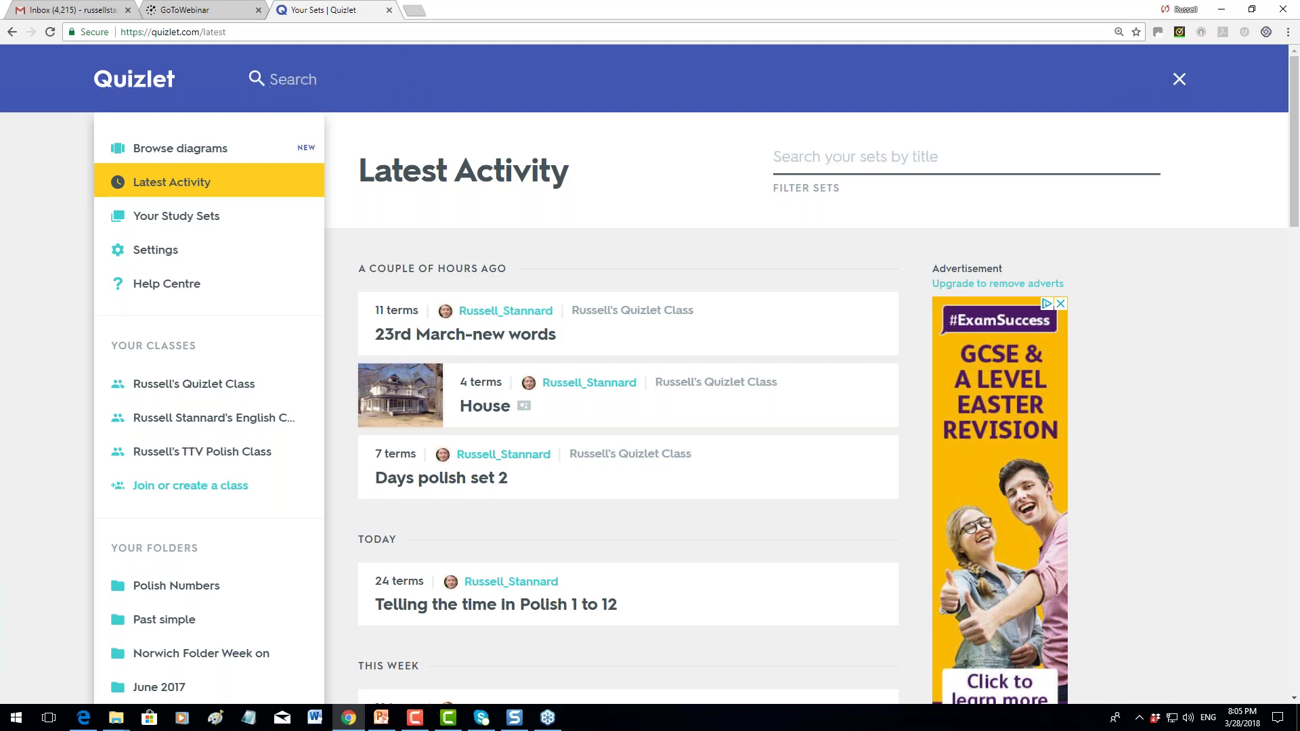
Search Quizlet for "telling the time English" and look through the matching study sets
text(telling the time English)
key(Return)
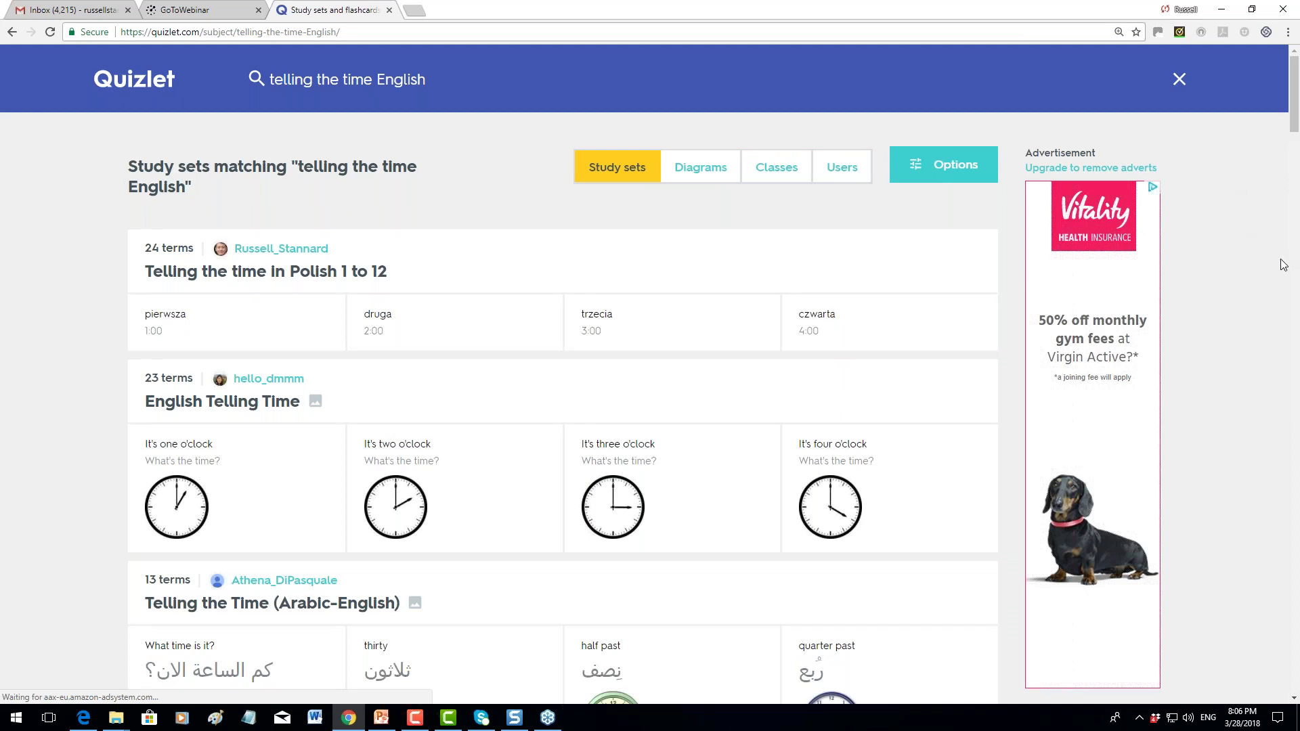
scroll(1289, 352, down, 3)
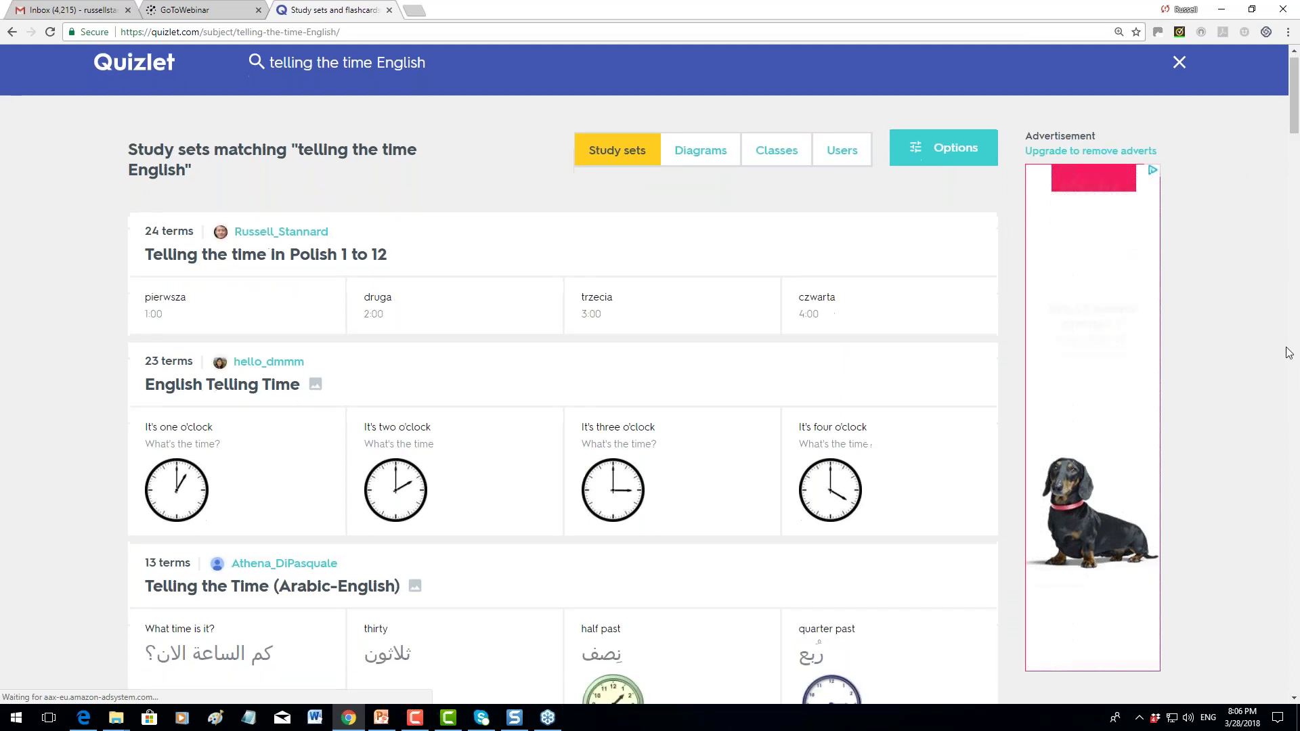
scroll(1288, 352, down, 4)
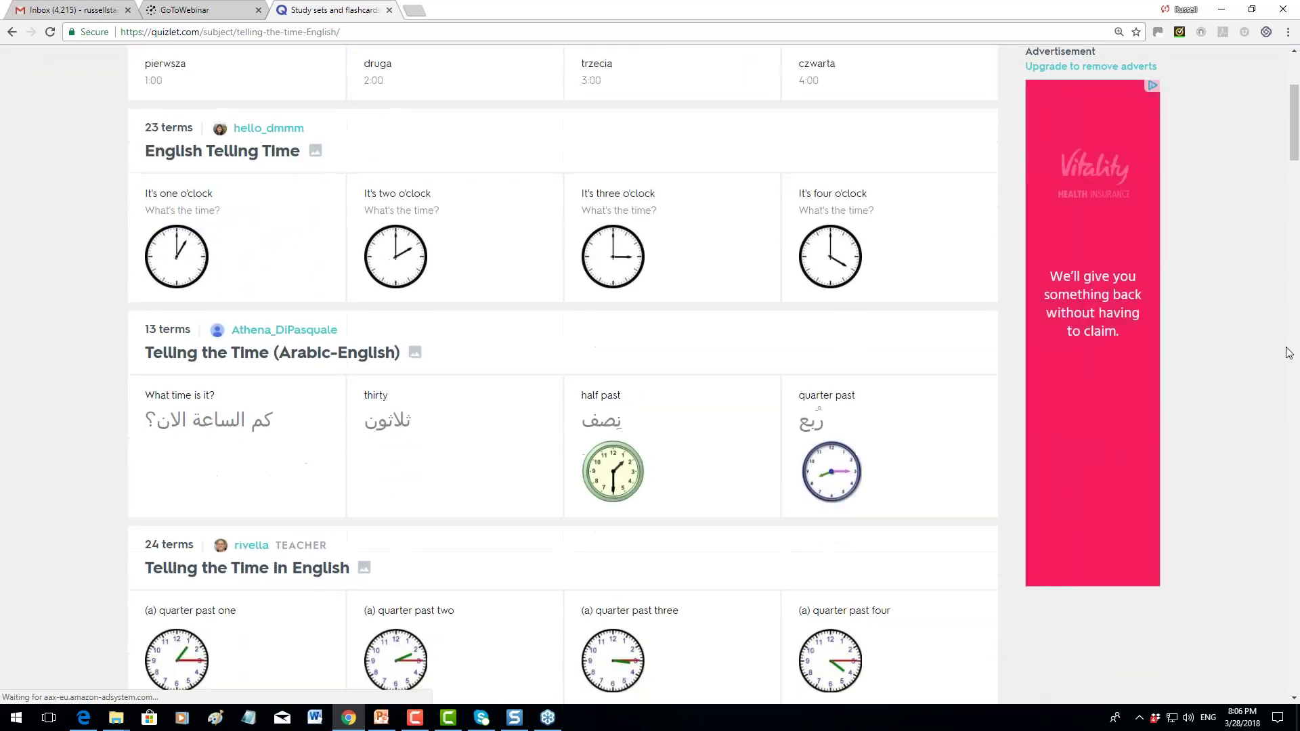
scroll(1289, 352, down, 3)
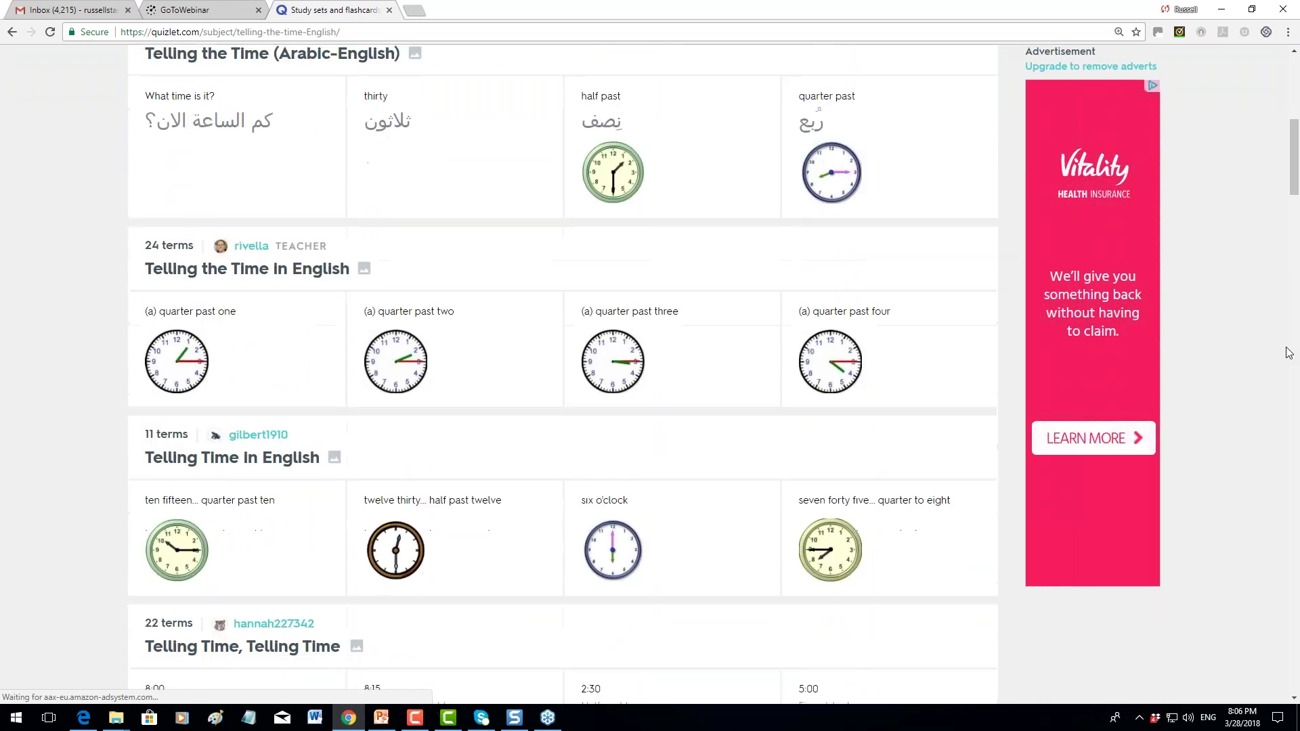
scroll(1289, 352, up, 4)
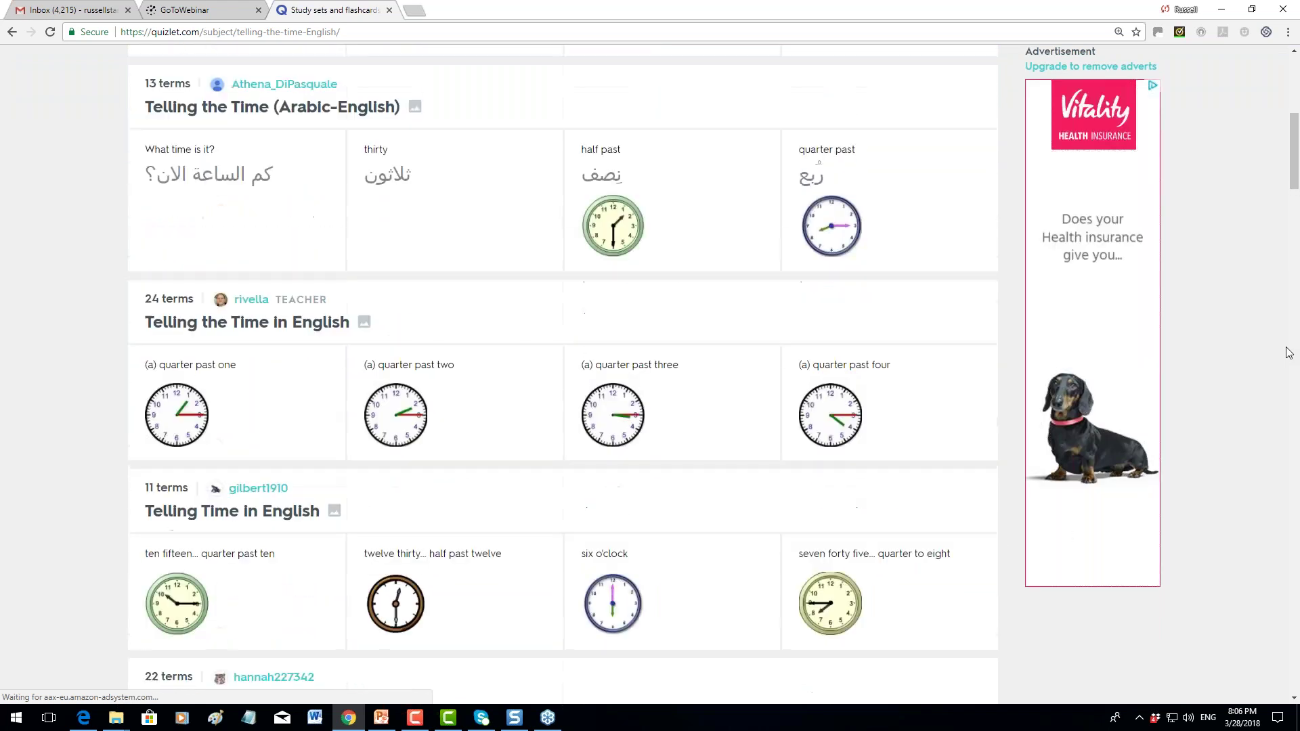
scroll(1289, 353, up, 2)
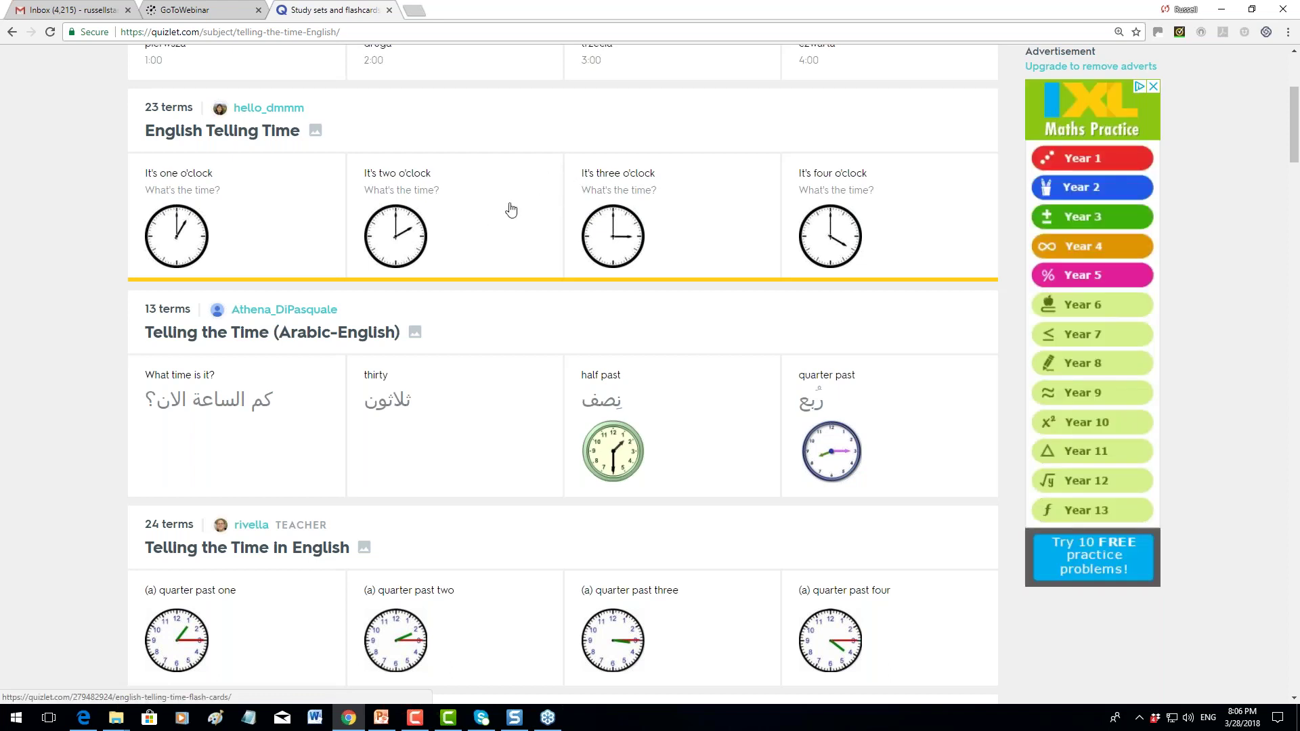
Open the 23-term "English Telling Time" set and examine its terms, clock pictures and study modes
click(487, 195)
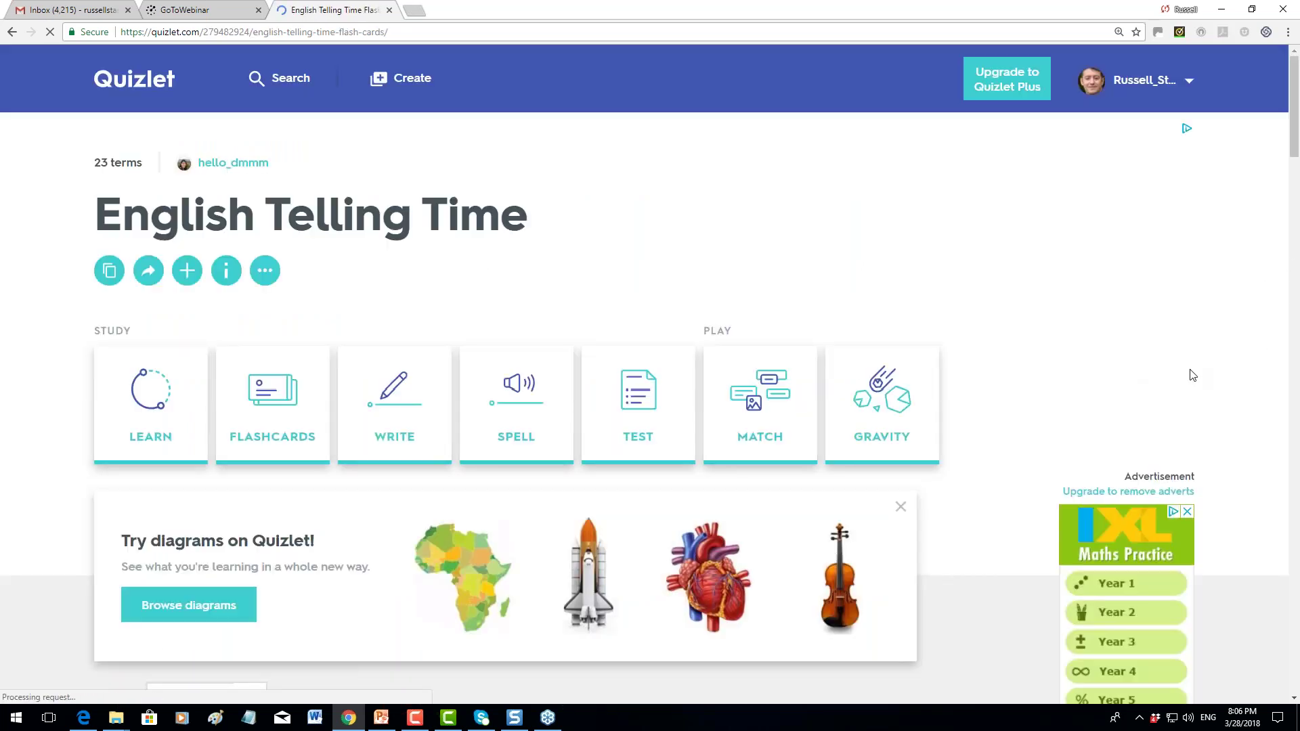
scroll(1193, 376, down, 1)
scroll(1193, 375, down, 4)
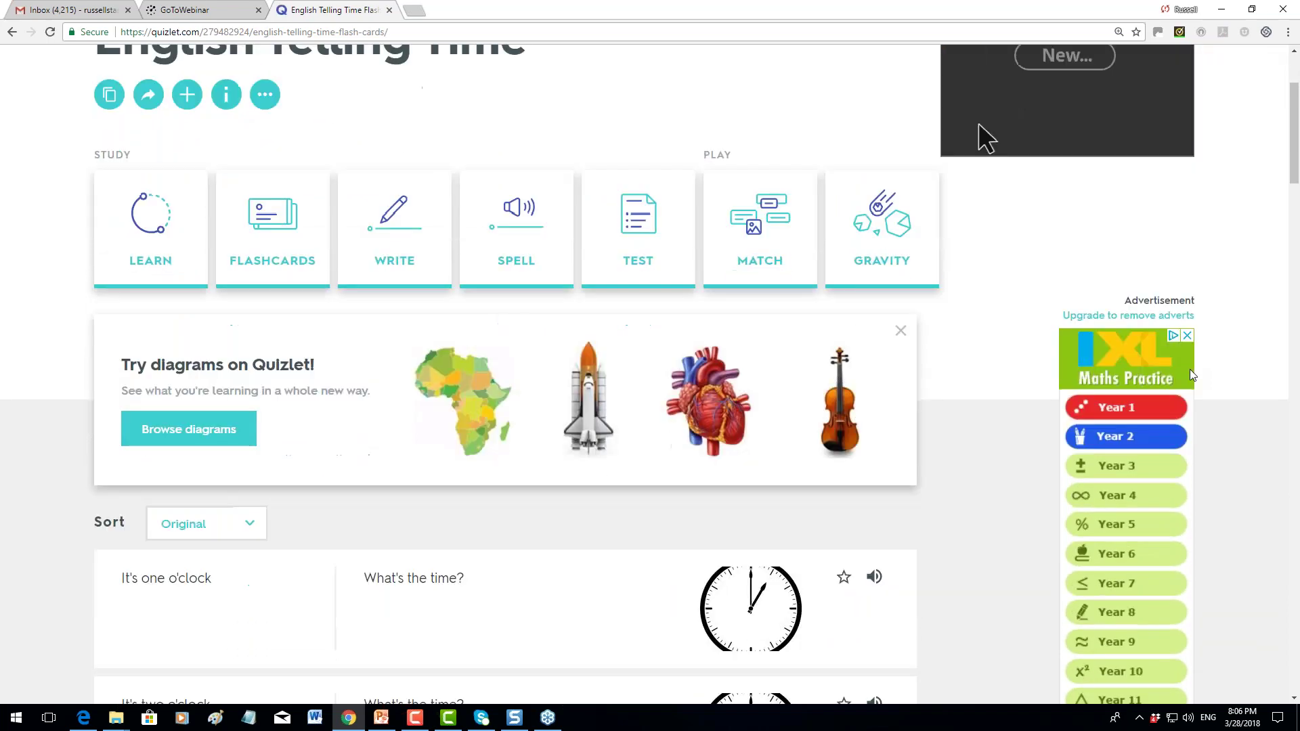
scroll(1193, 375, down, 4)
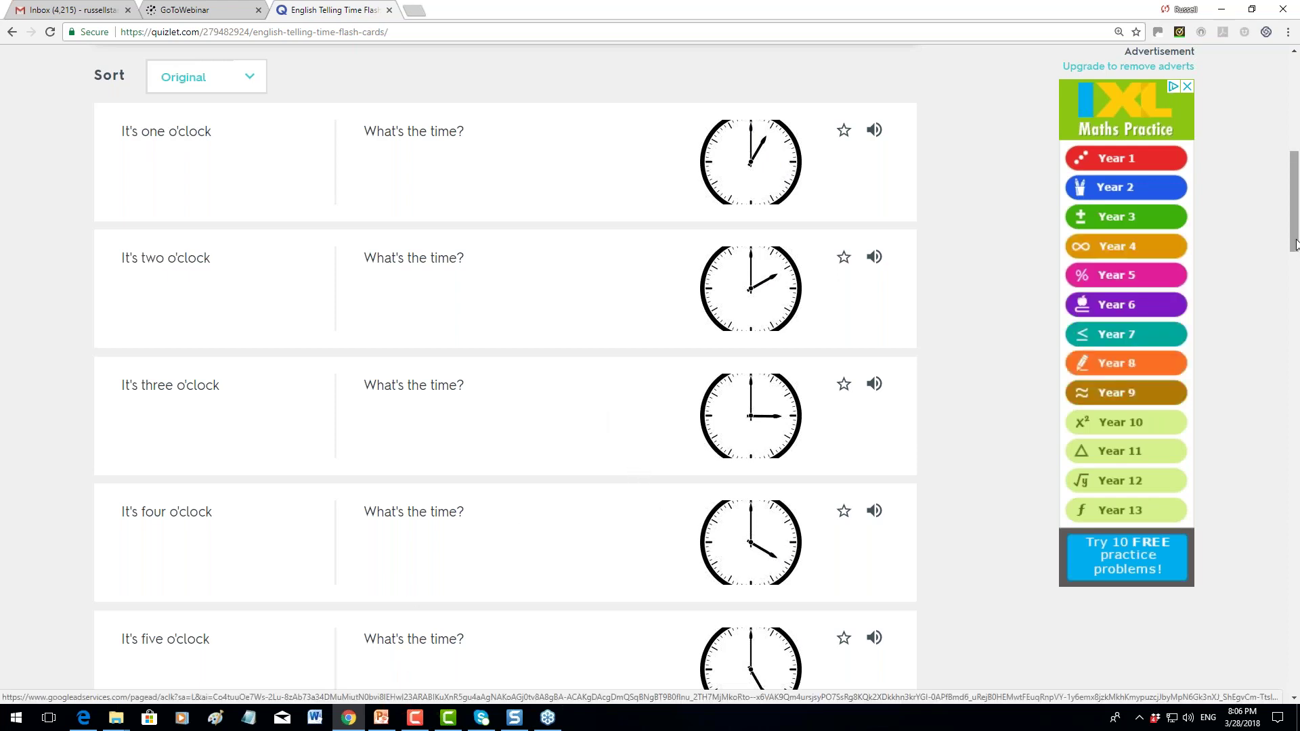
scroll(1295, 243, up, 3)
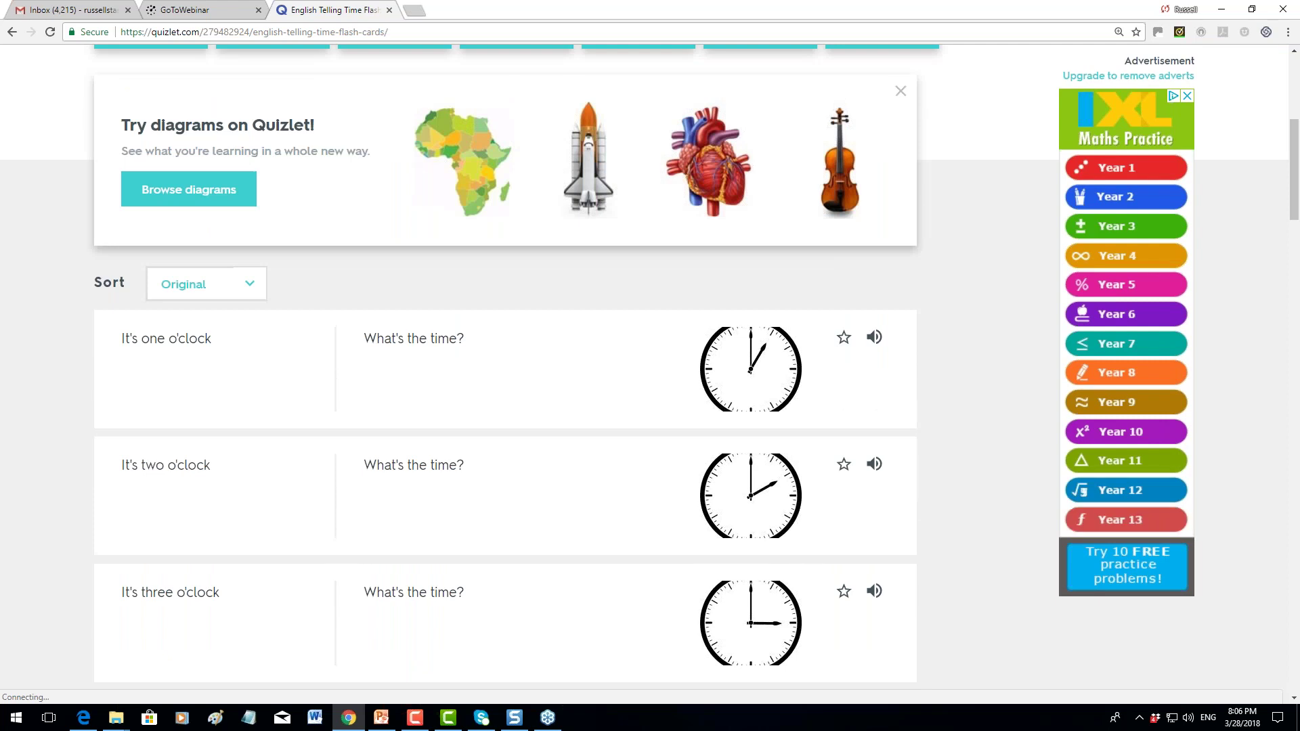
scroll(949, 412, up, 3)
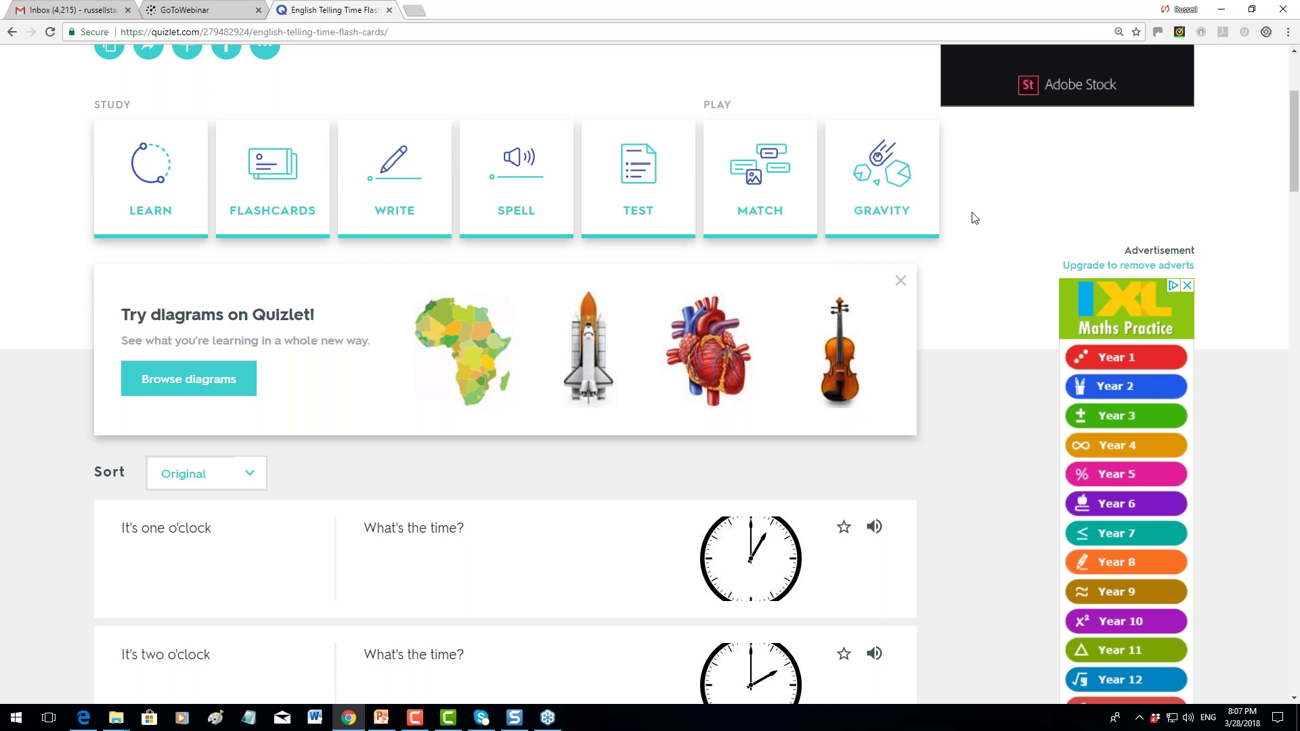
Return to the search results, open the 24-term "Telling the Time in English" set and examine its terms
click(13, 32)
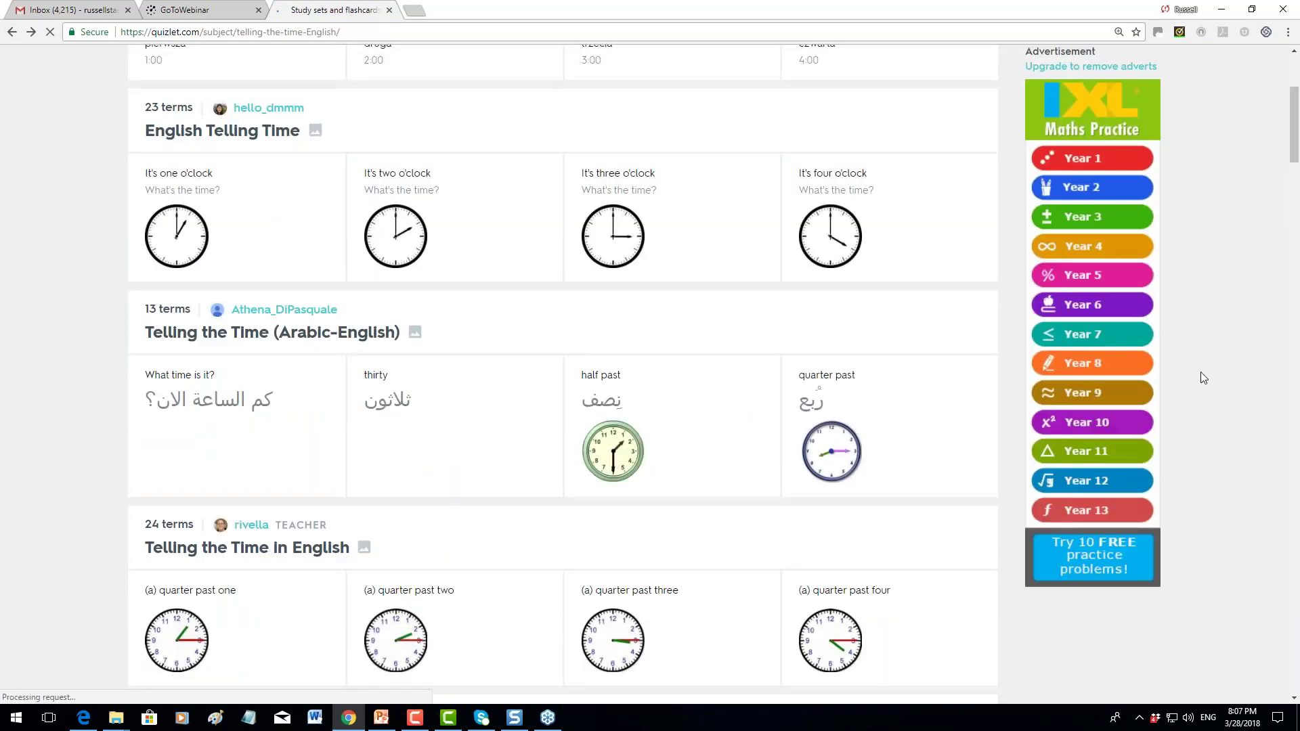
scroll(1200, 372, down, 3)
scroll(1201, 377, down, 2)
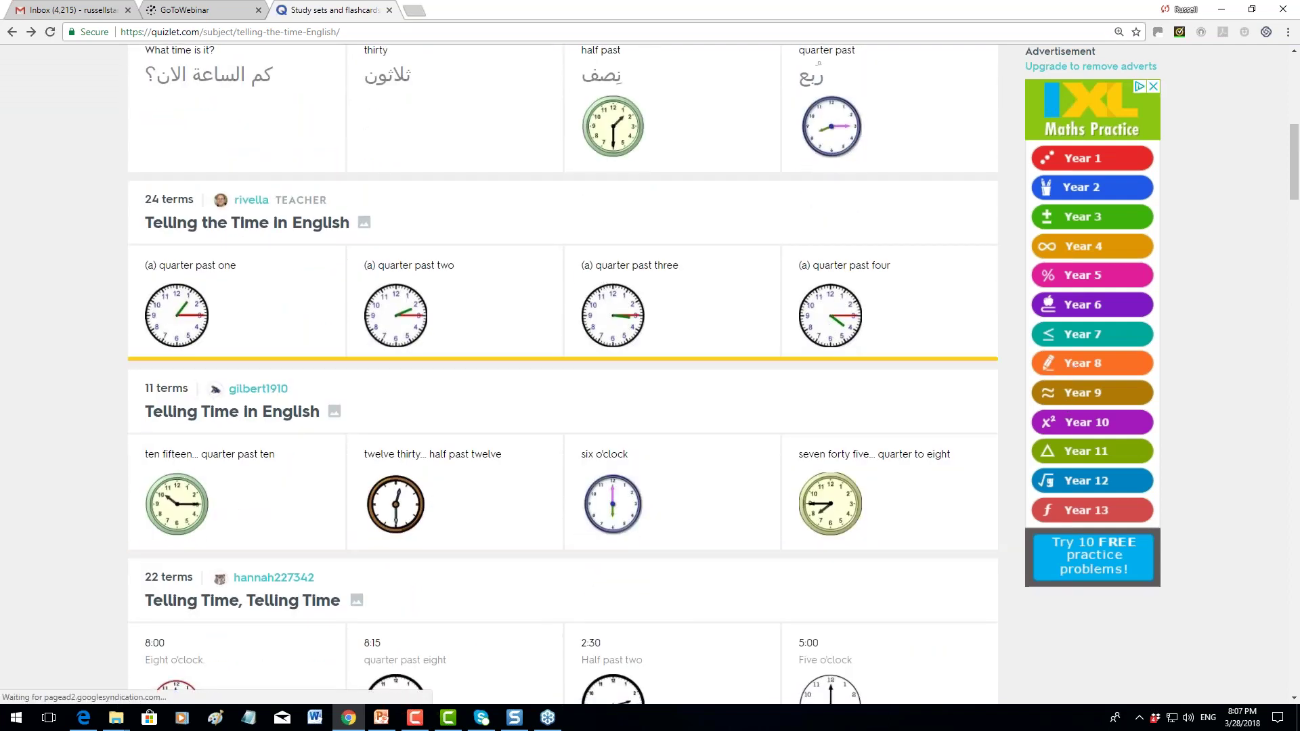
click(476, 300)
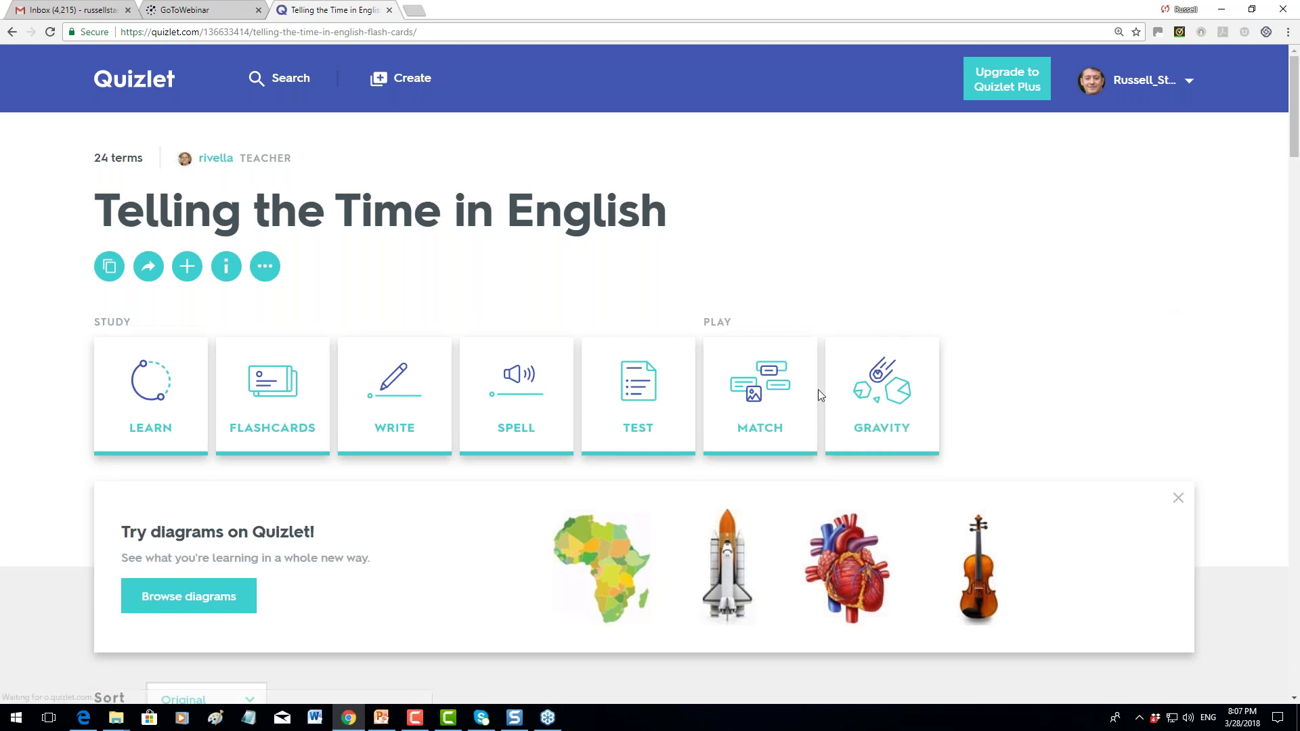
scroll(818, 390, down, 2)
scroll(820, 395, down, 4)
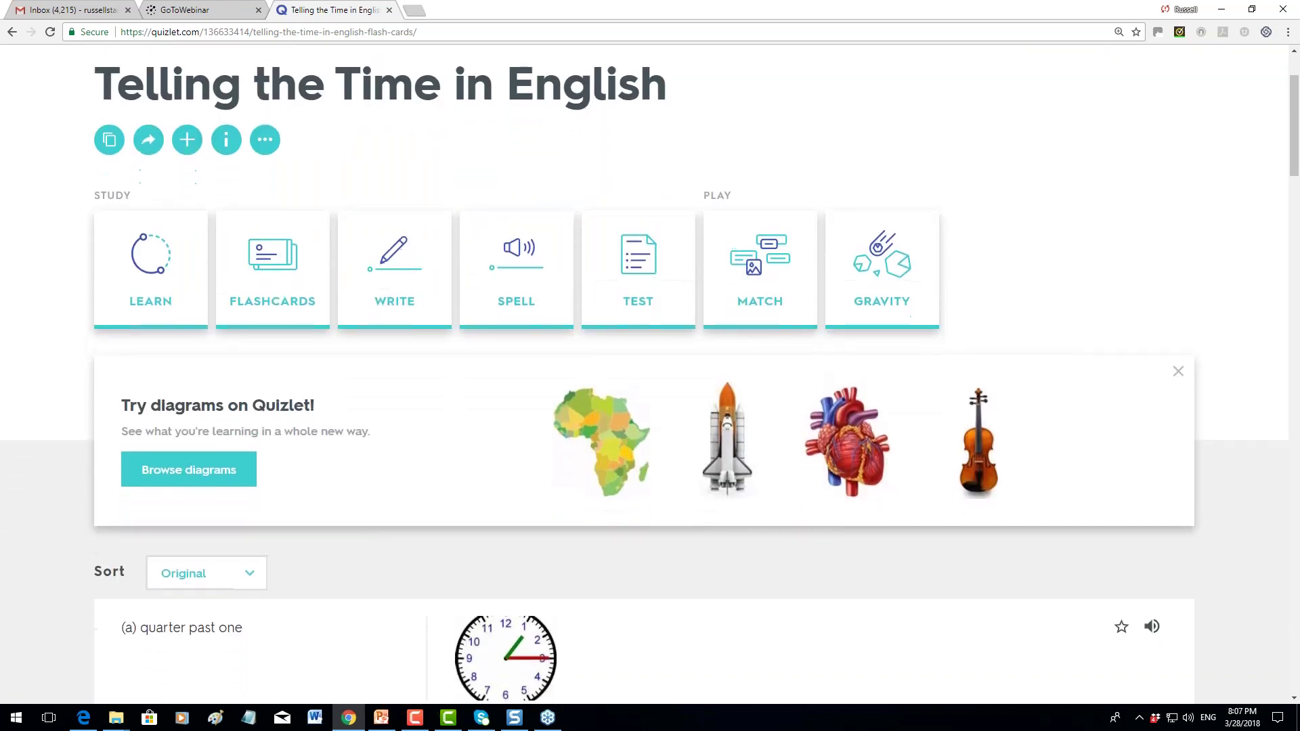
scroll(765, 285, down, 2)
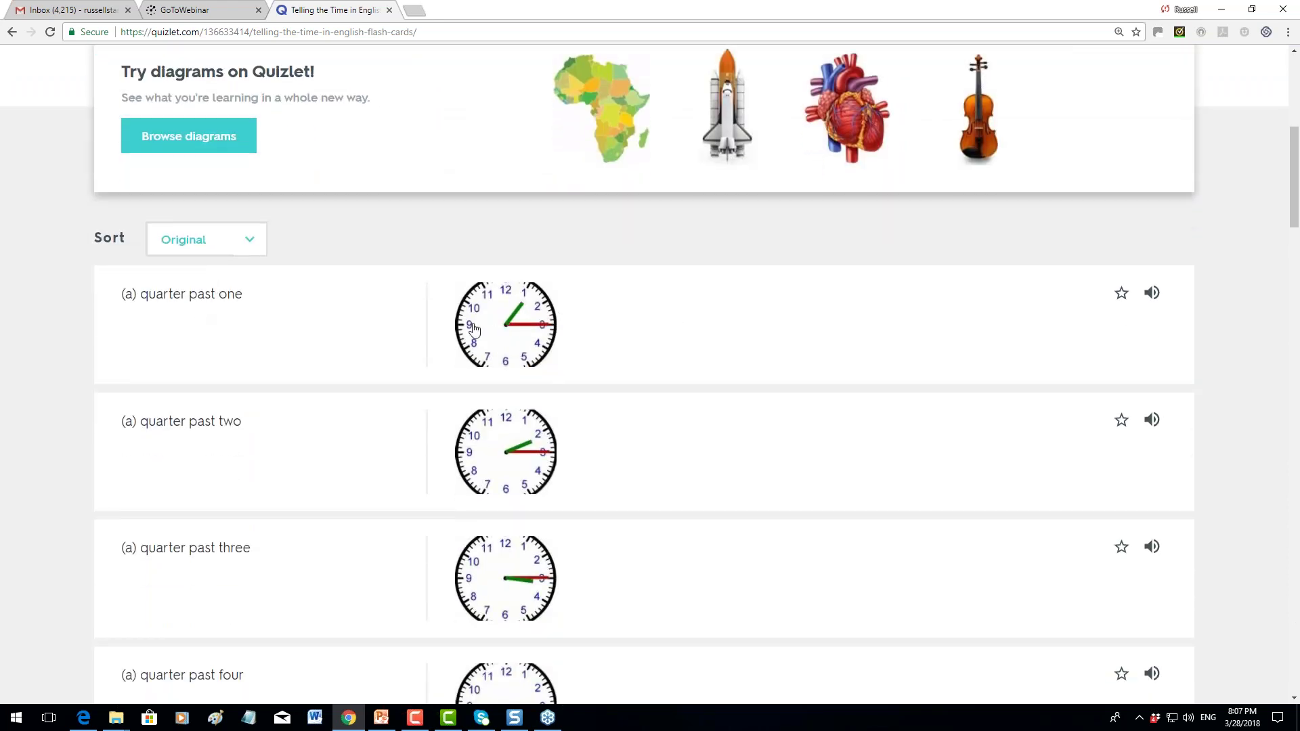
scroll(527, 345, down, 2)
scroll(527, 345, up, 1)
scroll(527, 345, up, 7)
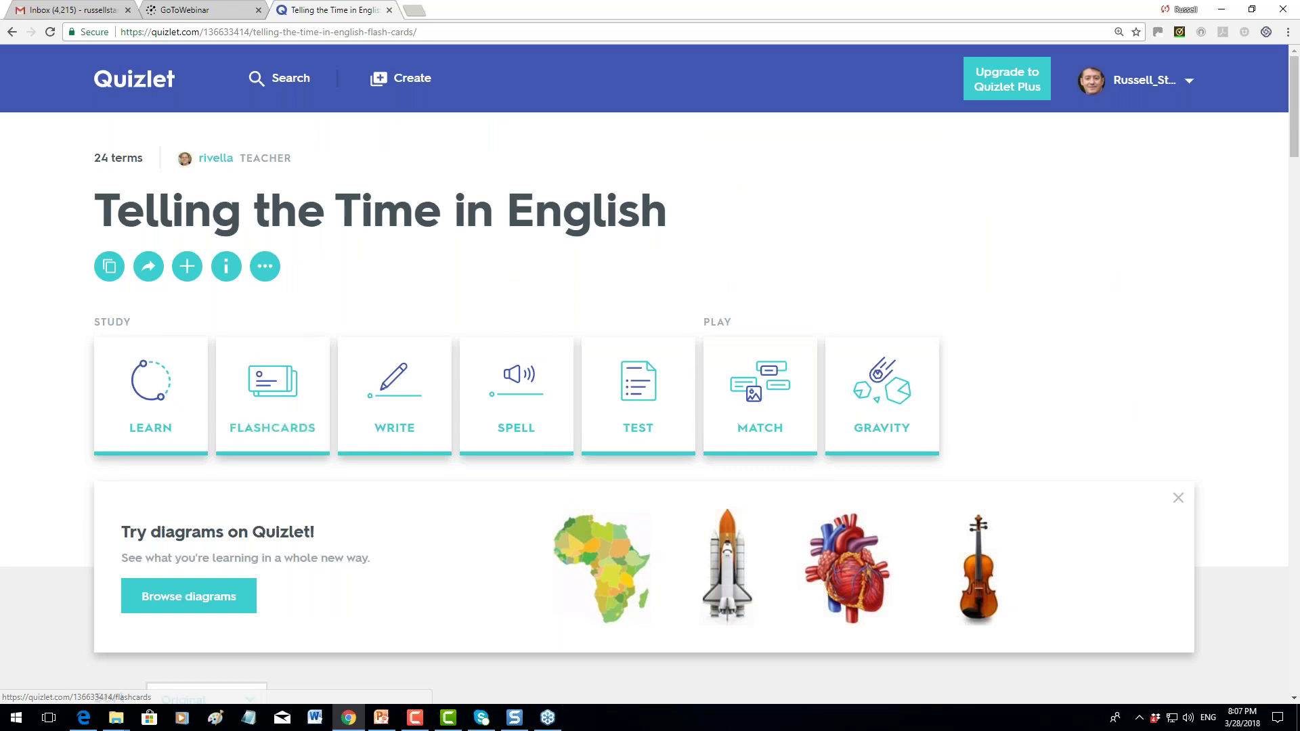
Study the "Telling the Time in English" set as flashcards, flipping the first two cards to show their answers
click(271, 390)
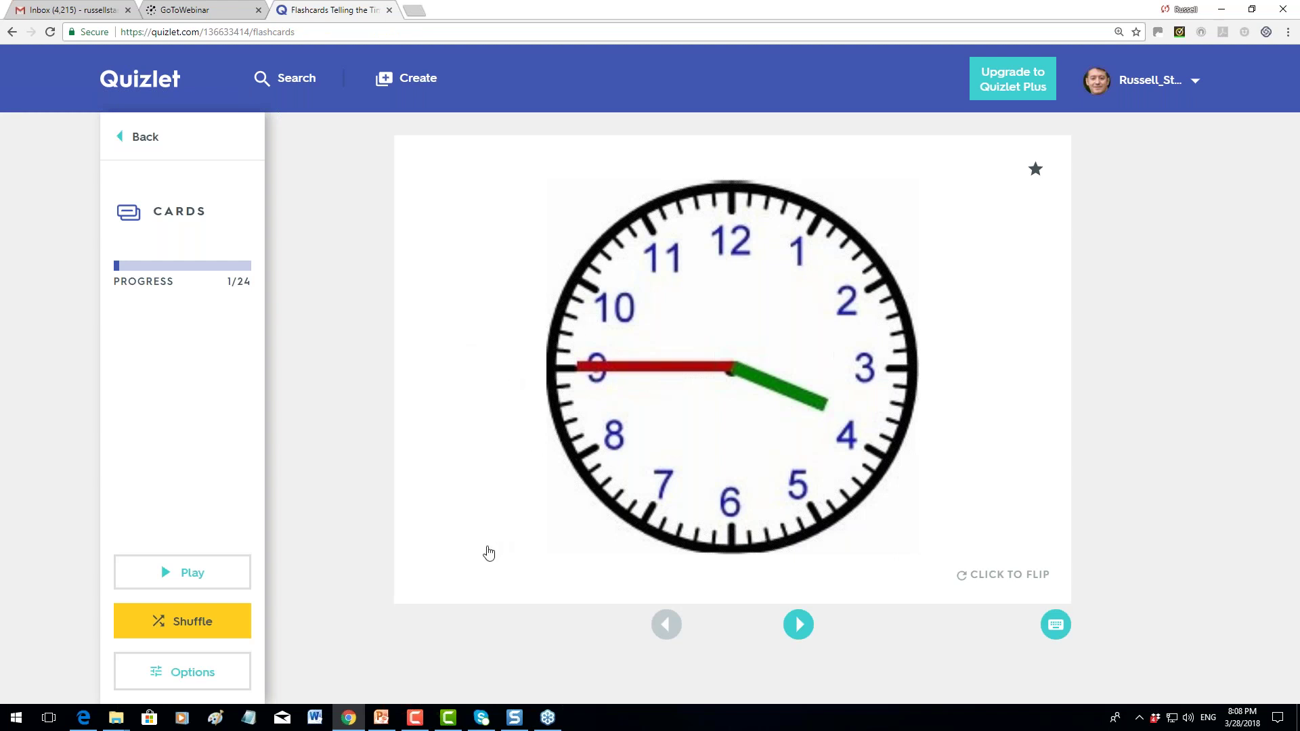
click(489, 554)
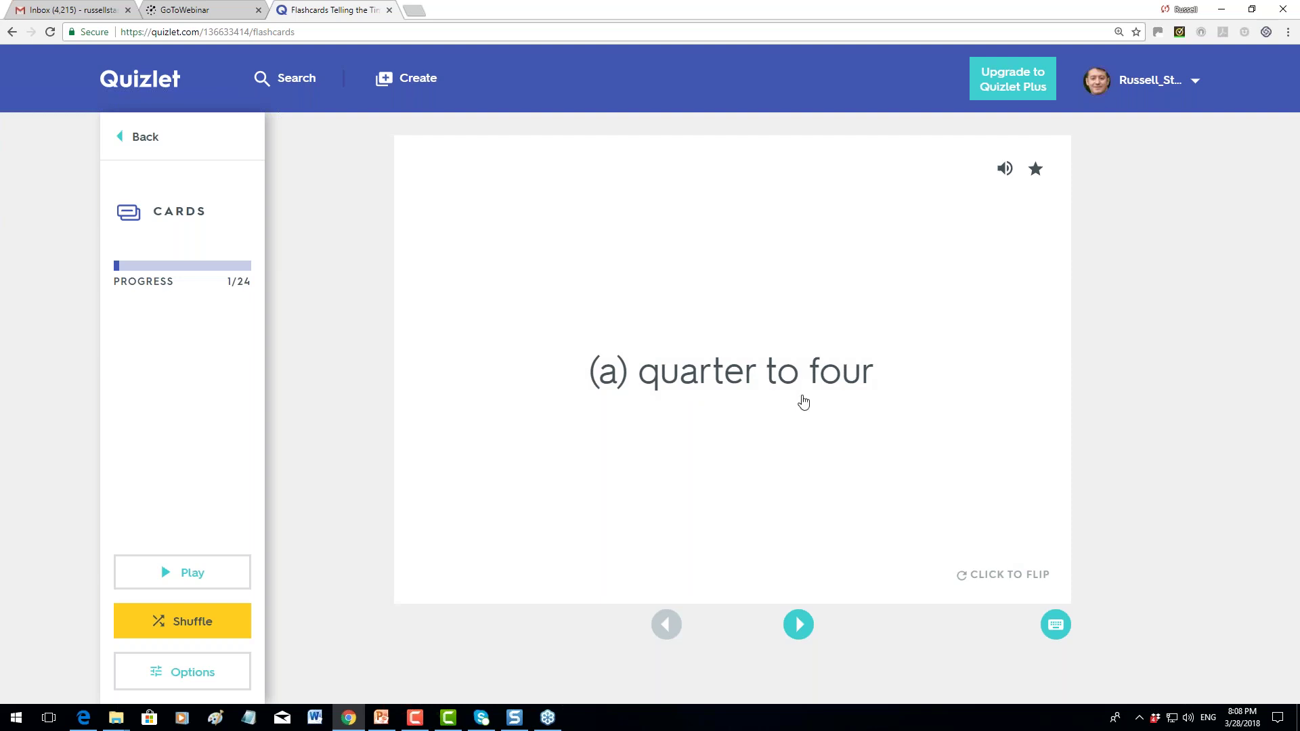
click(798, 623)
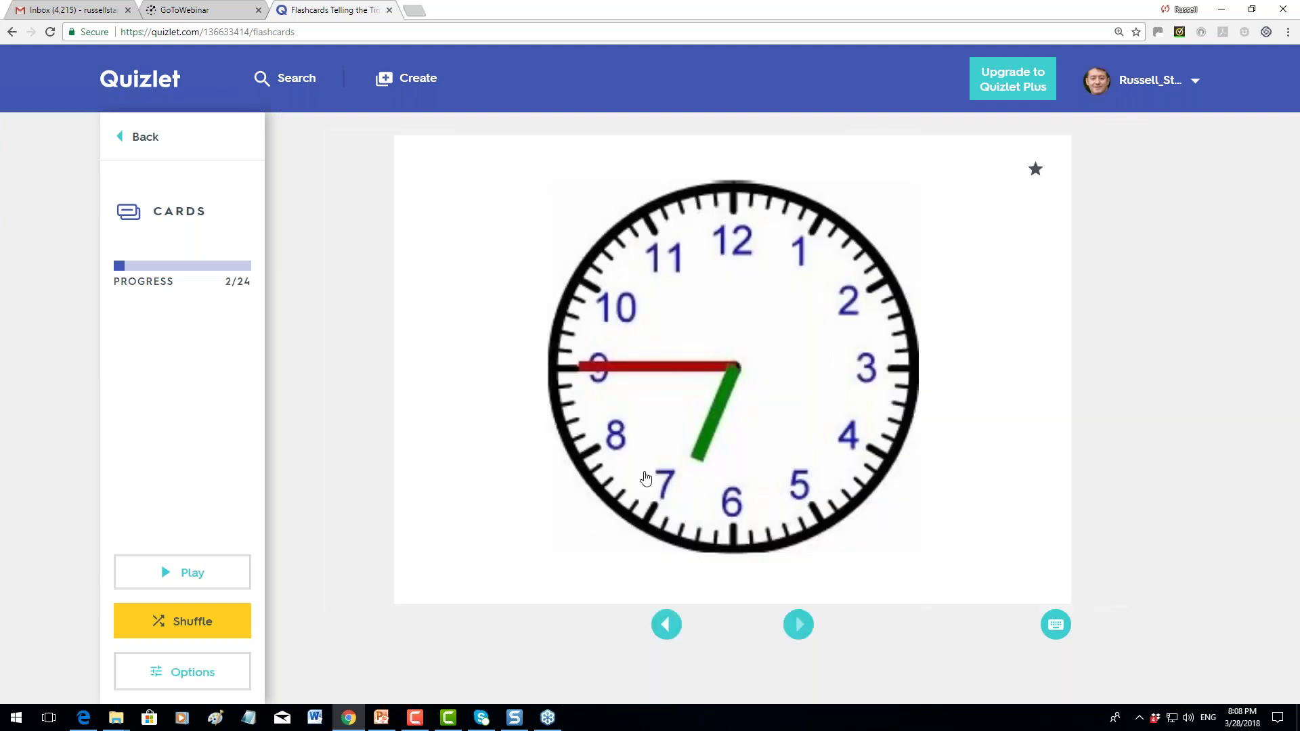
click(531, 531)
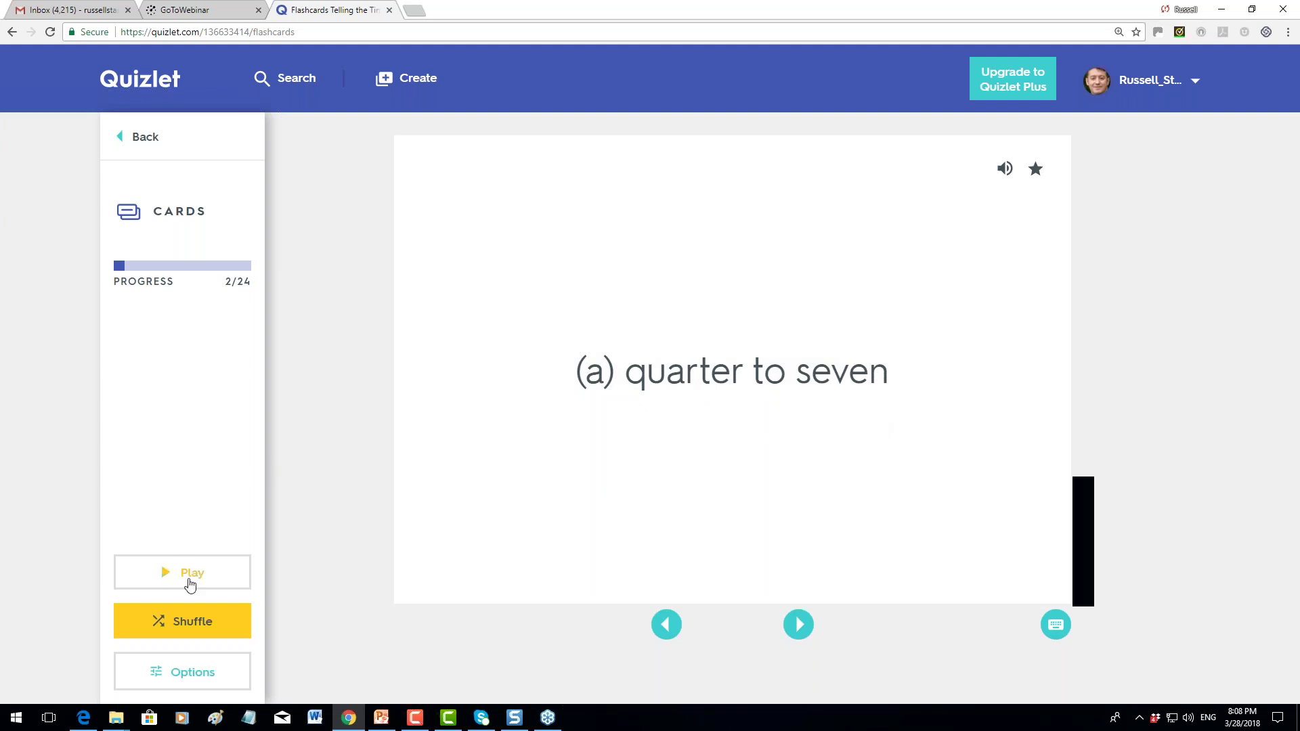
Turn on audio for the flashcards and check the available answer-with choices in the options
click(183, 680)
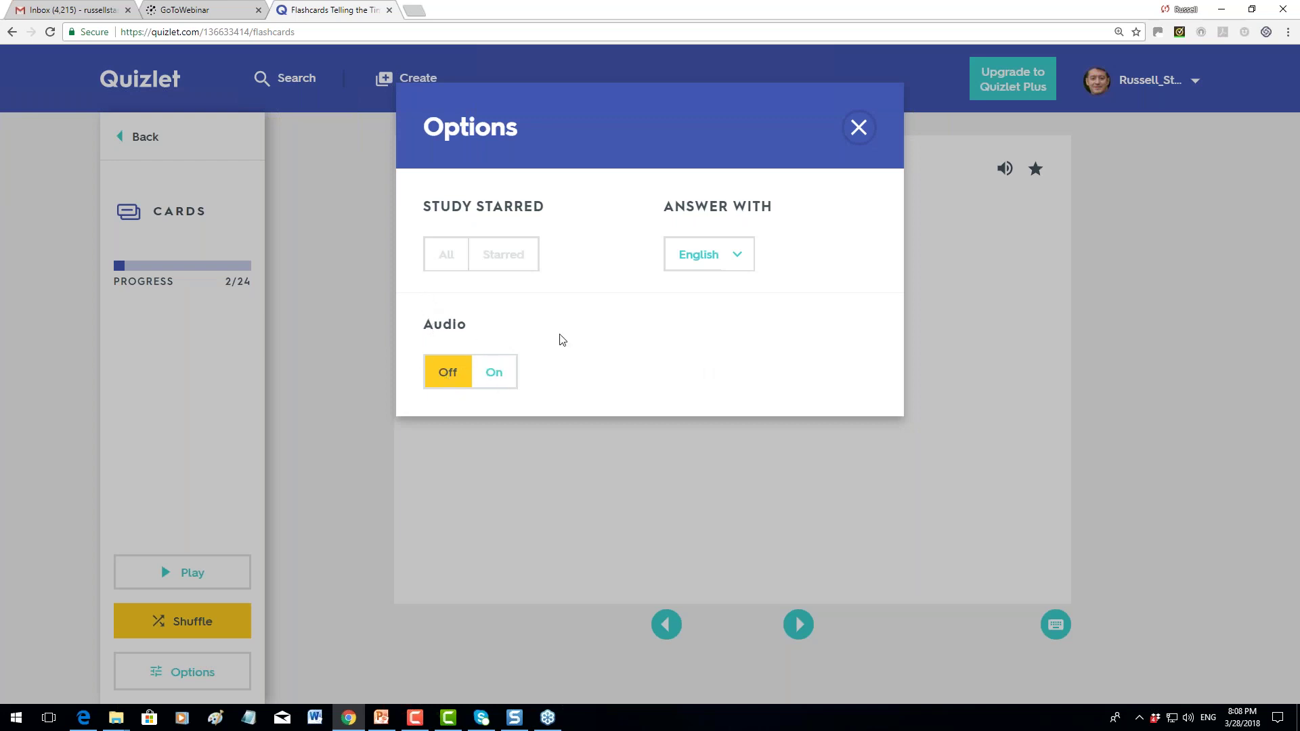
click(497, 373)
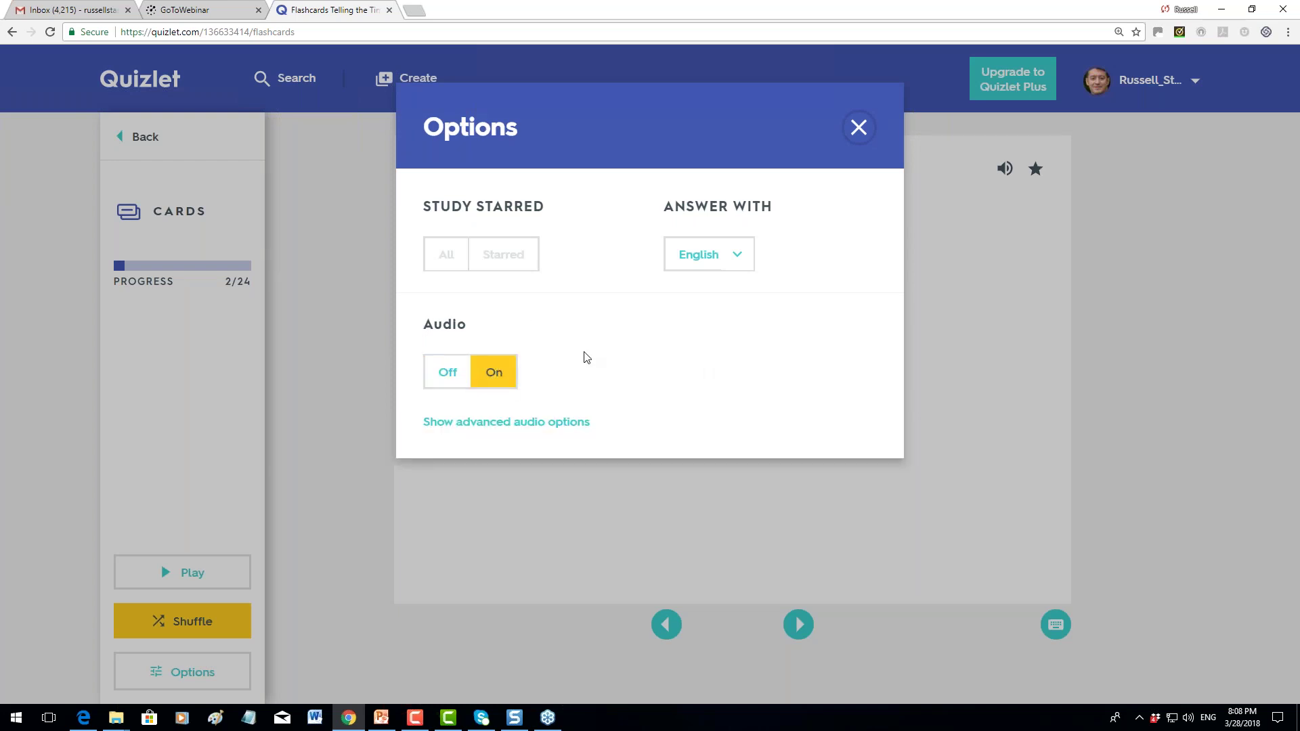
click(736, 258)
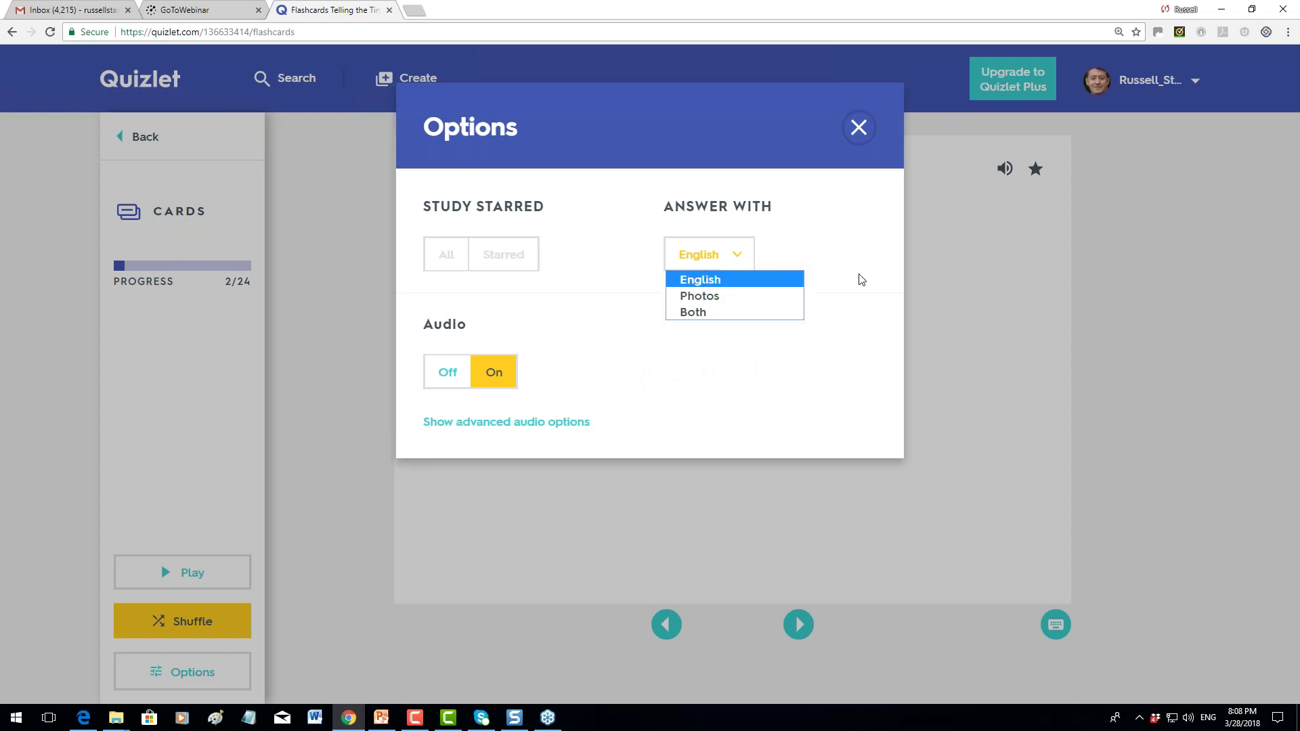
click(978, 249)
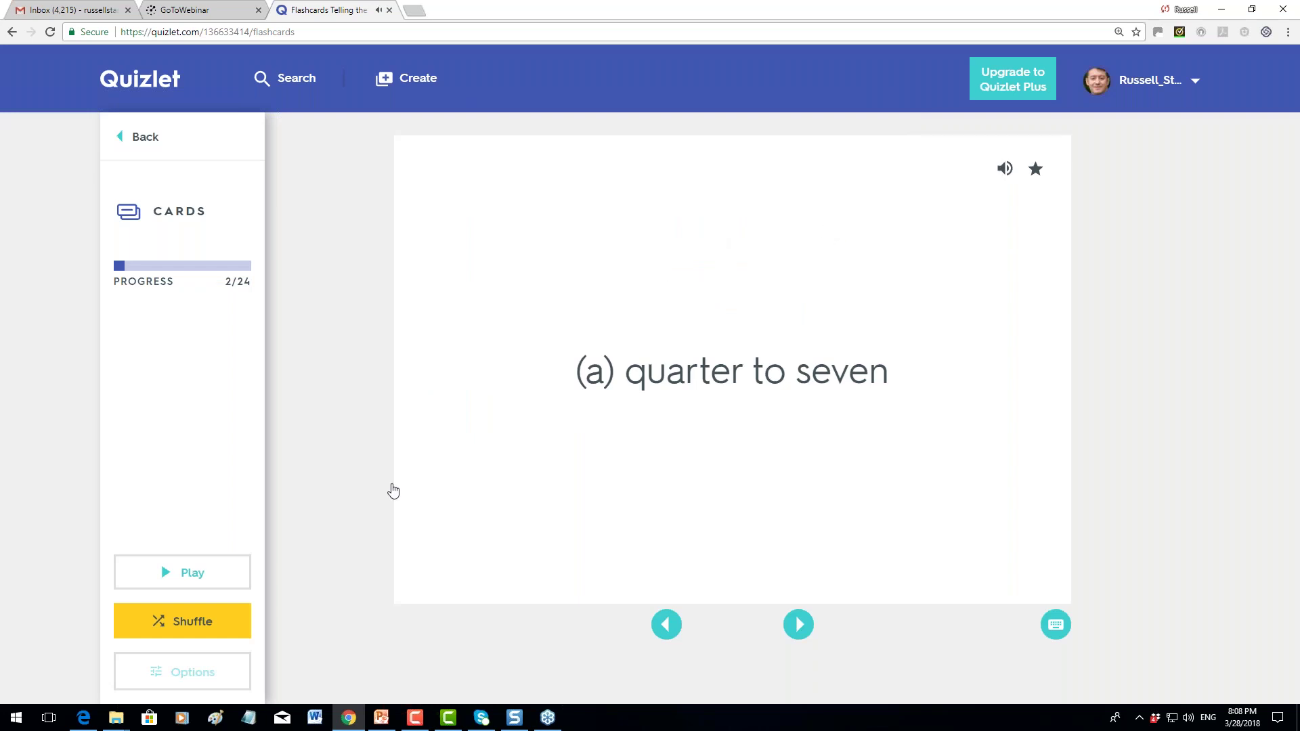
click(189, 675)
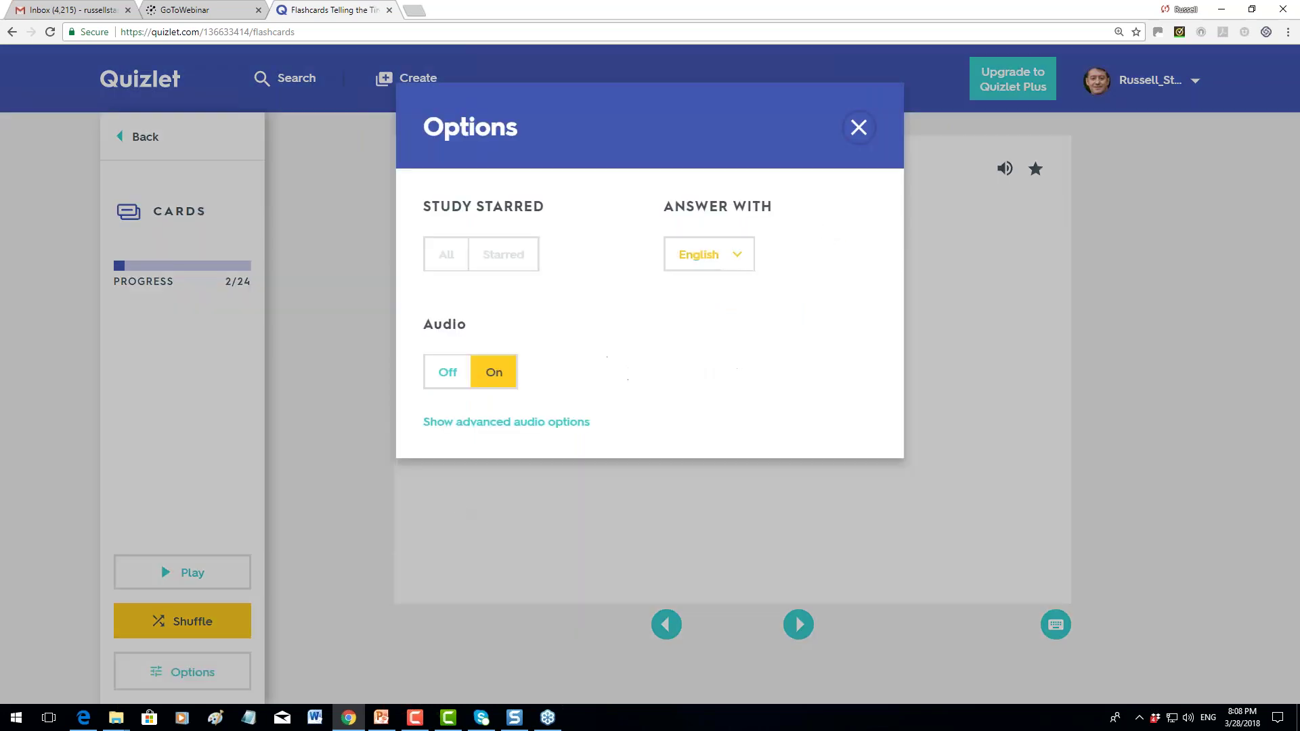
click(856, 125)
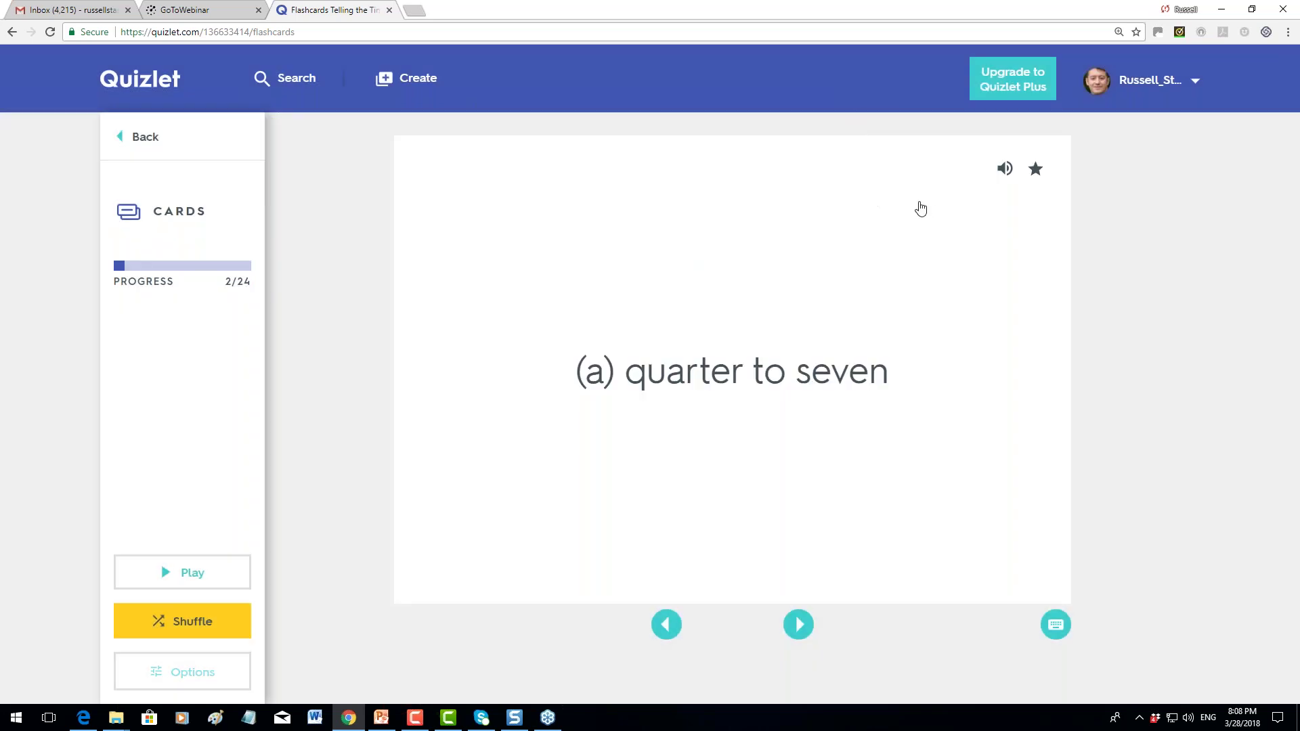
Leave the flashcards and open the "February 13th" set from your own study sets
click(141, 140)
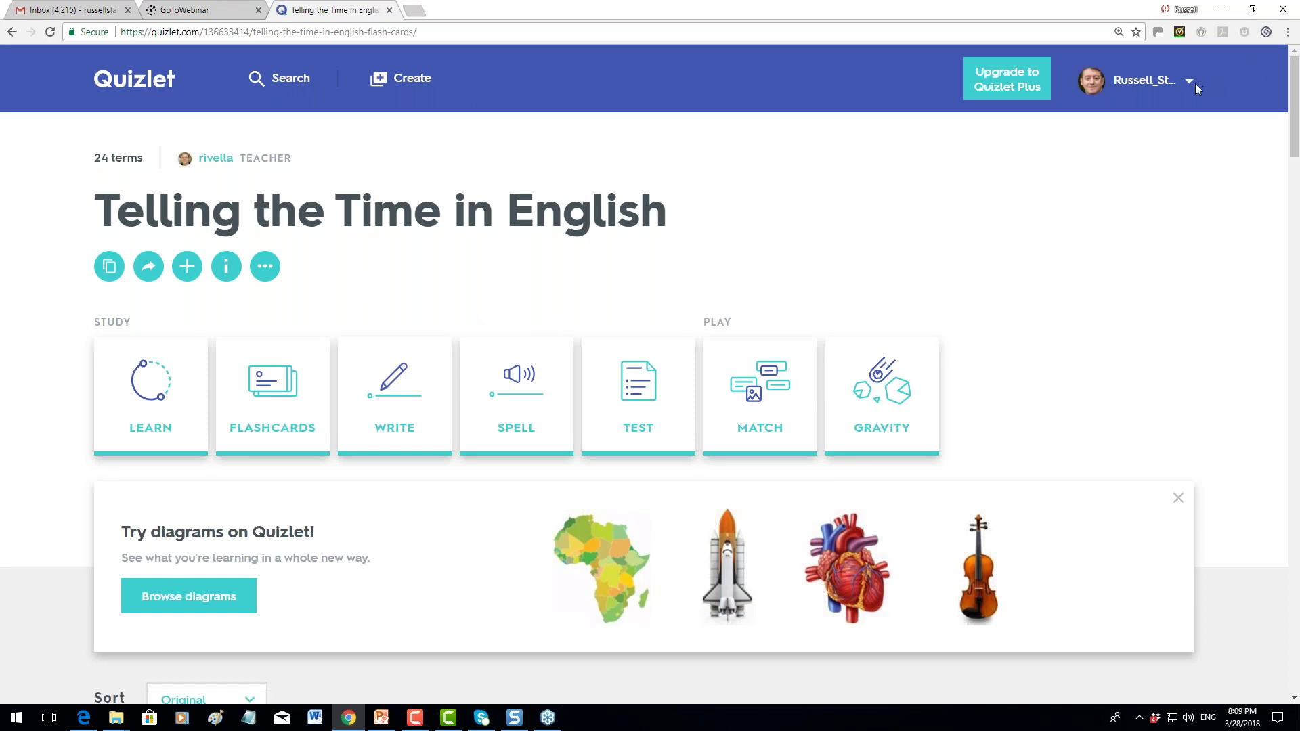
mouse_move(1190, 82)
click(1107, 130)
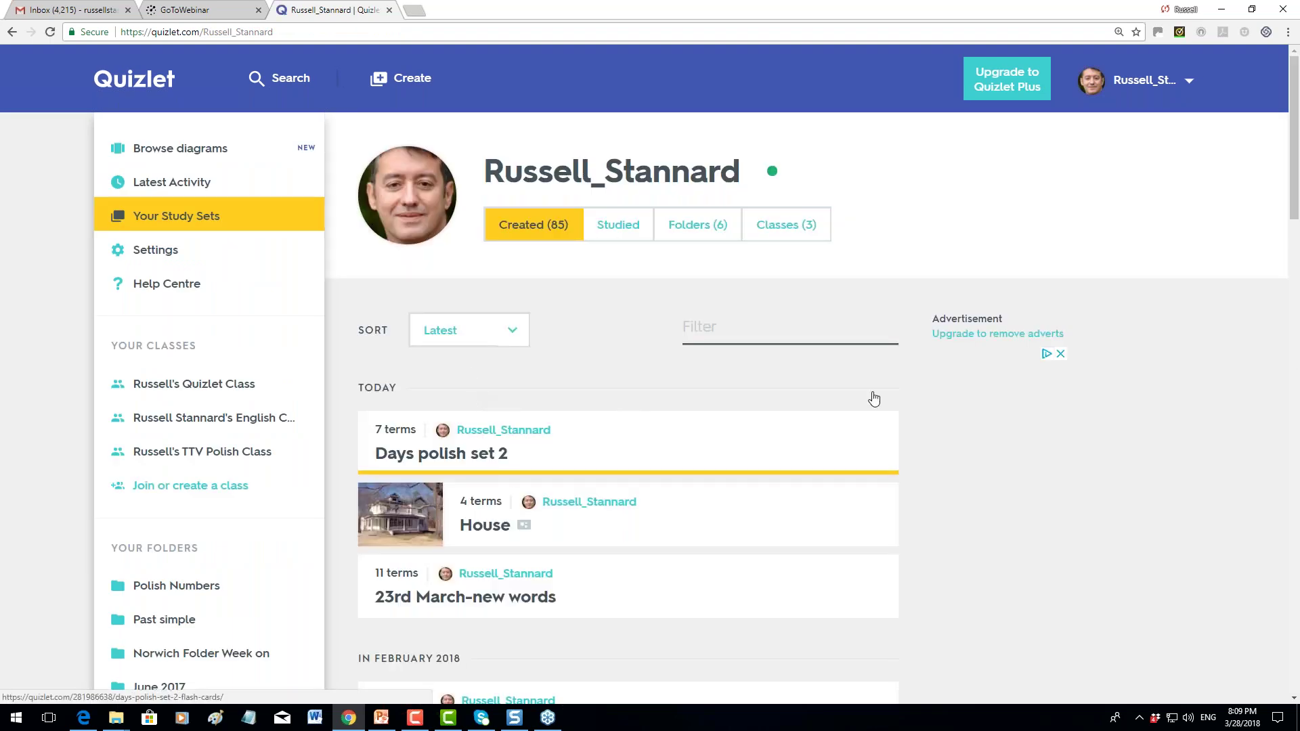
drag(1297, 218, 1296, 298)
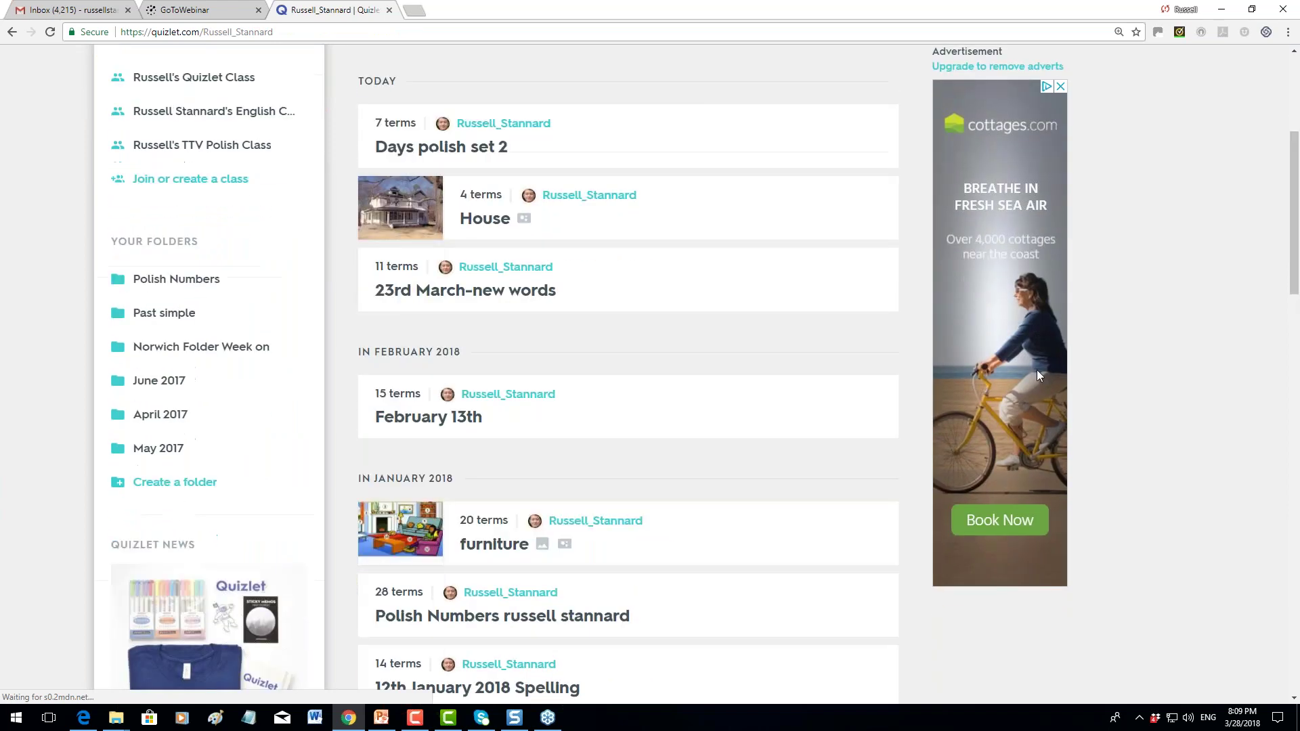
click(407, 420)
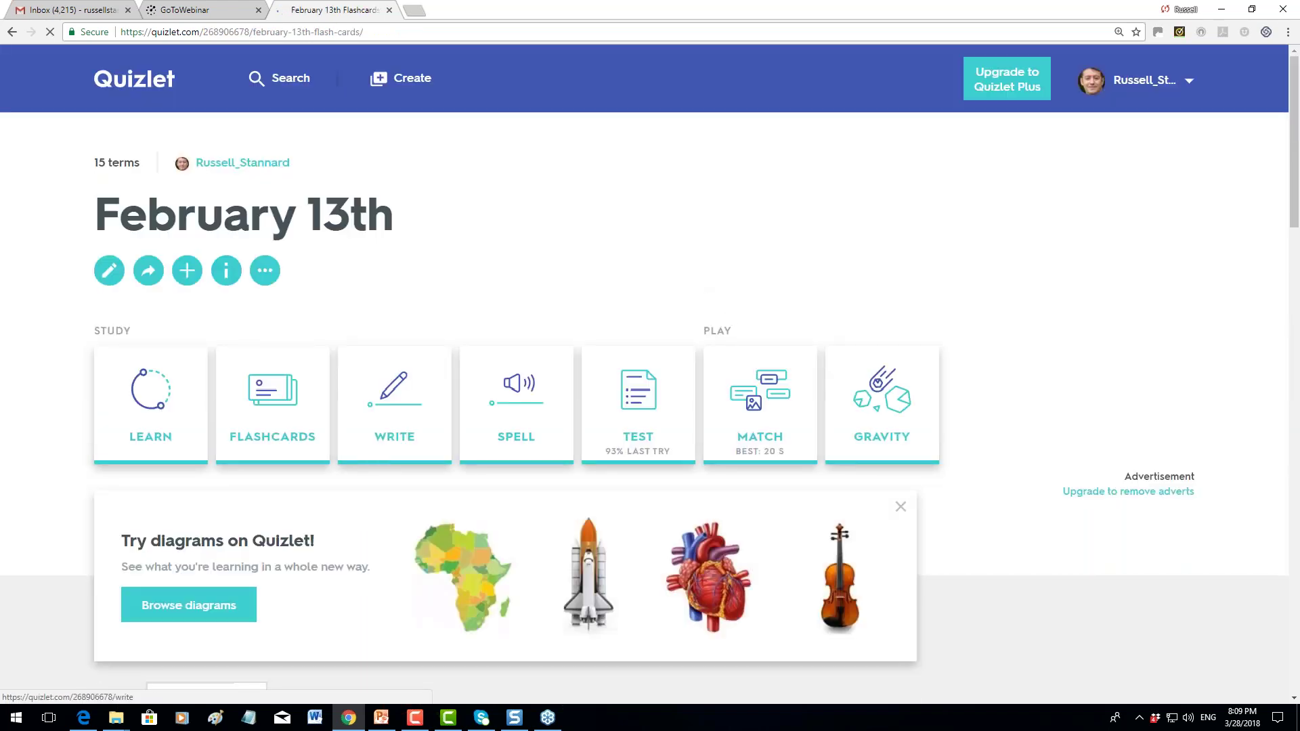
Set the "February 13th" flashcards to answer with English and show their advanced audio options
click(270, 396)
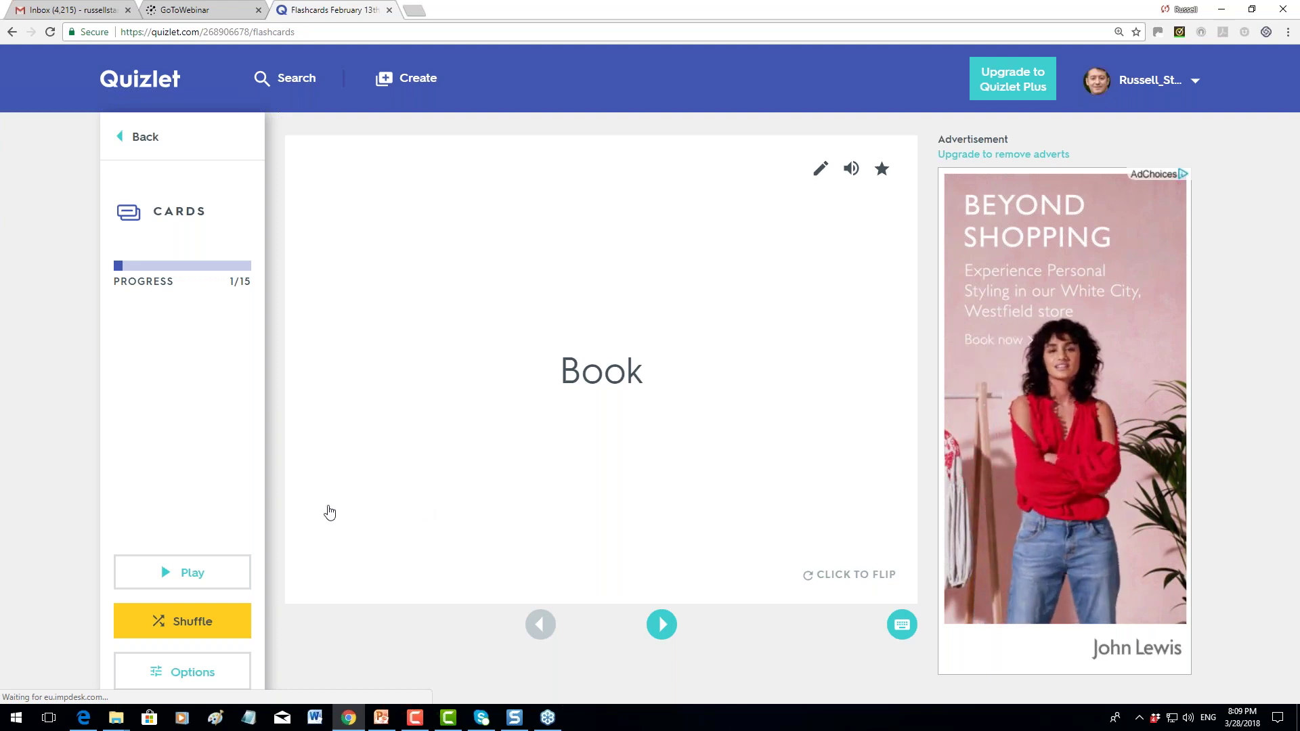
click(192, 674)
click(743, 258)
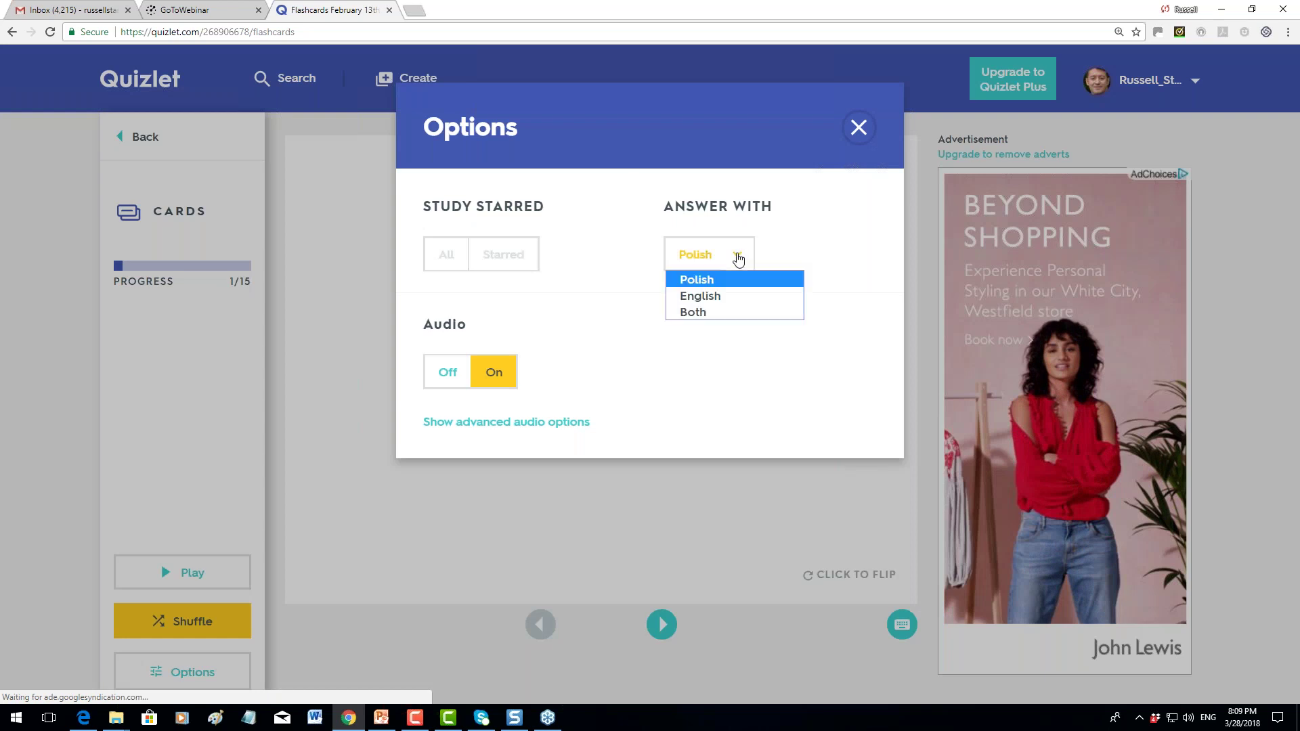
click(705, 296)
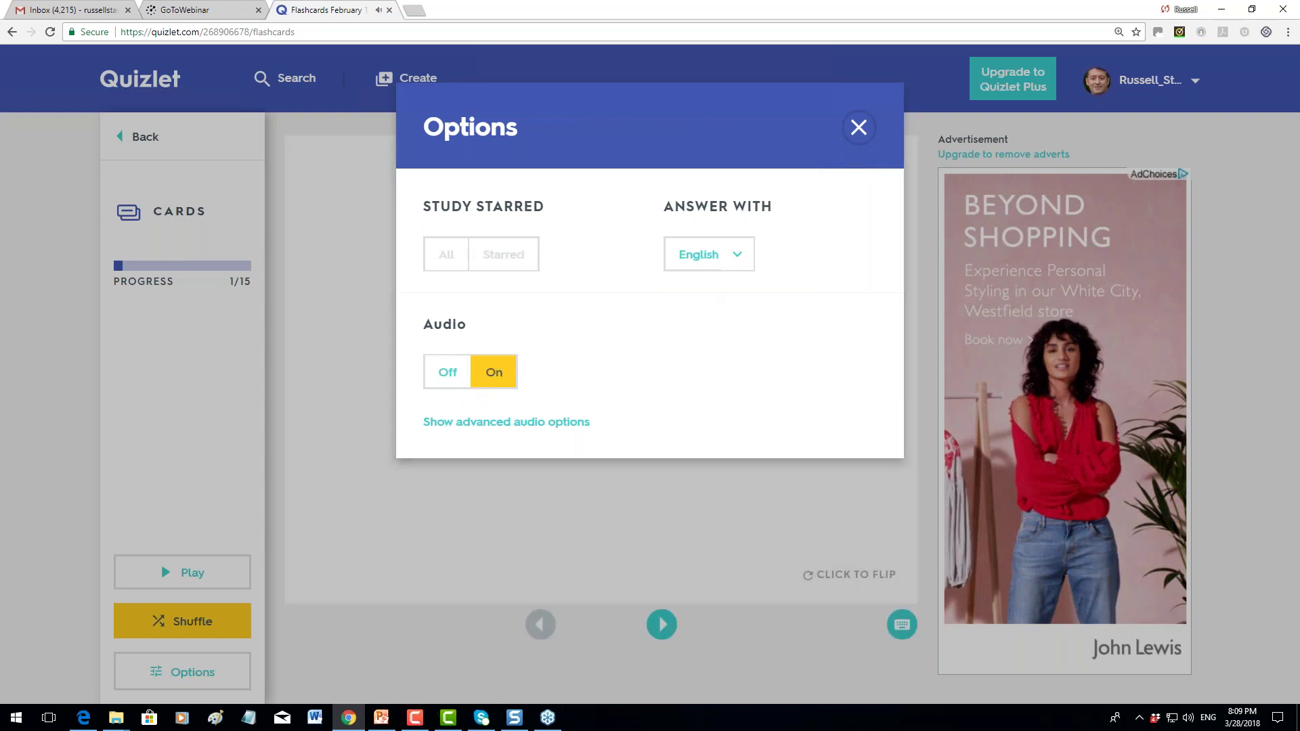
click(488, 424)
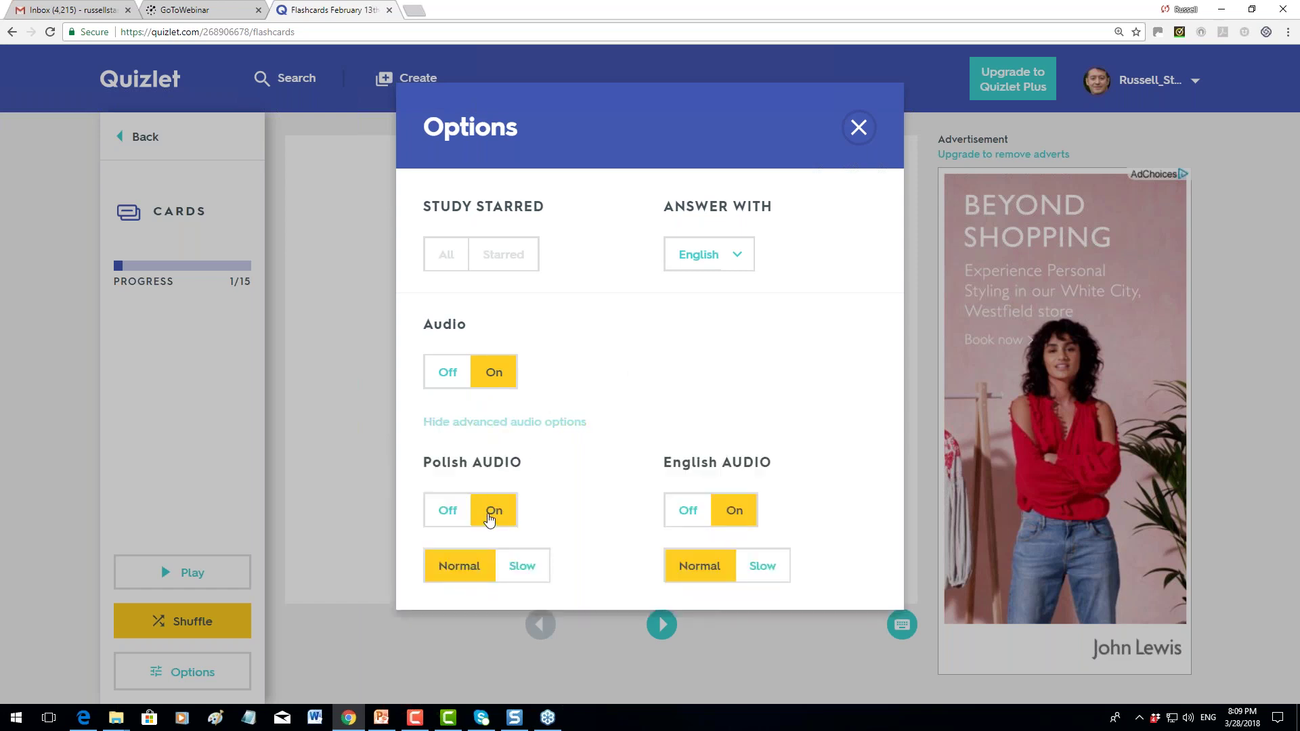
Turn off the English audio and flip through the first two "February 13th" flashcards, advancing to the third card
click(688, 514)
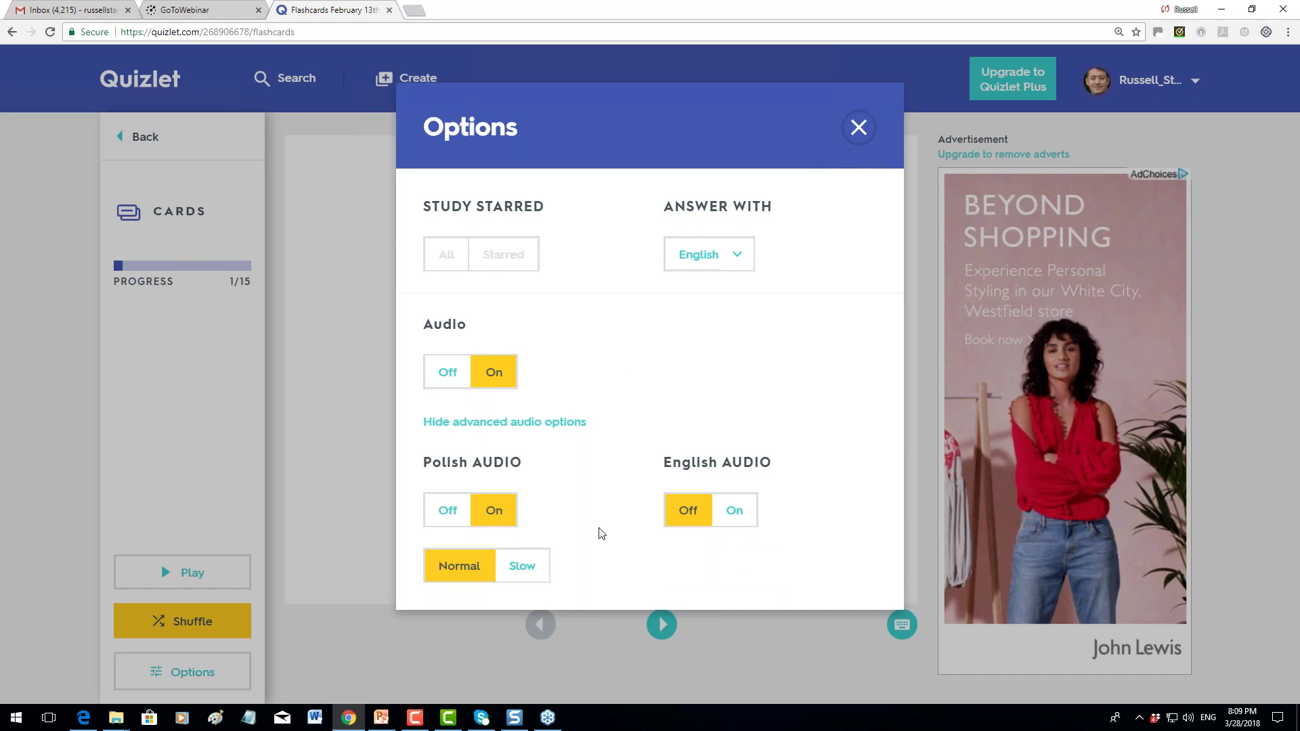
click(858, 128)
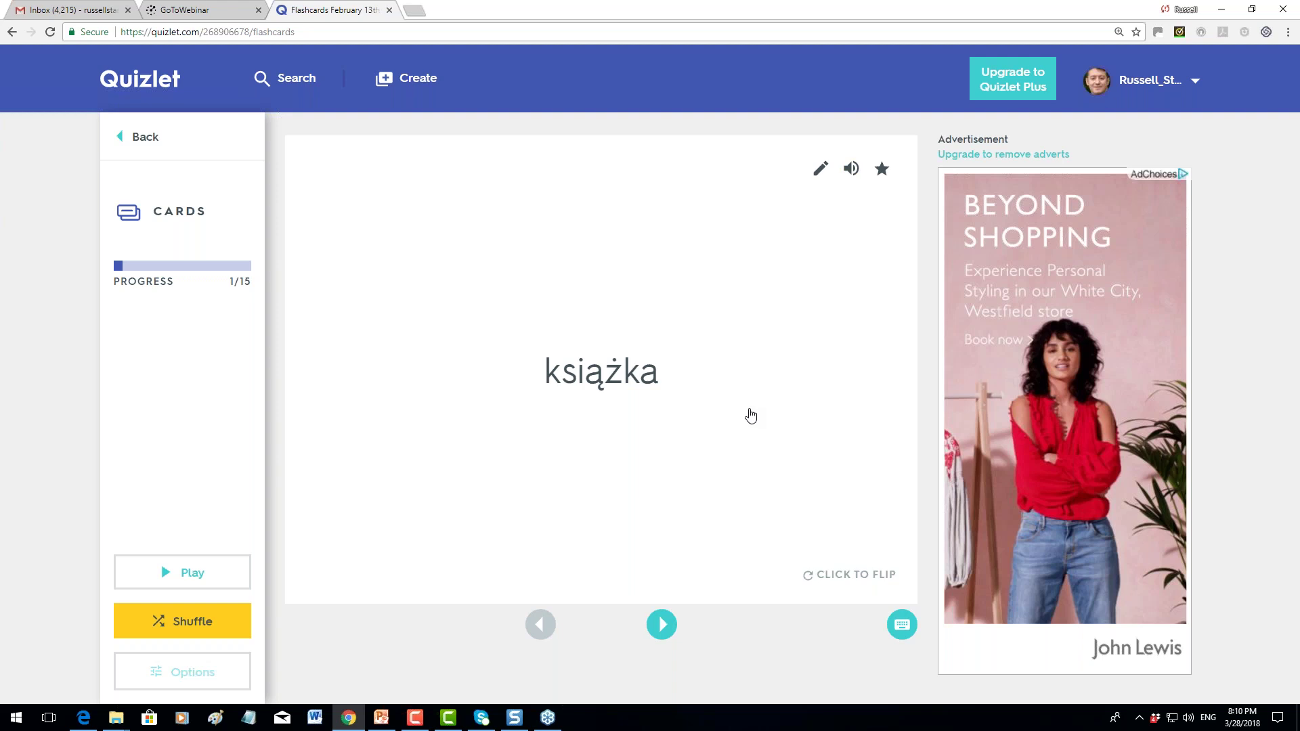
click(724, 488)
click(662, 624)
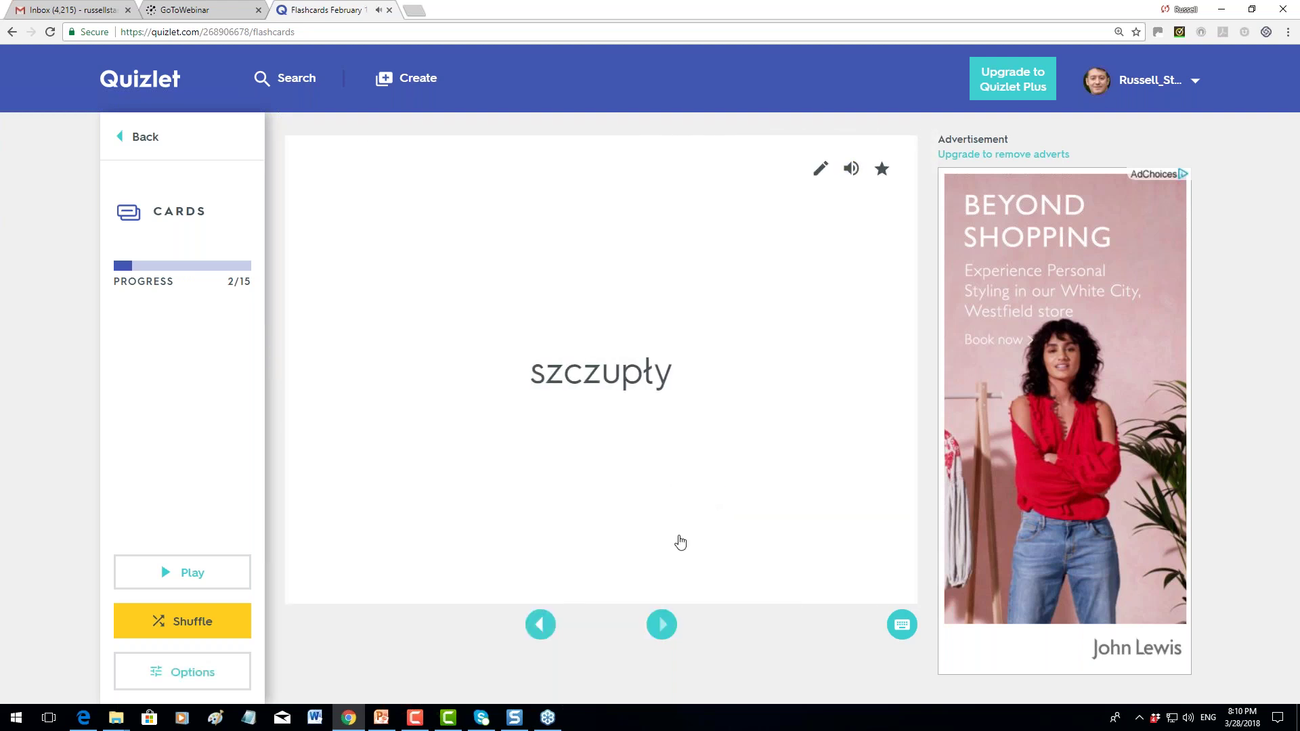
click(680, 541)
click(662, 622)
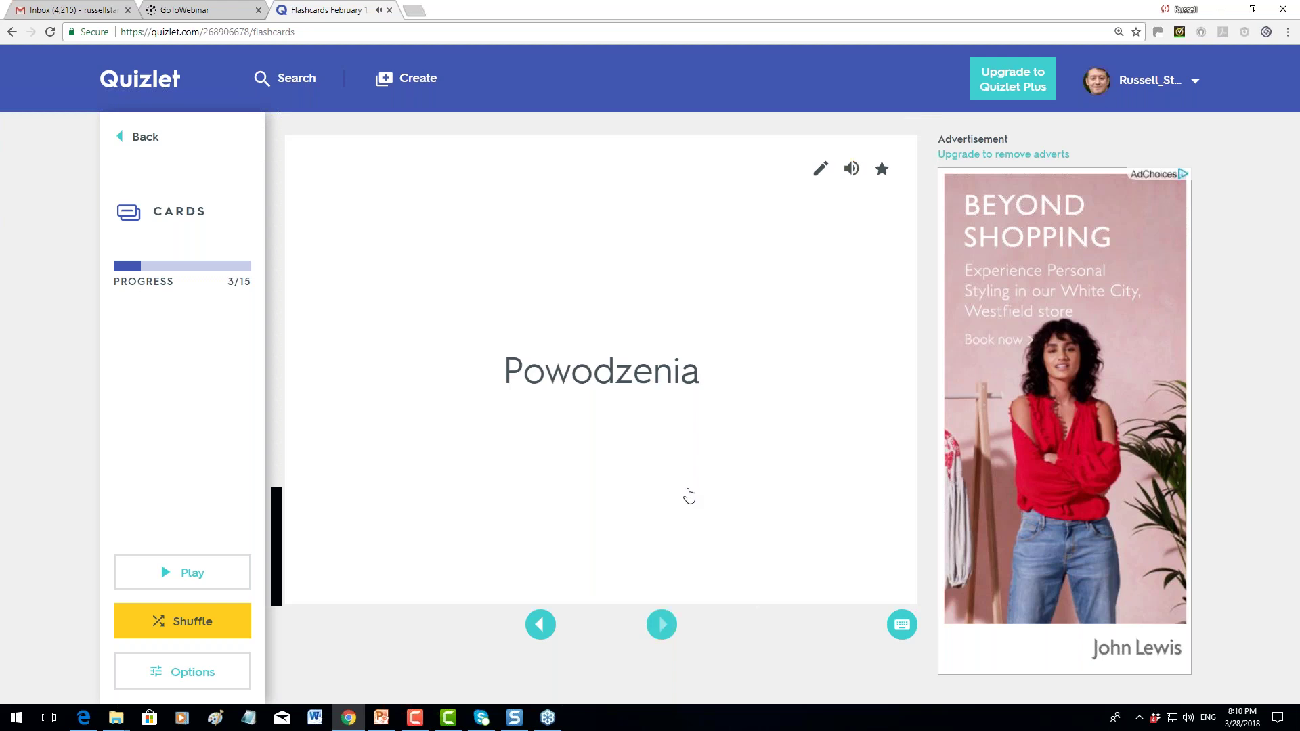
Review the flashcard options once more and return to the "February 13th" set page
click(196, 677)
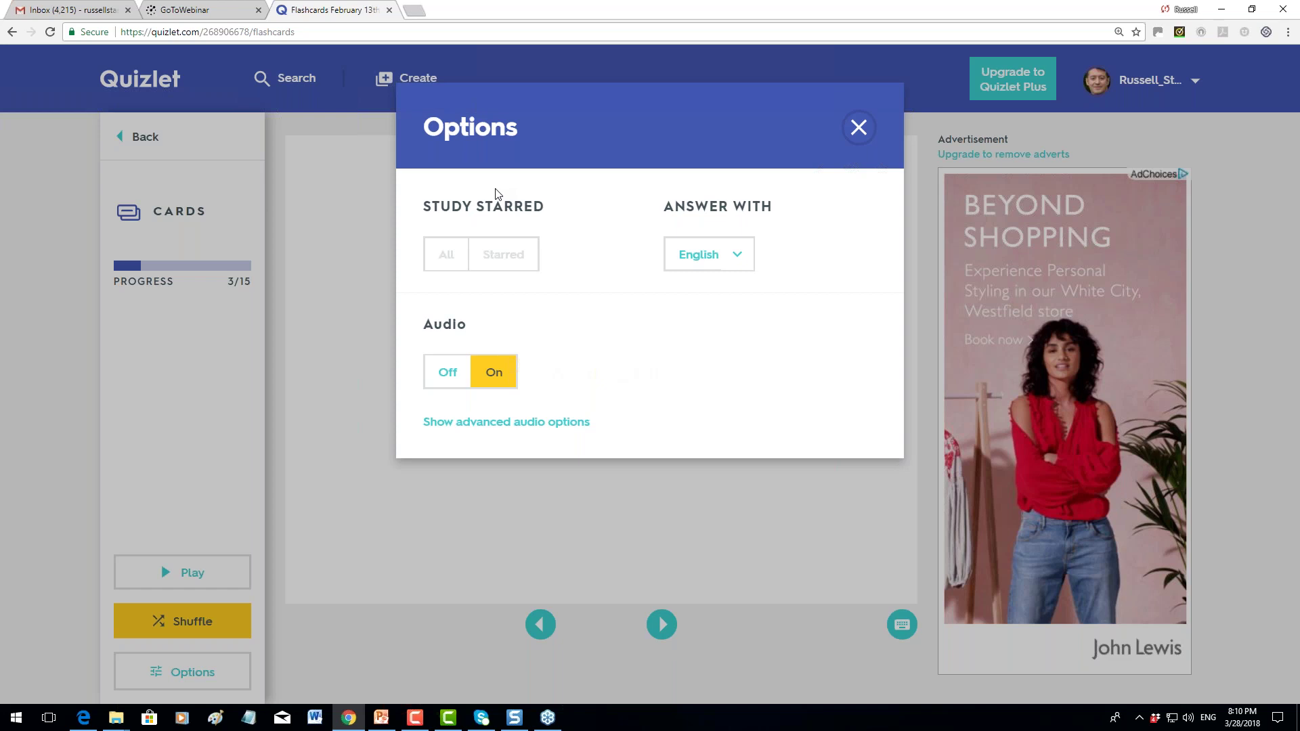
click(858, 128)
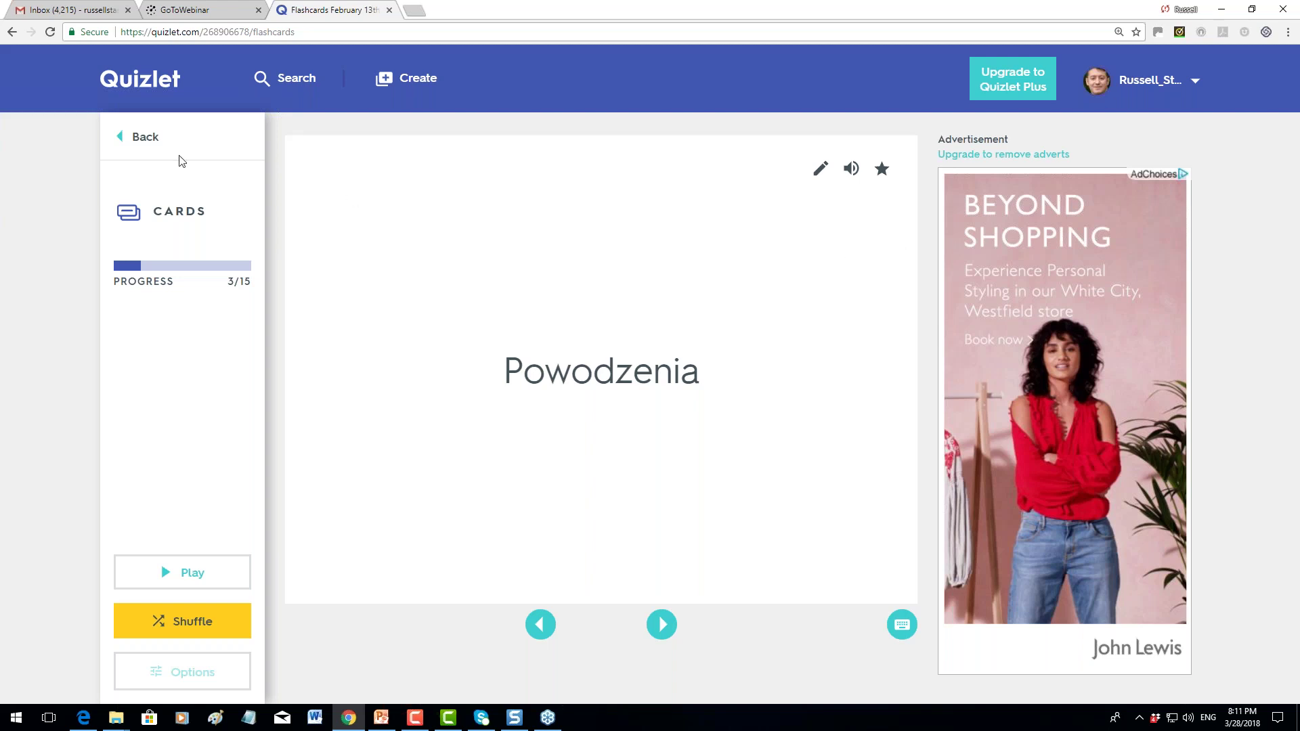
click(136, 137)
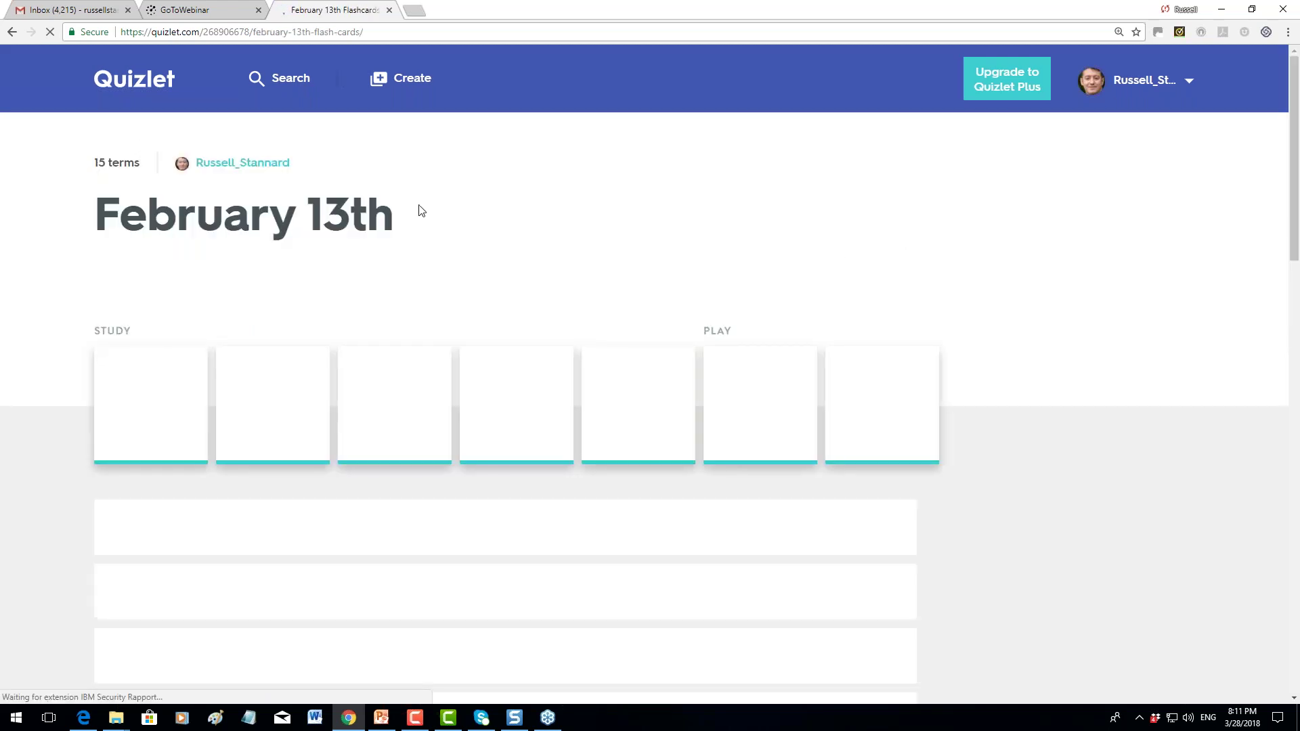
click(281, 78)
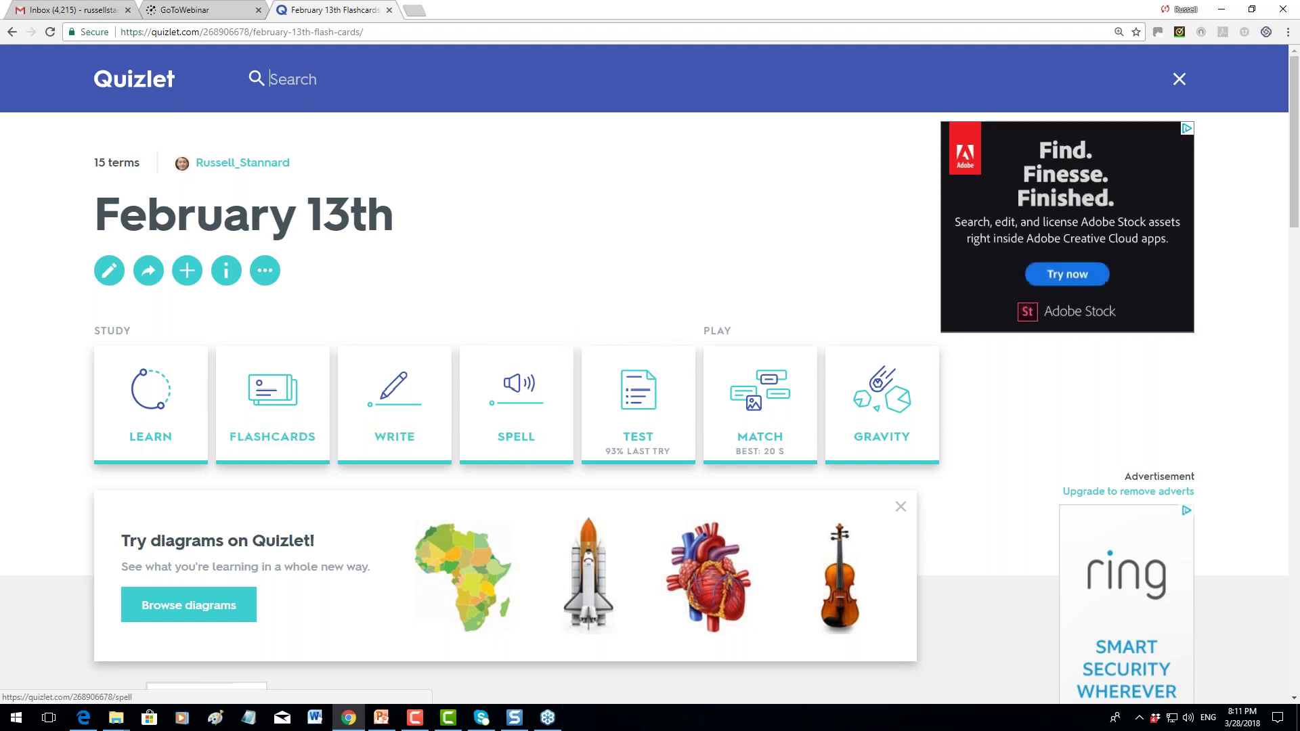
Start the Write exercise and submit "klsdfklsjflksjflsdhf" as the Polish answer for "younger brother"
click(391, 399)
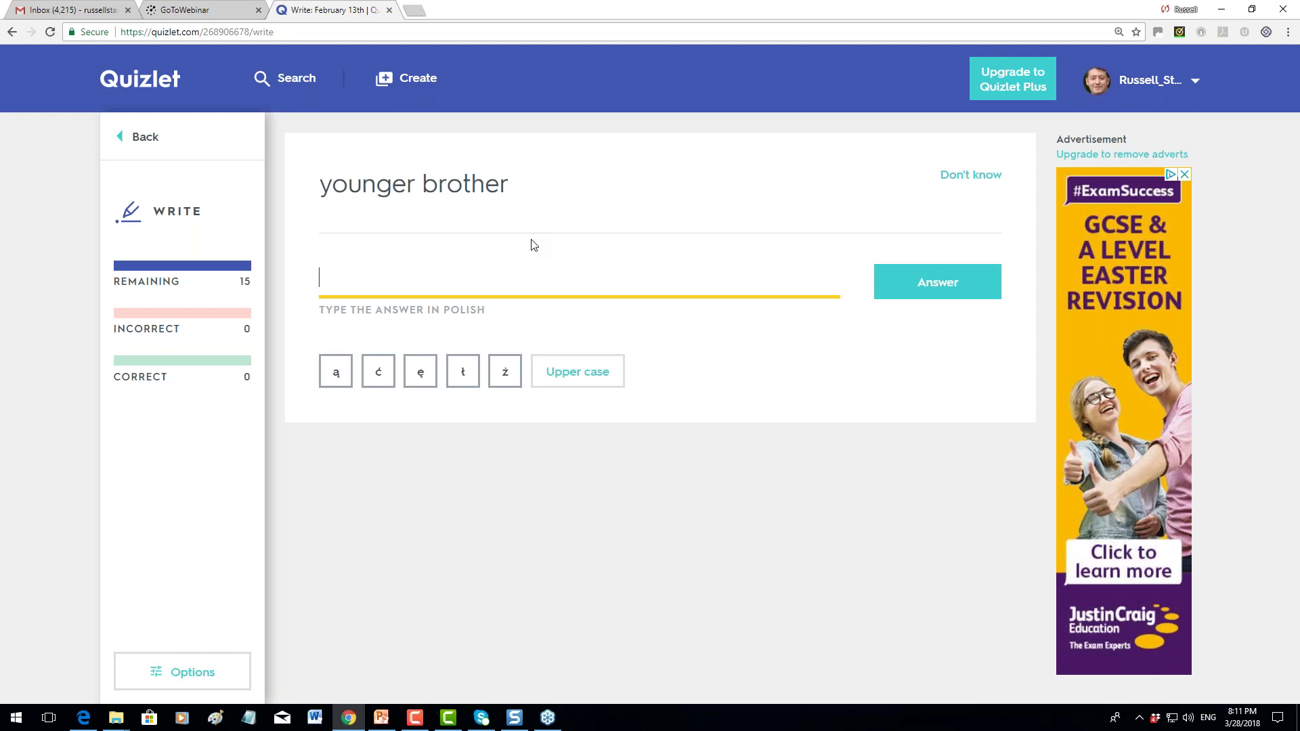
text(klsdfklsjflksjflsdhf)
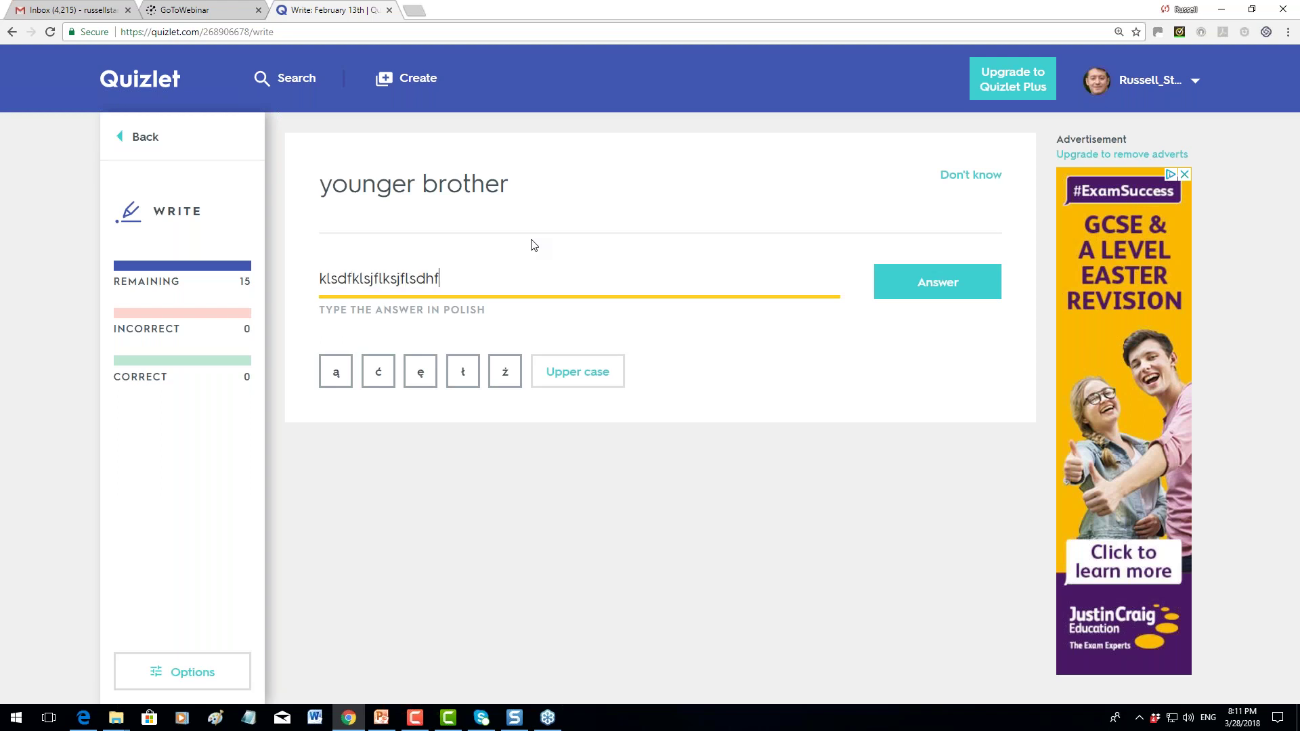
click(938, 290)
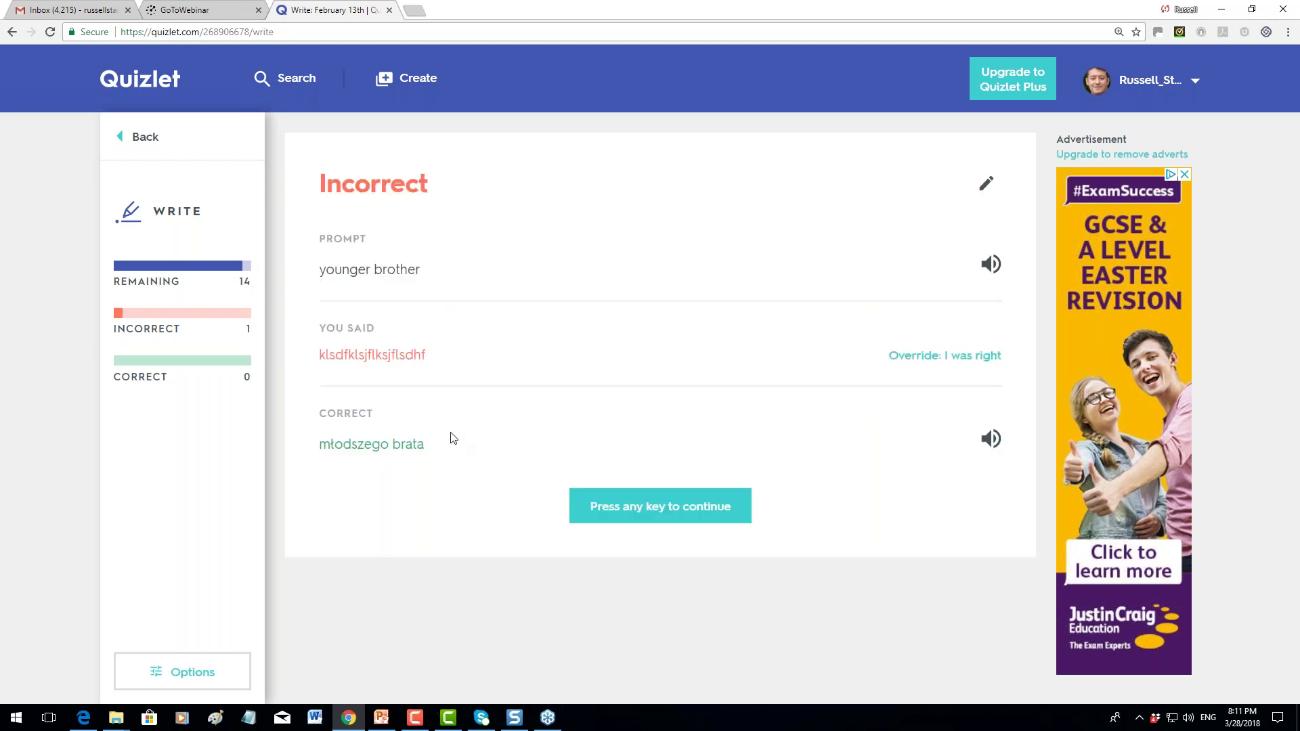
Set the Write exercise to answer with English and return to the set page
click(189, 686)
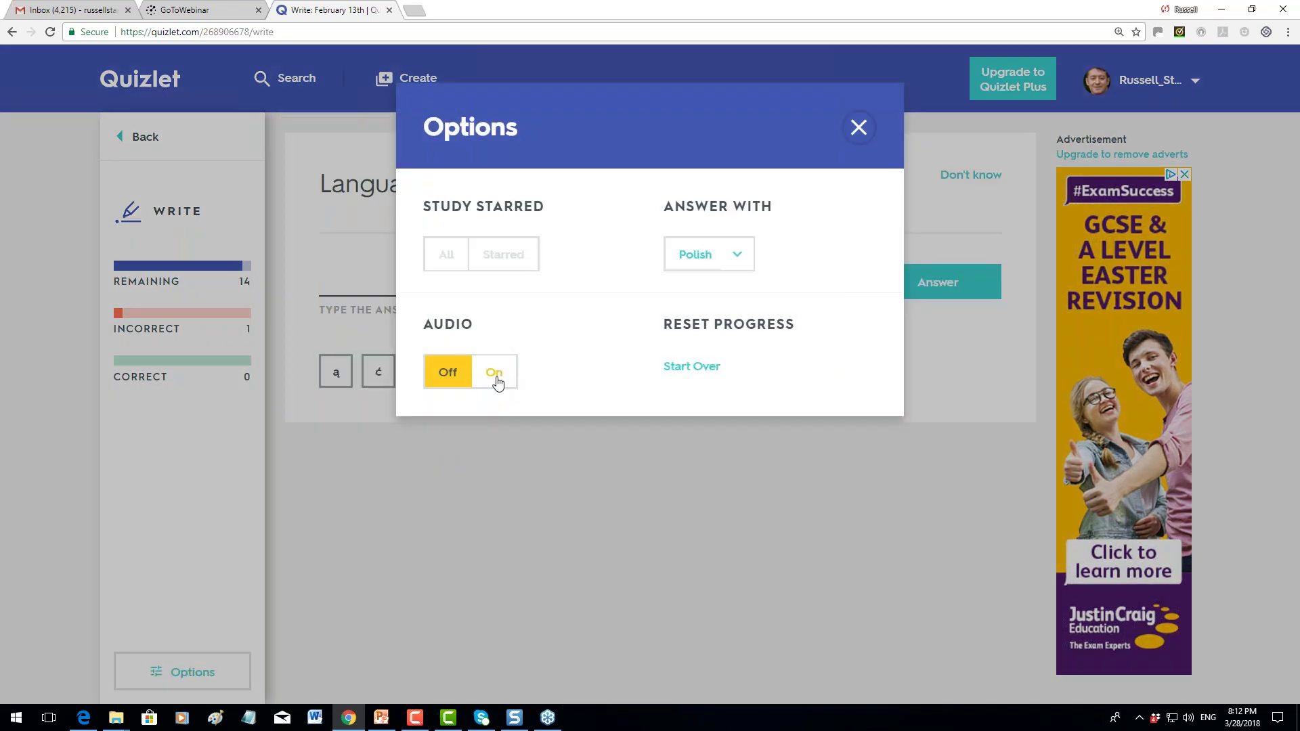
click(709, 269)
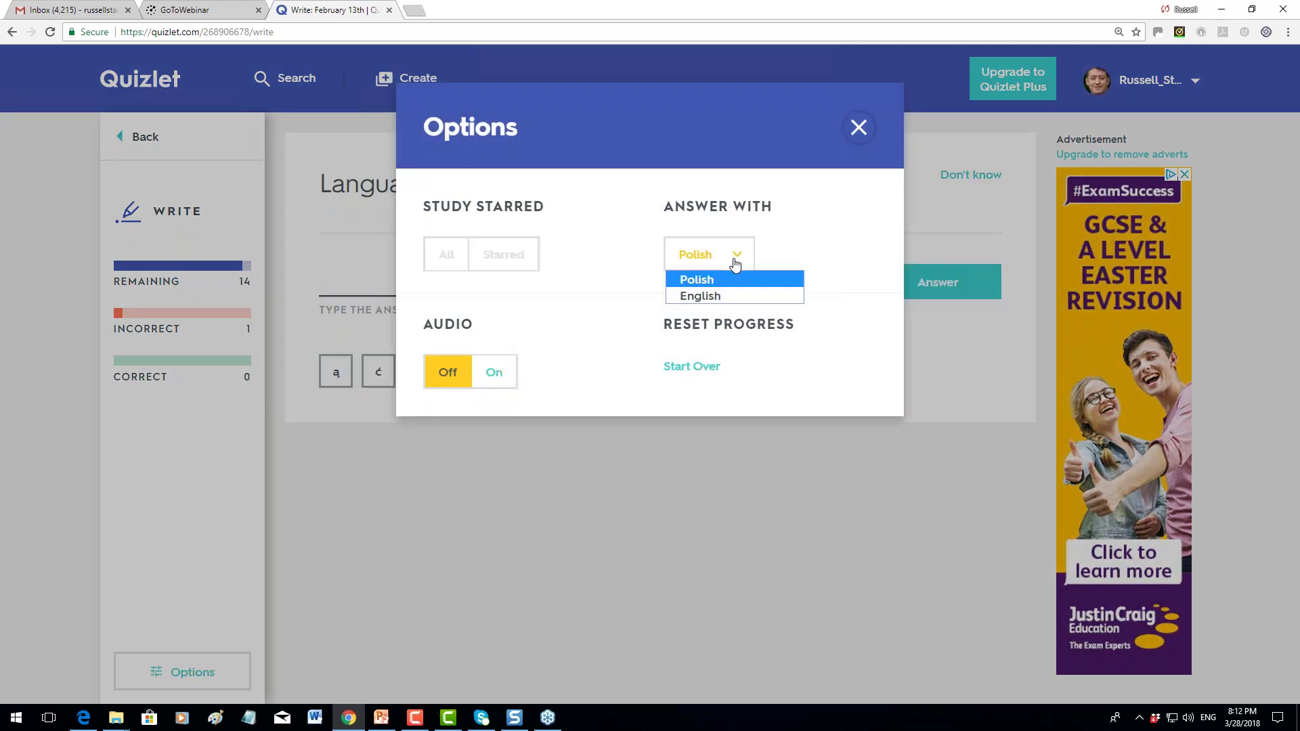
click(721, 298)
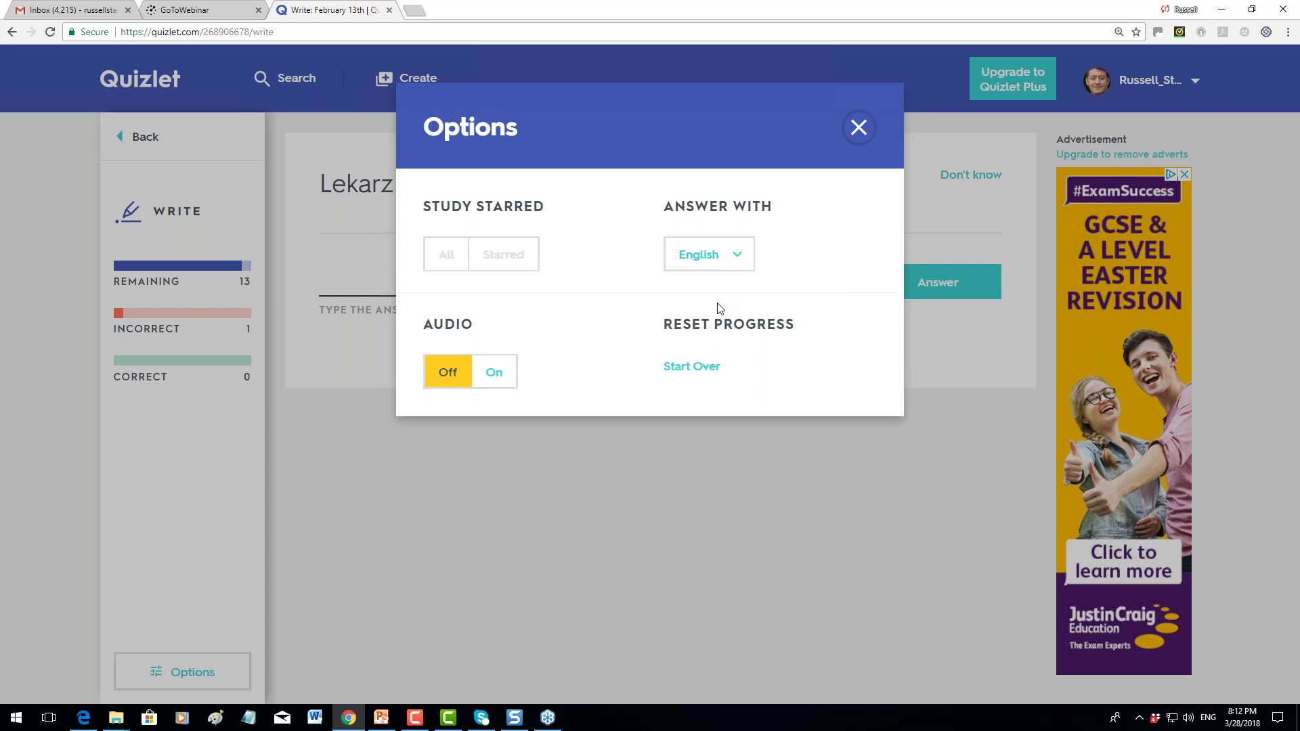
click(859, 129)
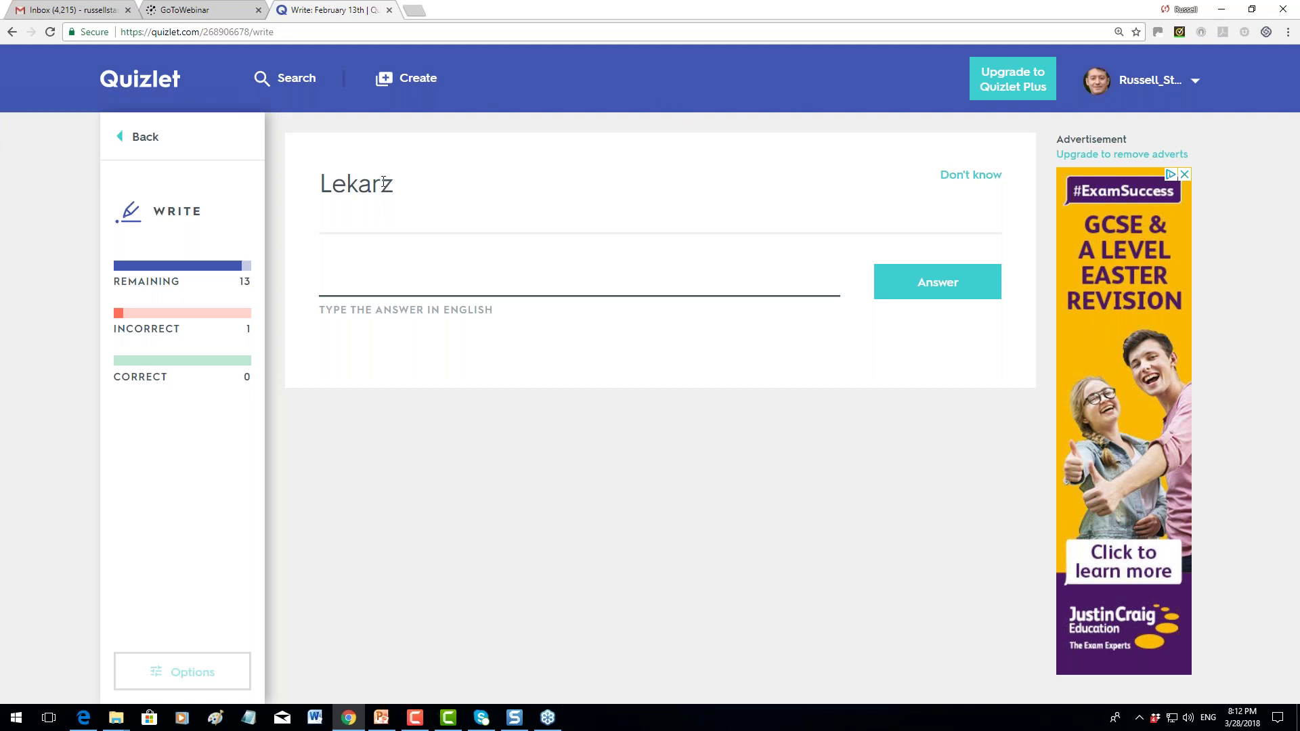
click(145, 141)
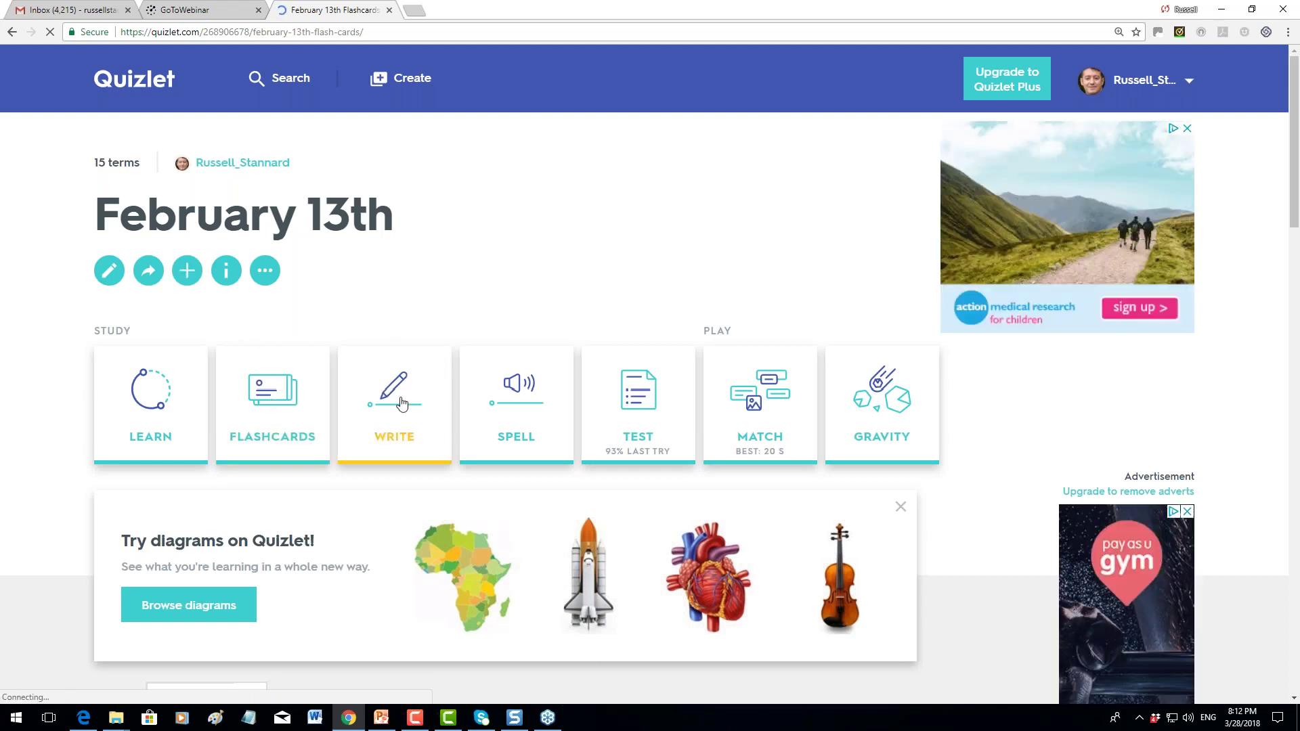
Start the Spell exercise, check its options, submit "dsdsdsd" for the spoken word, and return to the set page
click(520, 390)
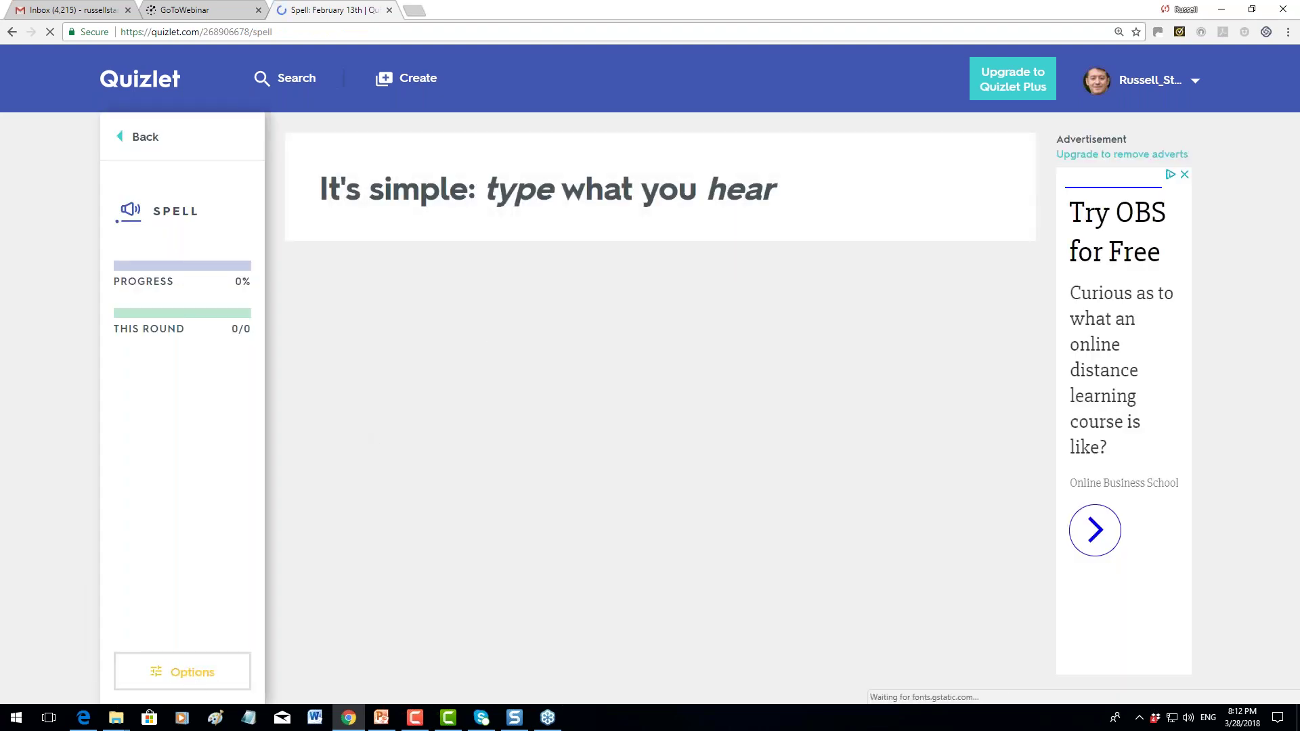
click(192, 674)
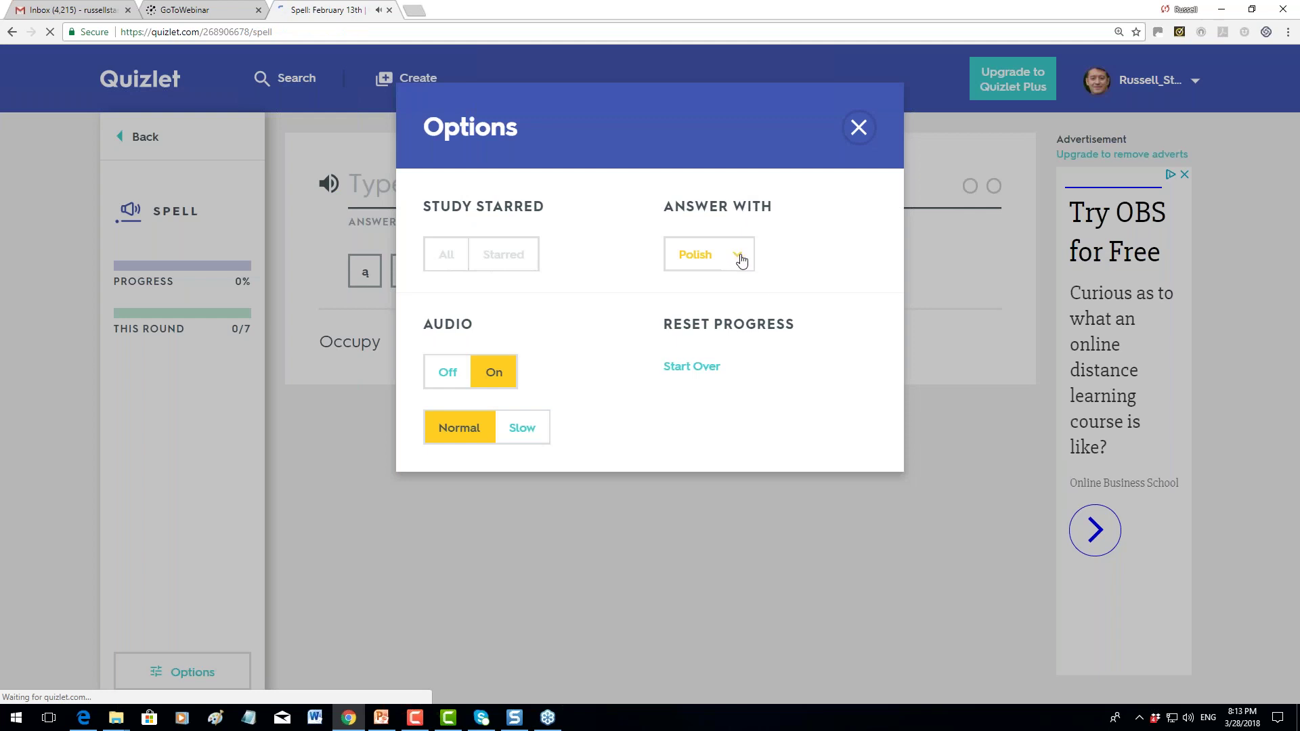
click(859, 128)
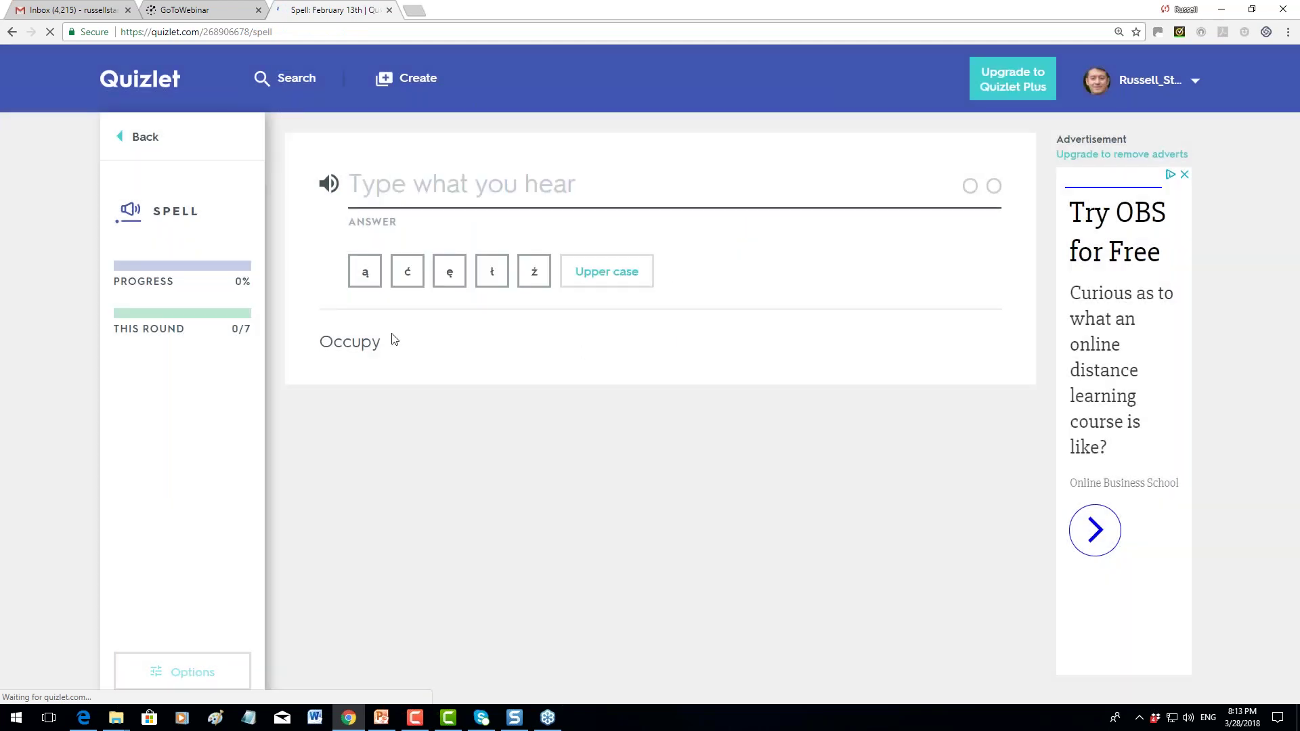
click(395, 194)
text(dsdsdsd)
key(Return)
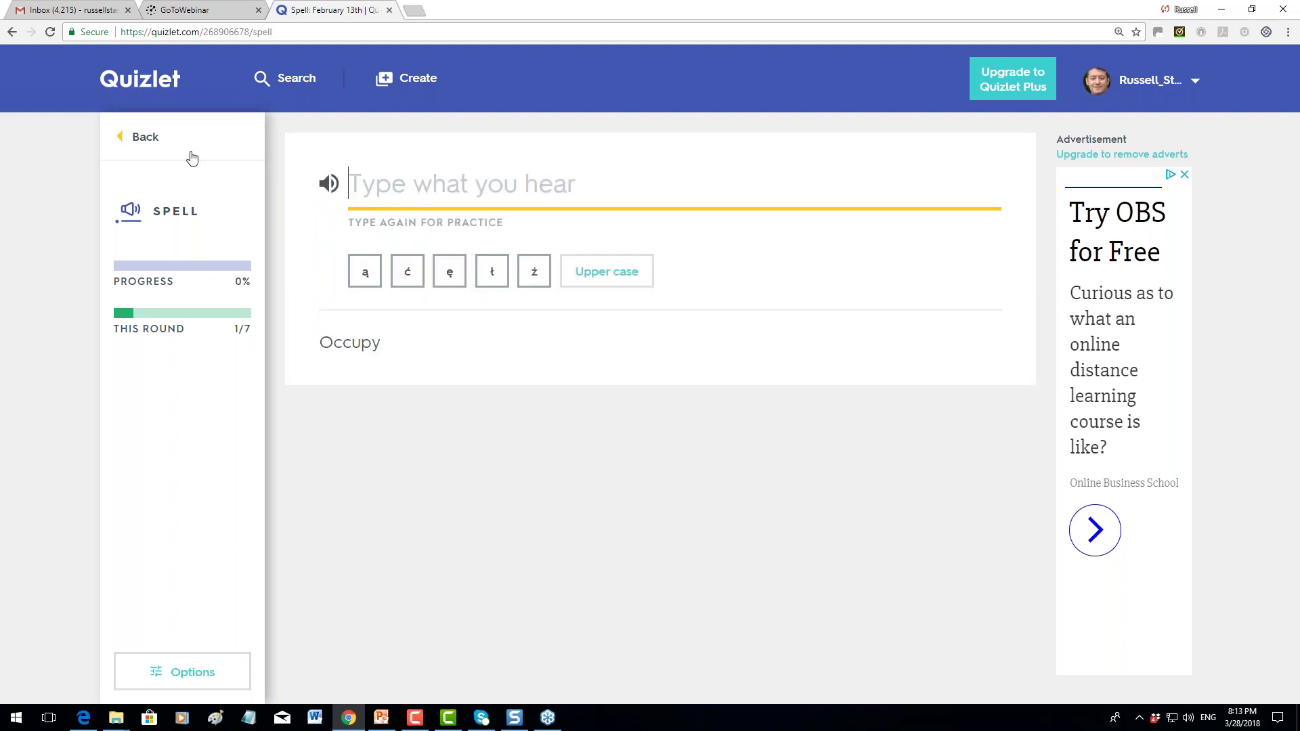
click(142, 140)
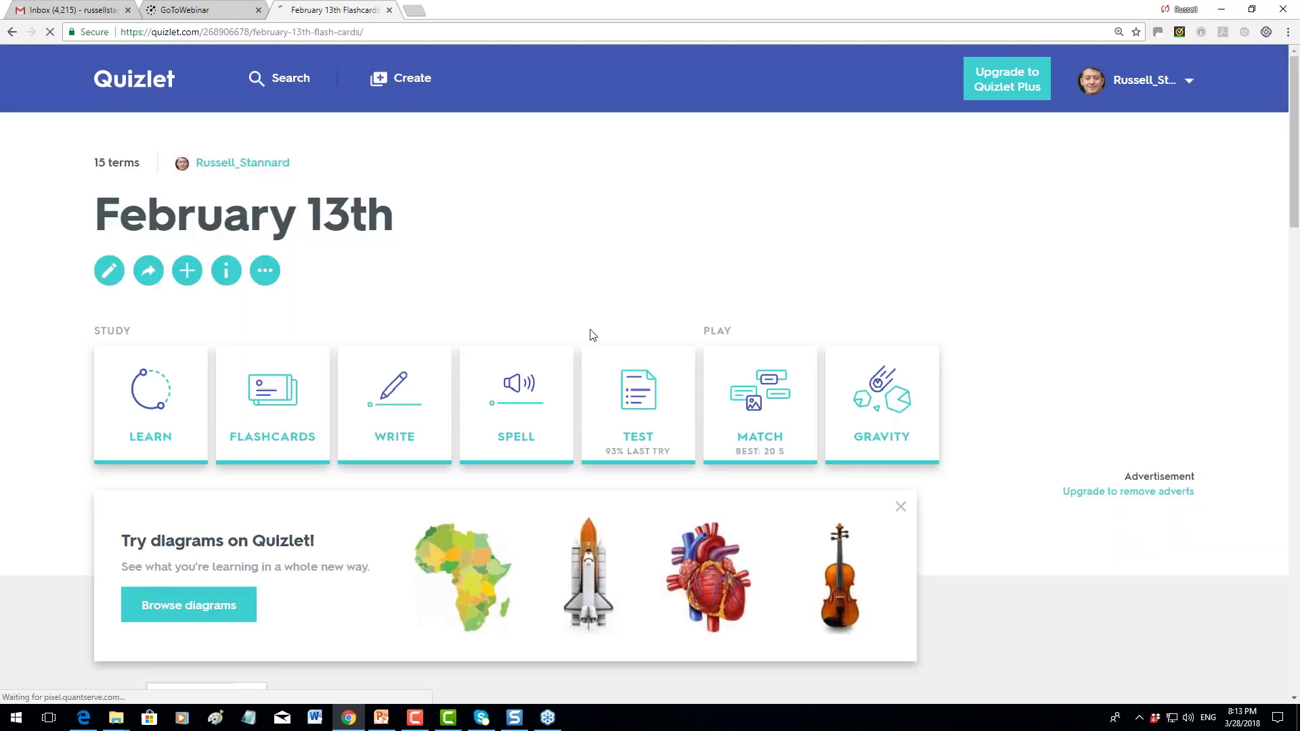
Open the set's Test and exclude Multiple Choice, Matching and Written questions in its options, leaving only True/False
click(637, 397)
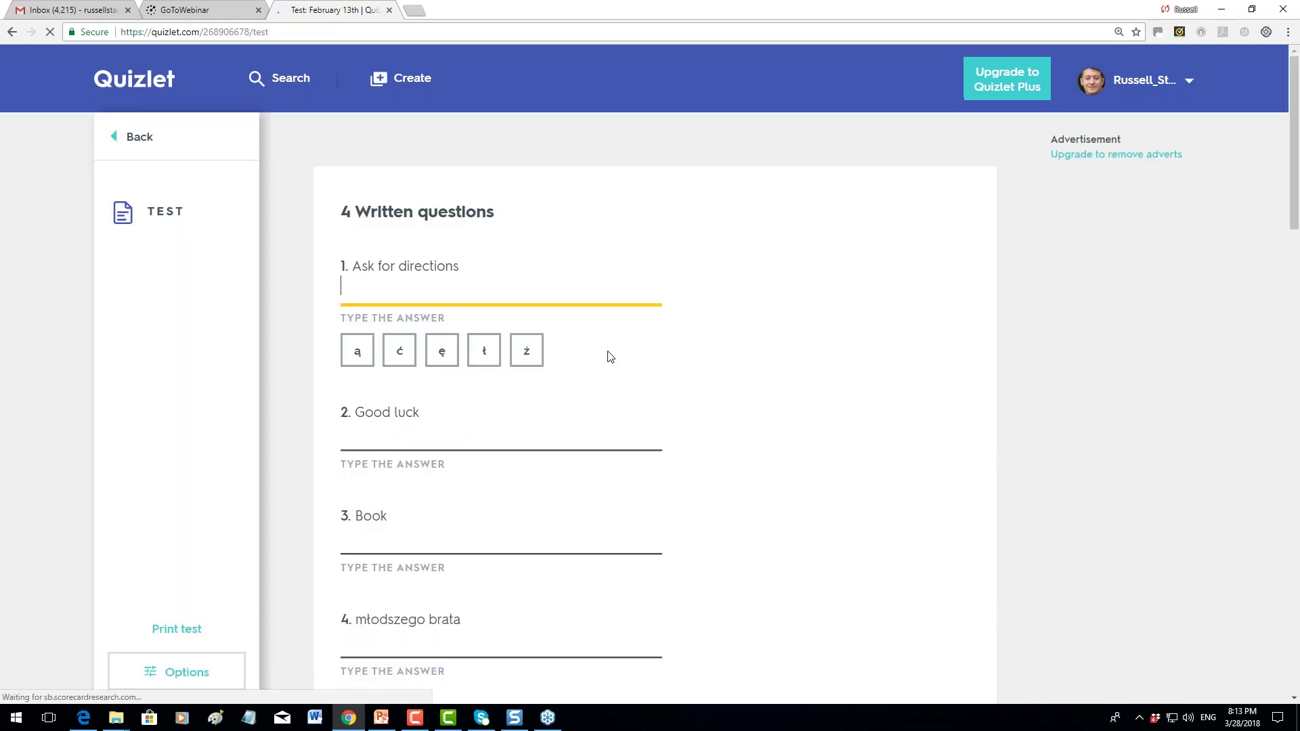
click(183, 678)
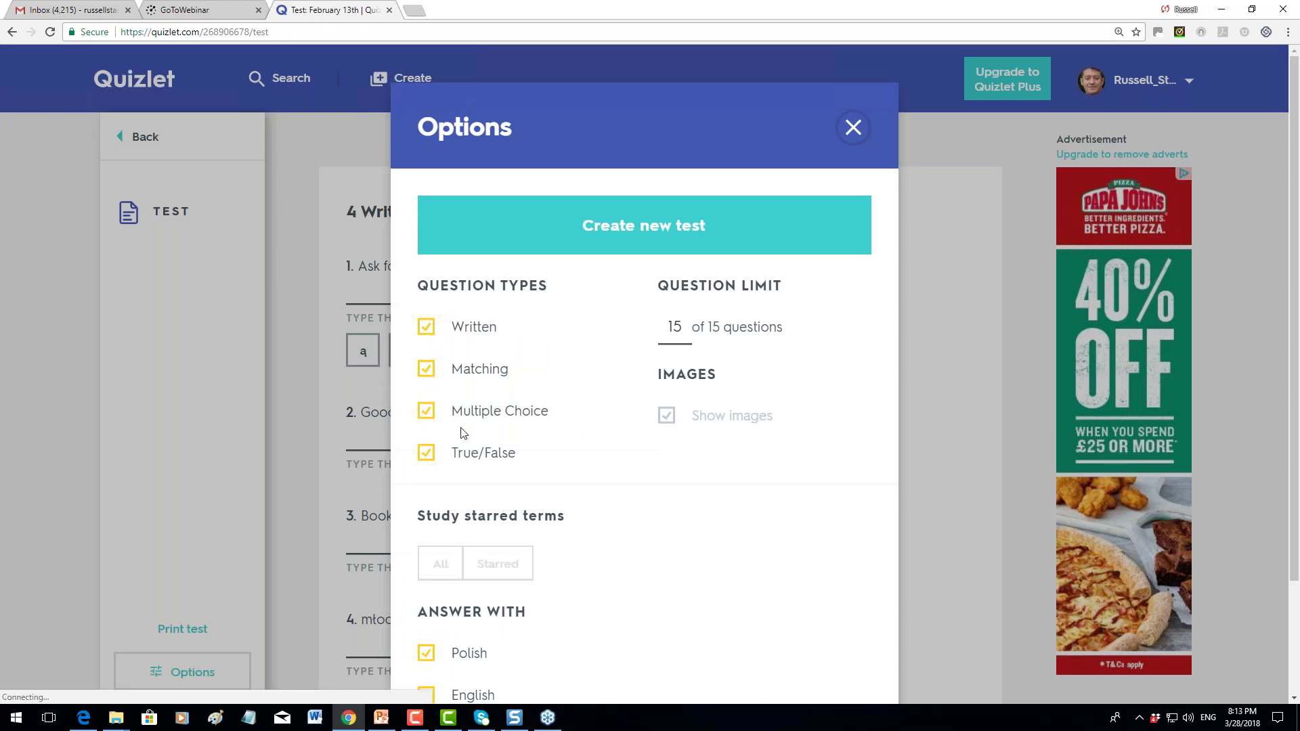
click(425, 413)
click(426, 369)
click(427, 326)
Review the remaining test options, close them without creating a new test, and return to the set page
scroll(1242, 336, down, 2)
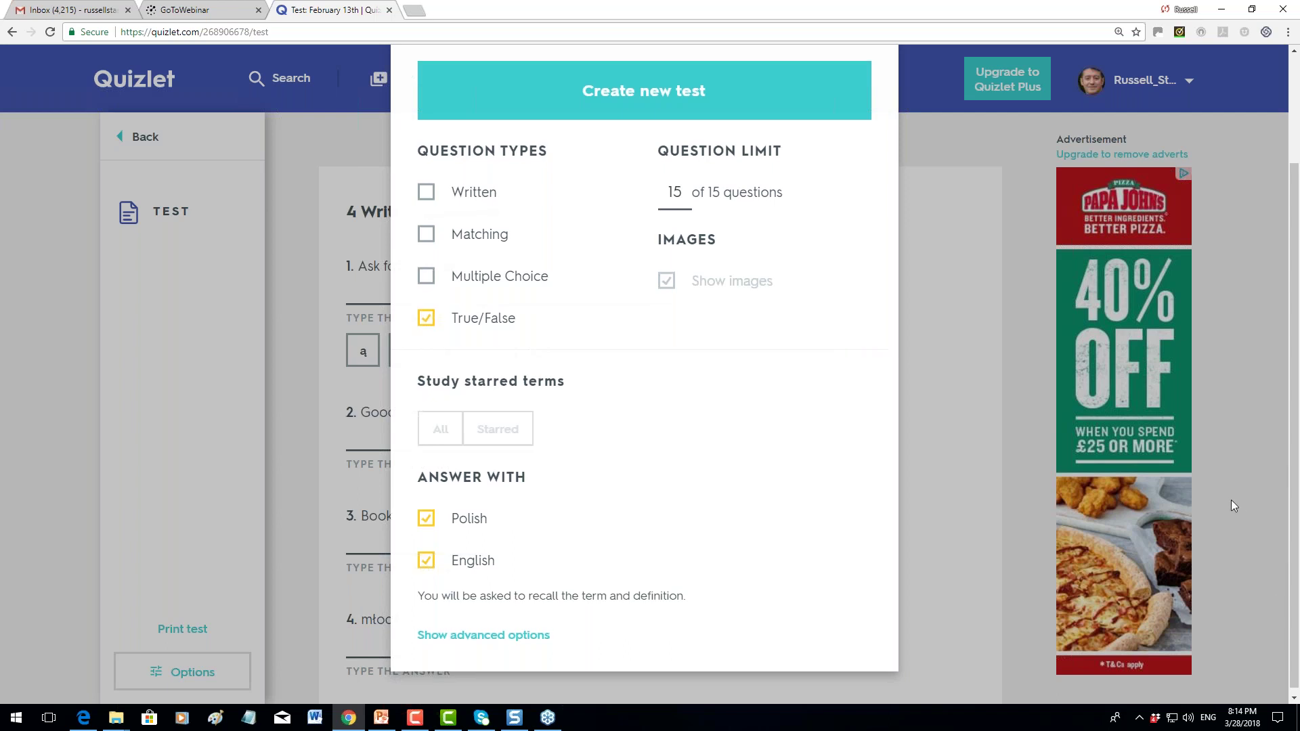
scroll(1232, 501, up, 2)
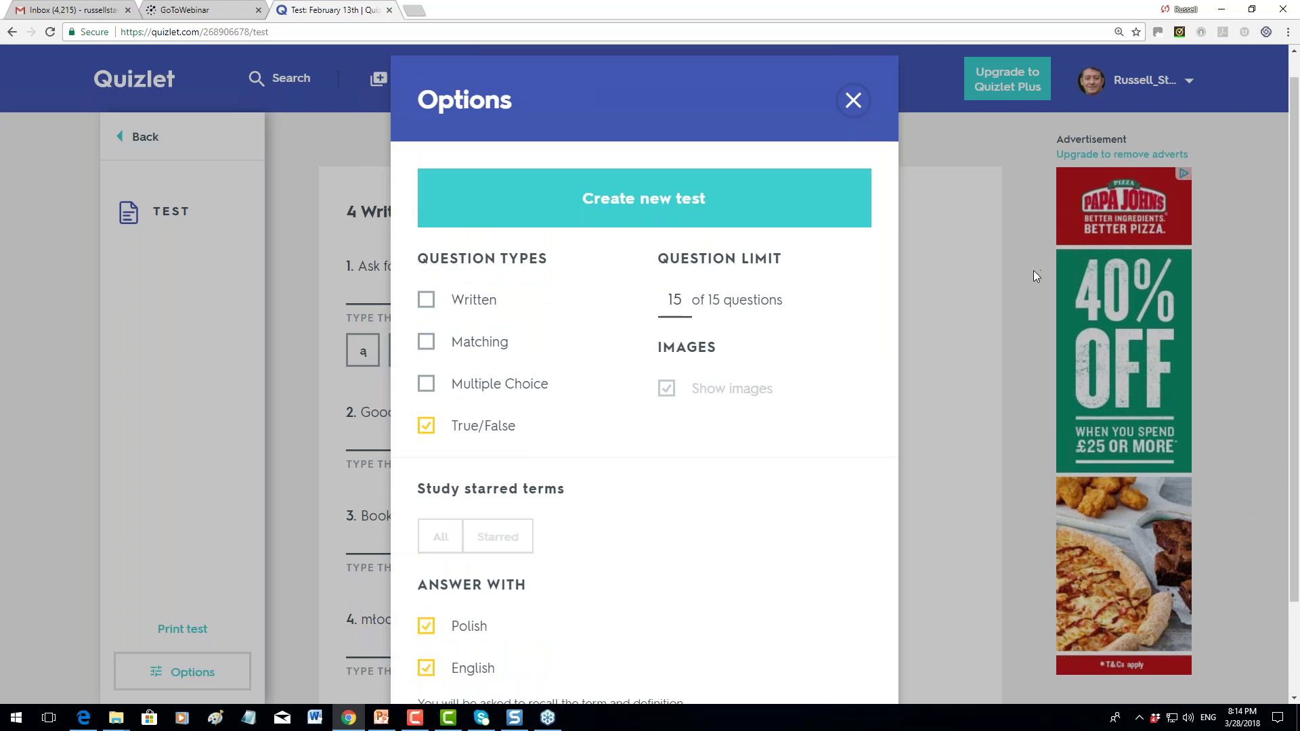
click(854, 102)
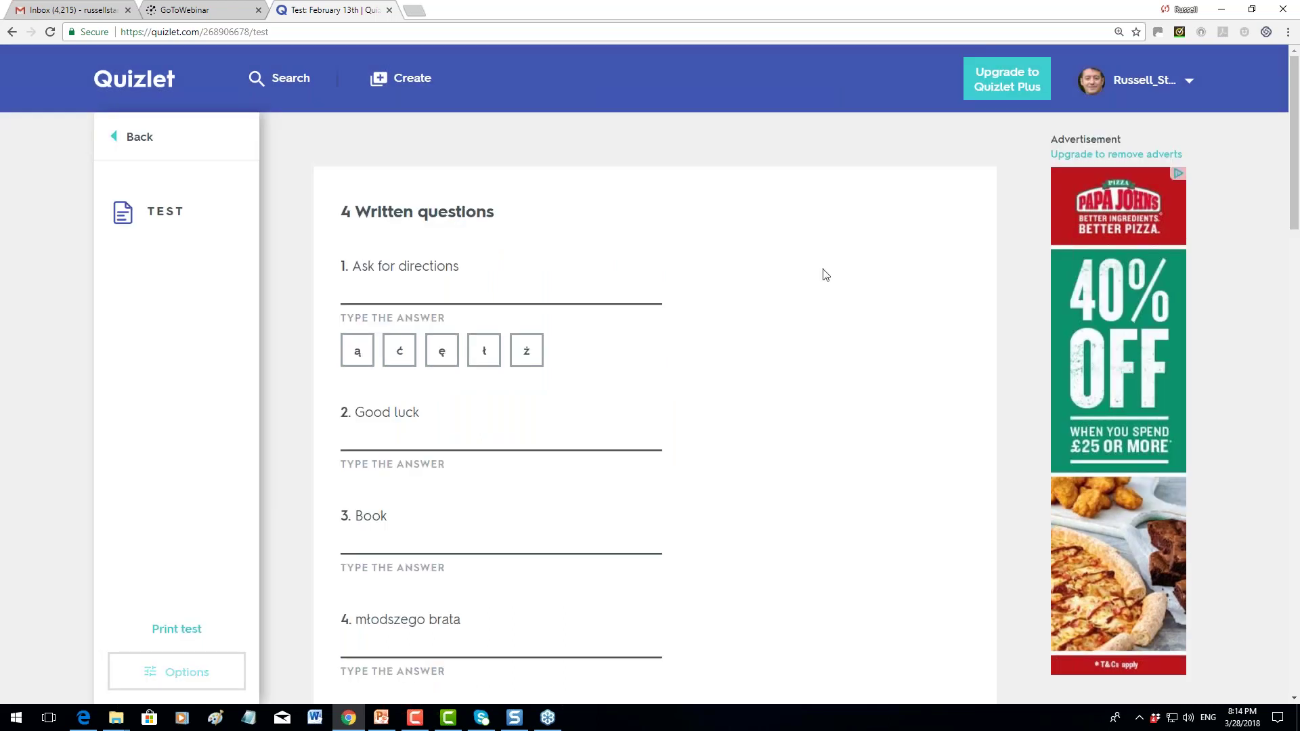
click(138, 138)
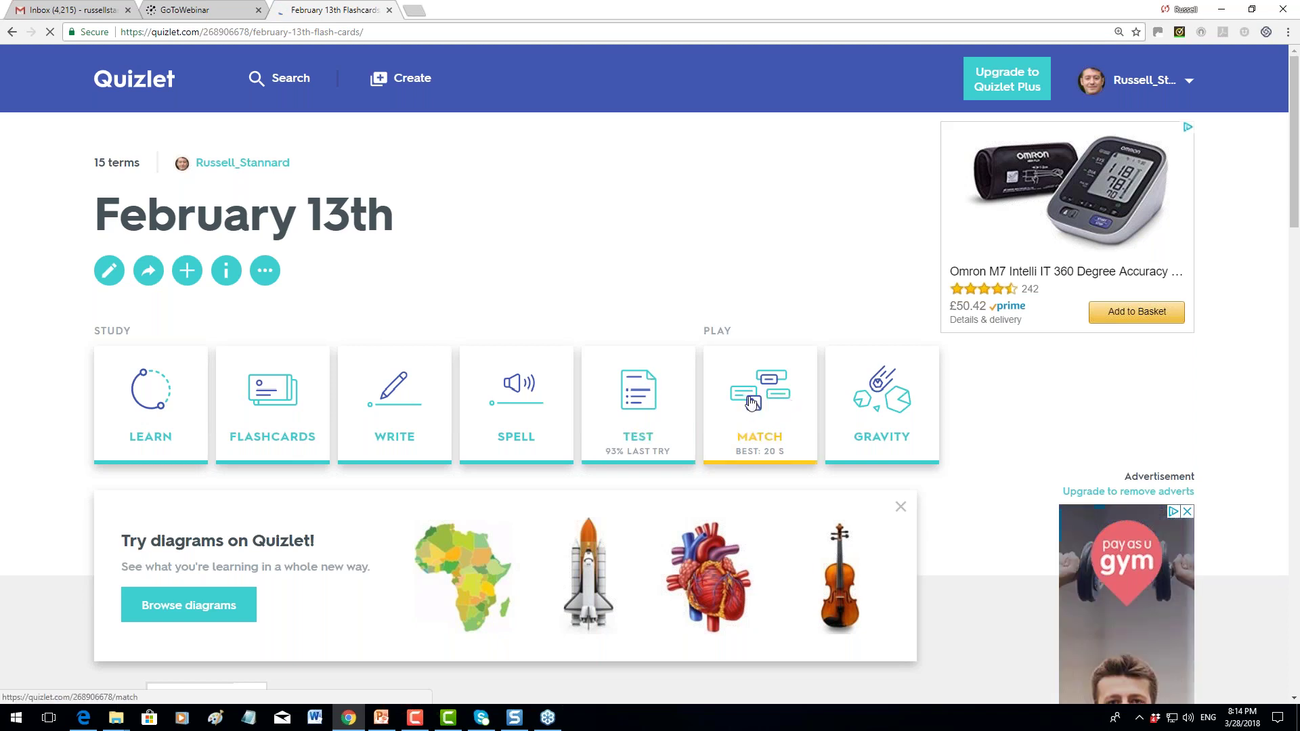
Start the Match game, pair "Book" with "książka", and leave the game for the set page
click(757, 391)
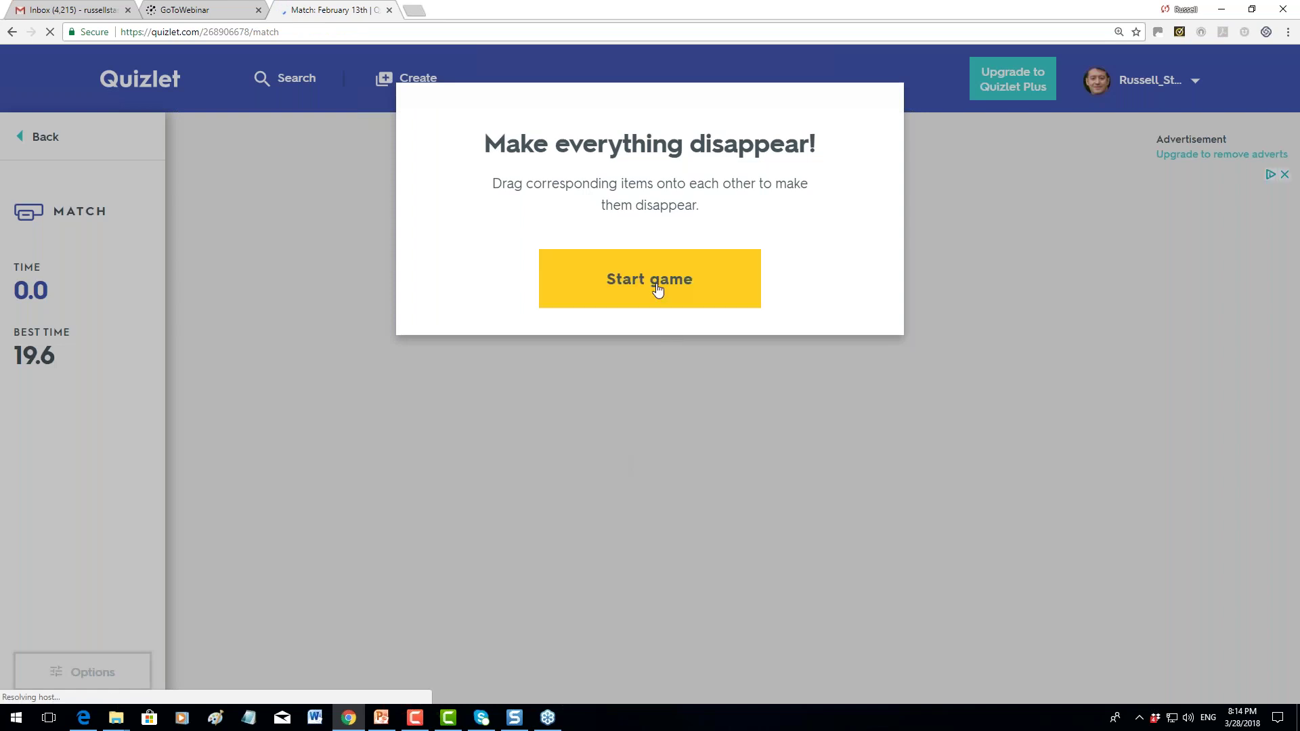
click(657, 290)
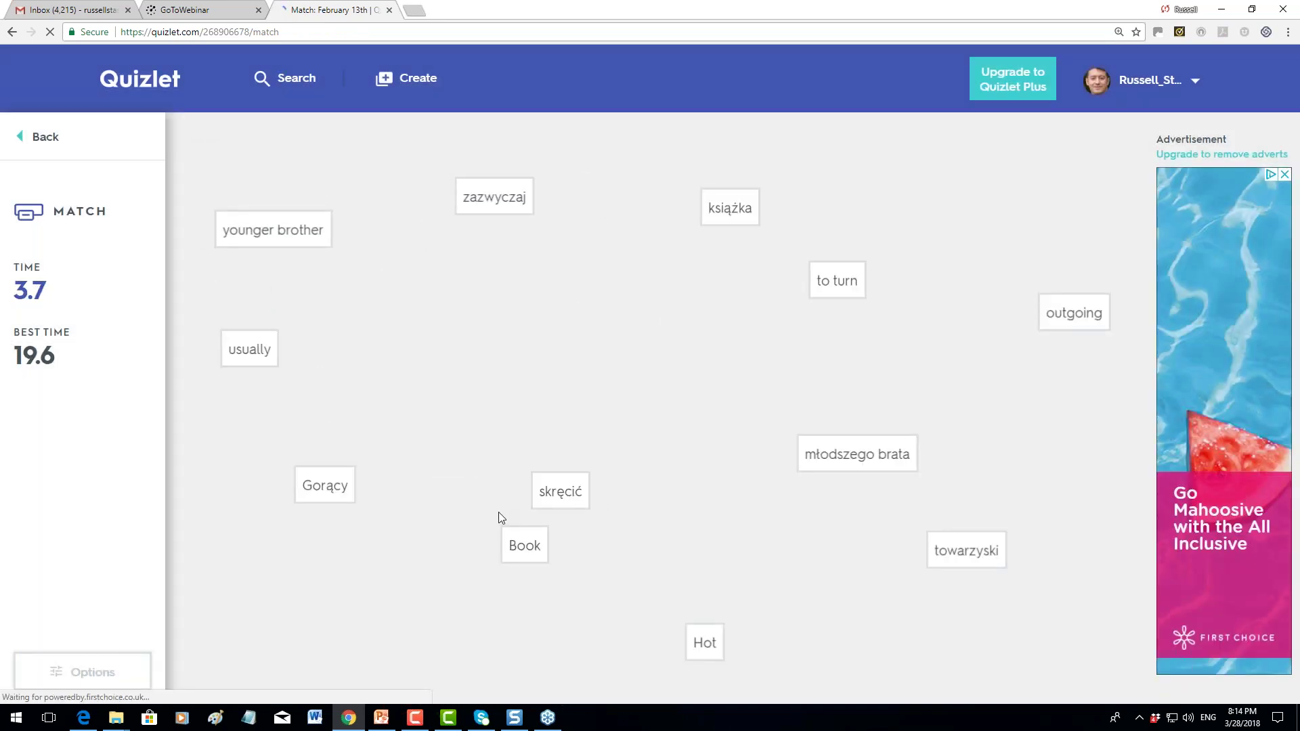
drag(522, 542, 717, 257)
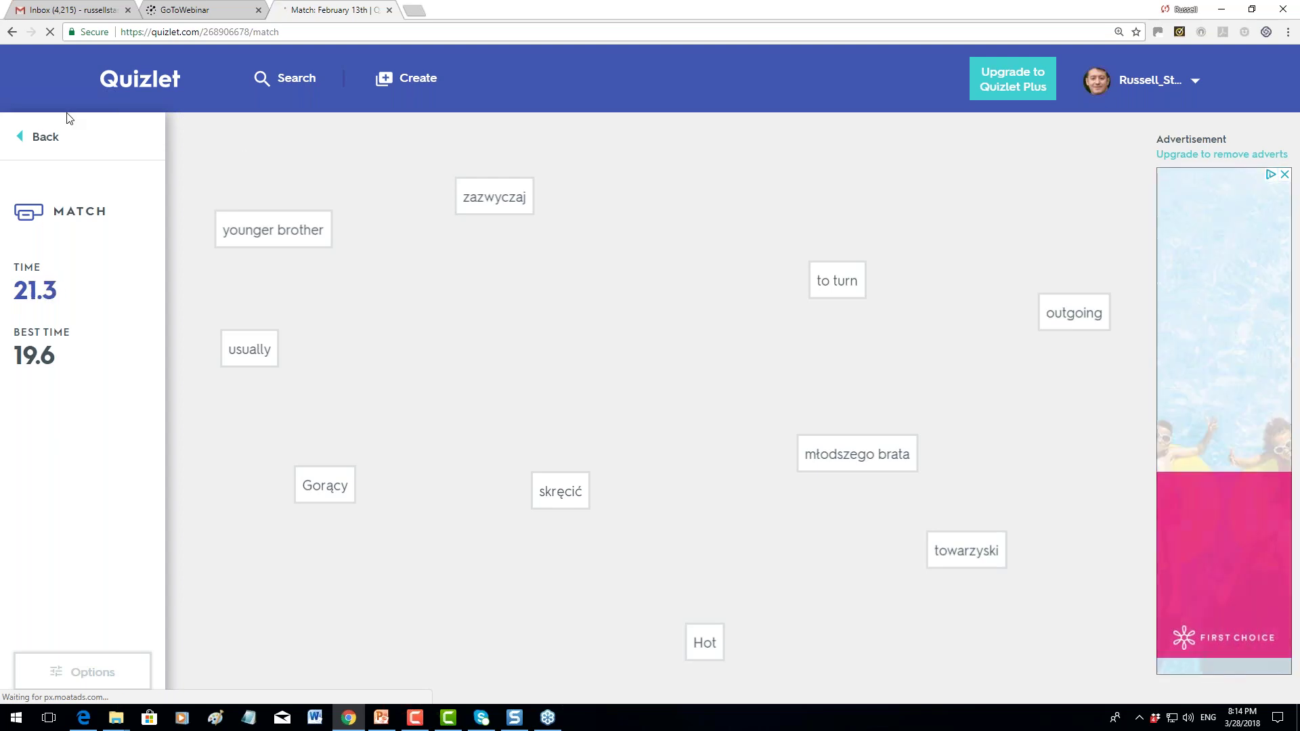
click(45, 136)
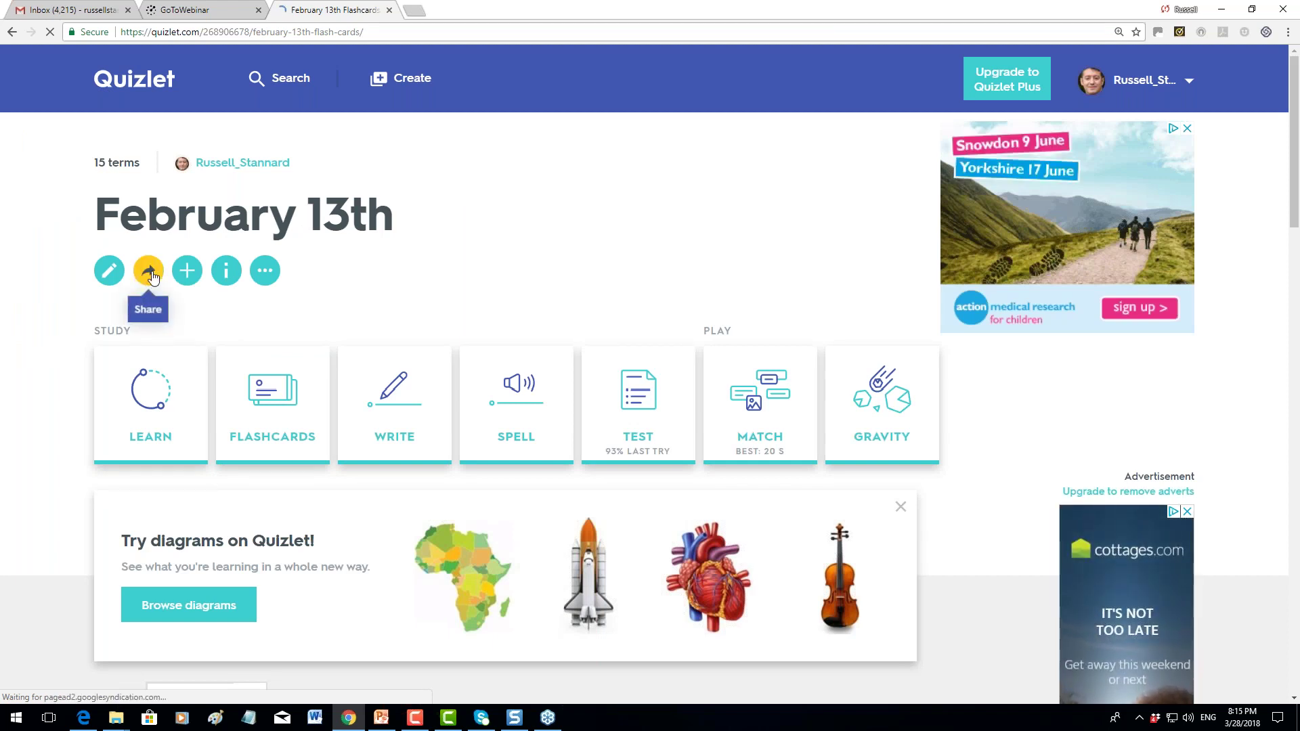
Show the sharing options for the "February 13th" set, select its share link to show how to copy it, and close them
click(150, 272)
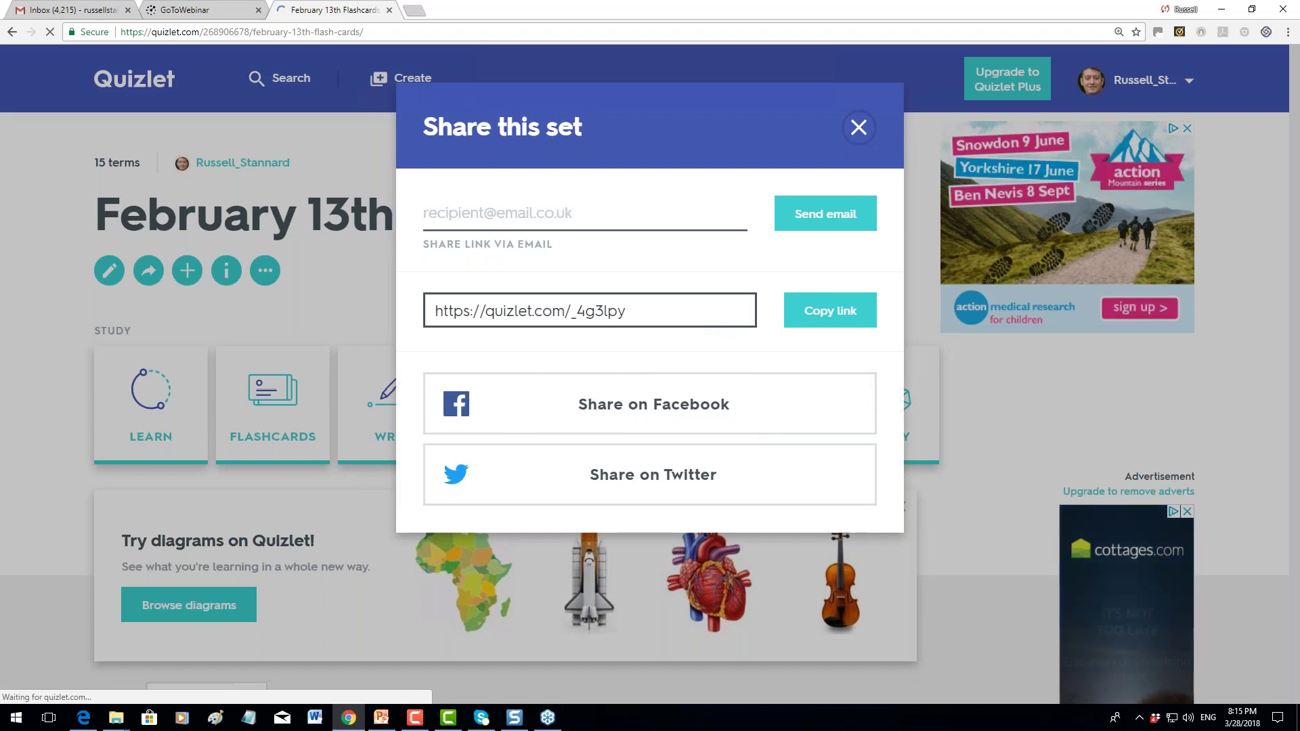
drag(717, 311, 426, 311)
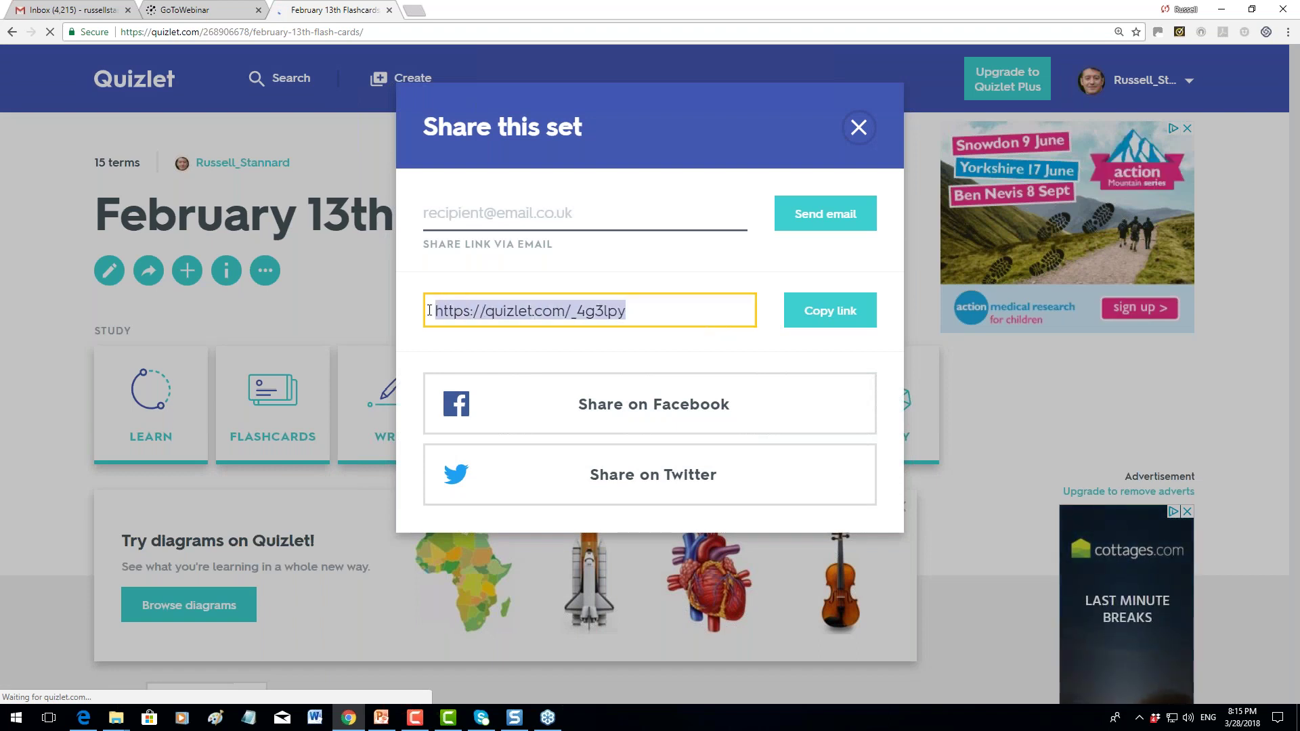
right_click(489, 311)
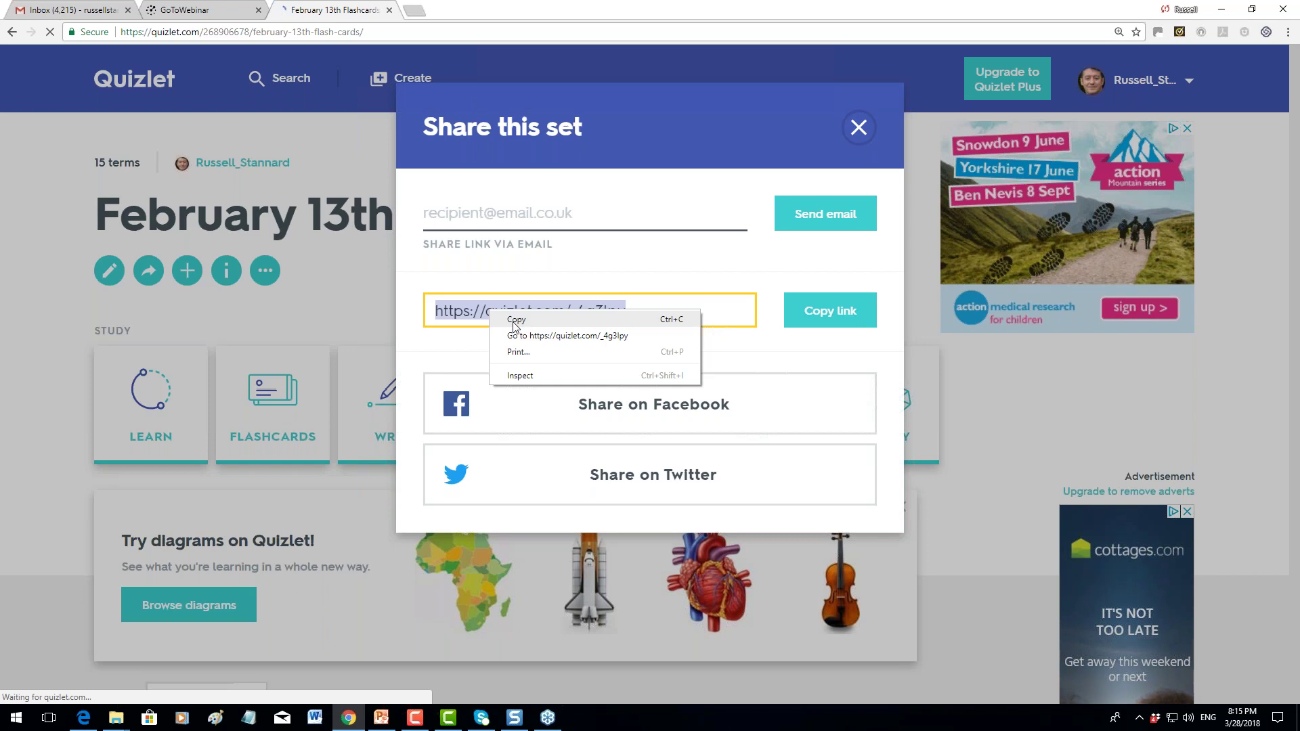
click(858, 128)
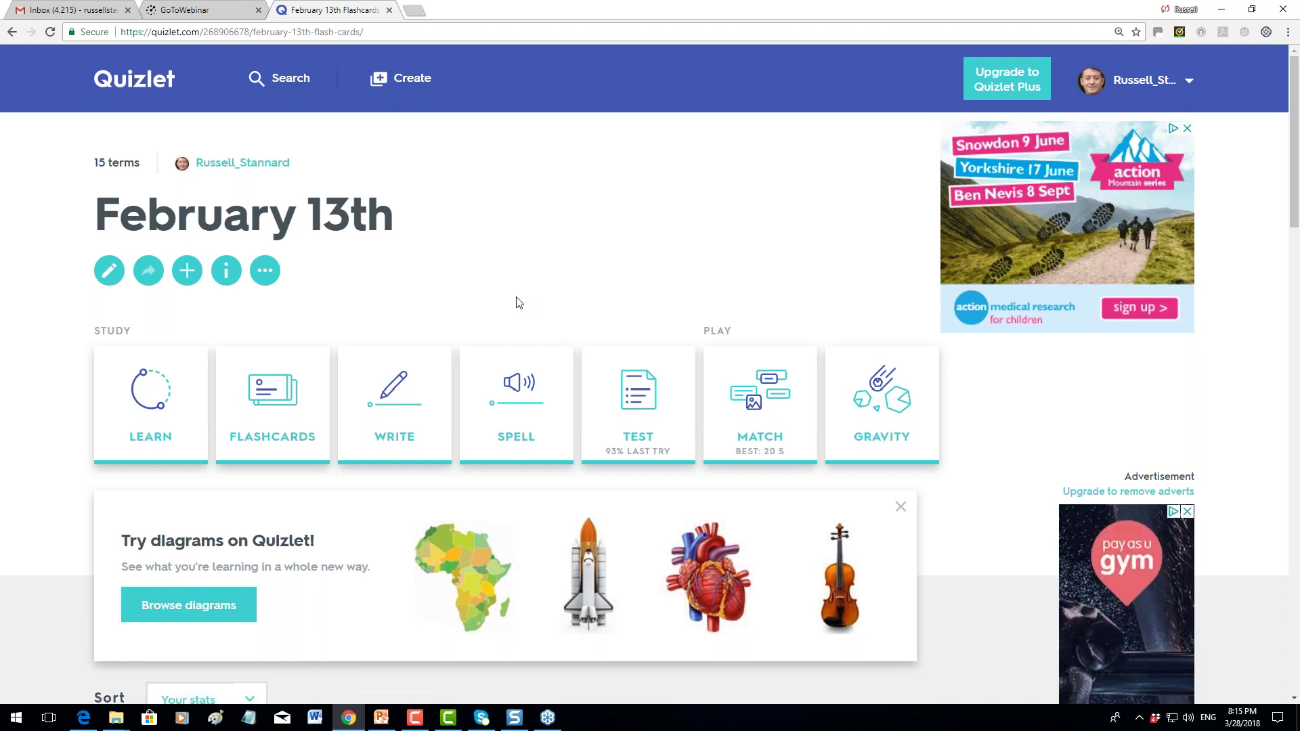
click(301, 81)
key(alt+Left)
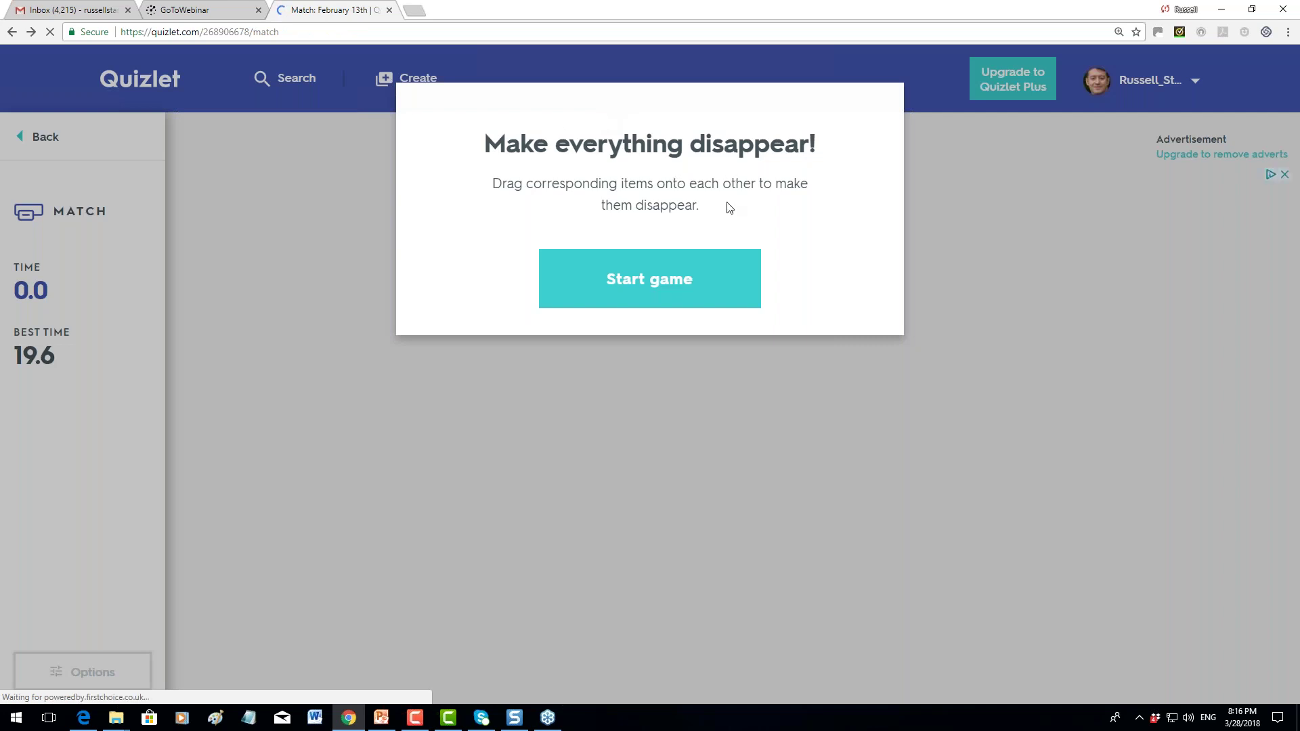
click(669, 381)
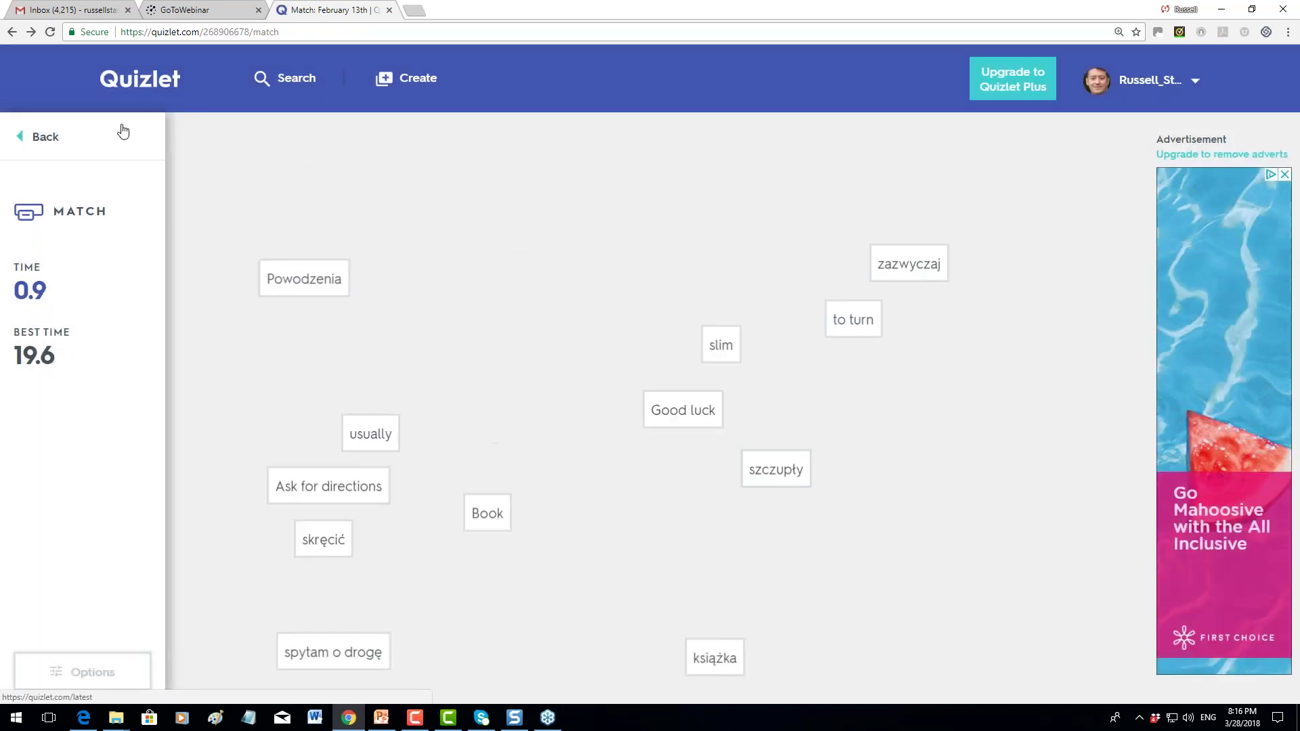
click(31, 139)
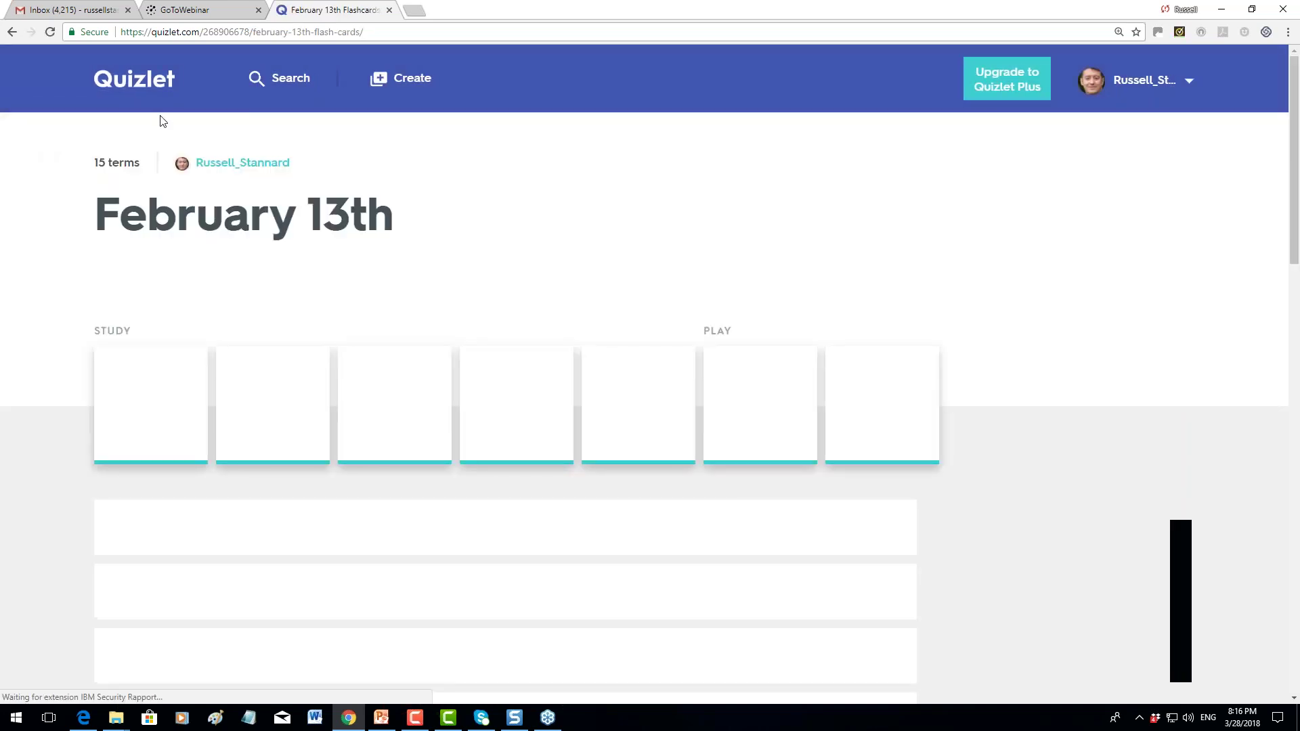
Search Quizlet for study sets on "telling the time"
click(274, 80)
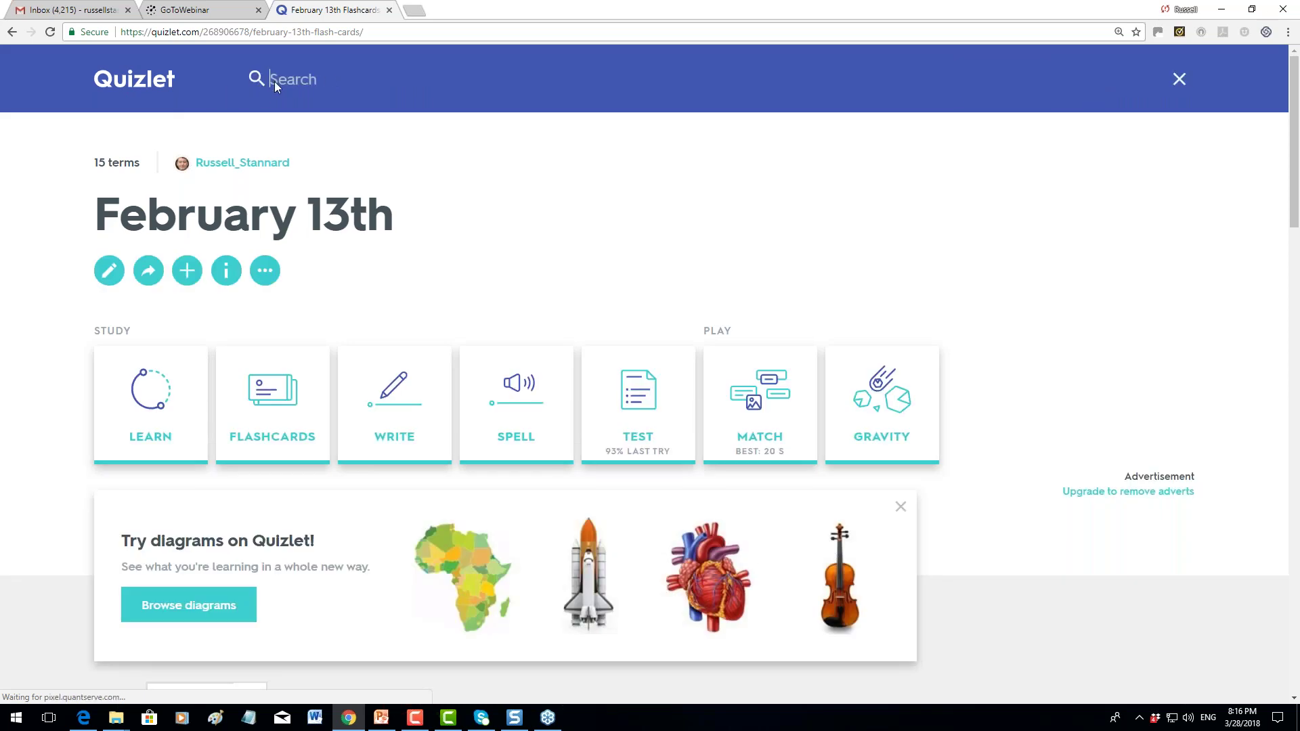
text(teling)
key(BackSpace)
key(BackSpace)
key(BackSpace)
text(li9ng th)
key(BackSpace)
key(BackSpace)
key(BackSpace)
key(BackSpace)
key(BackSpace)
key(BackSpace)
text(n)
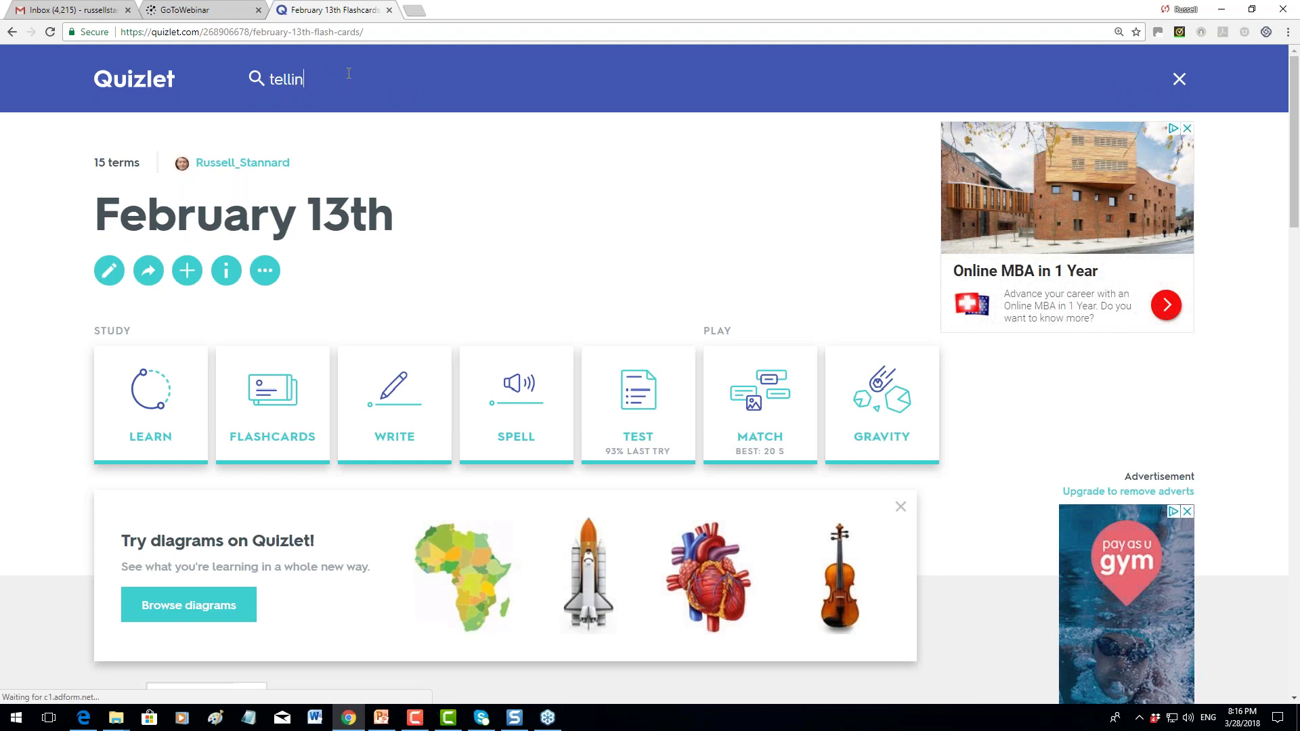
text(g the time)
key(Return)
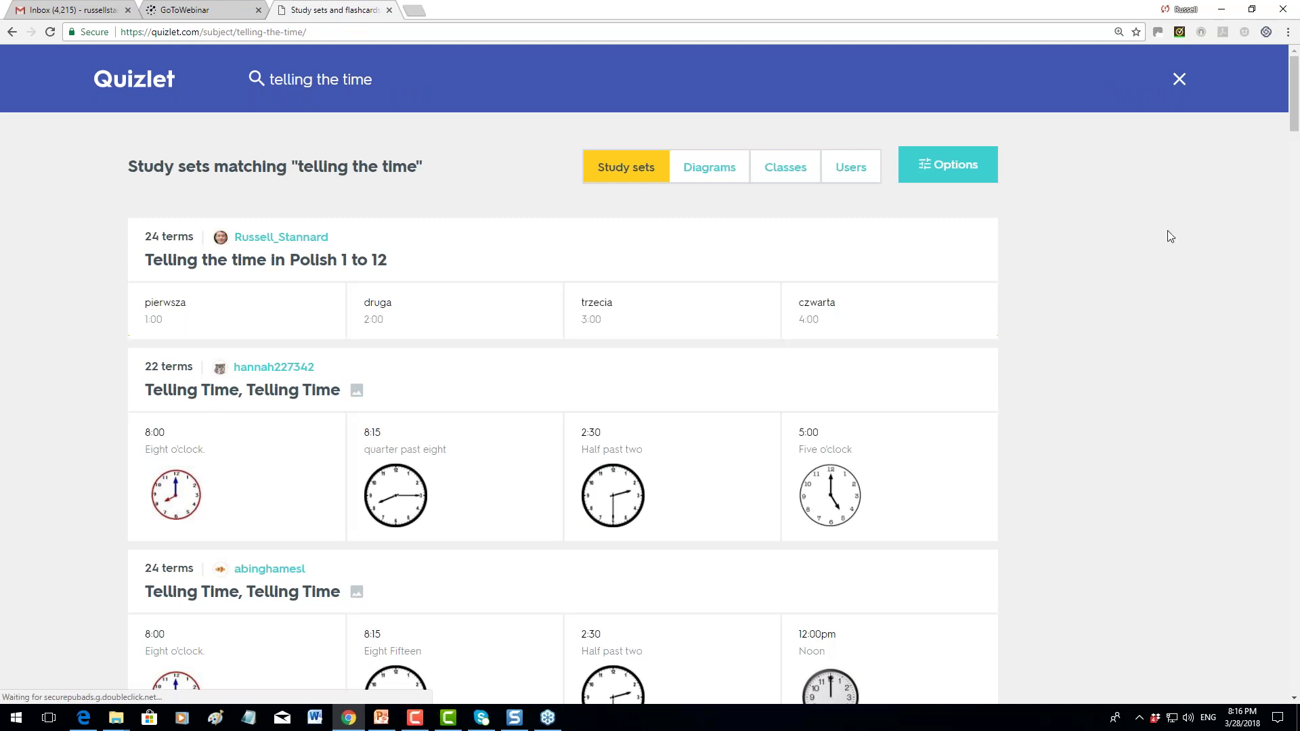
Browse the matching study sets and open the 25-term "Telling Time, Telling Time" set
scroll(1119, 314, down, 1)
scroll(1119, 314, down, 4)
scroll(732, 461, down, 5)
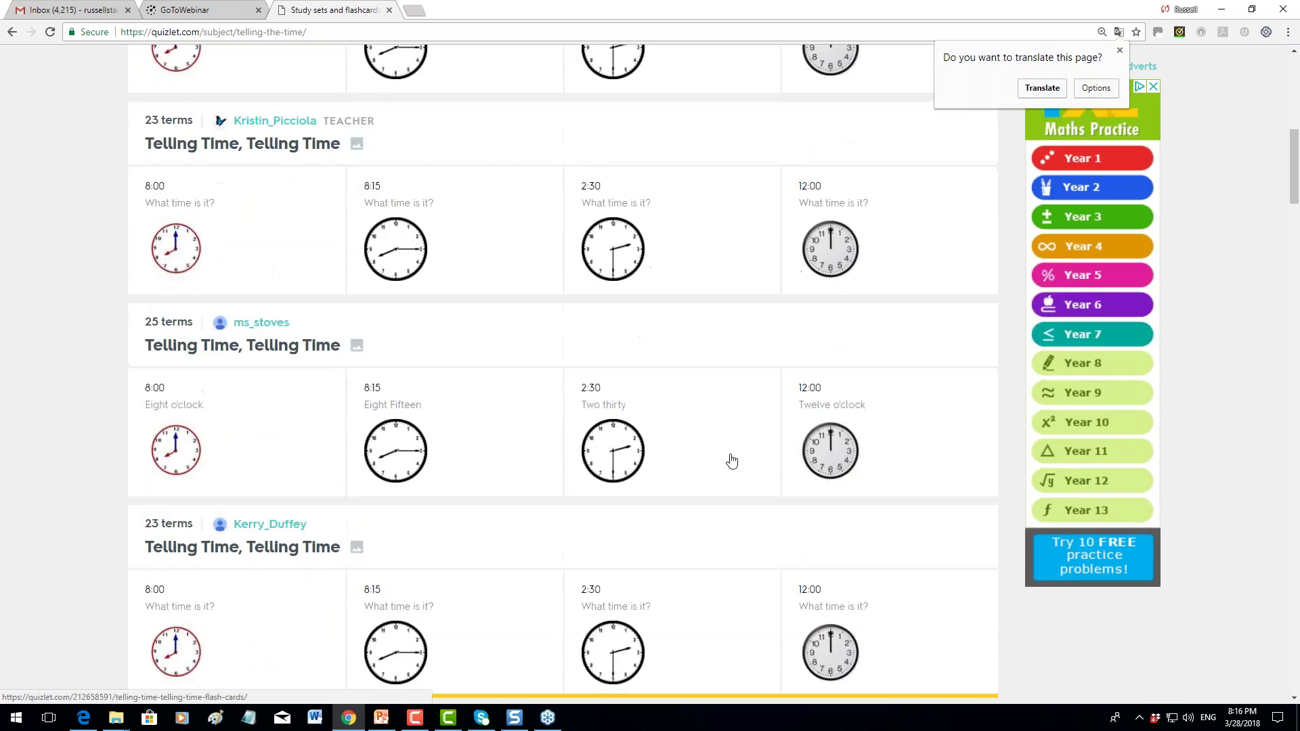
click(484, 420)
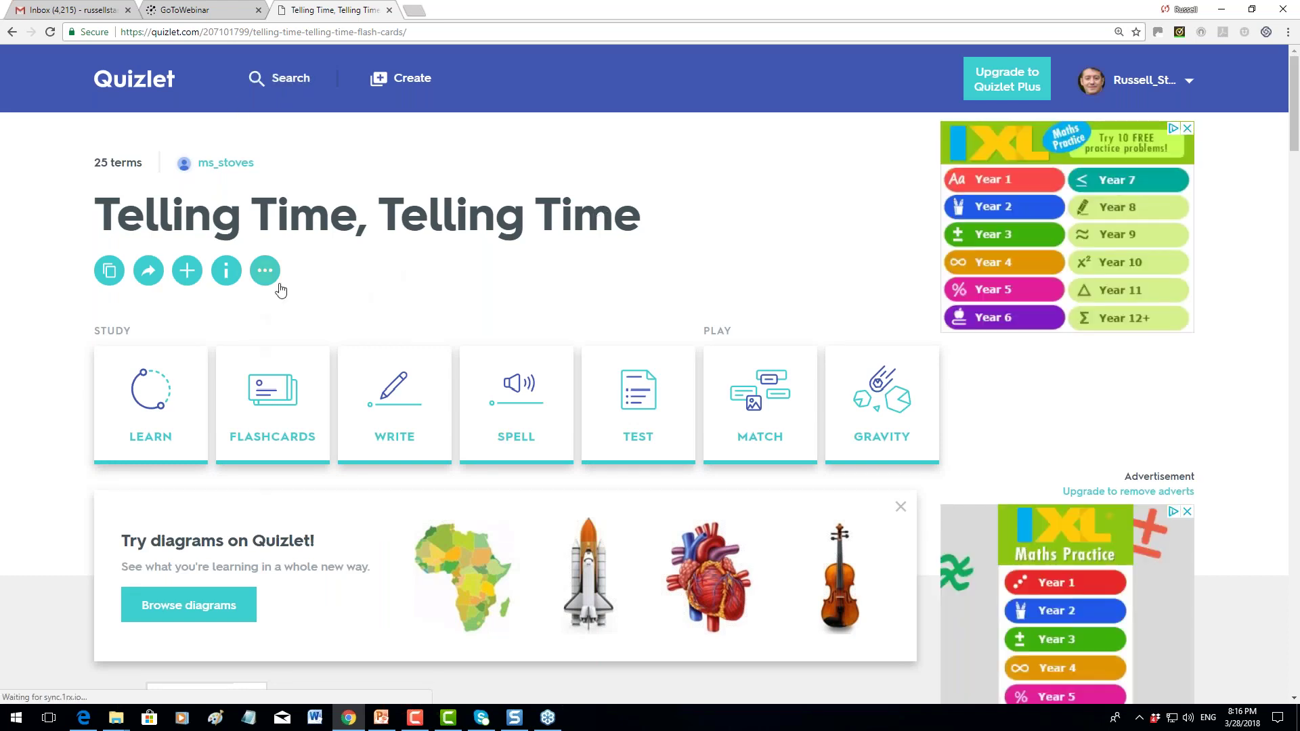
Show the sharing options for the "Telling Time, Telling Time" set, select its share link, and close them
click(150, 276)
drag(627, 312, 437, 312)
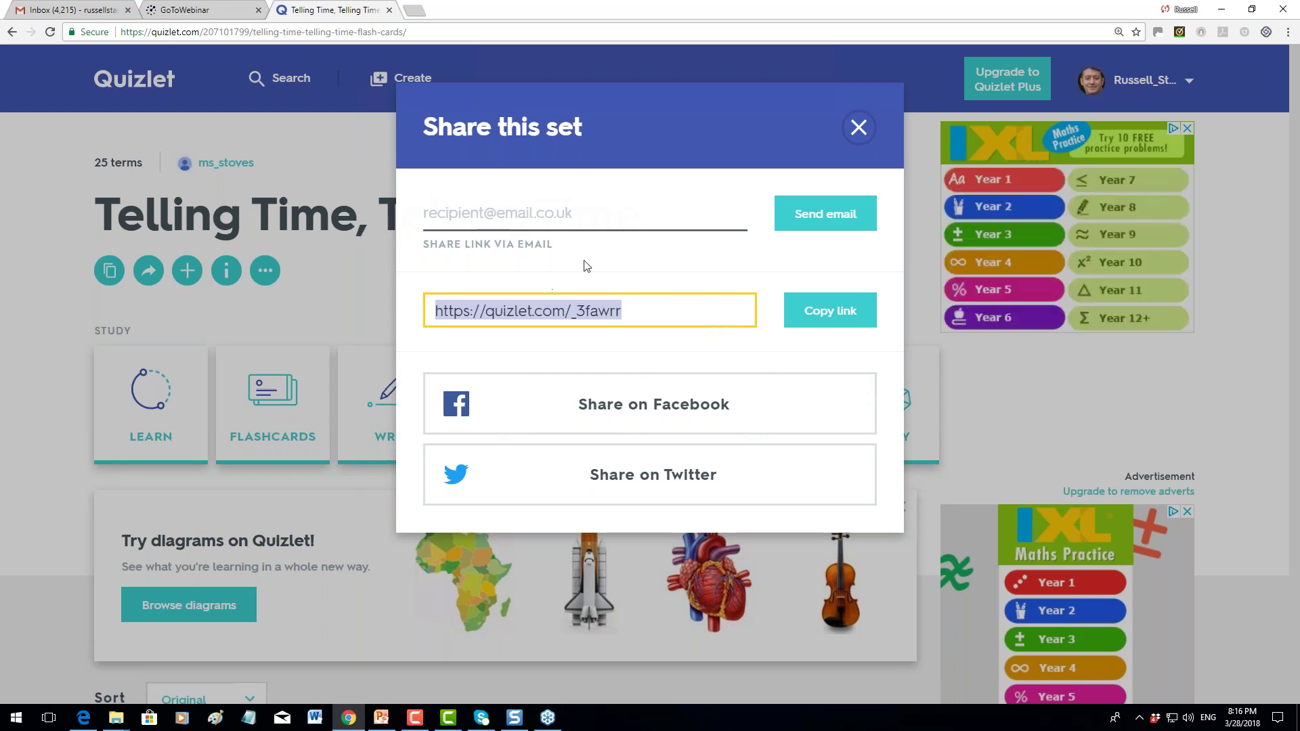
click(858, 127)
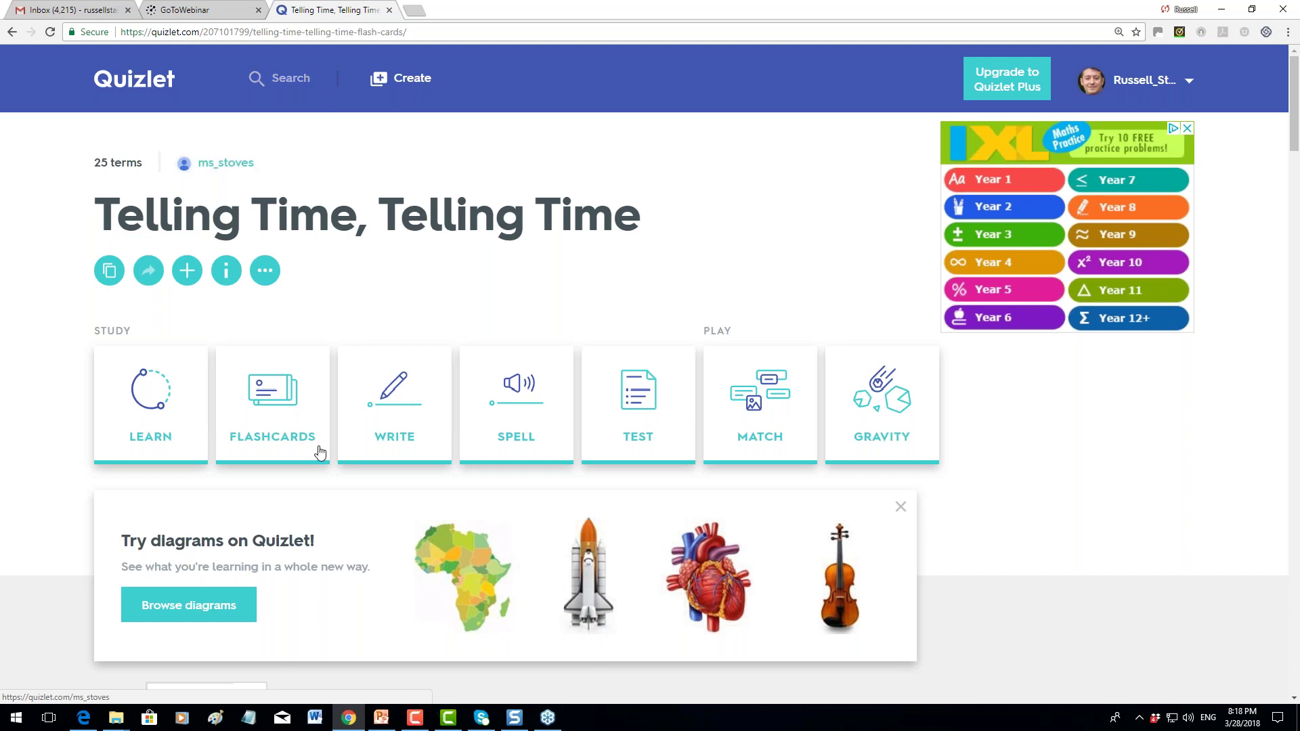
Switch to the QuizletPresentation slide show in PowerPoint for the overview slides, and minimize it to return to the browser
click(383, 722)
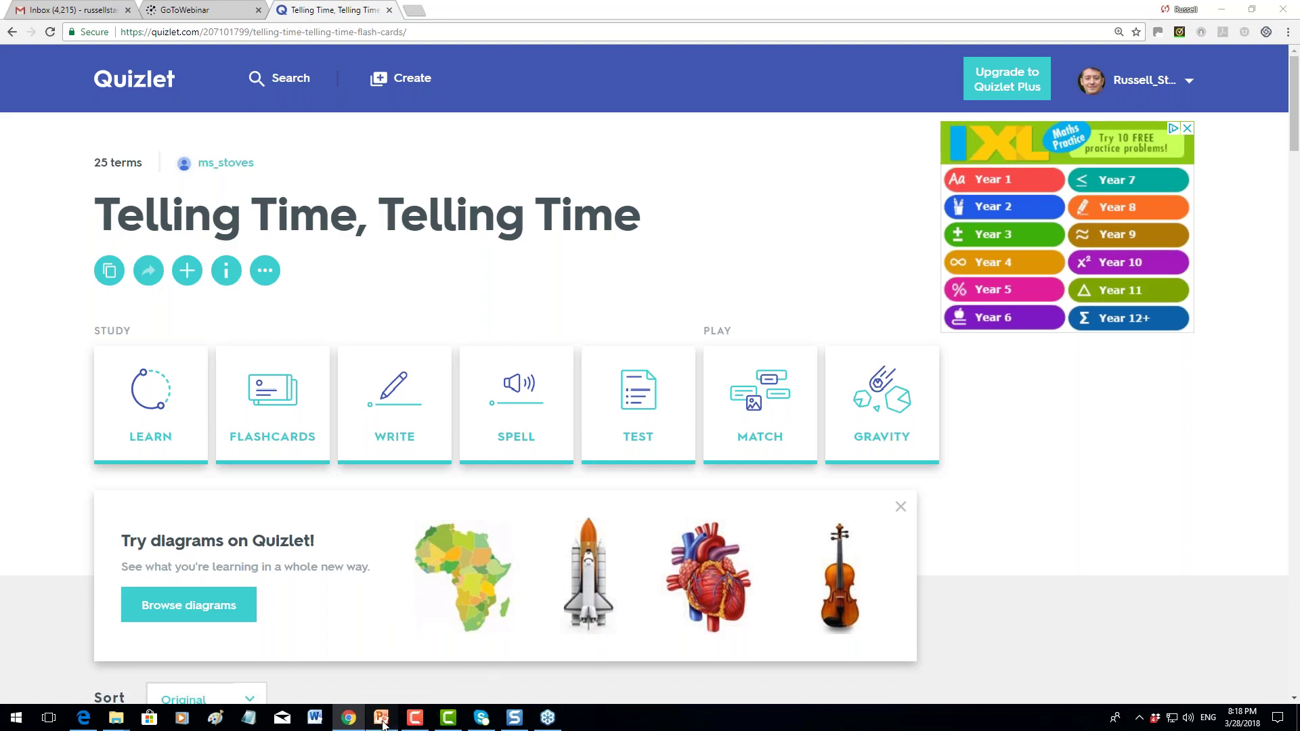
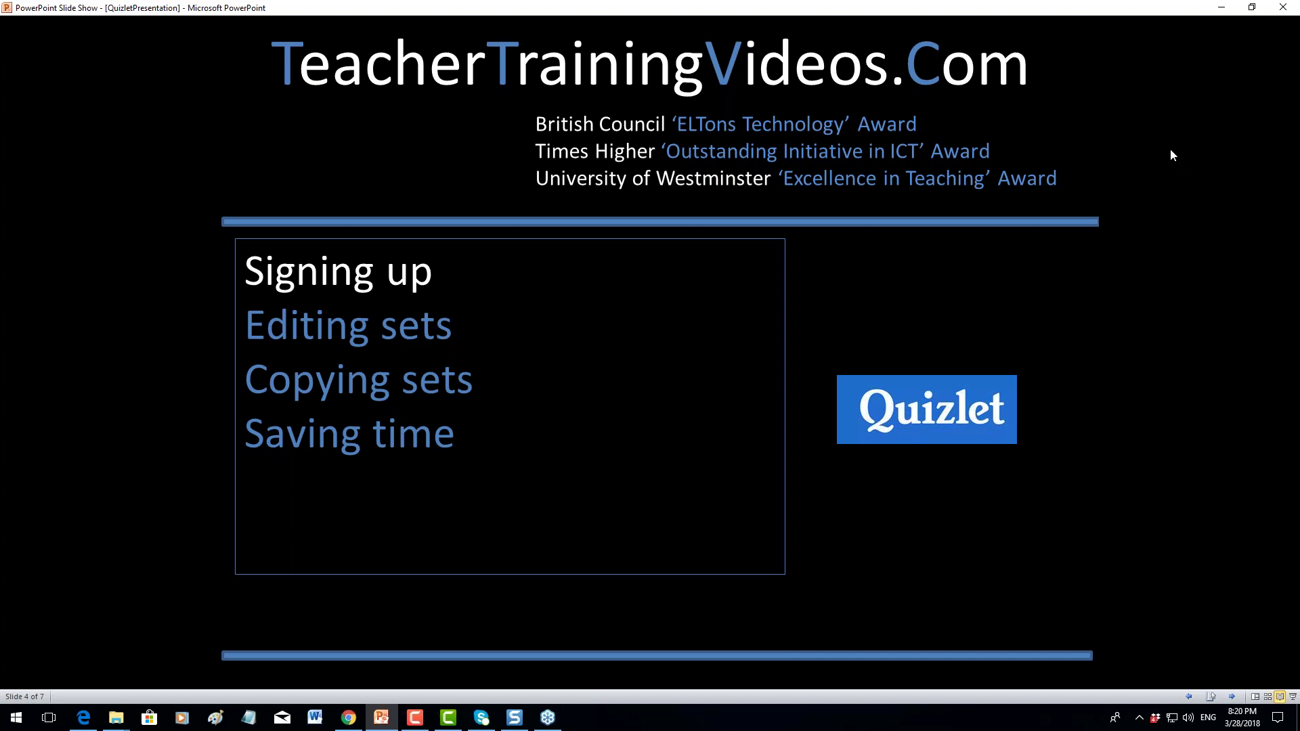
click(1229, 10)
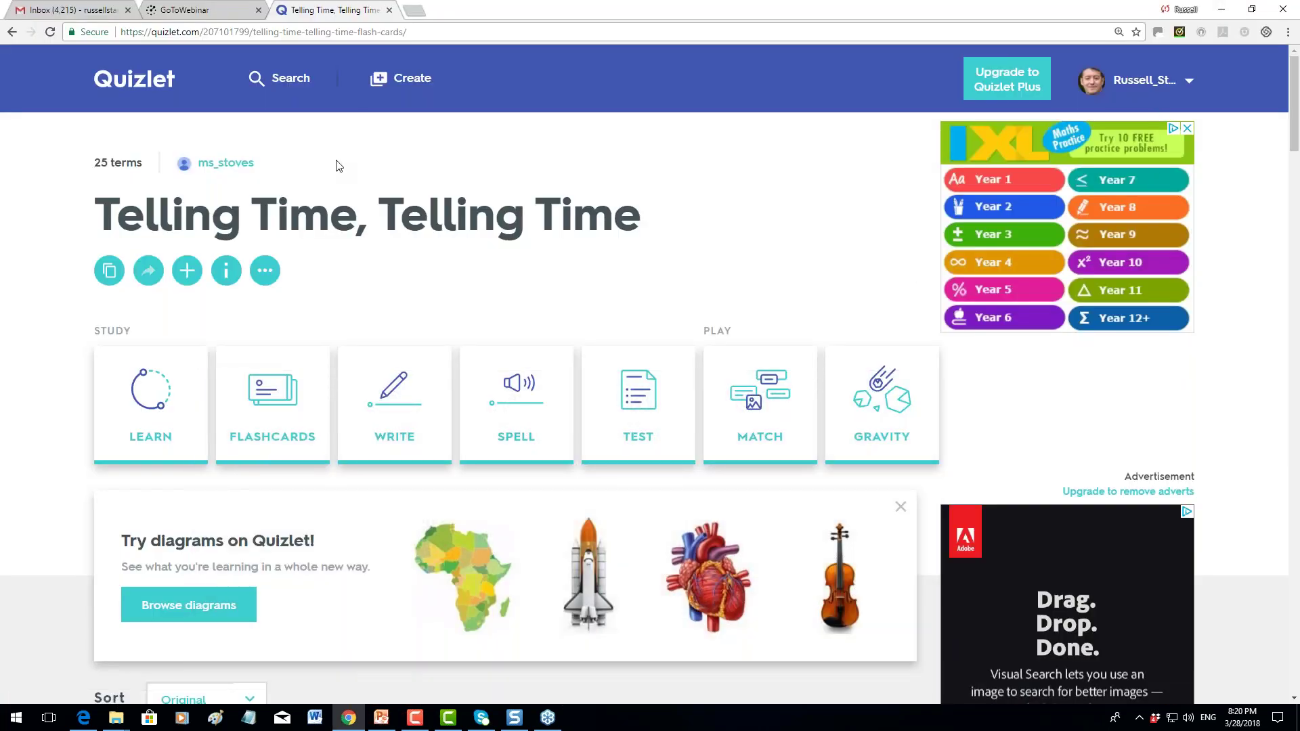
Go to the Latest Activity page and search Quizlet for "food in polish"
click(291, 80)
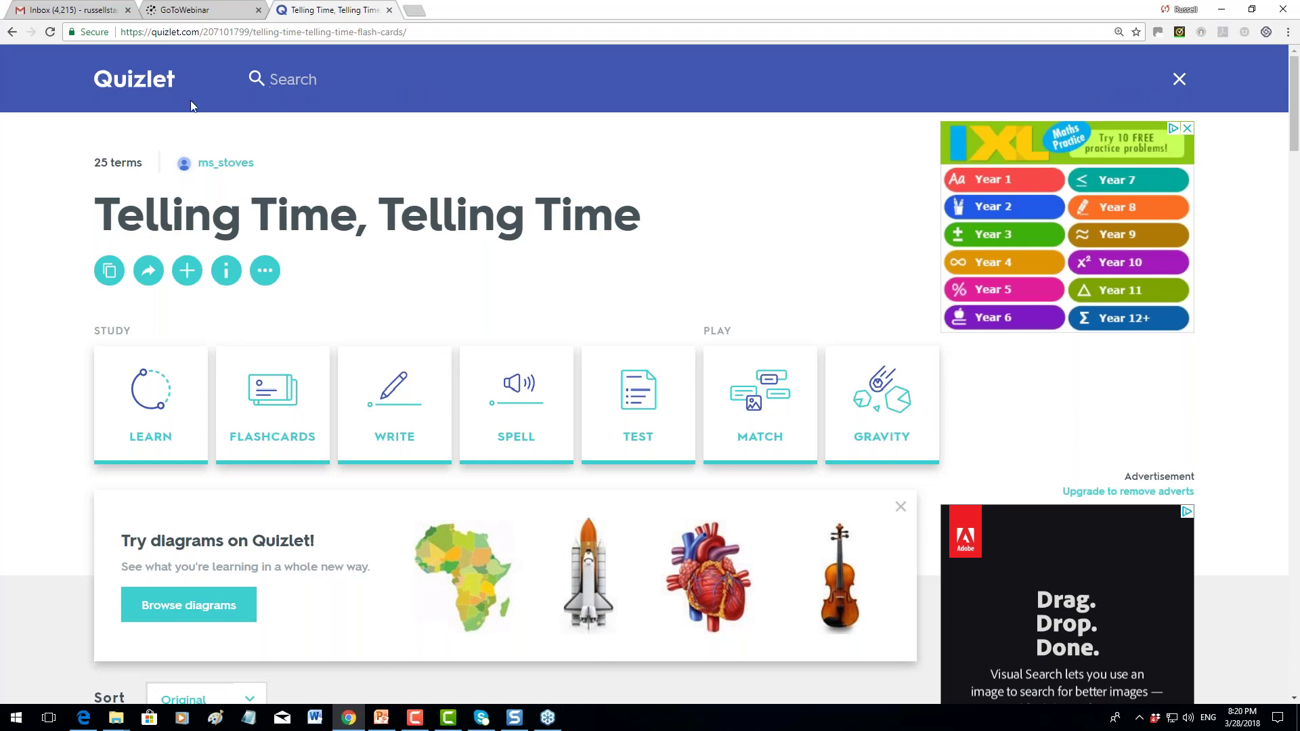
click(122, 79)
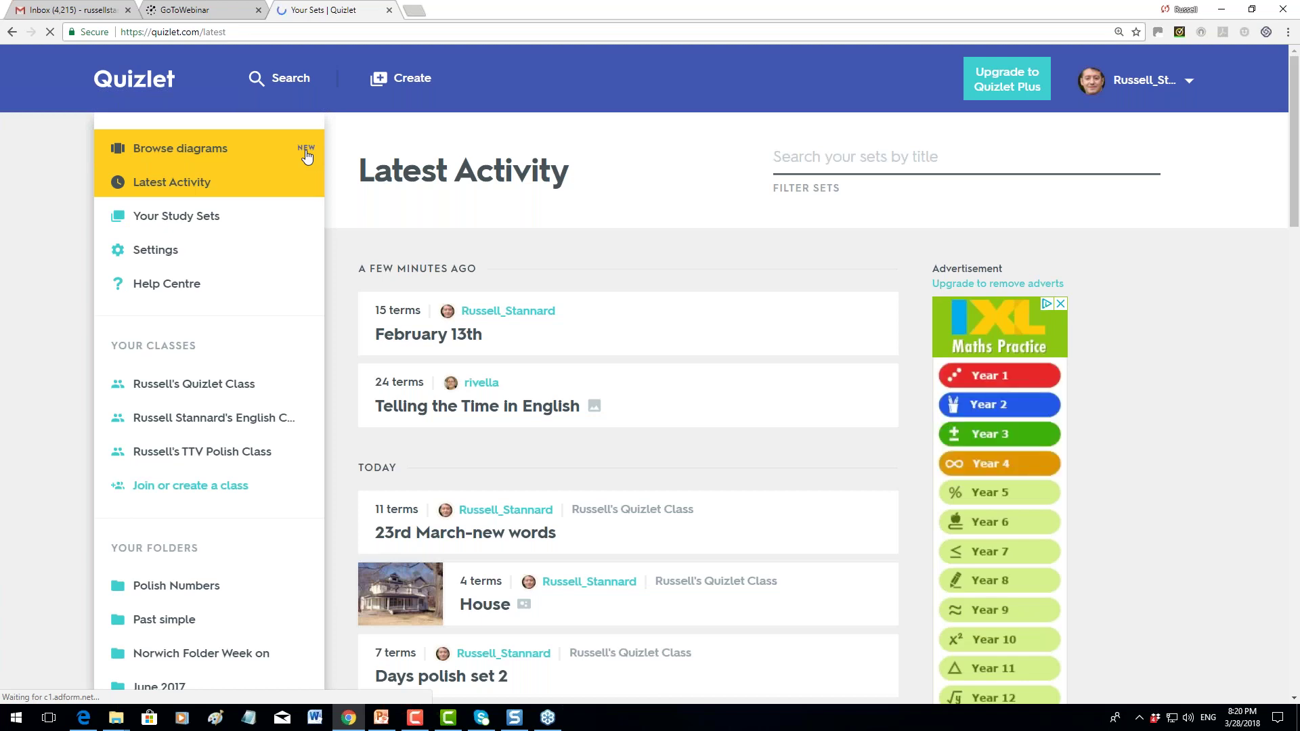
click(306, 157)
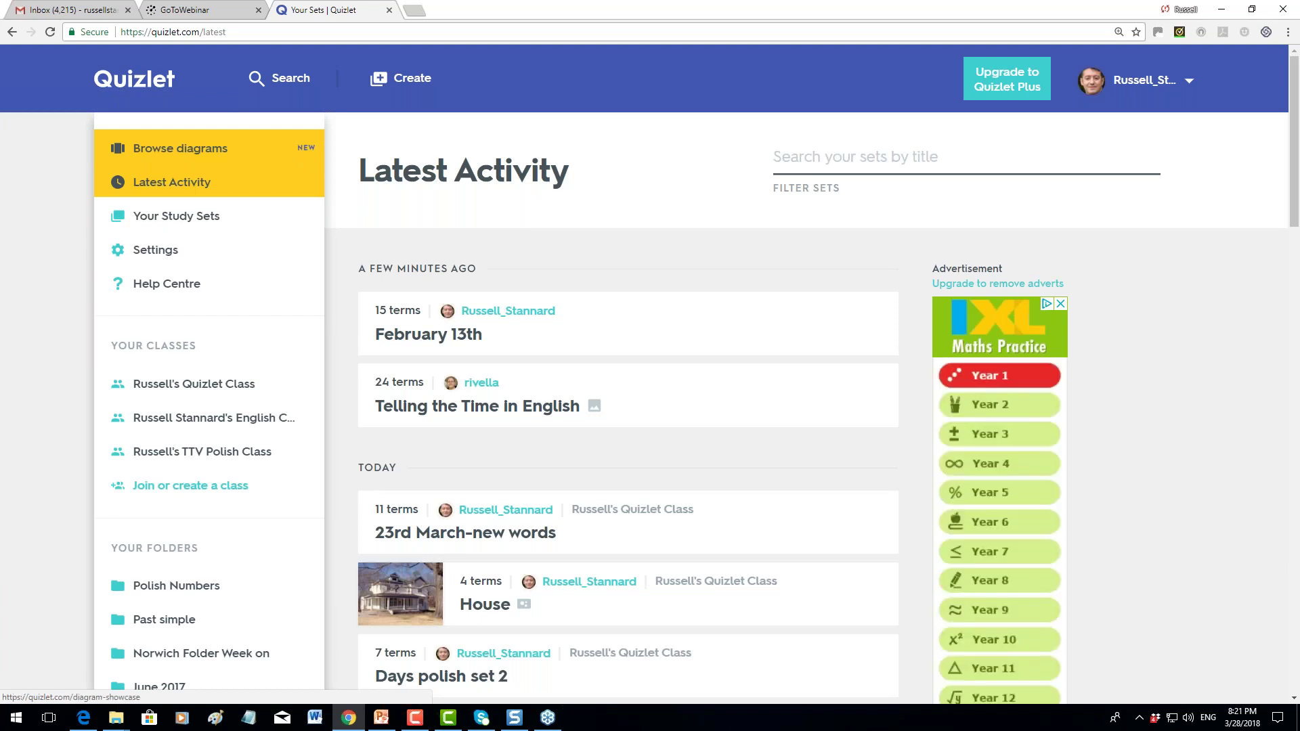
click(268, 78)
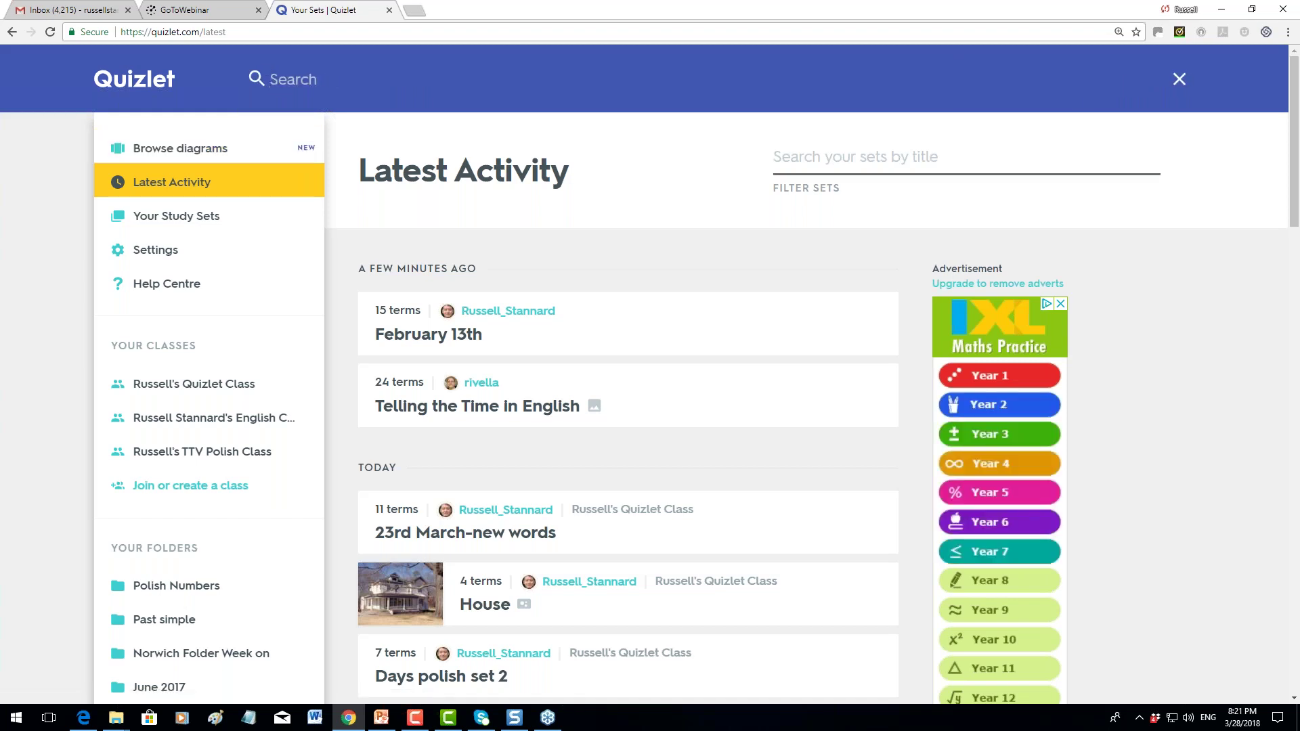
text(food)
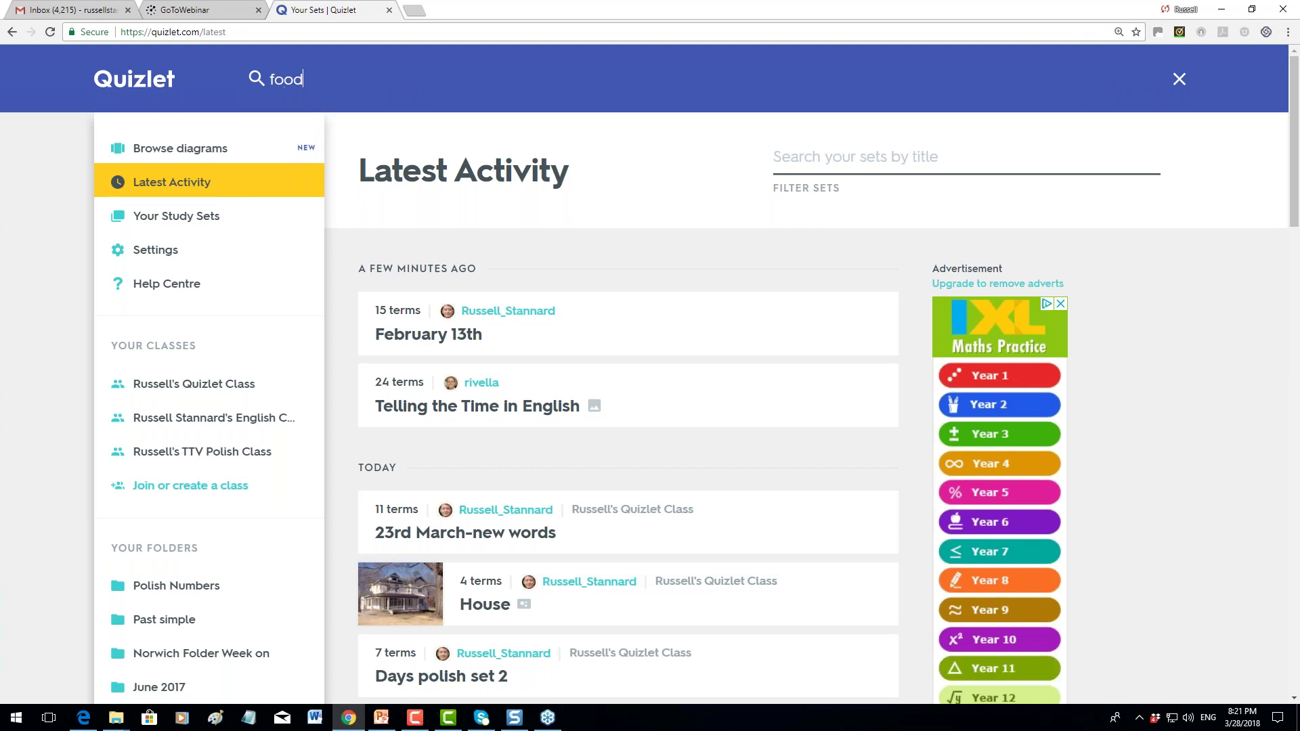
text( i)
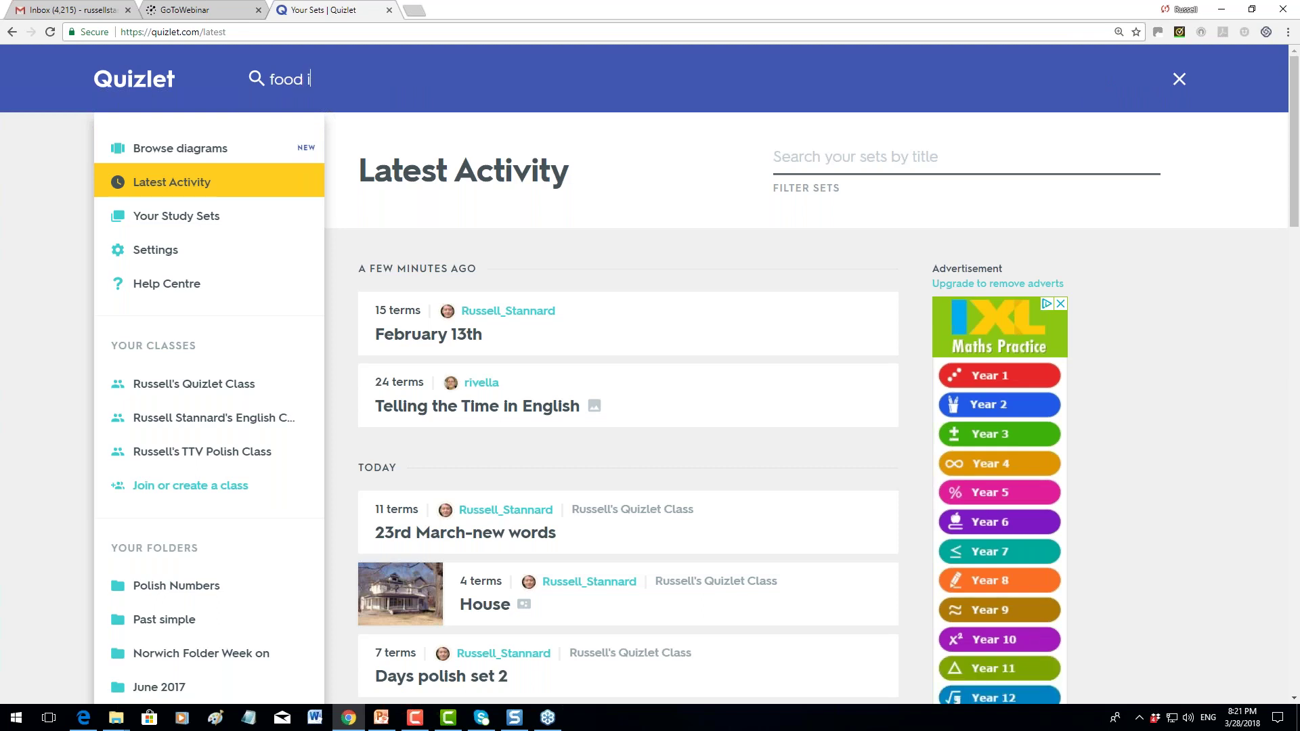
text(n polish)
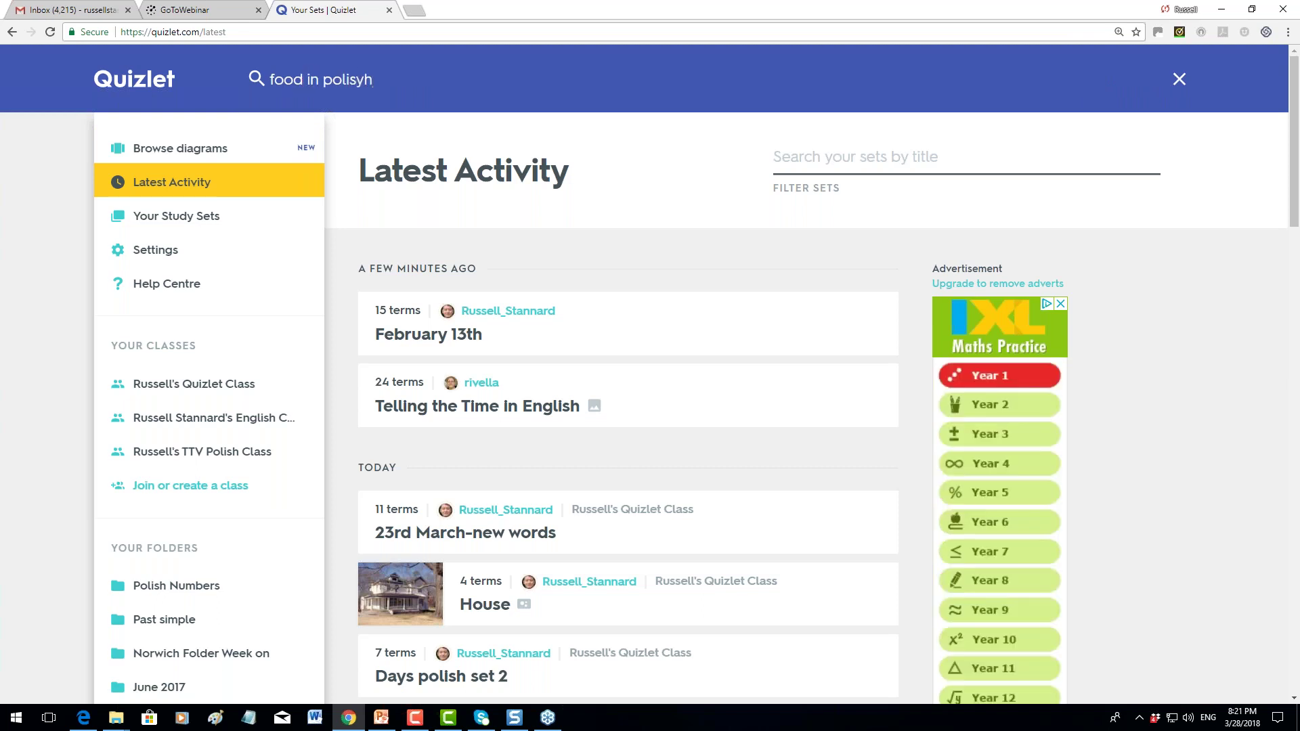
key(BackSpace)
text(h)
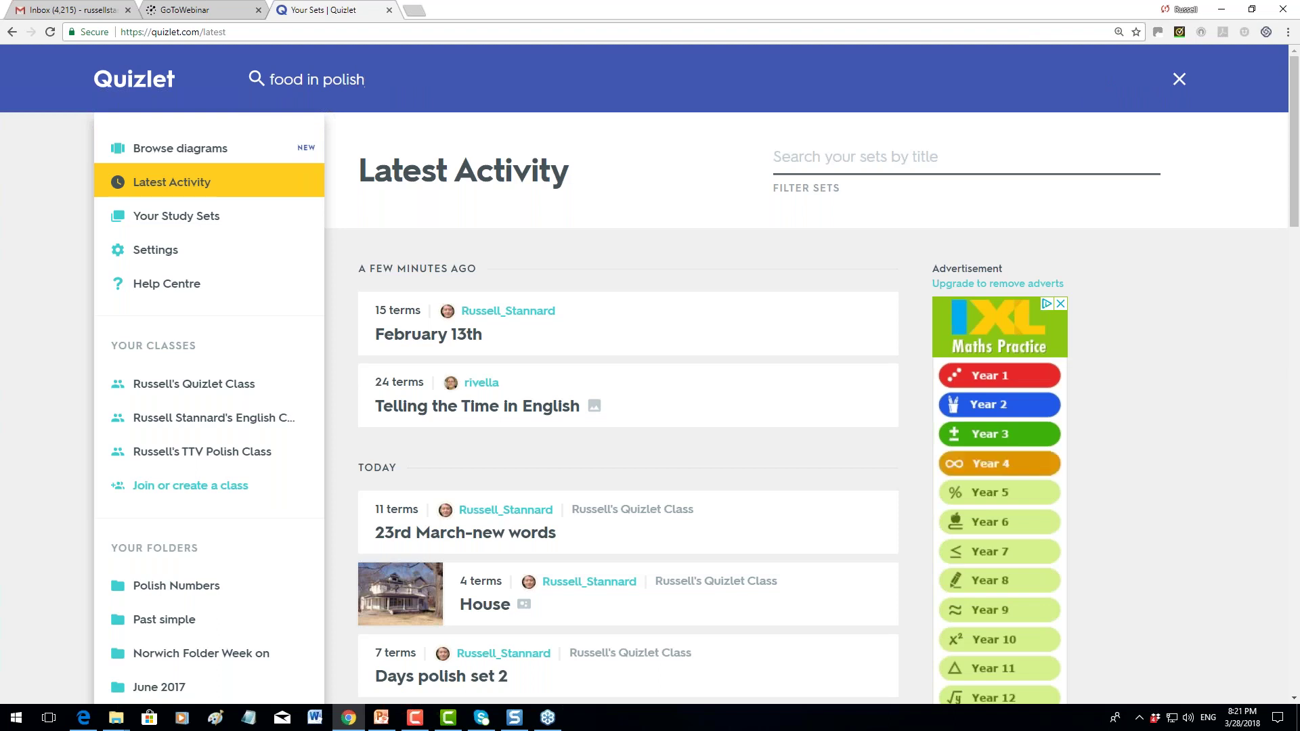
key(Return)
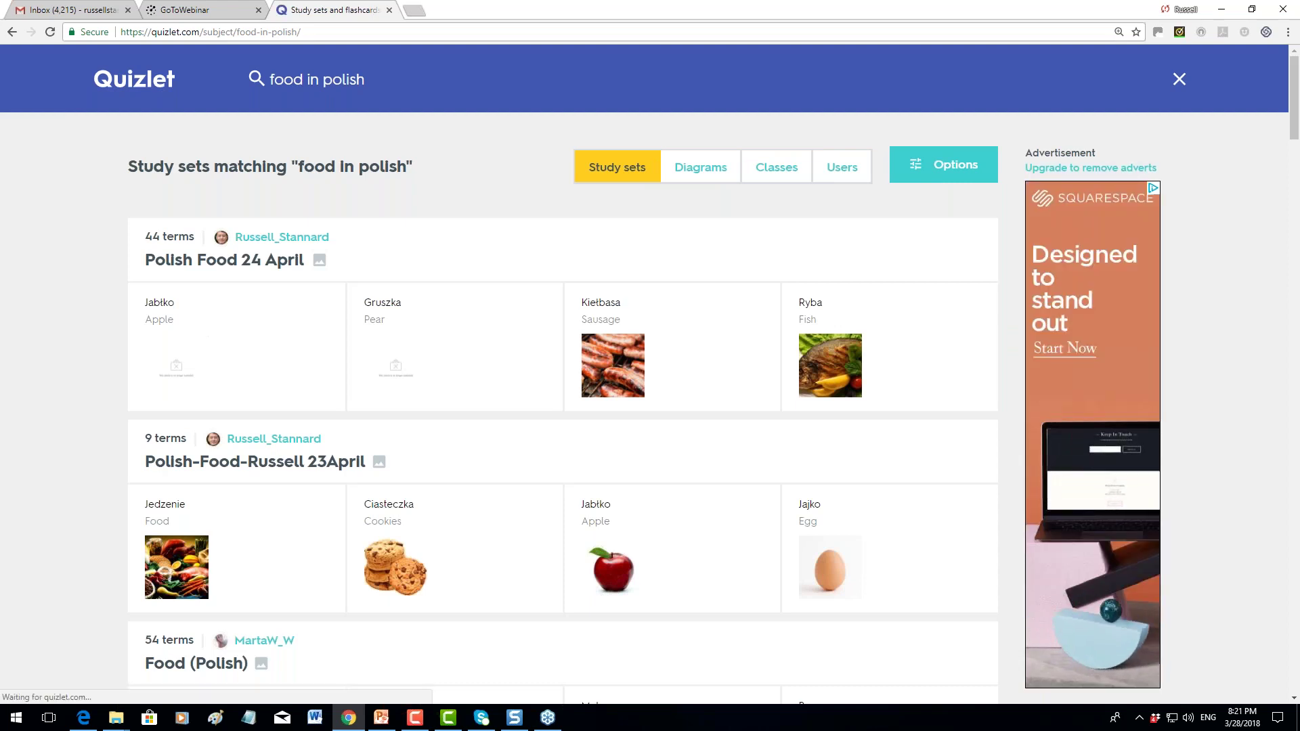
Browse the Polish food results and open the 33-term "Polish Food" set
scroll(562, 372, down, 2)
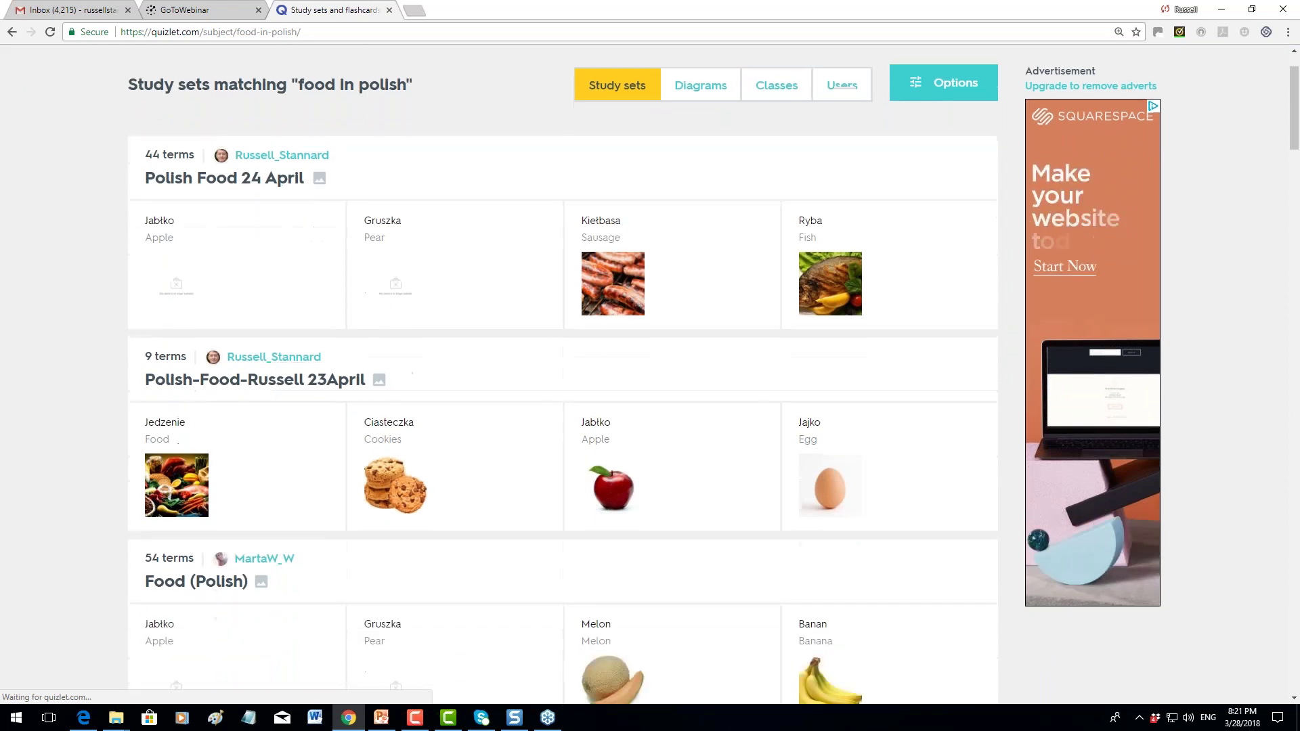
scroll(563, 373, down, 5)
scroll(278, 80, down, 4)
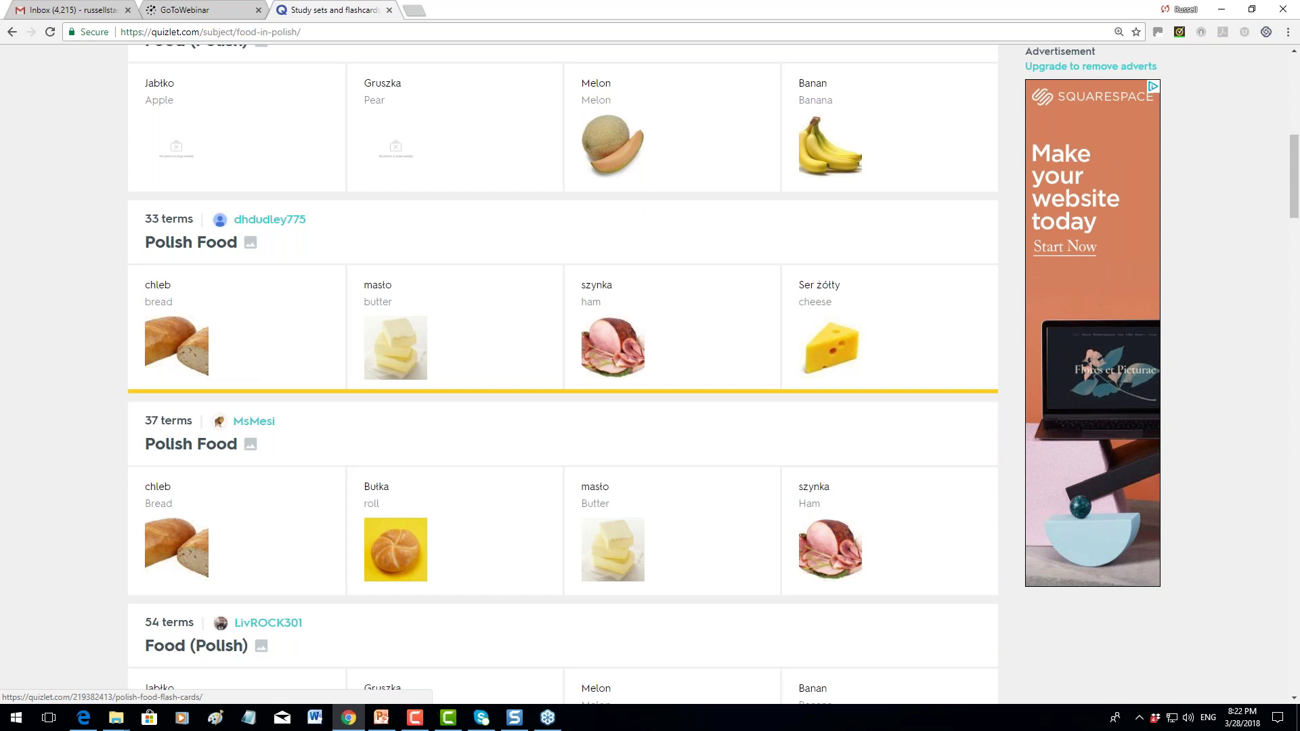
click(482, 322)
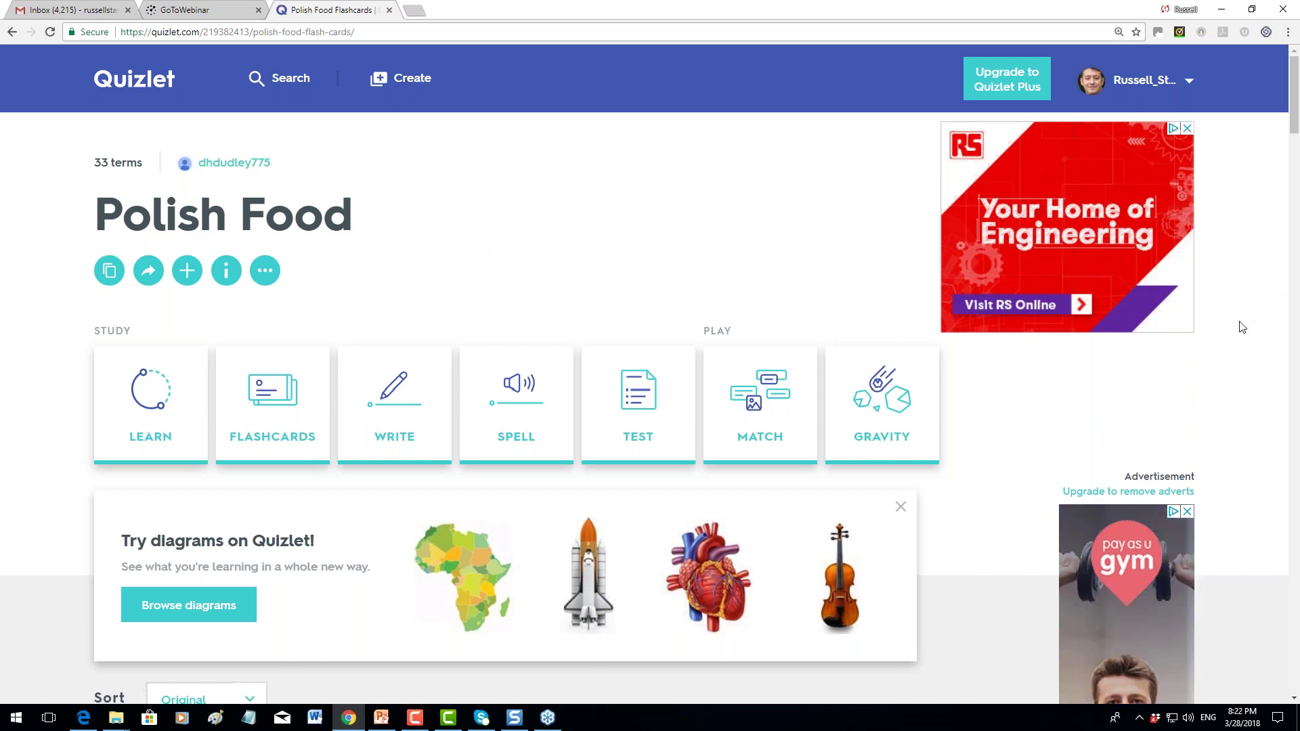
Look through the set's term list and star its first five terms: chleb, masło, szynka, Ser żółty and sól
scroll(1243, 327, down, 2)
scroll(1243, 328, down, 5)
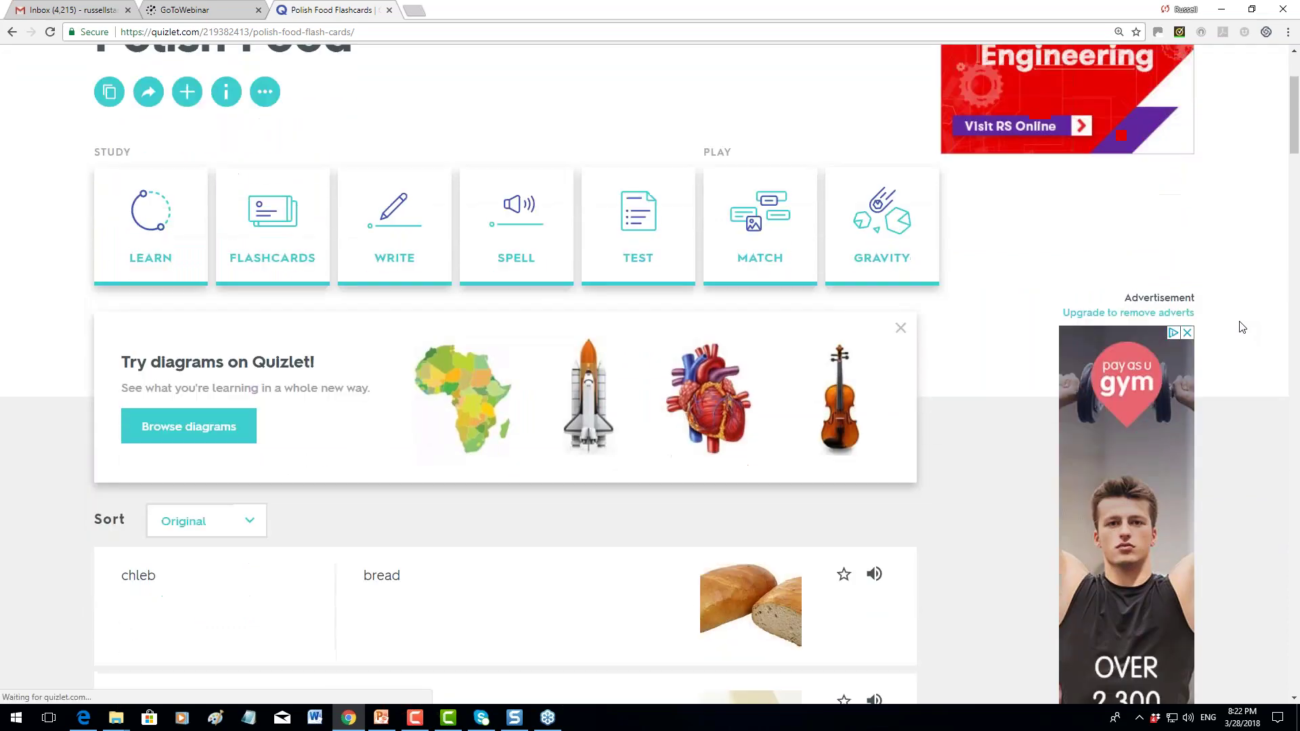
scroll(1243, 327, down, 6)
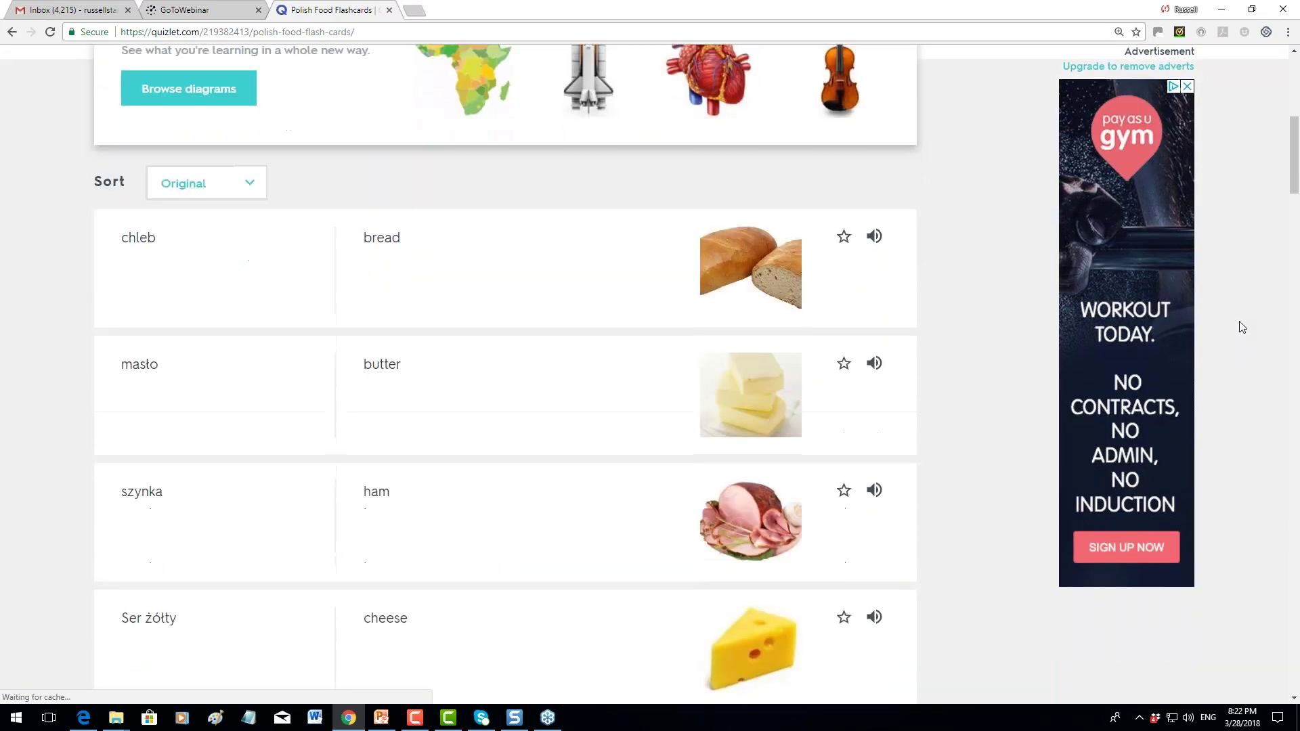
scroll(1243, 328, up, 3)
scroll(1243, 327, up, 2)
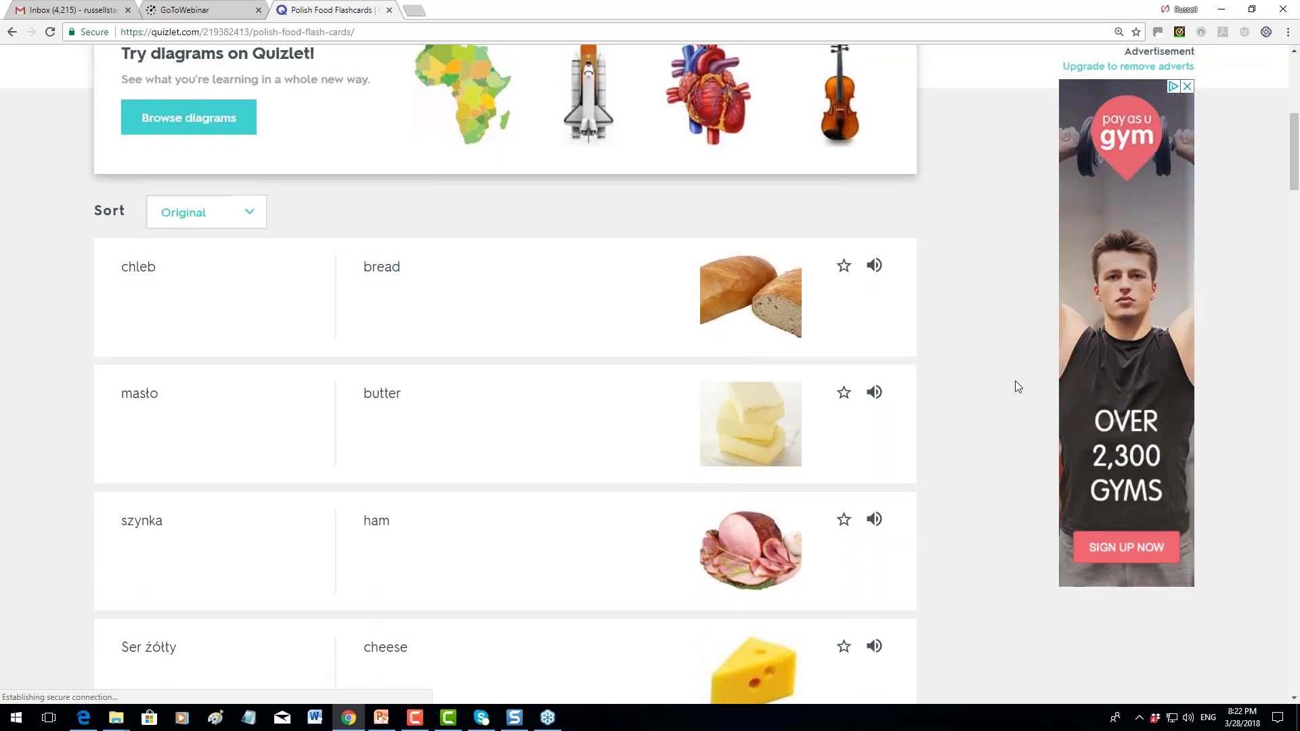
click(844, 267)
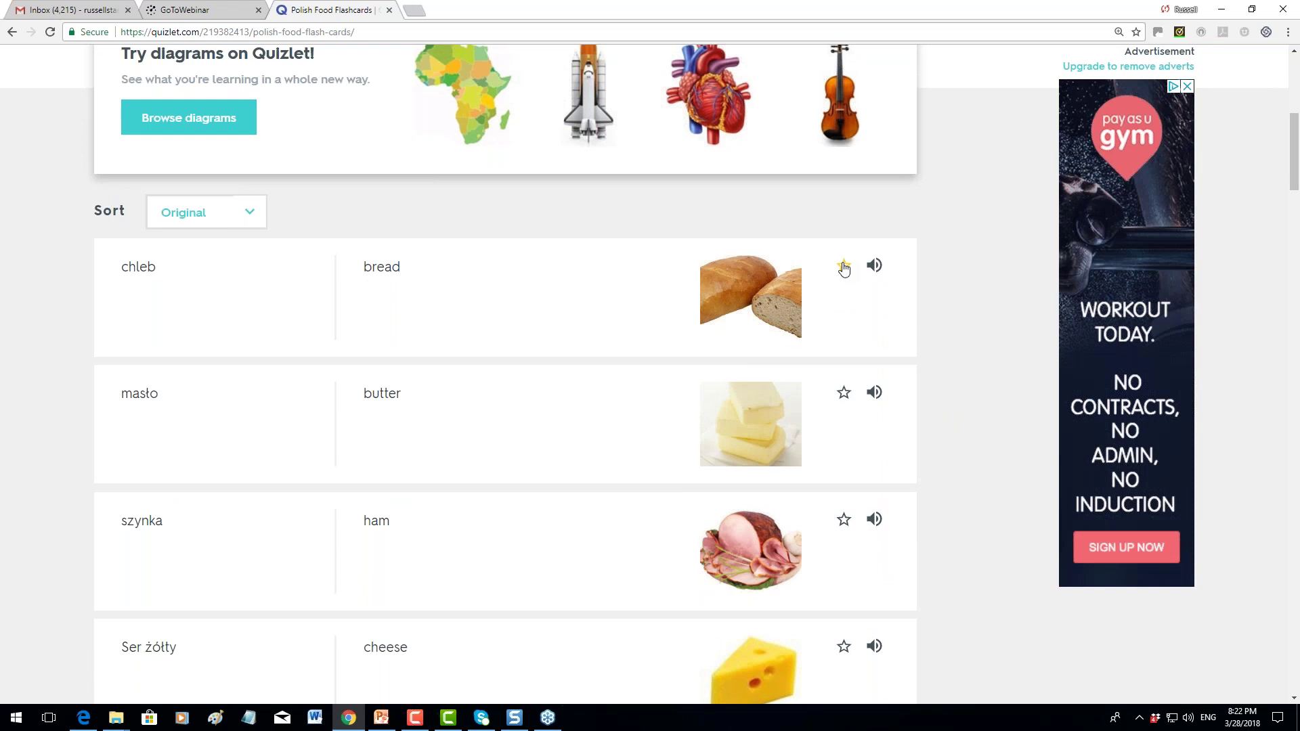
click(844, 267)
click(844, 394)
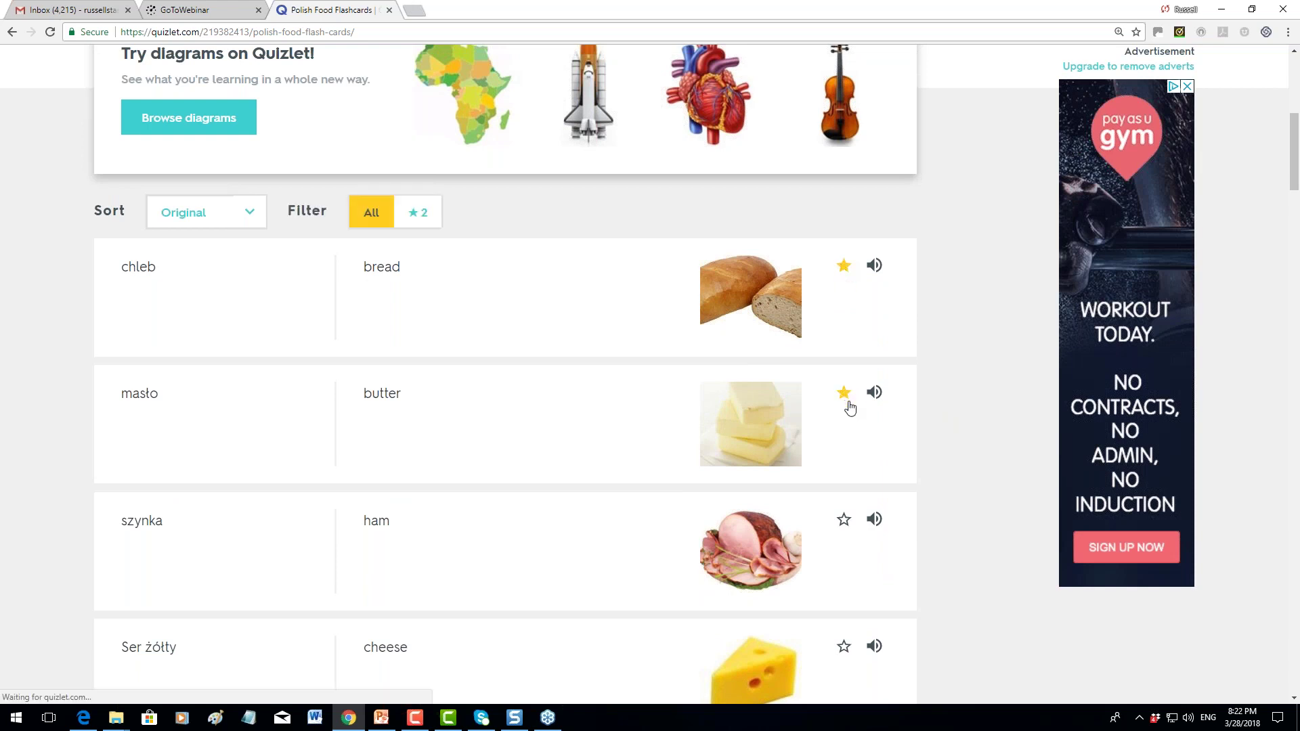
click(843, 522)
click(844, 648)
scroll(1242, 335, down, 1)
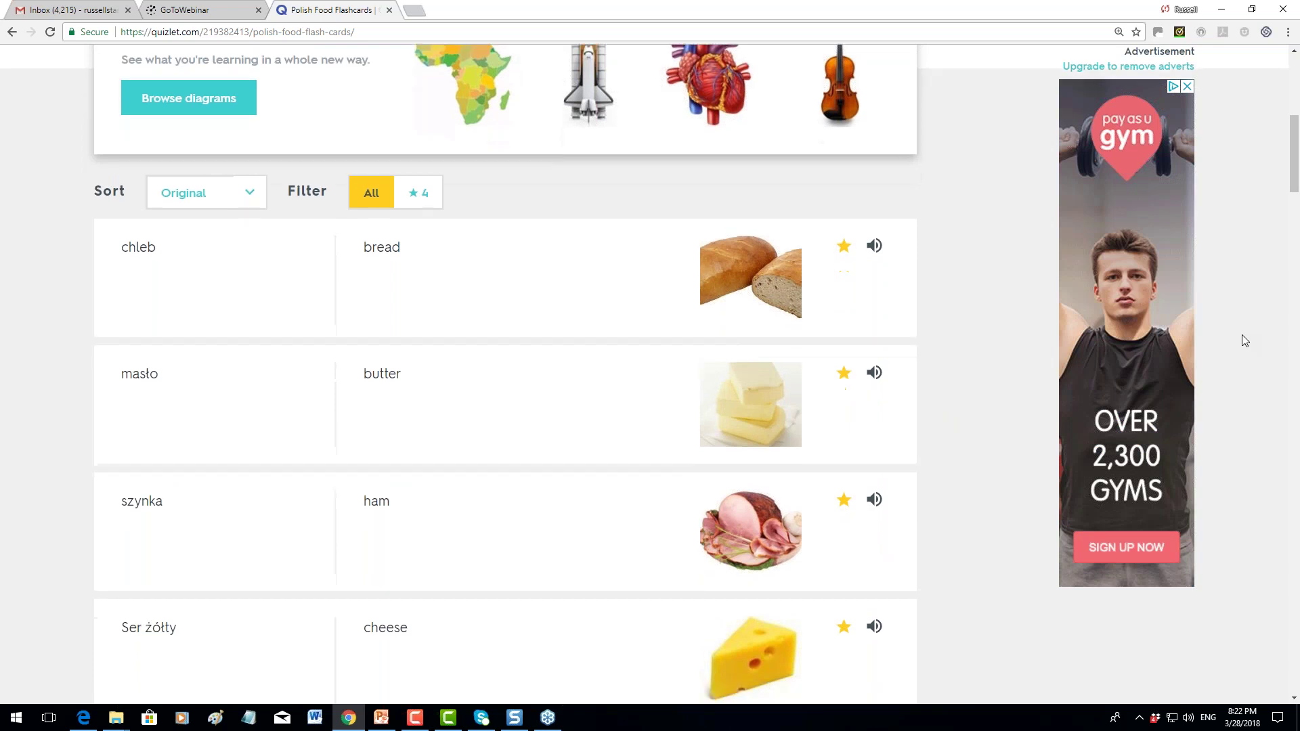
click(844, 692)
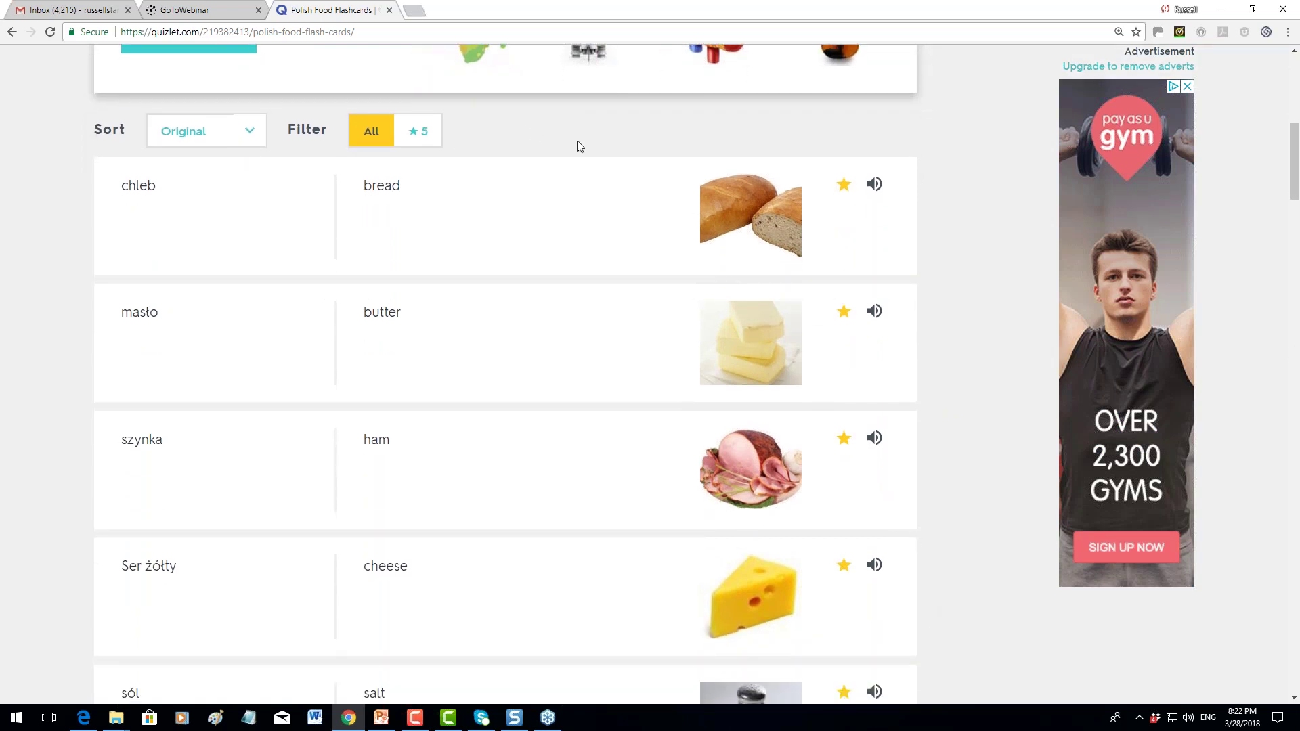
Filter the set to its starred terms and remove the stars from chleb, masło and szynka
click(418, 136)
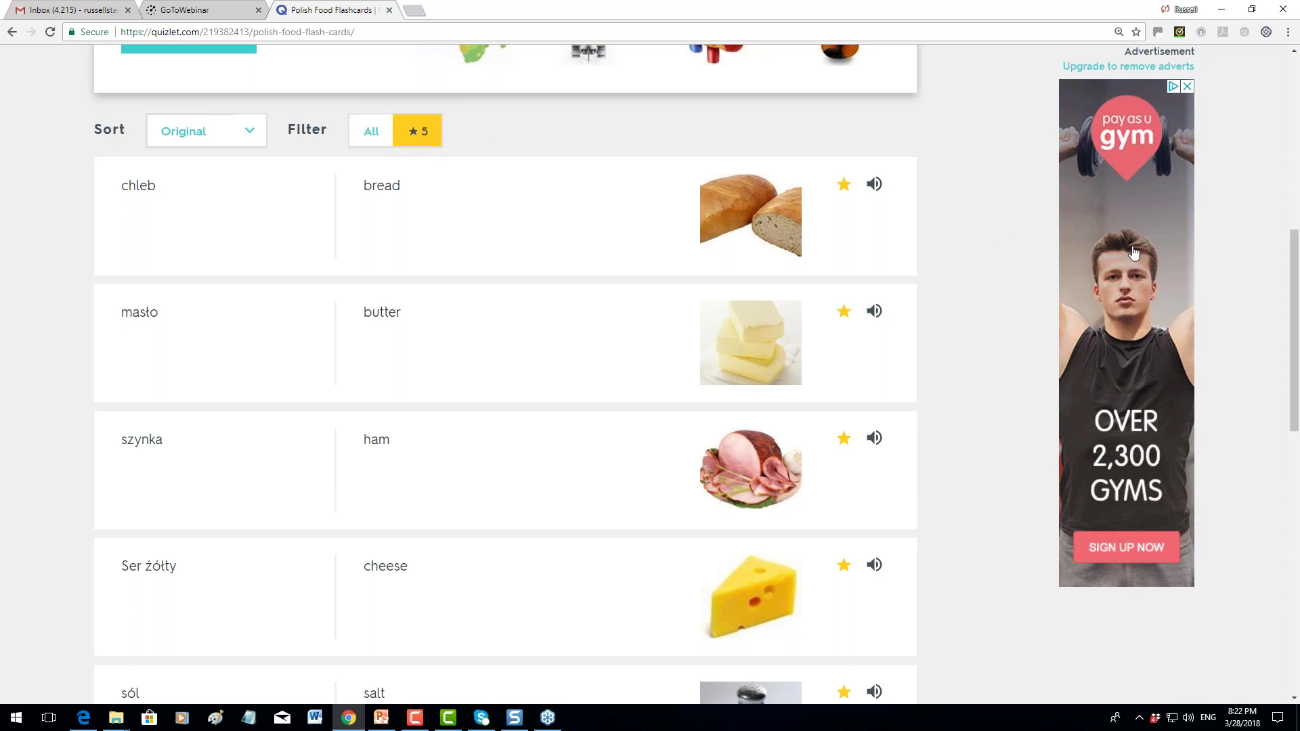
drag(1295, 292, 1297, 213)
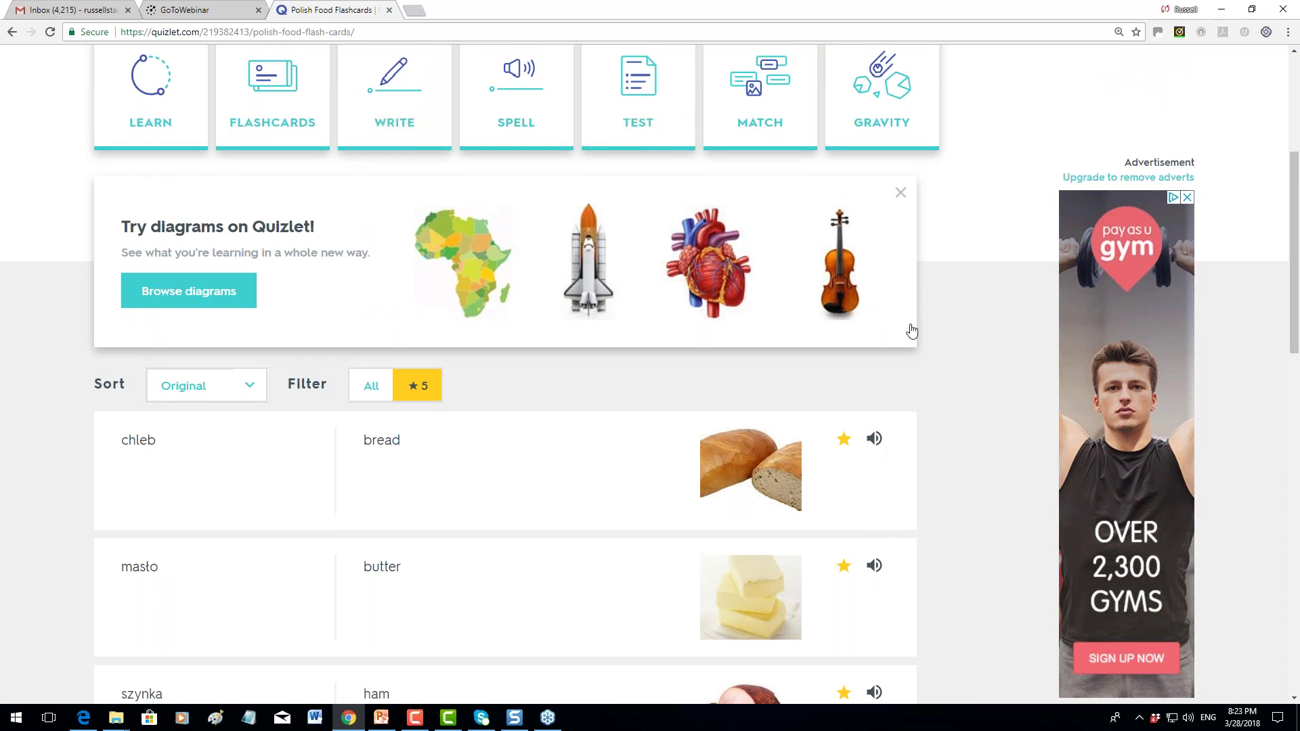
click(847, 441)
click(847, 449)
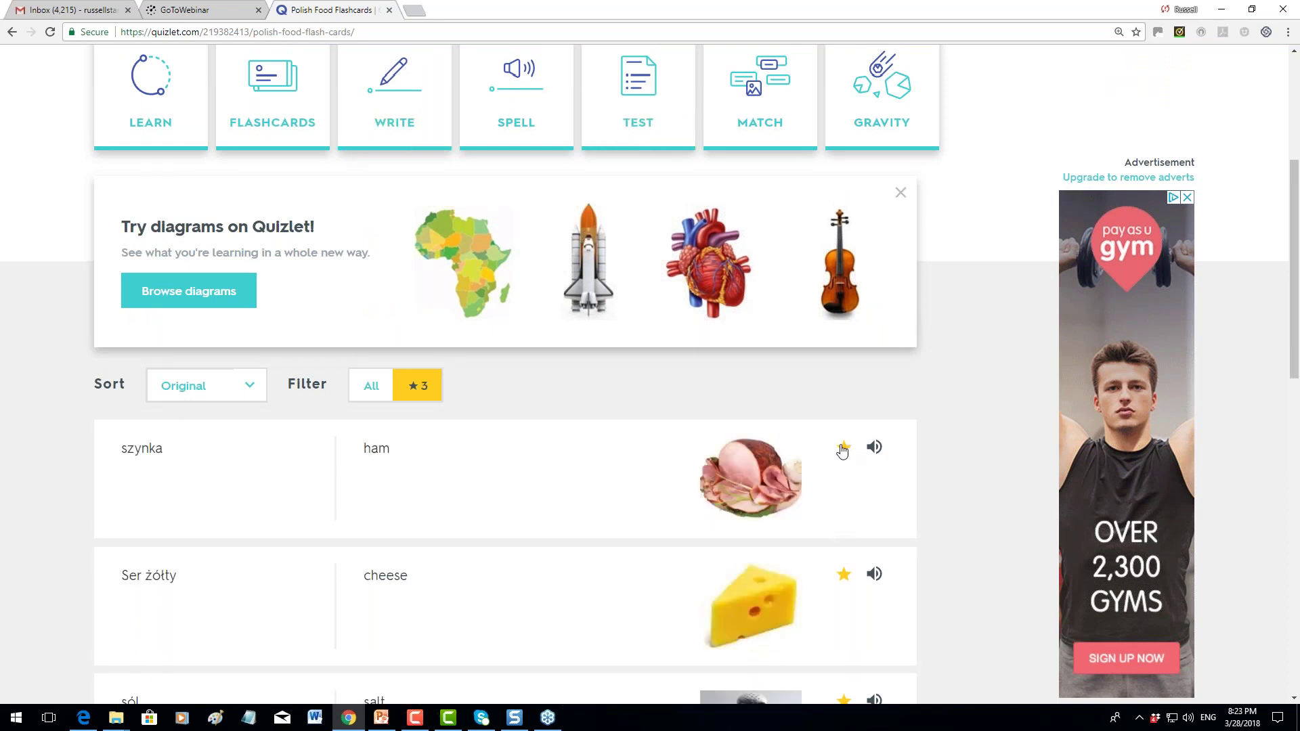
click(844, 449)
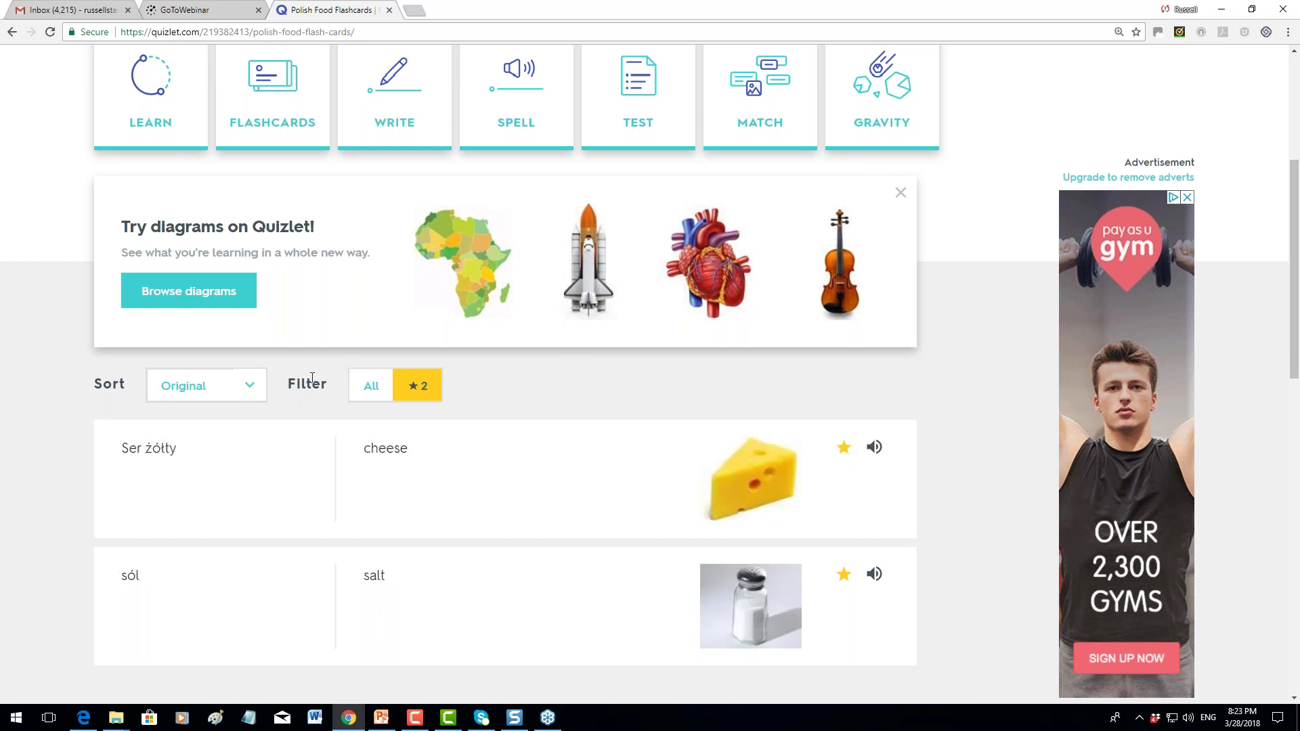
click(372, 386)
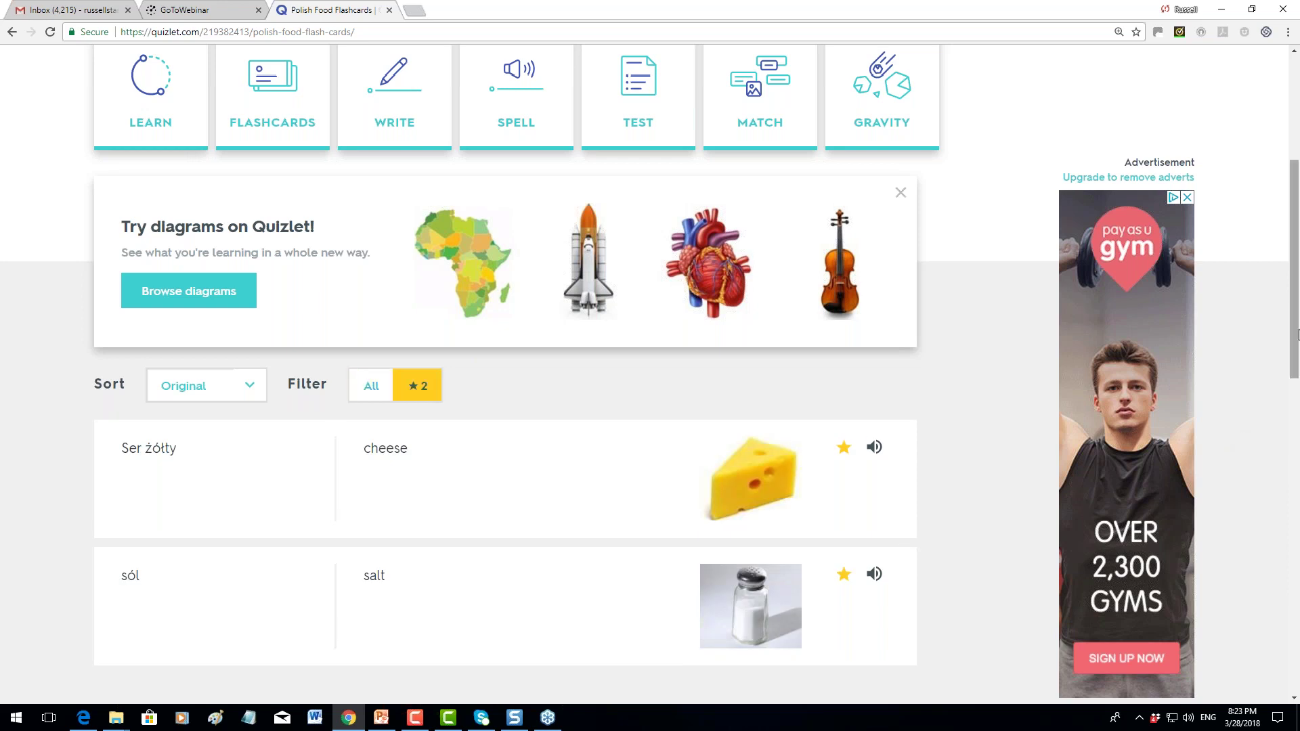
Copy the Polish Food set, extend its title with the owner's first name and "Cards", and create the new set
scroll(1292, 279, up, 5)
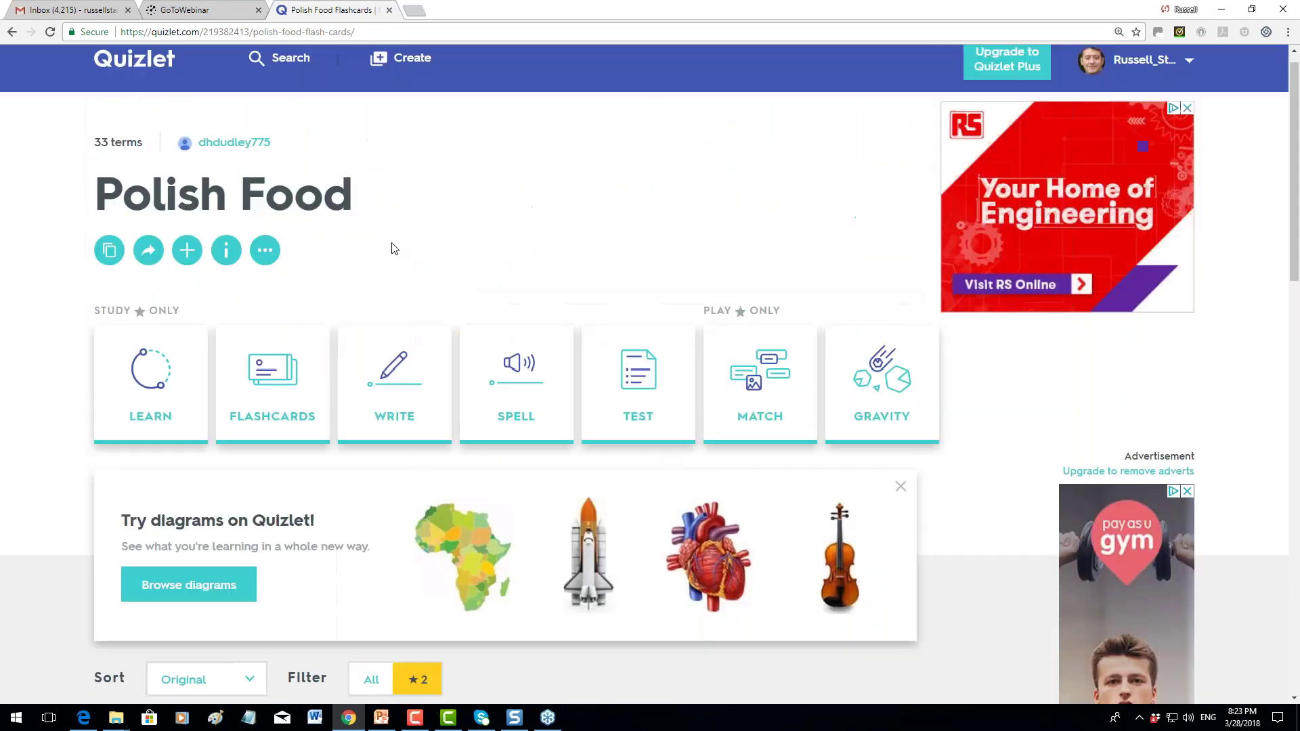
click(108, 252)
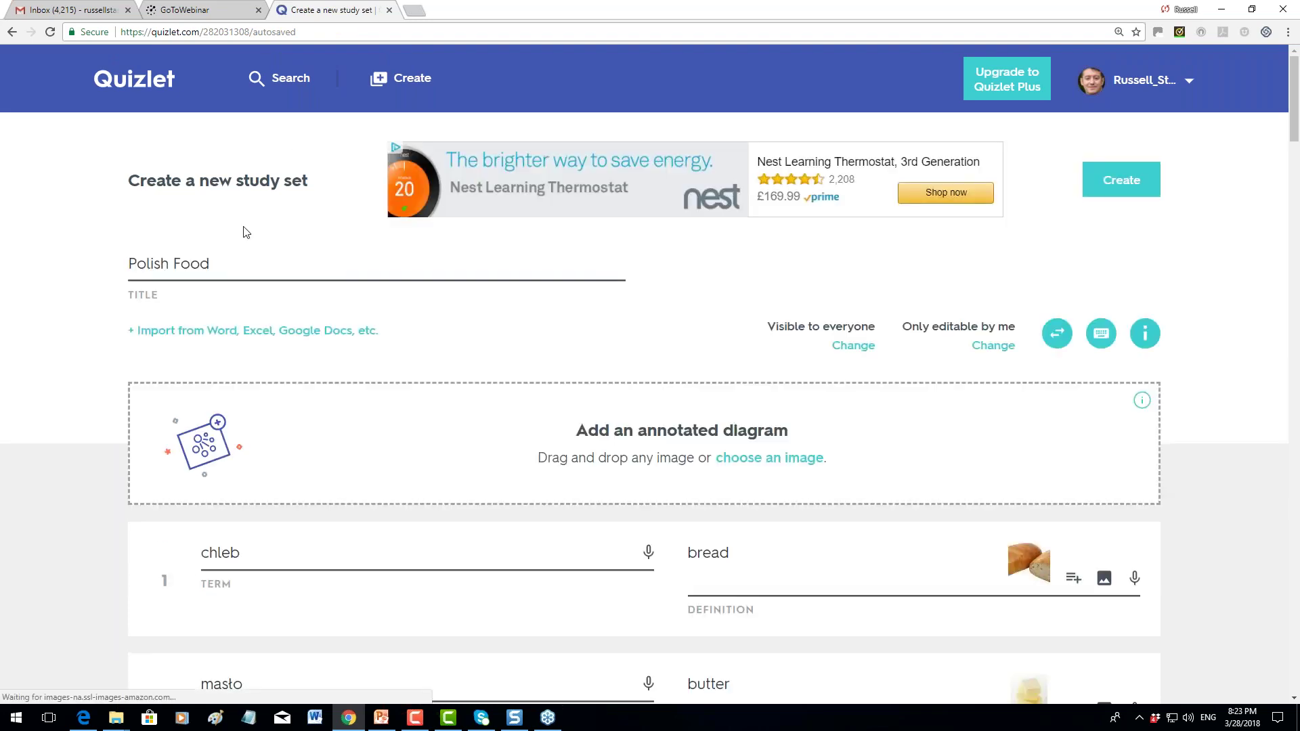
click(226, 266)
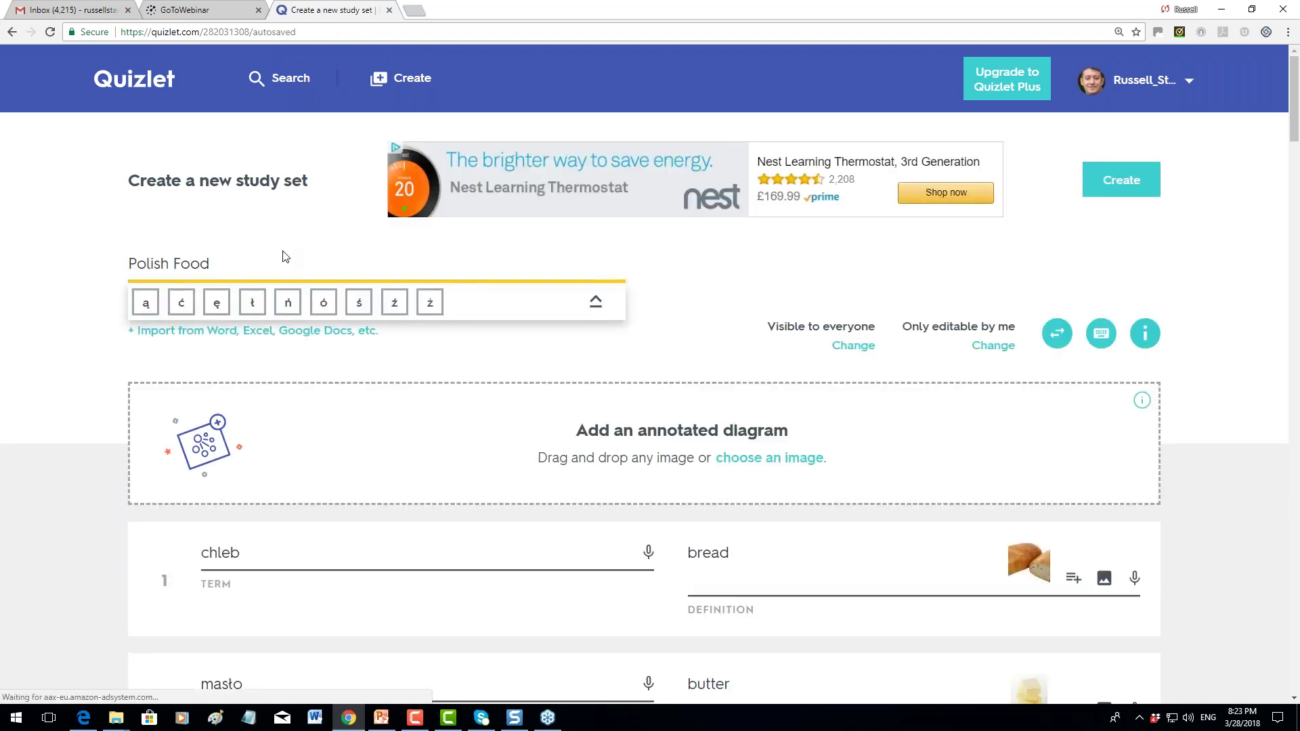
text(Russell Cards)
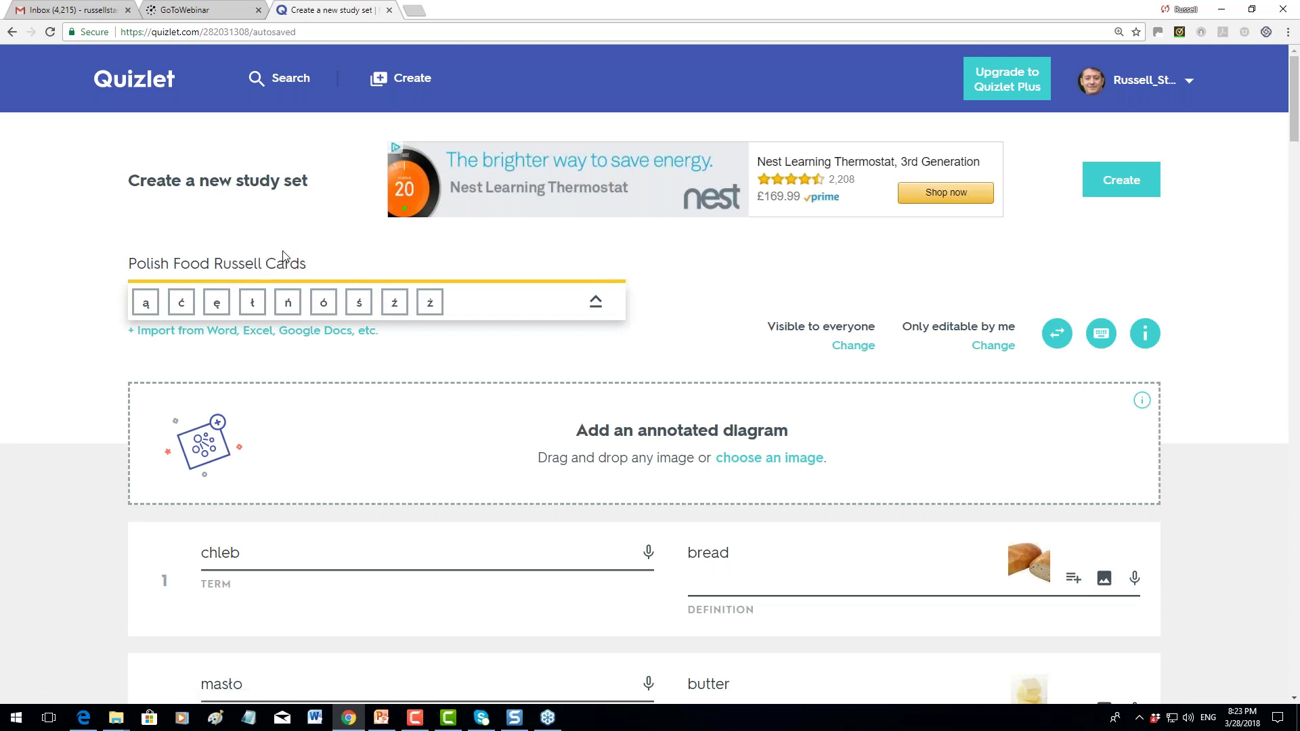
click(1130, 193)
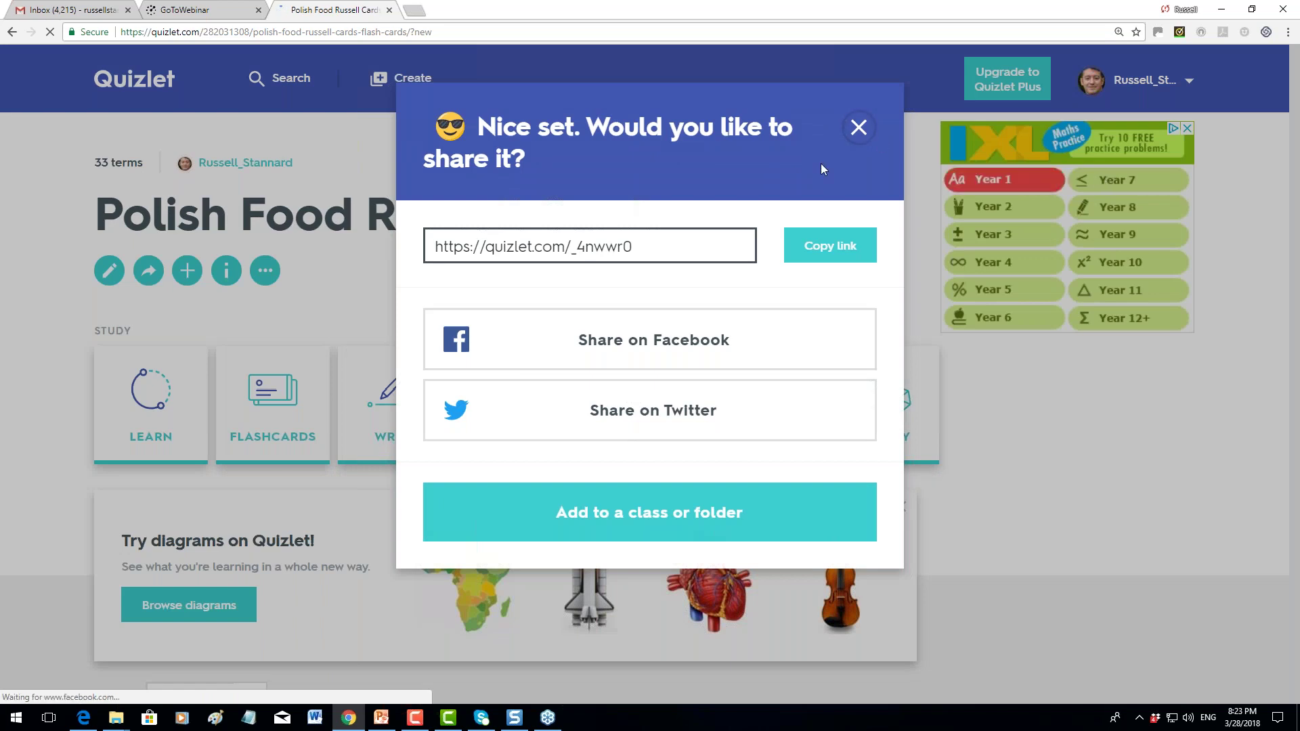
Highlight the new set's share link, close the sharing dialog and look over the copied set's activities and terms
drag(644, 246, 435, 248)
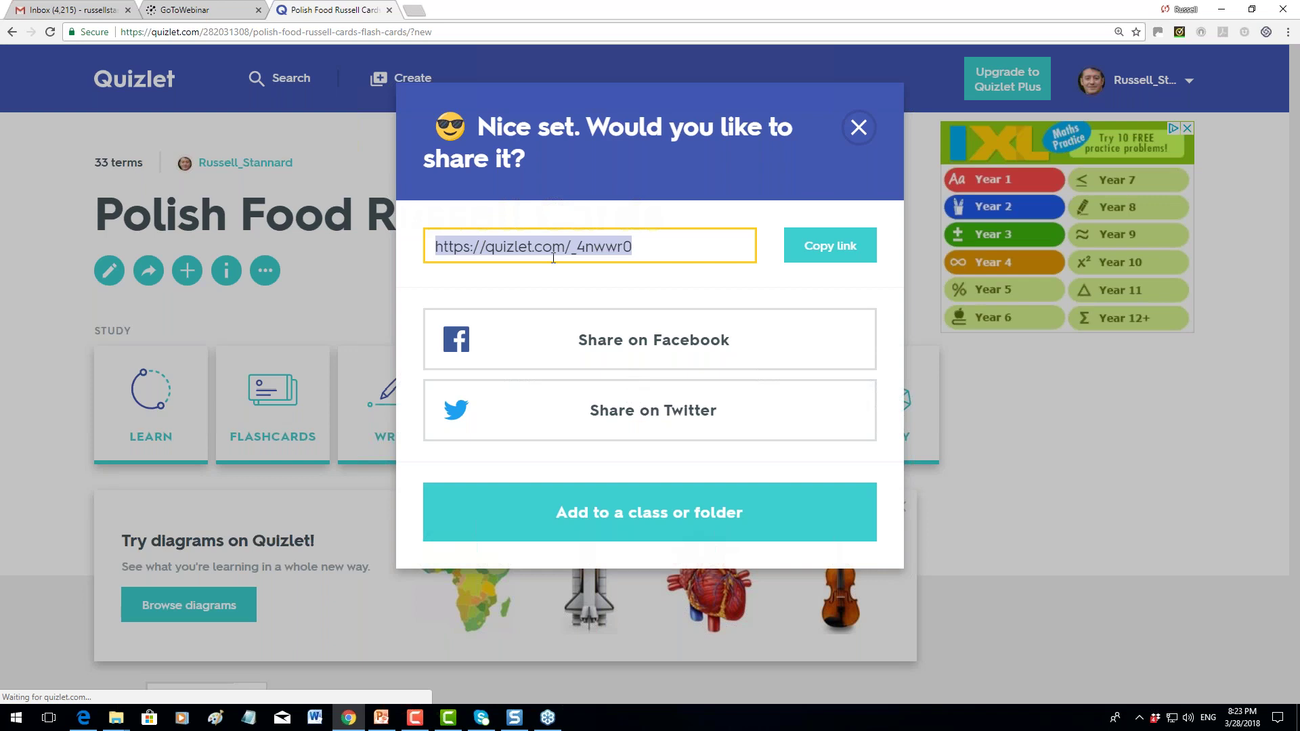
click(858, 129)
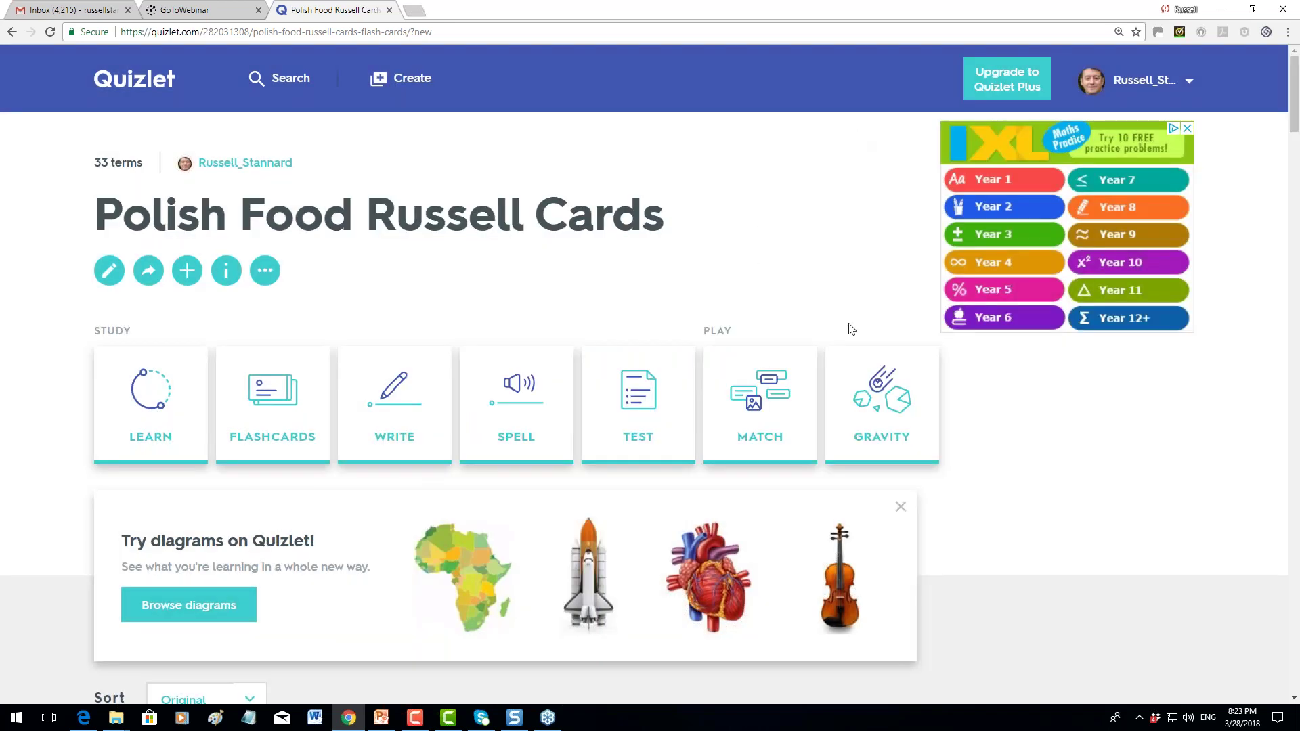
scroll(1259, 376, down, 3)
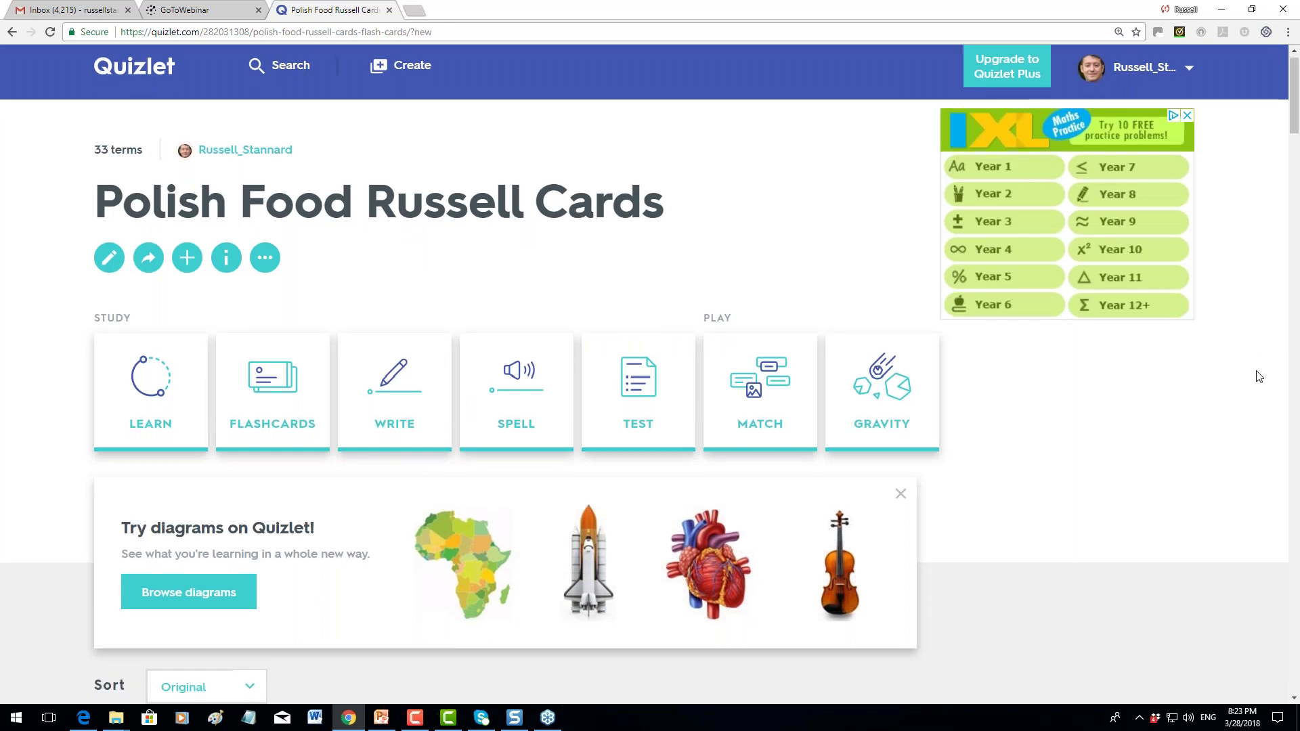
scroll(1259, 377, down, 3)
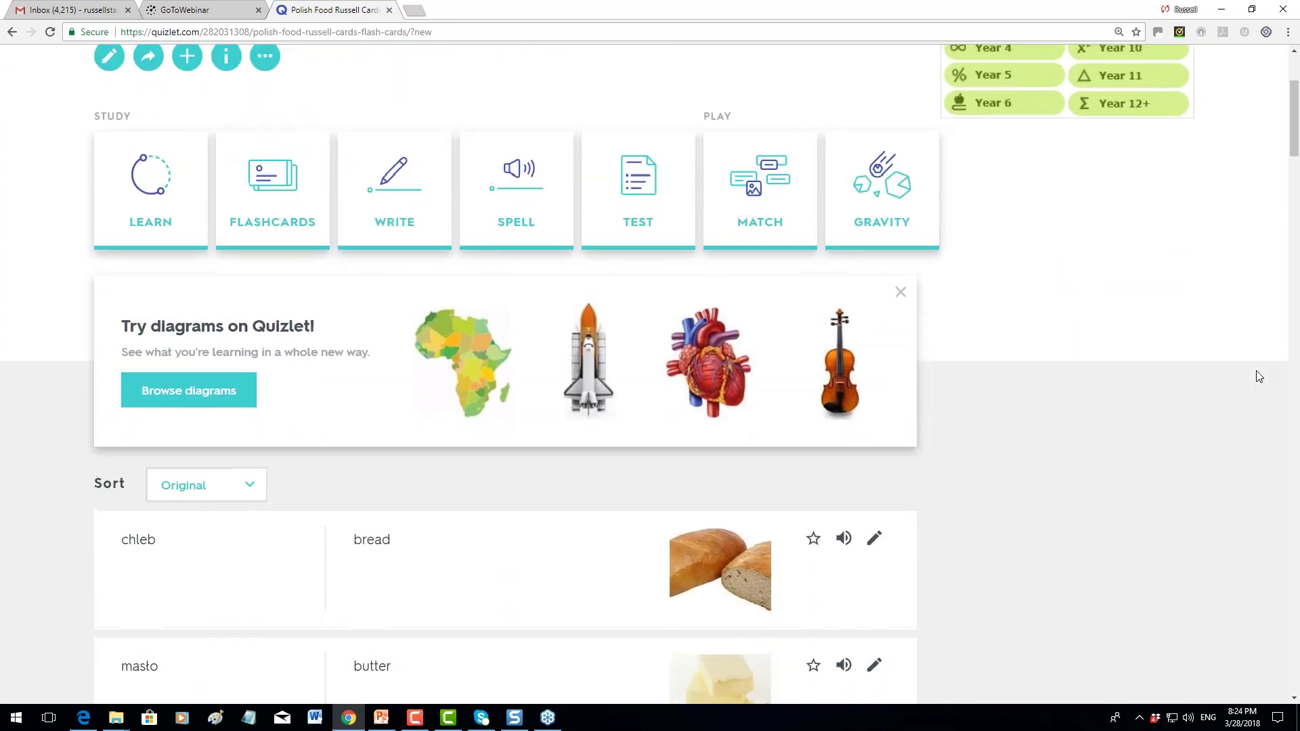
scroll(1259, 377, up, 2)
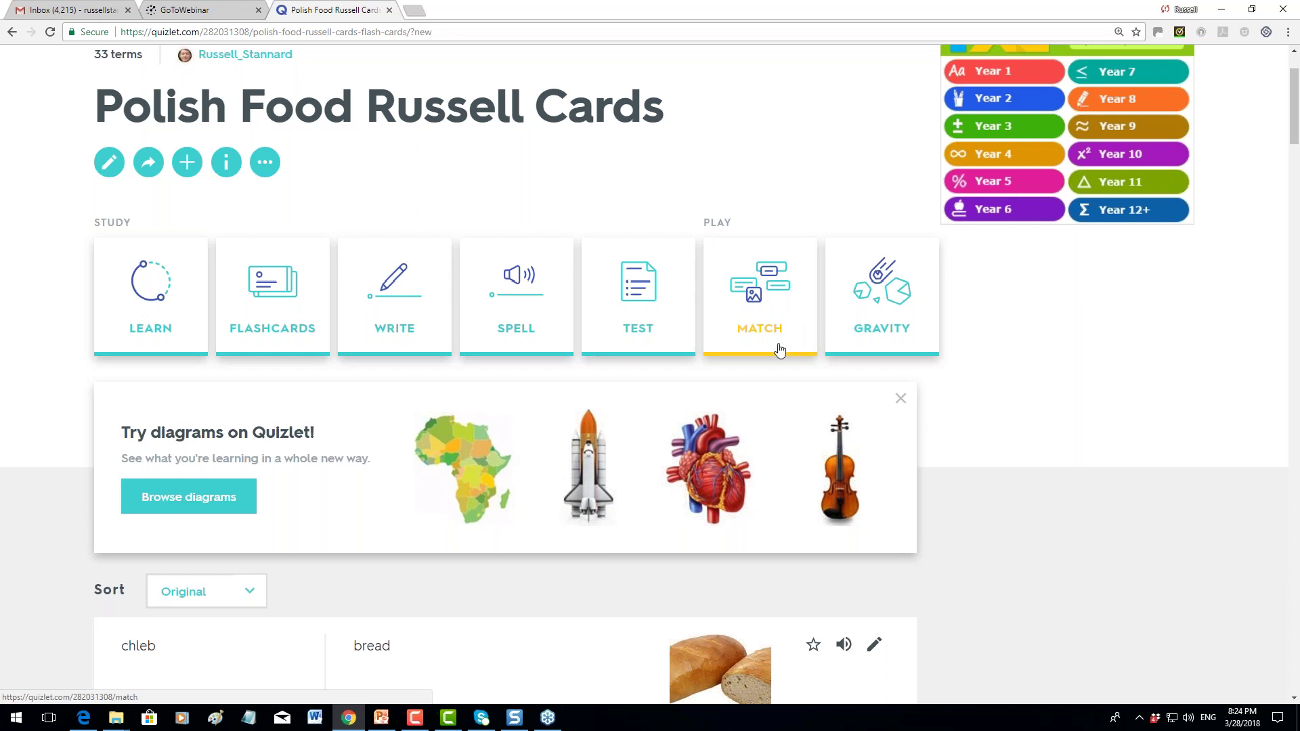
Open the copied set for editing and delete the chleb (bread) and sól (salt) cards
click(107, 166)
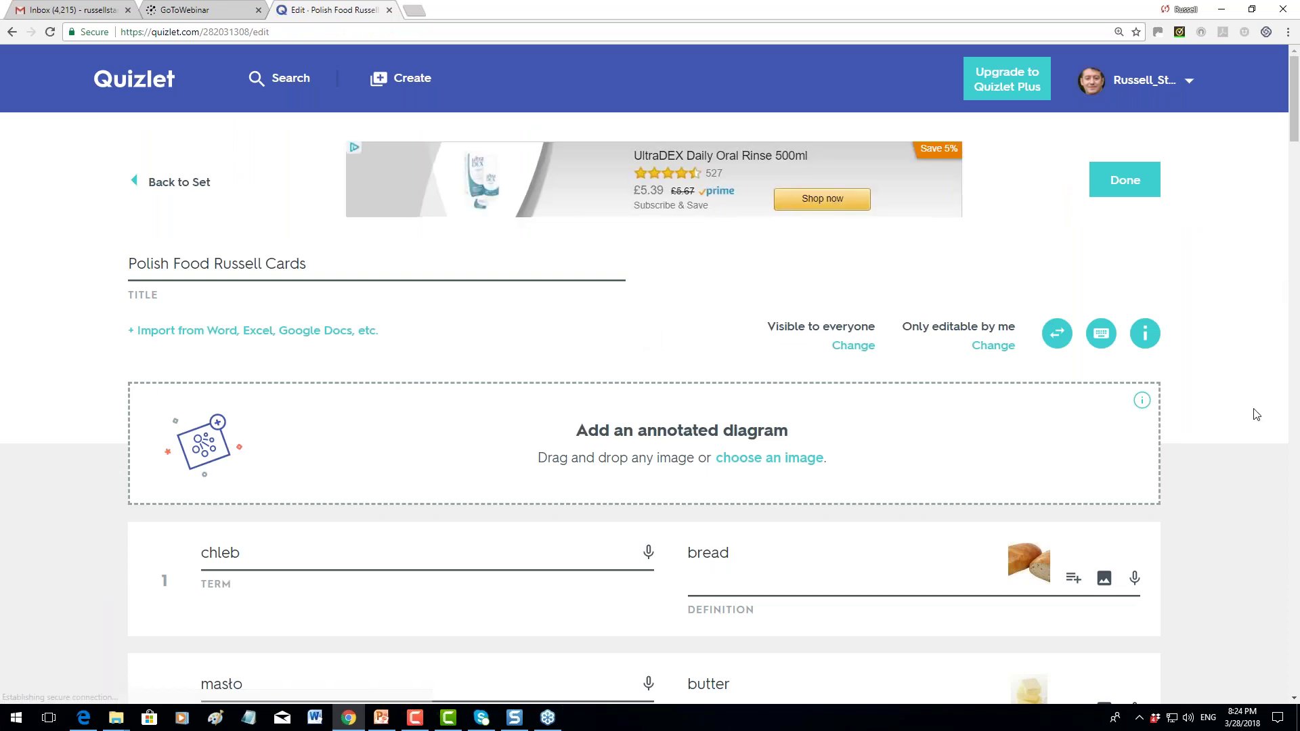
scroll(1255, 441, down, 2)
scroll(1253, 437, down, 3)
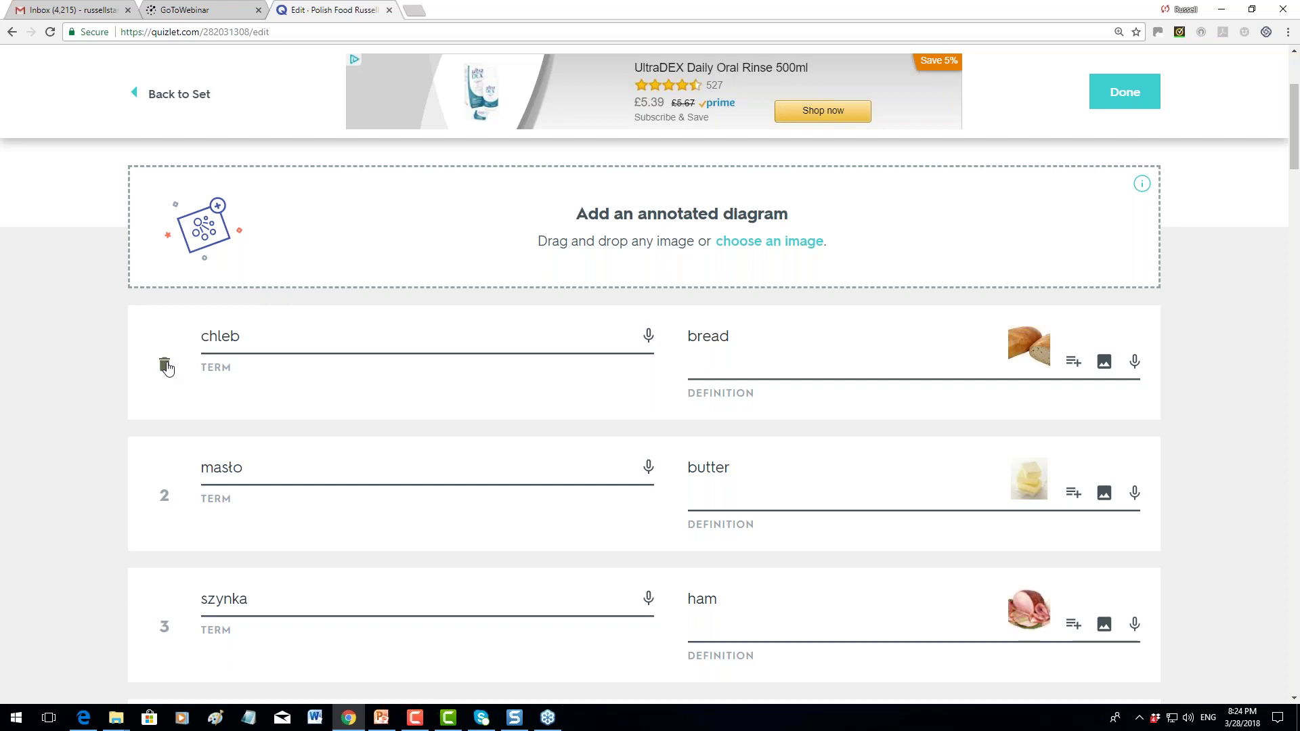
click(164, 365)
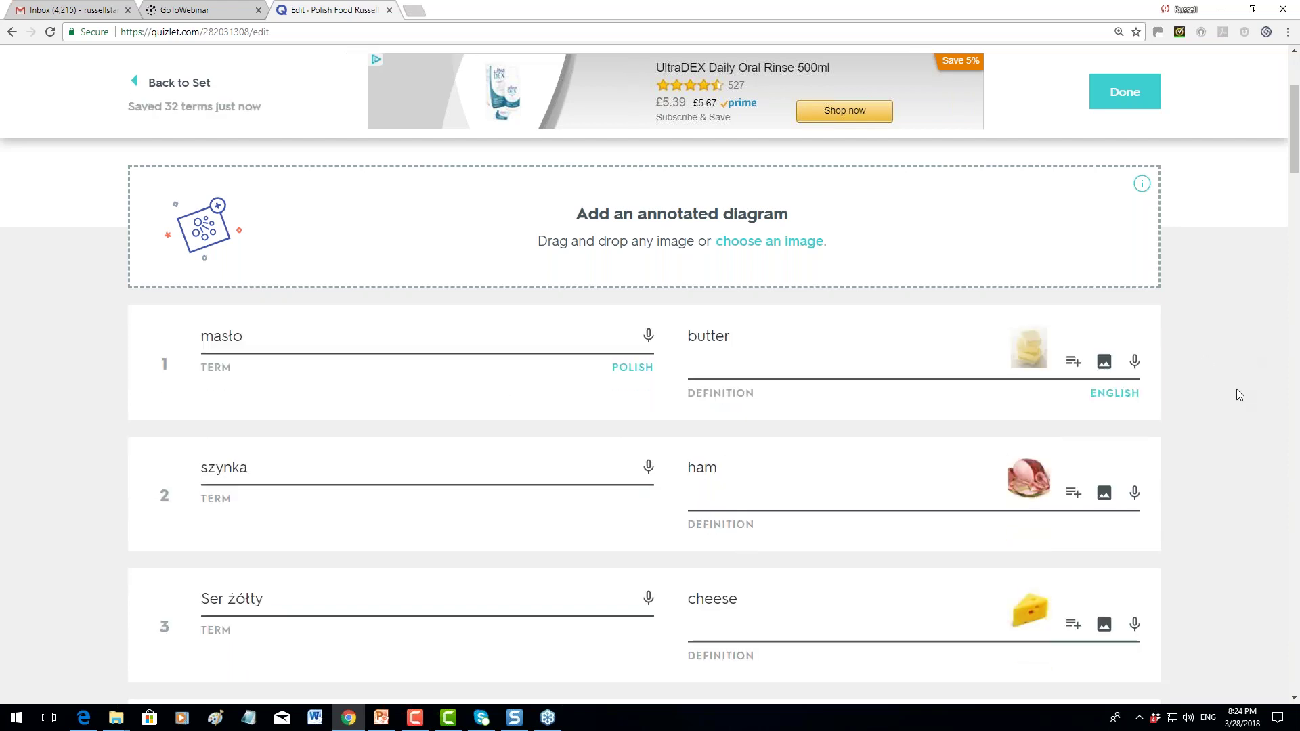
scroll(1237, 390, down, 3)
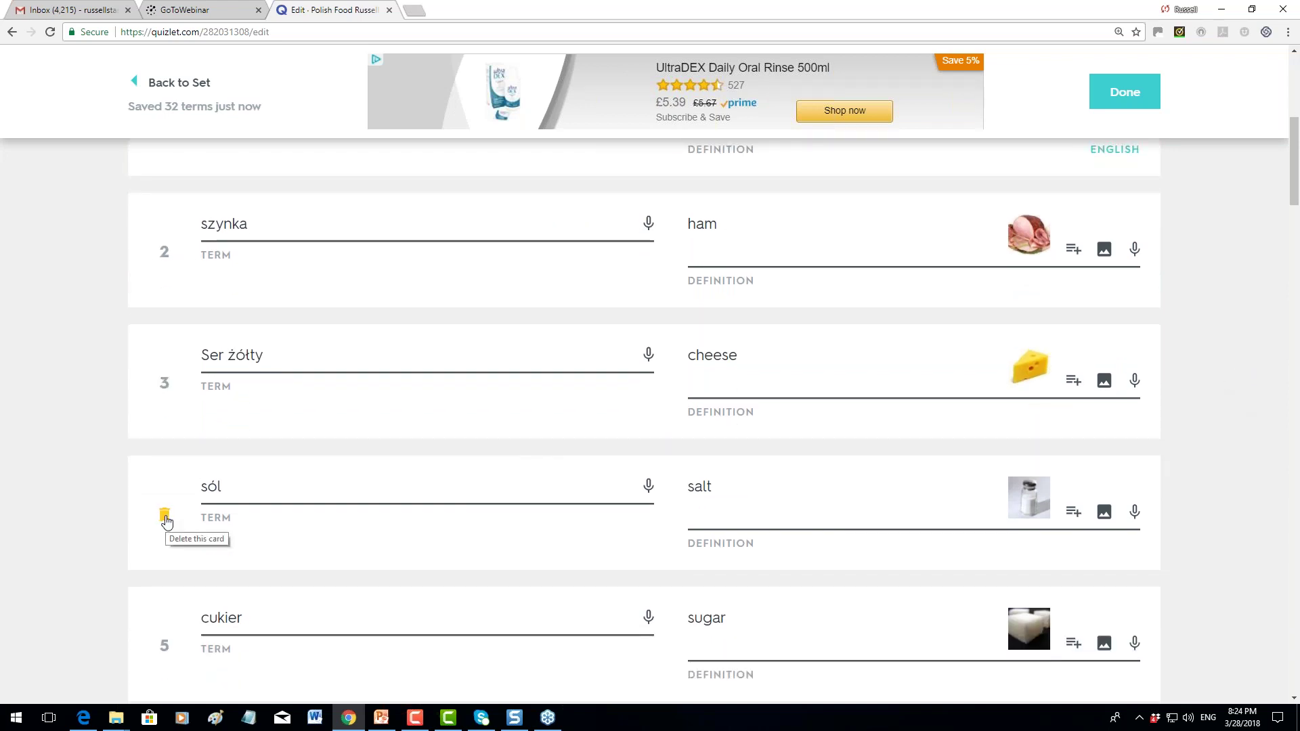
click(165, 516)
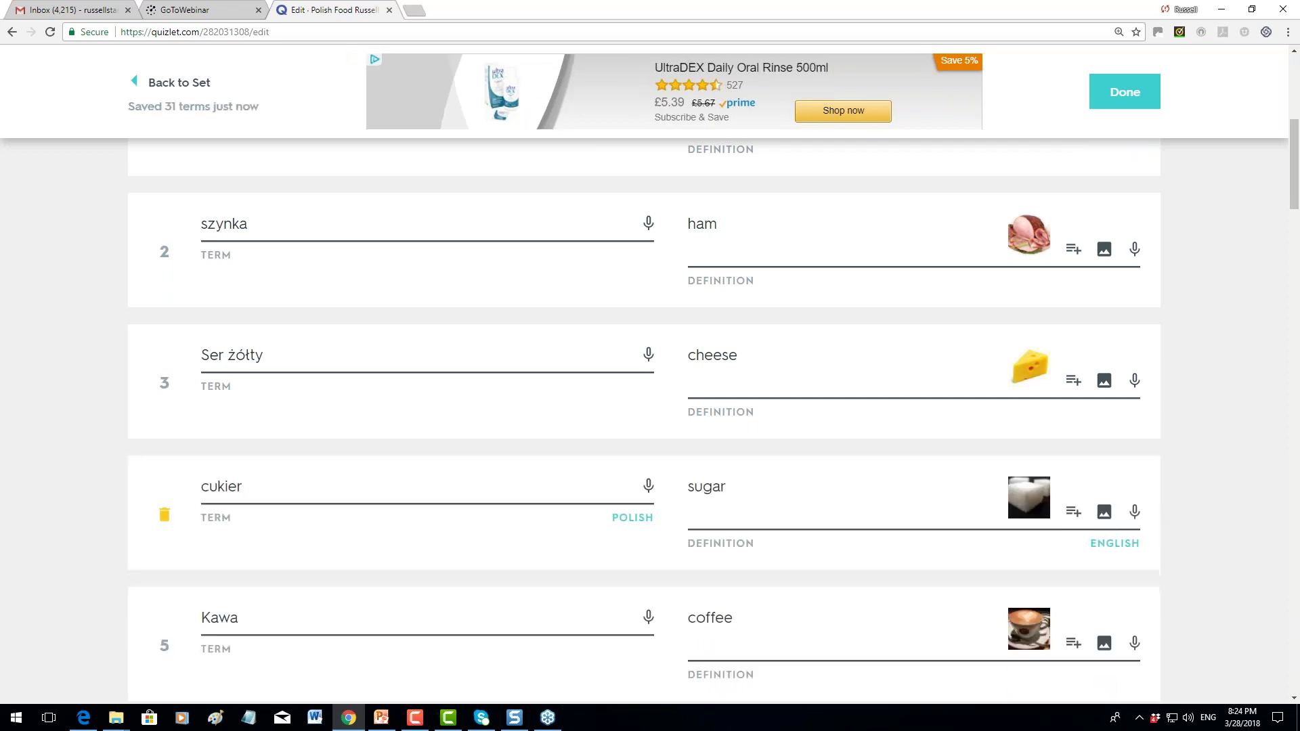
Place the cursor in the cukier term, and delete the owoce (fruit) and banan (banana) cards further down
scroll(165, 515, down, 4)
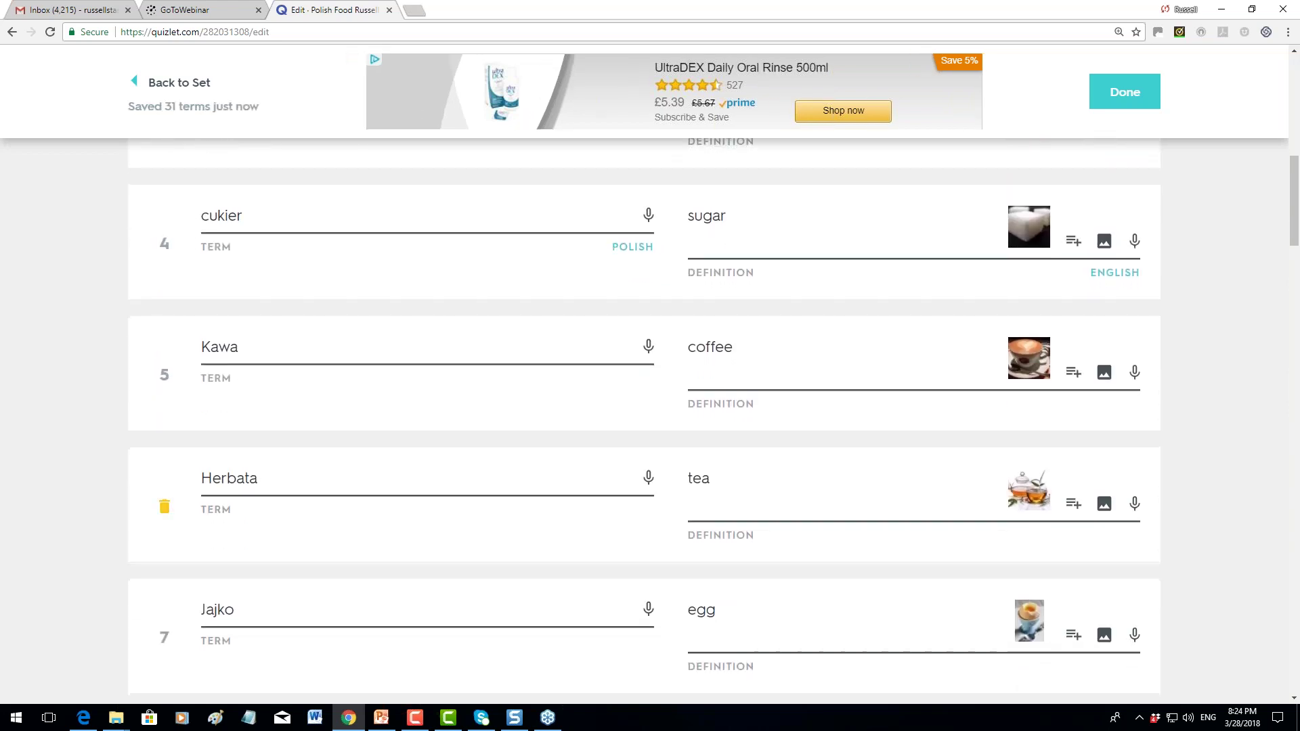
click(265, 215)
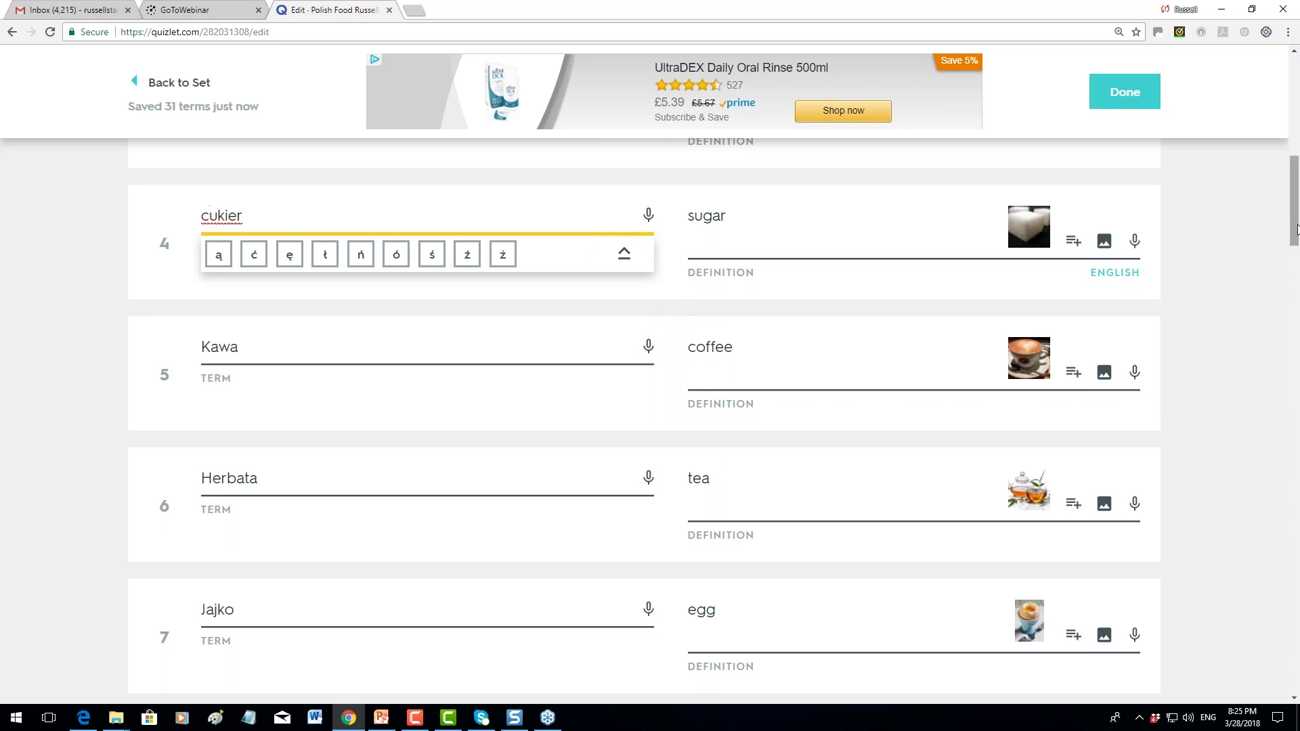
scroll(1297, 230, down, 5)
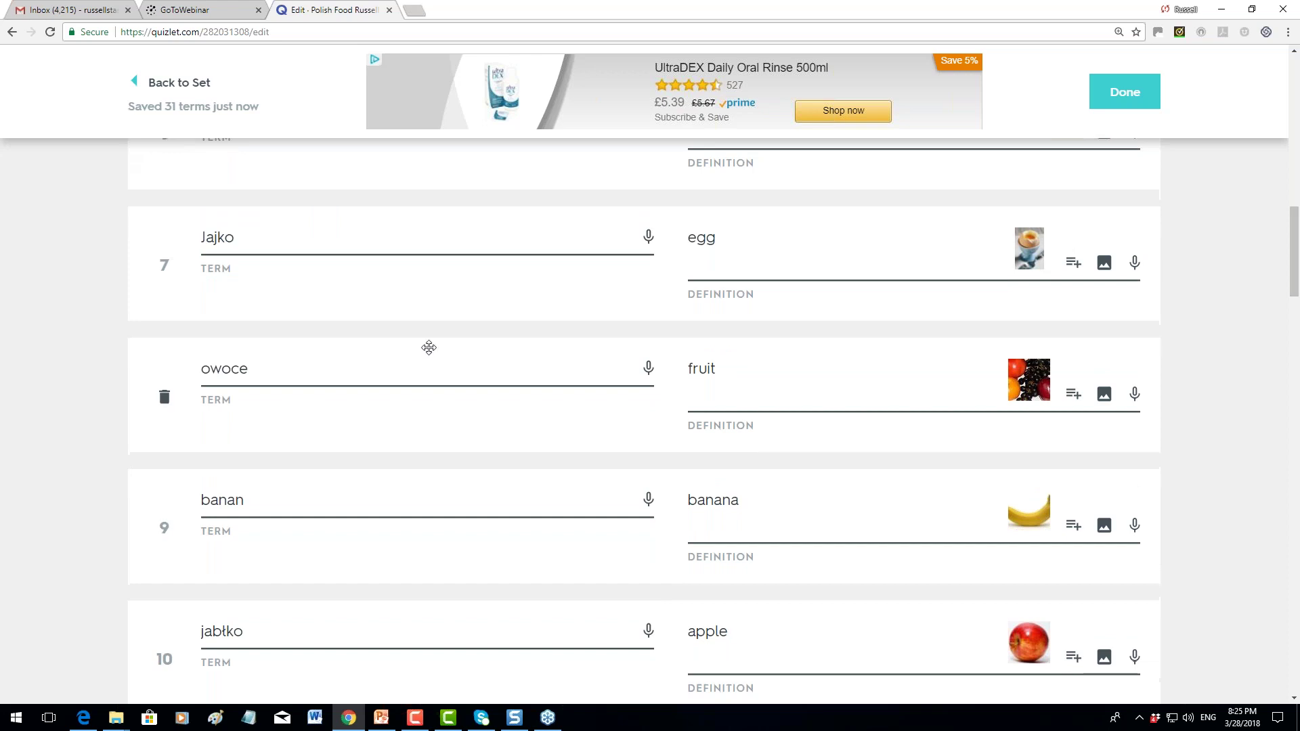
click(164, 397)
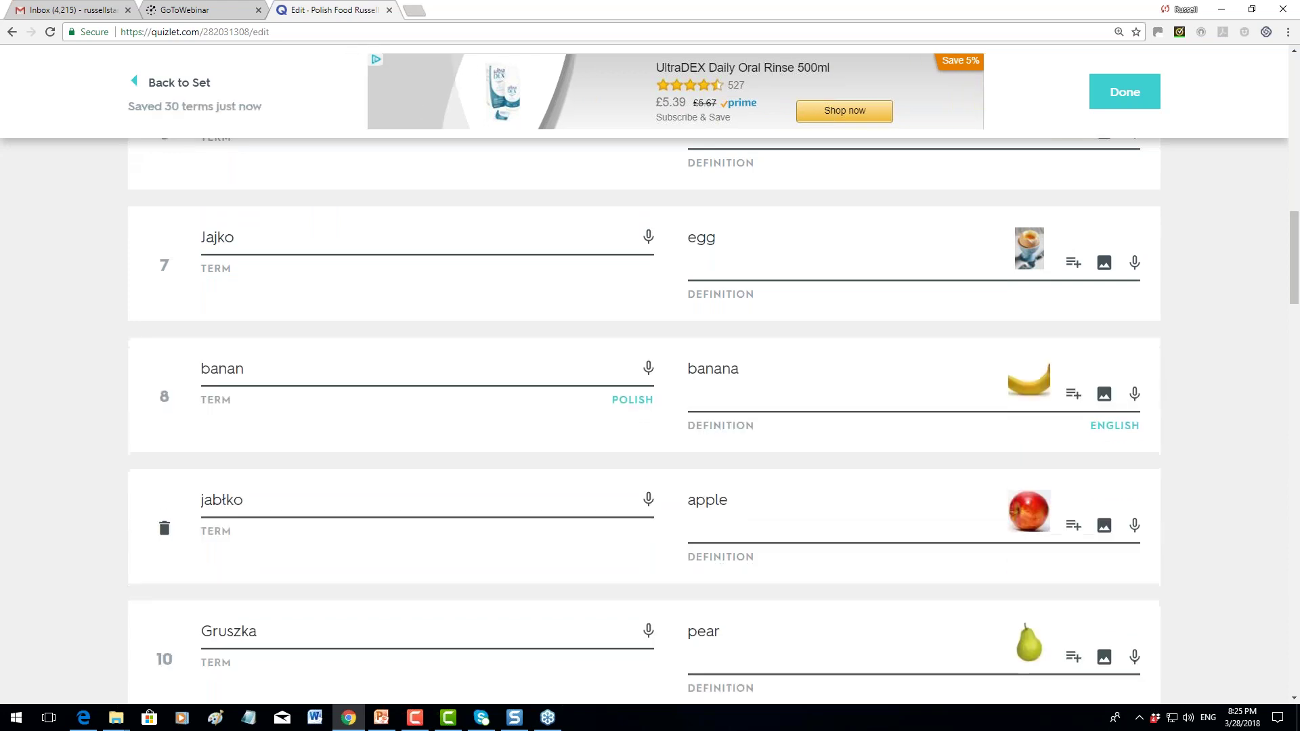
click(164, 399)
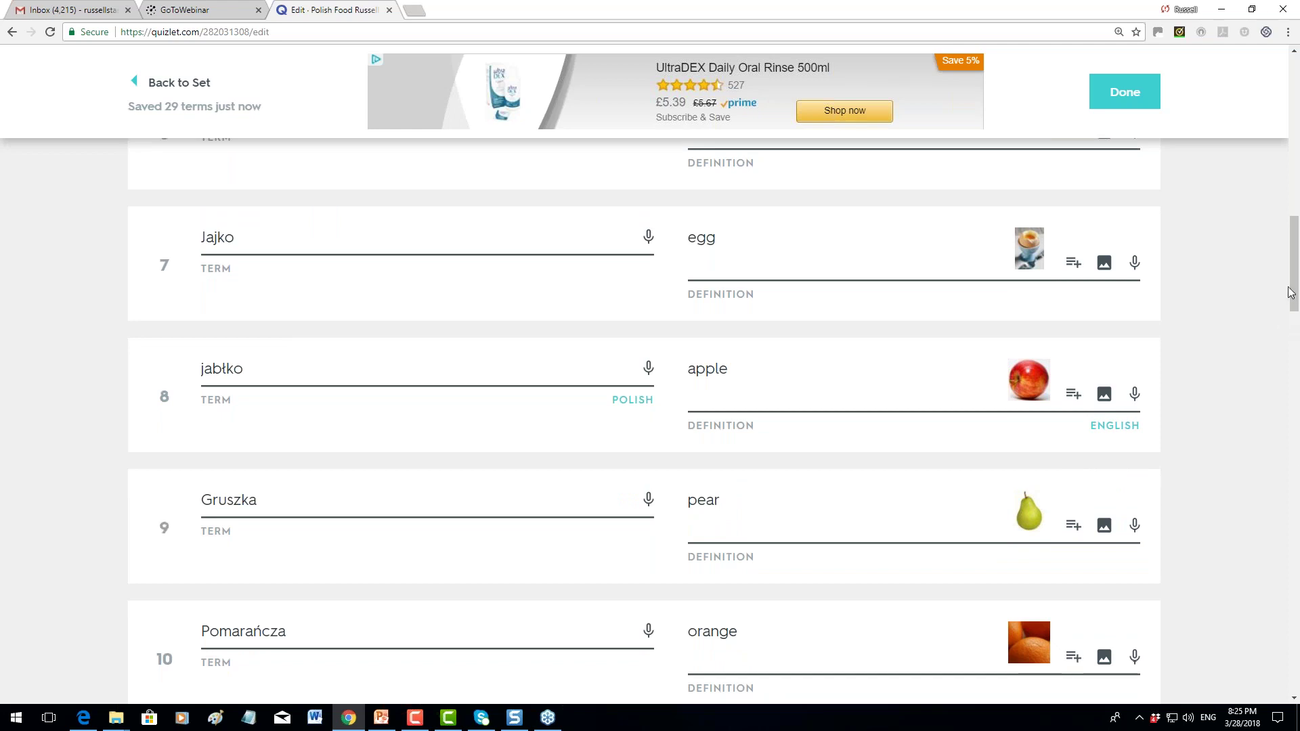
Delete one more card from the middle of the list and the ryba (fish) card
drag(1291, 295, 1296, 376)
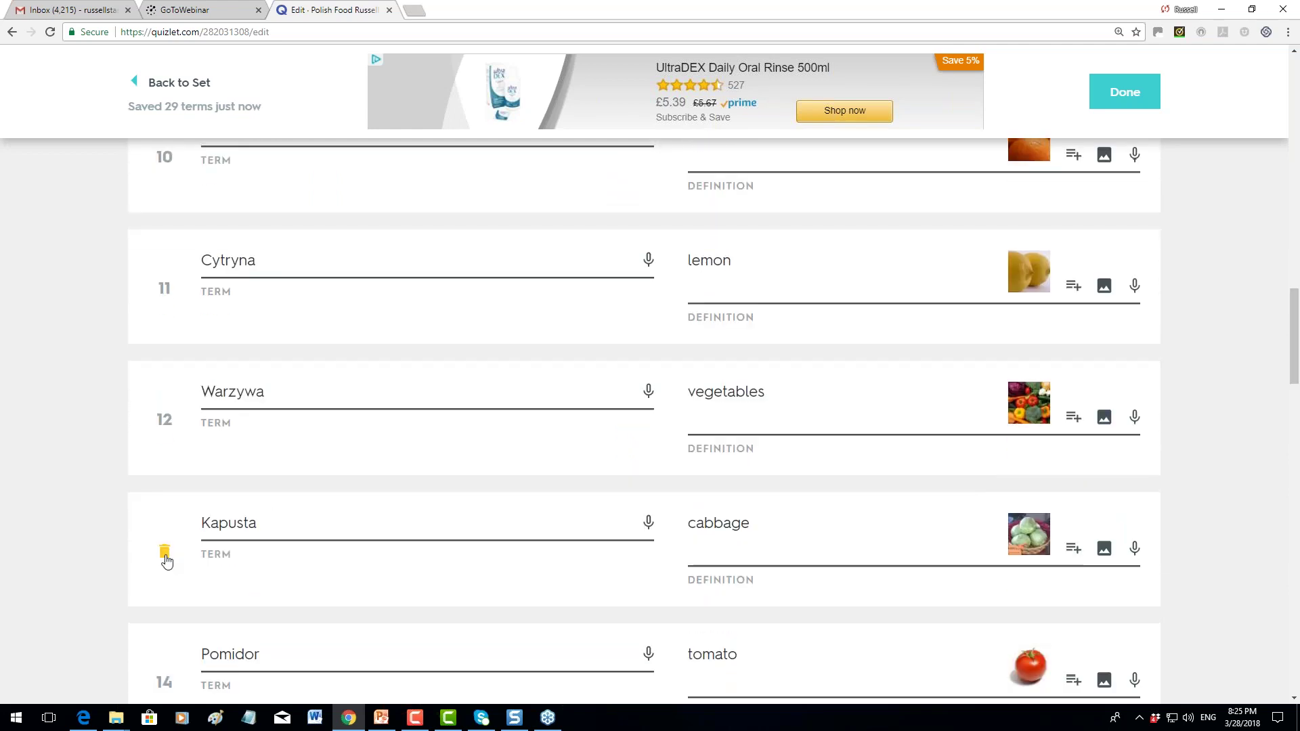
drag(1295, 381, 1295, 428)
click(164, 363)
drag(1294, 436, 1295, 550)
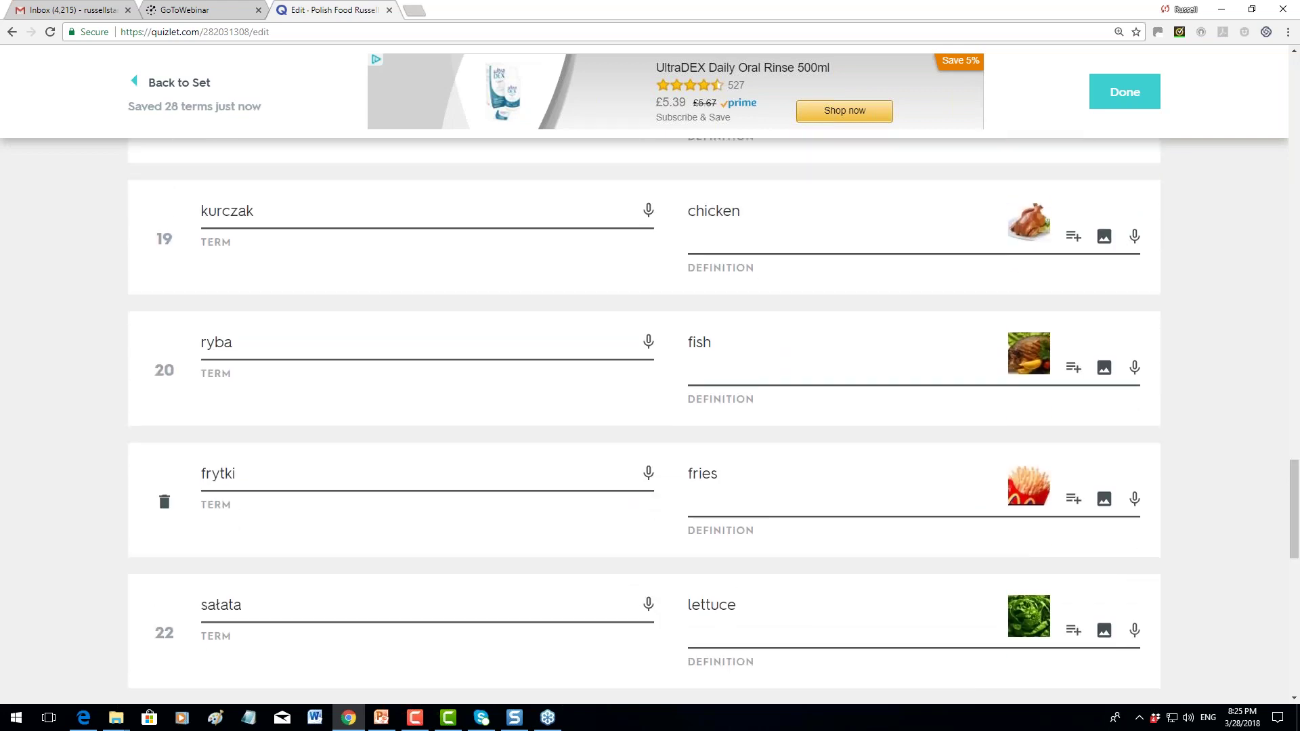
click(164, 371)
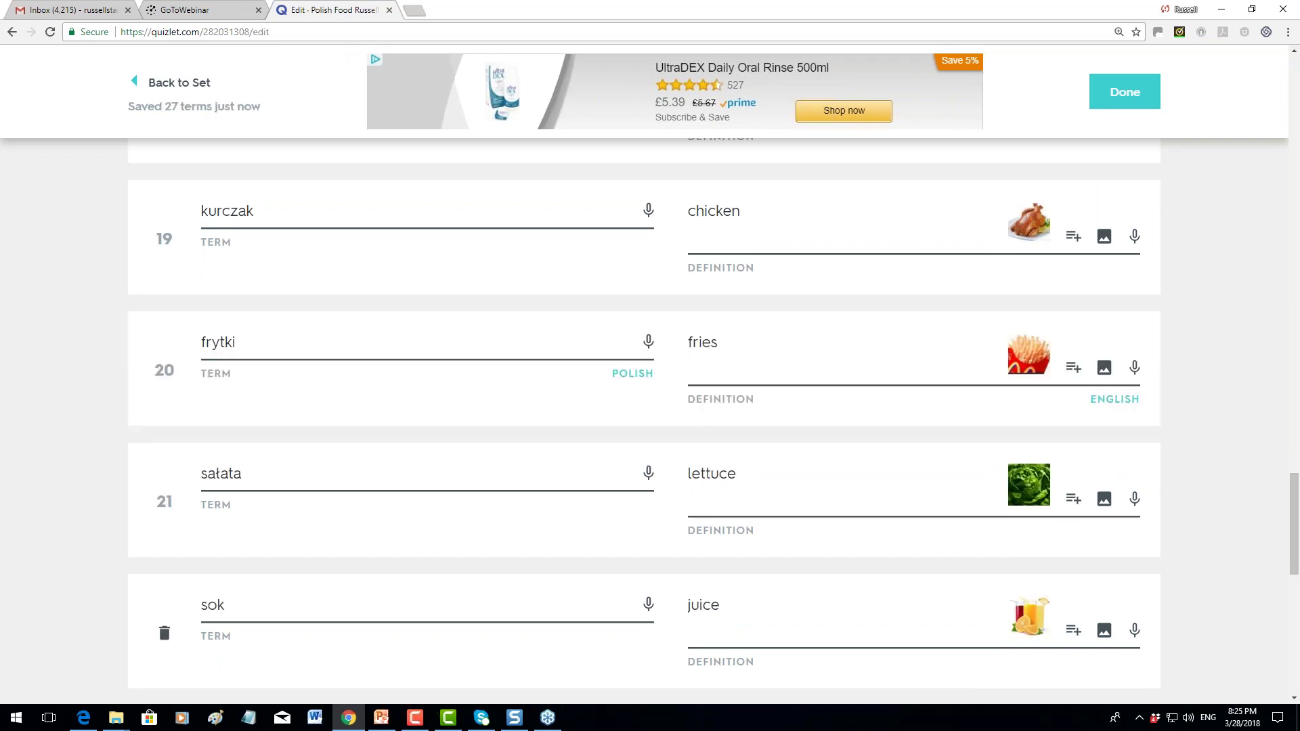
Add a blank card at the end of the set after obiad, and delete it again
drag(1295, 547, 1296, 667)
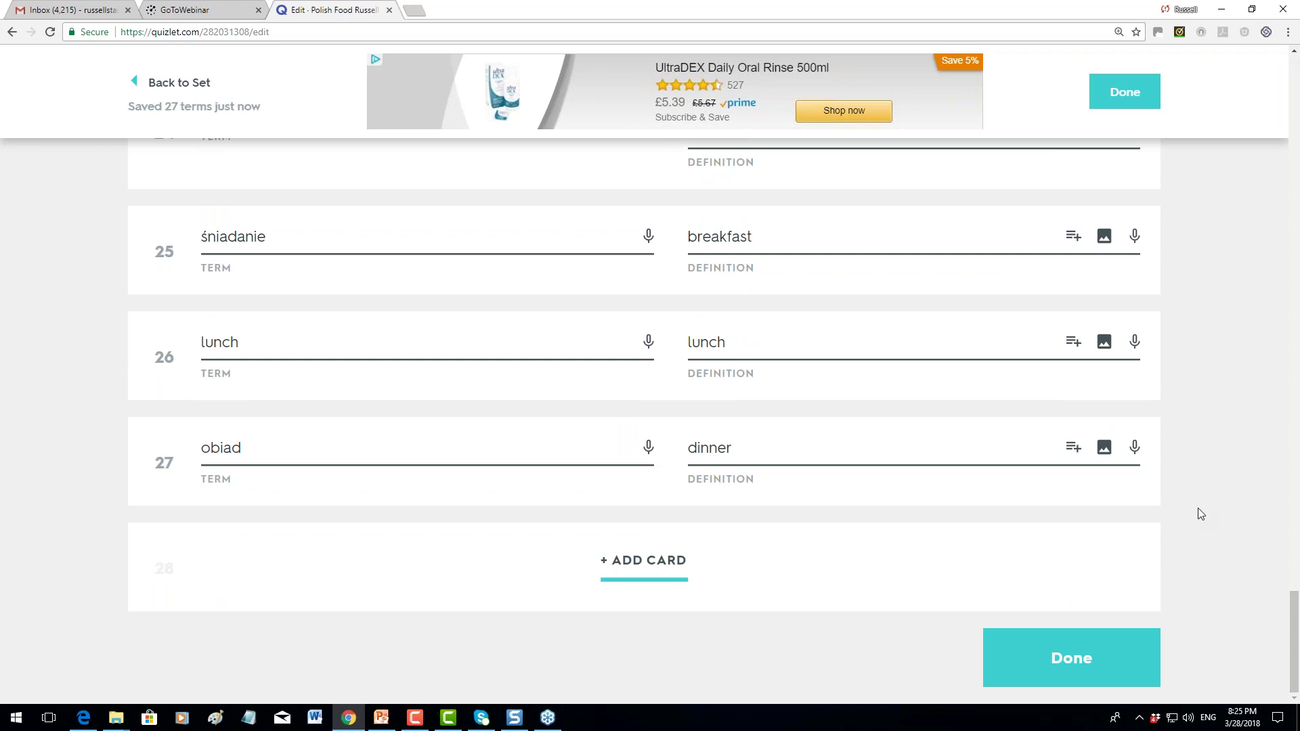
click(638, 567)
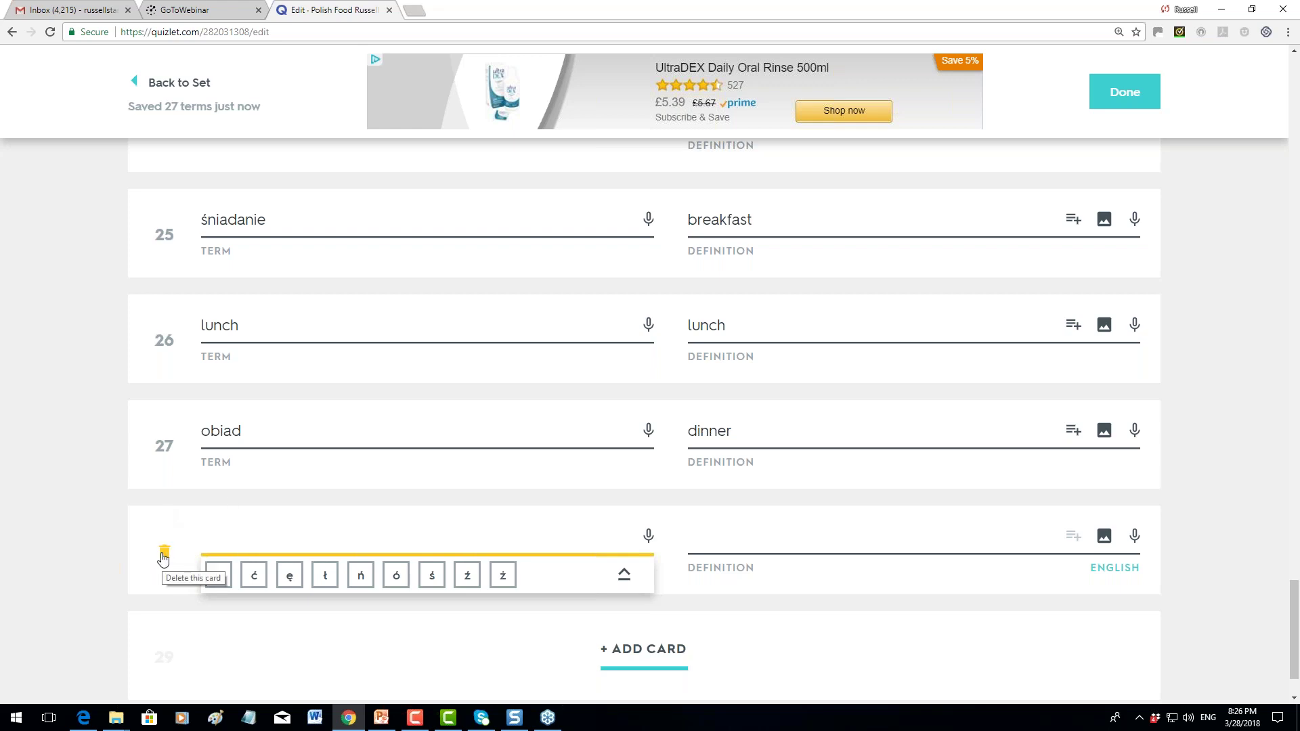
click(163, 556)
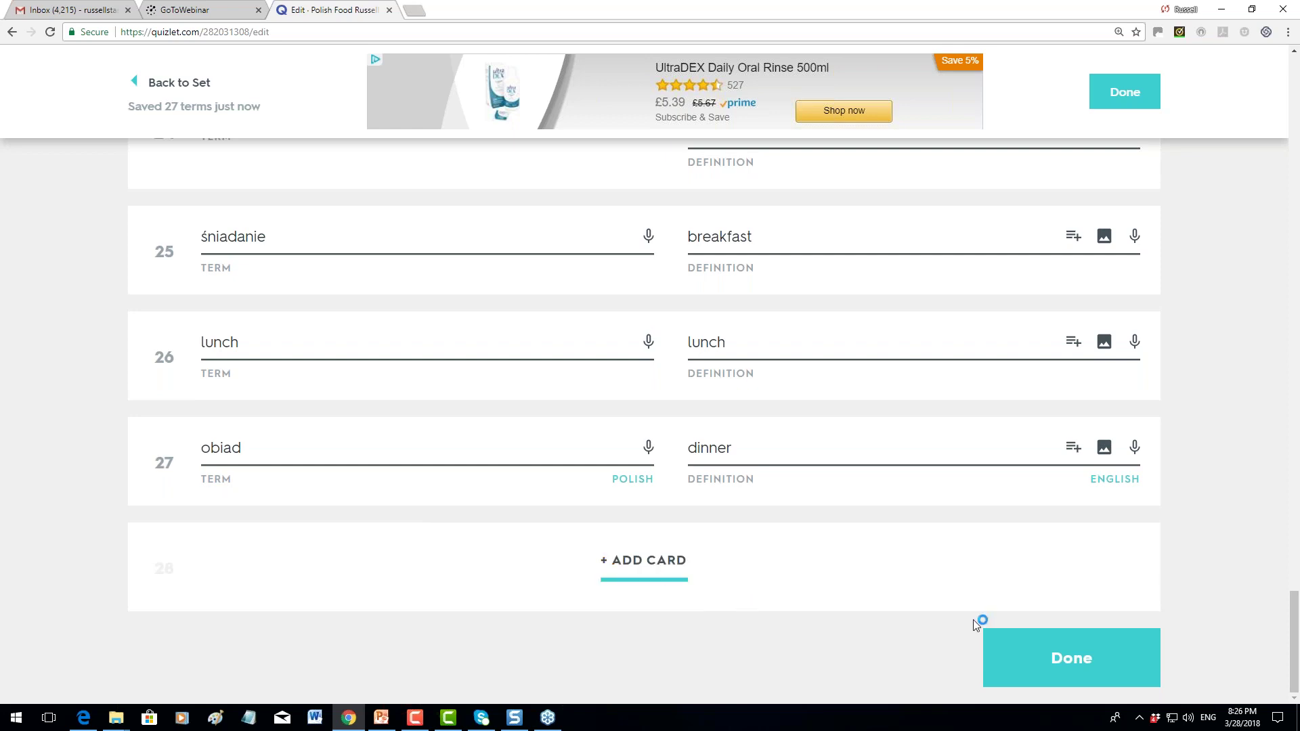
Finish editing the set, view its sharing options and link, and close the sharing dialog
click(1077, 664)
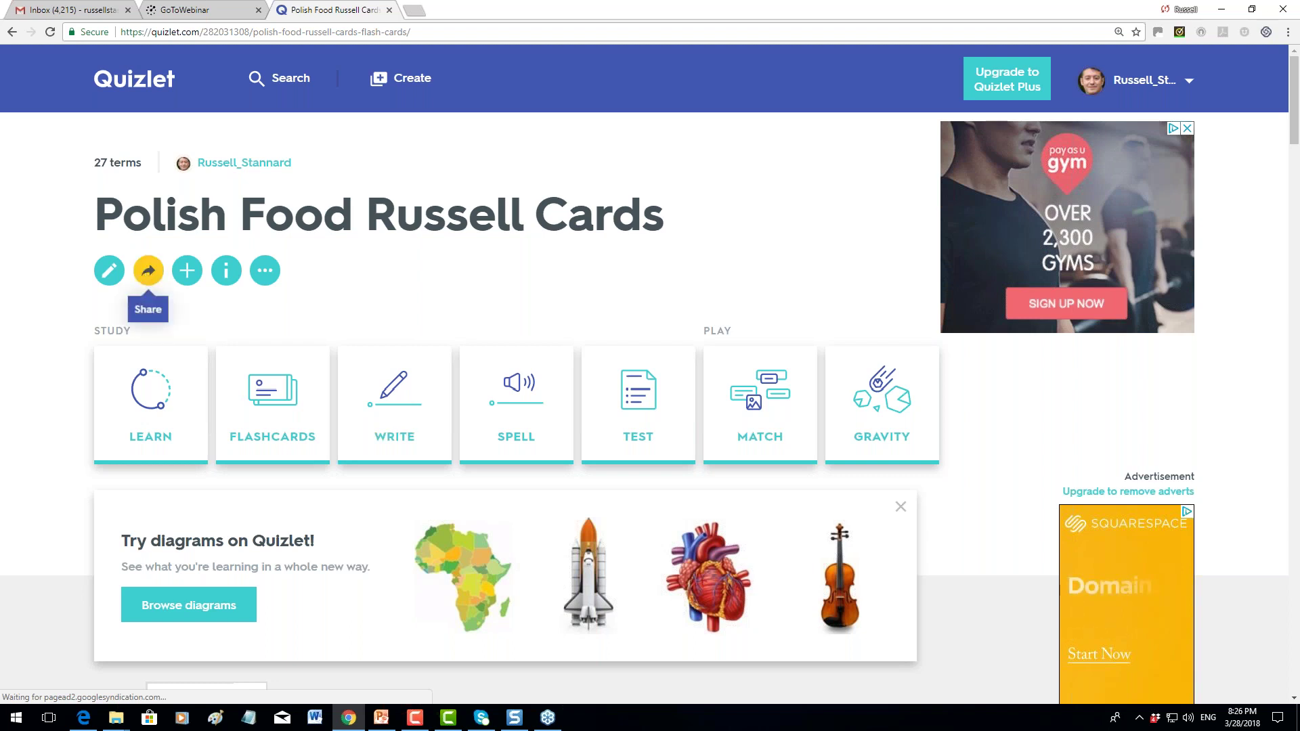
click(148, 273)
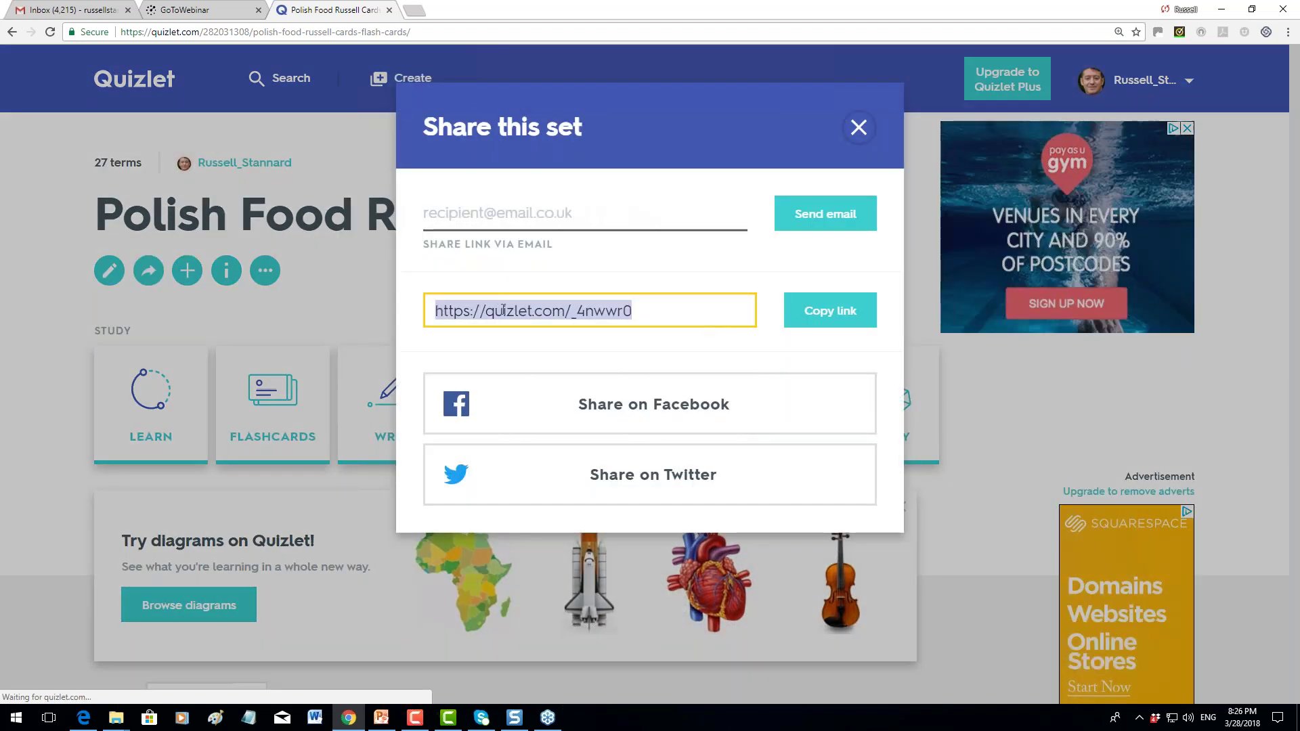
click(858, 129)
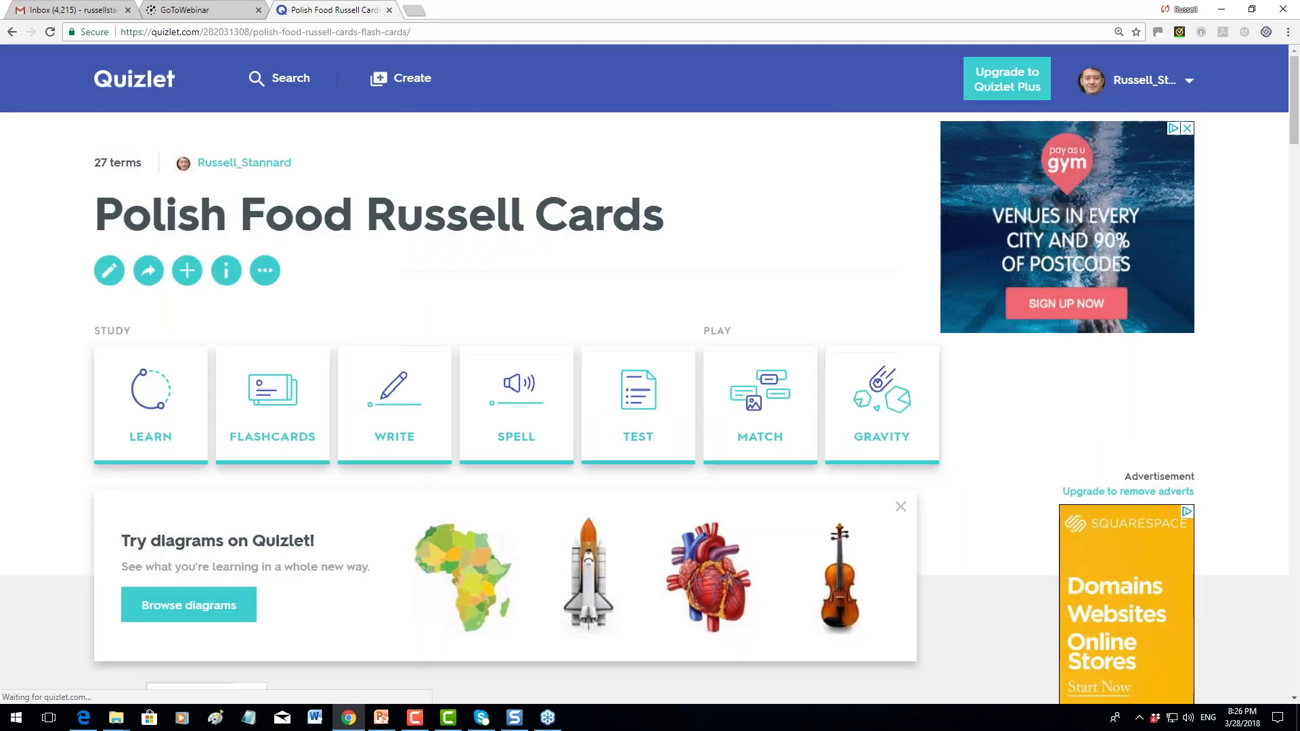
Go to your own study sets and start a new set titled Transport for Polish
click(1190, 87)
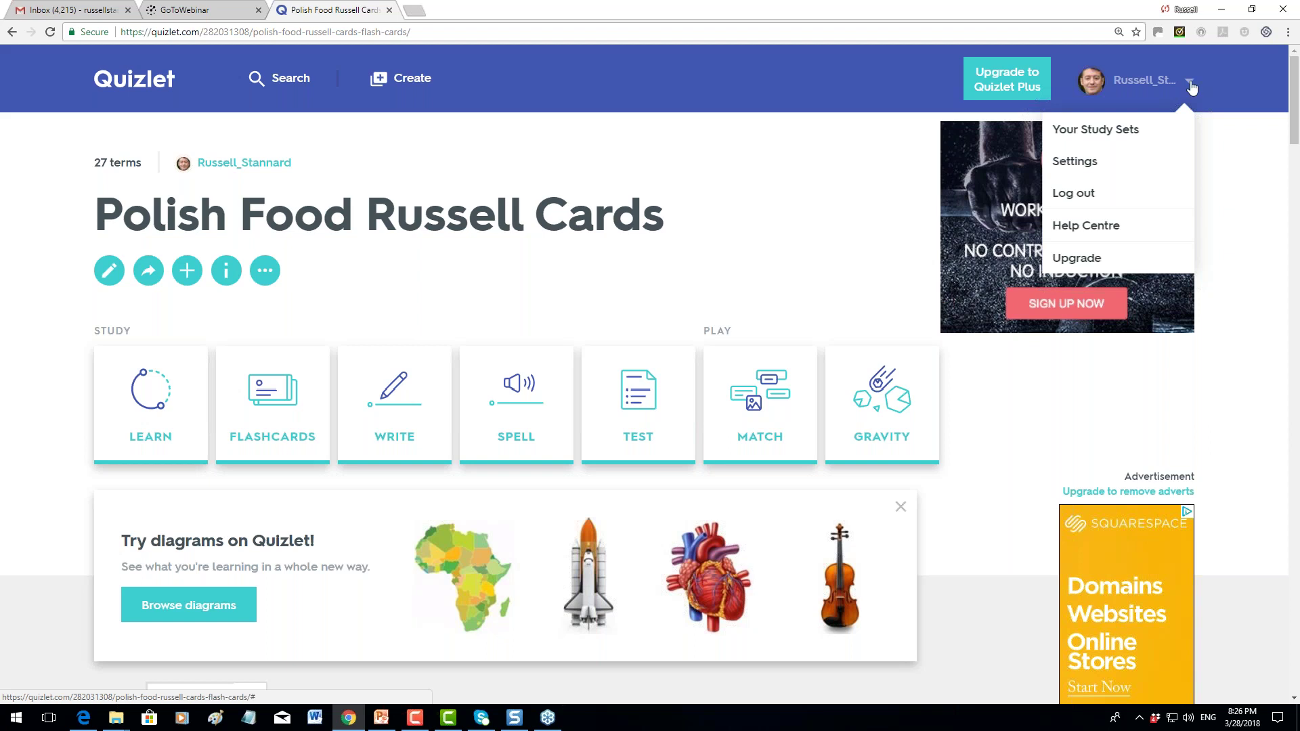
click(1118, 129)
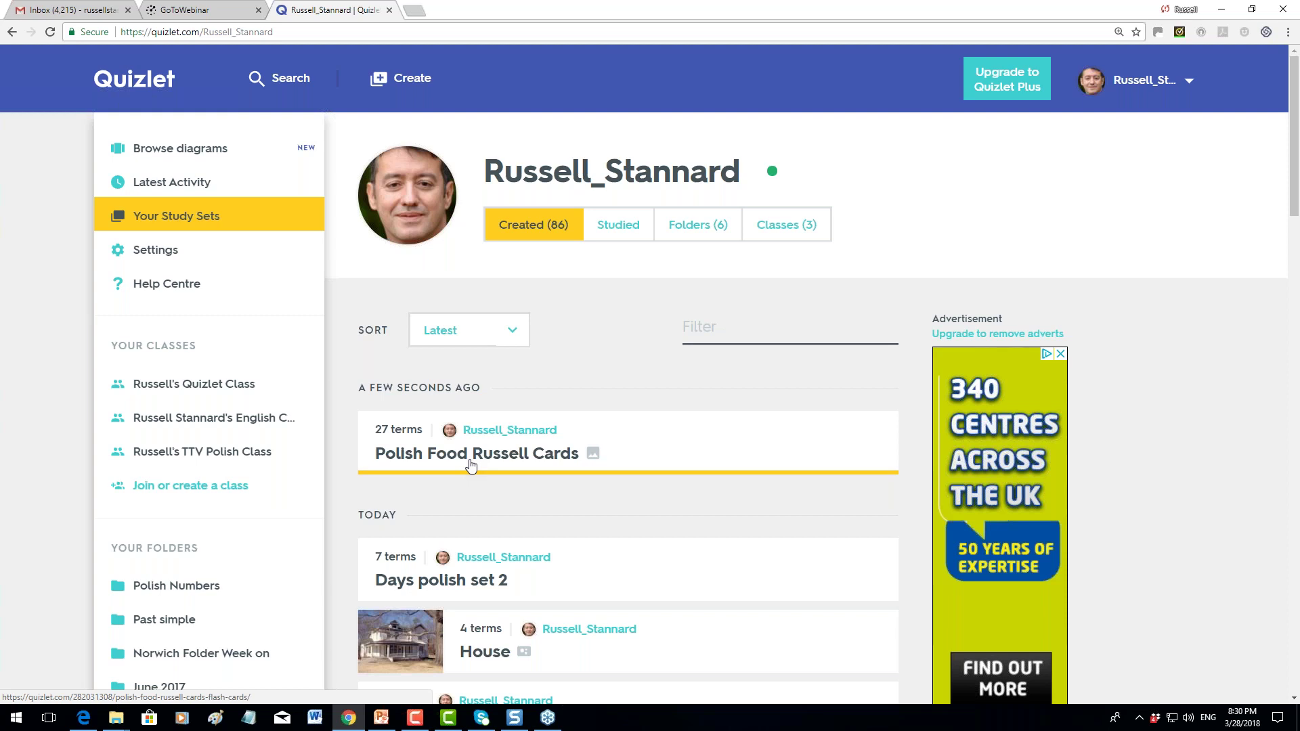
click(406, 83)
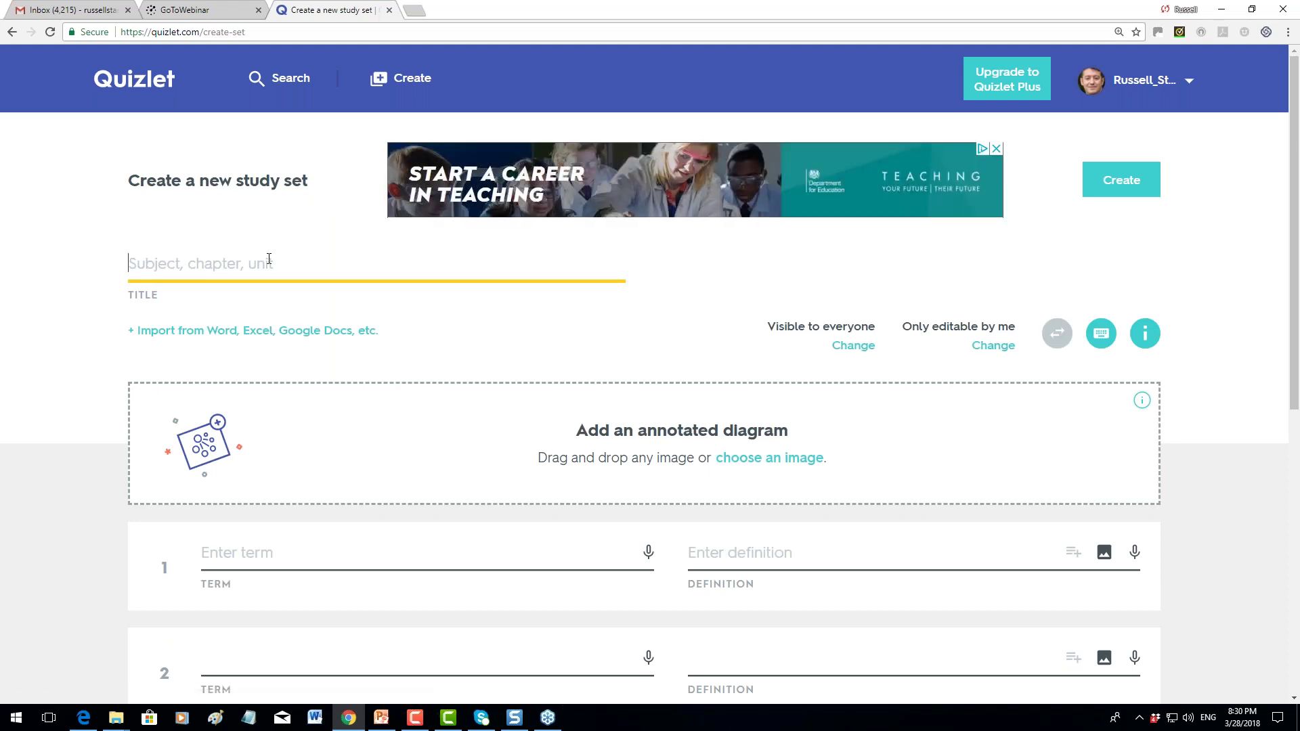
text(Transpo)
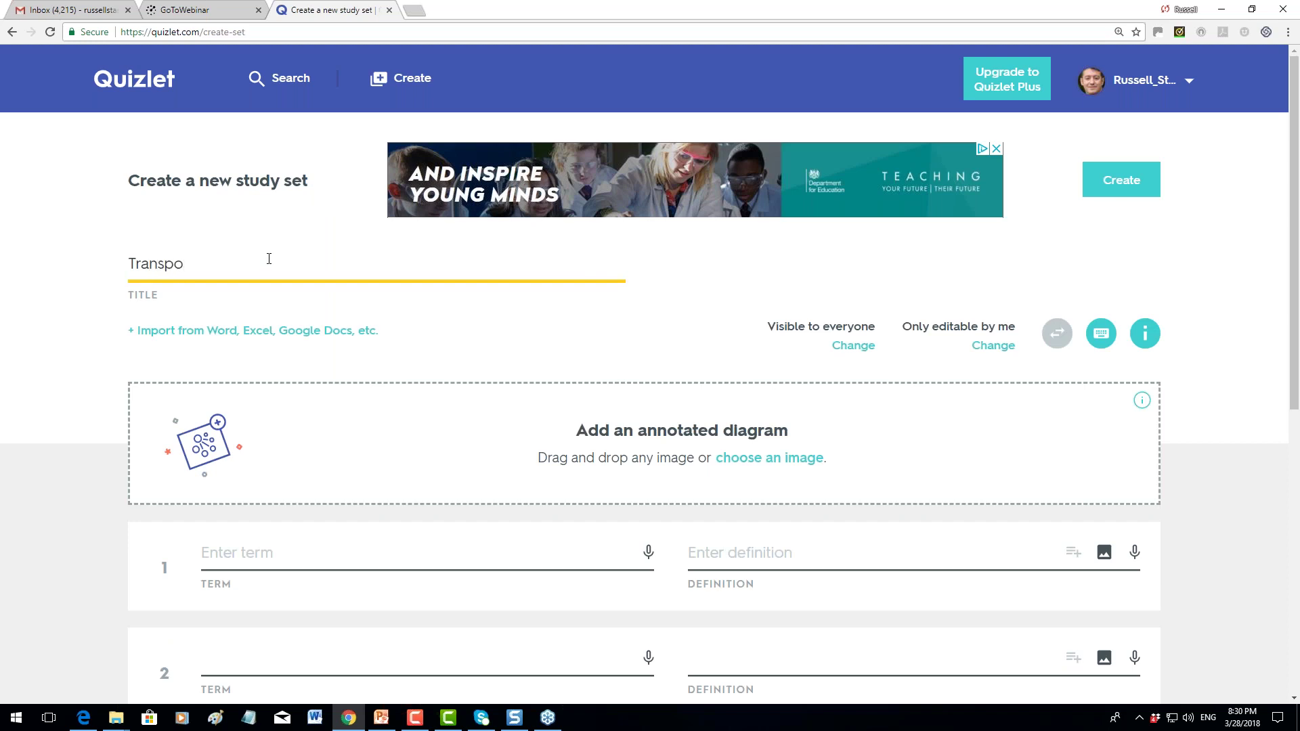
text(rt for Polish)
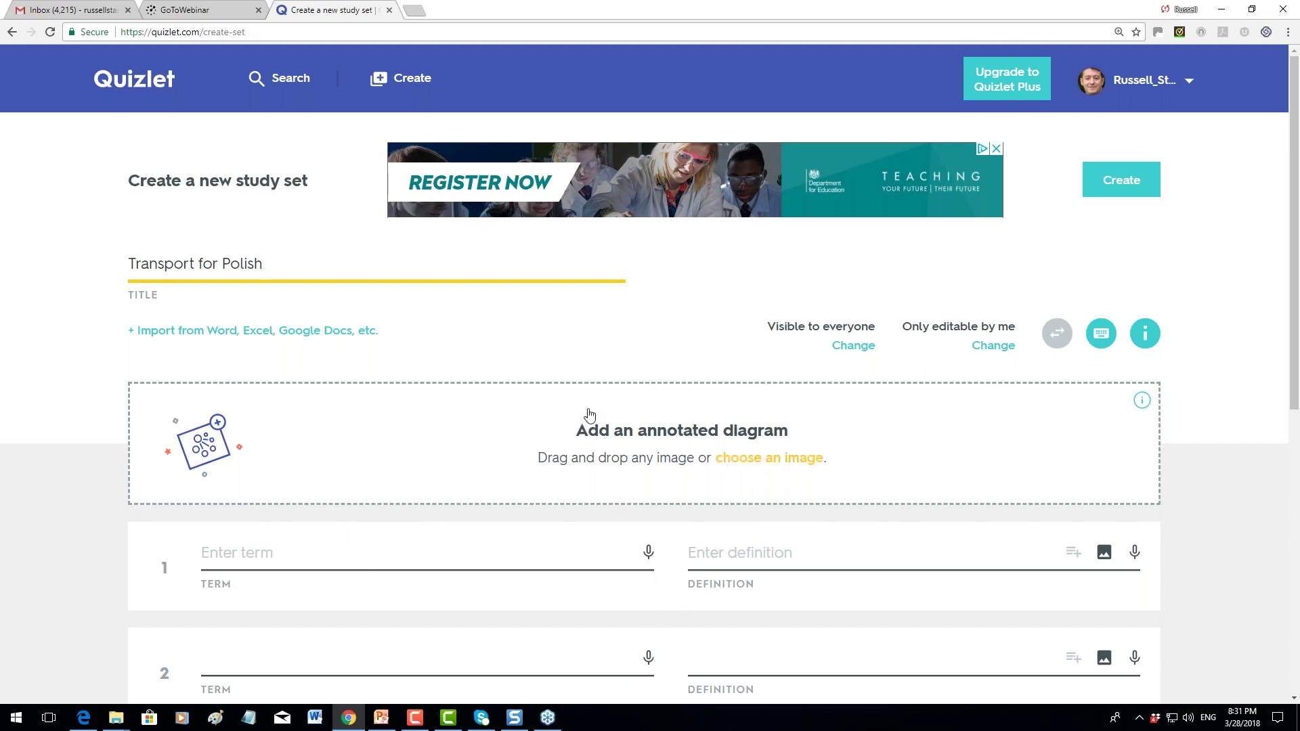
Enter Car as the first term, with English as the term language and Polish as the definition language
click(316, 552)
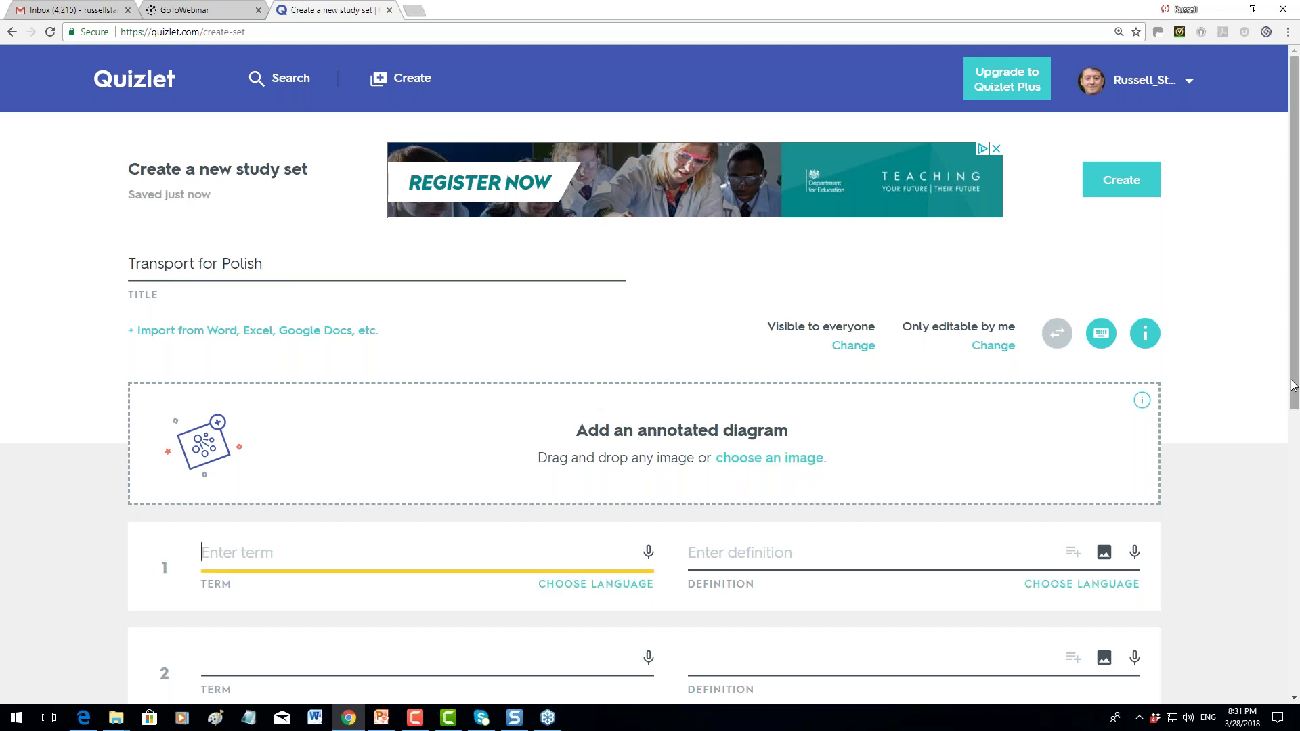
scroll(674, 539, down, 2)
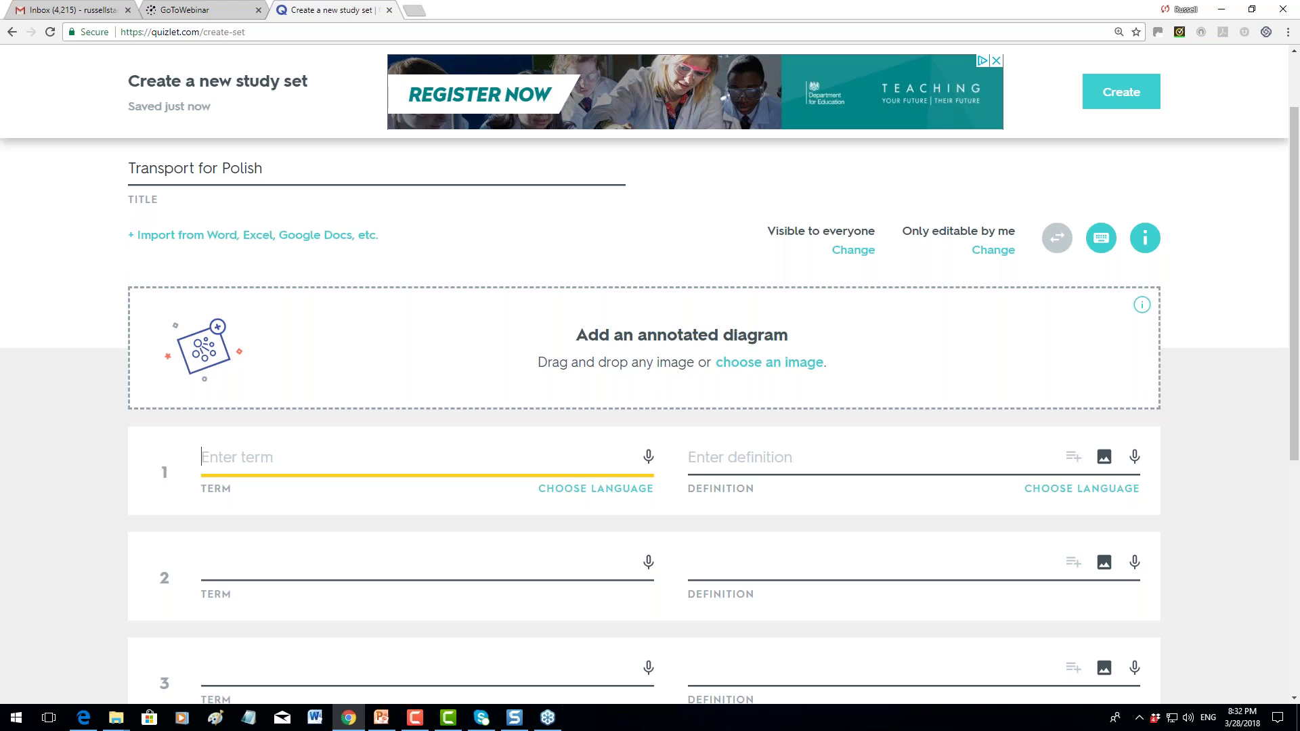
text(Car)
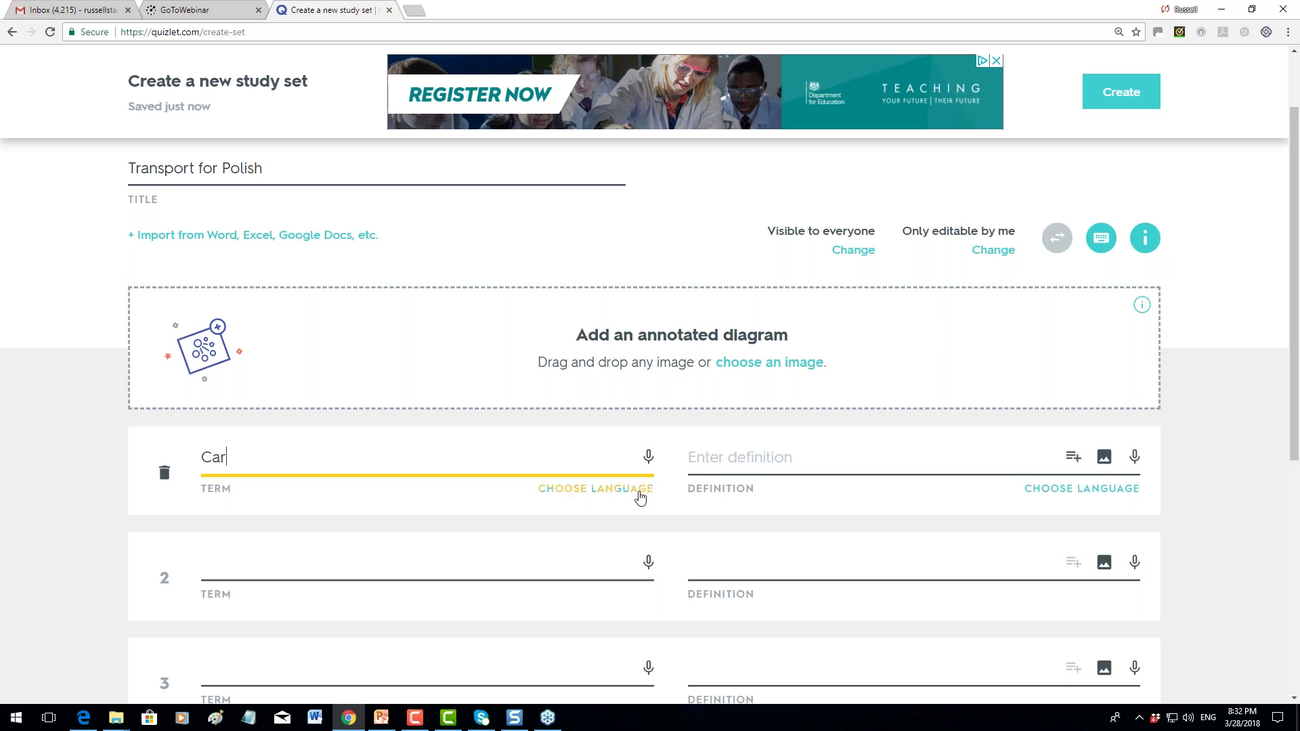
click(616, 488)
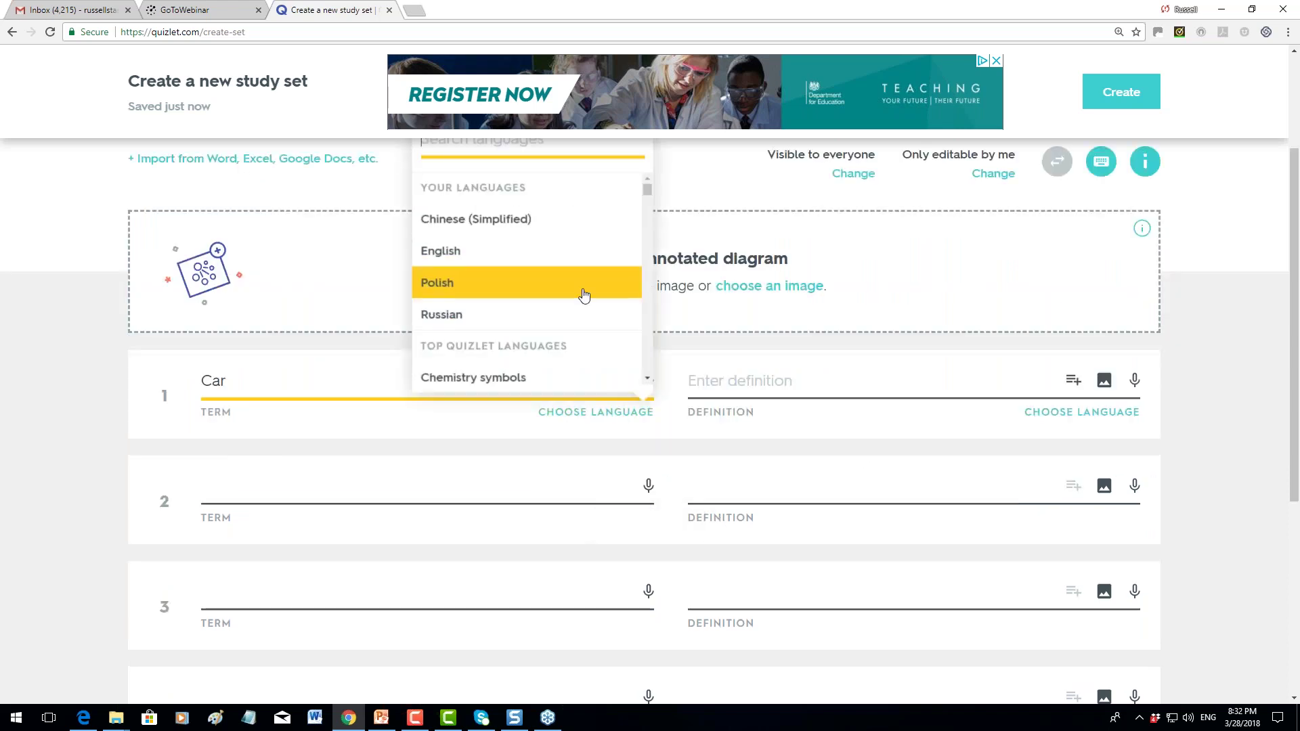
click(451, 257)
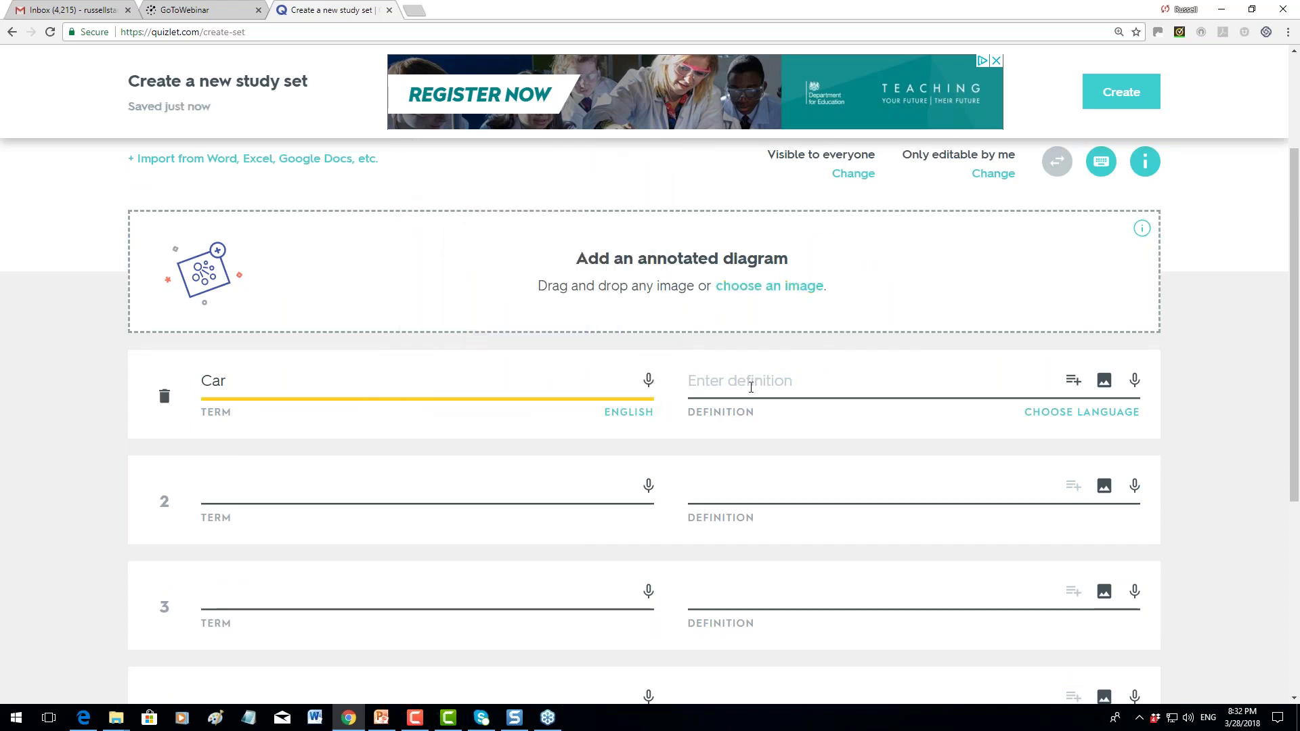
click(739, 389)
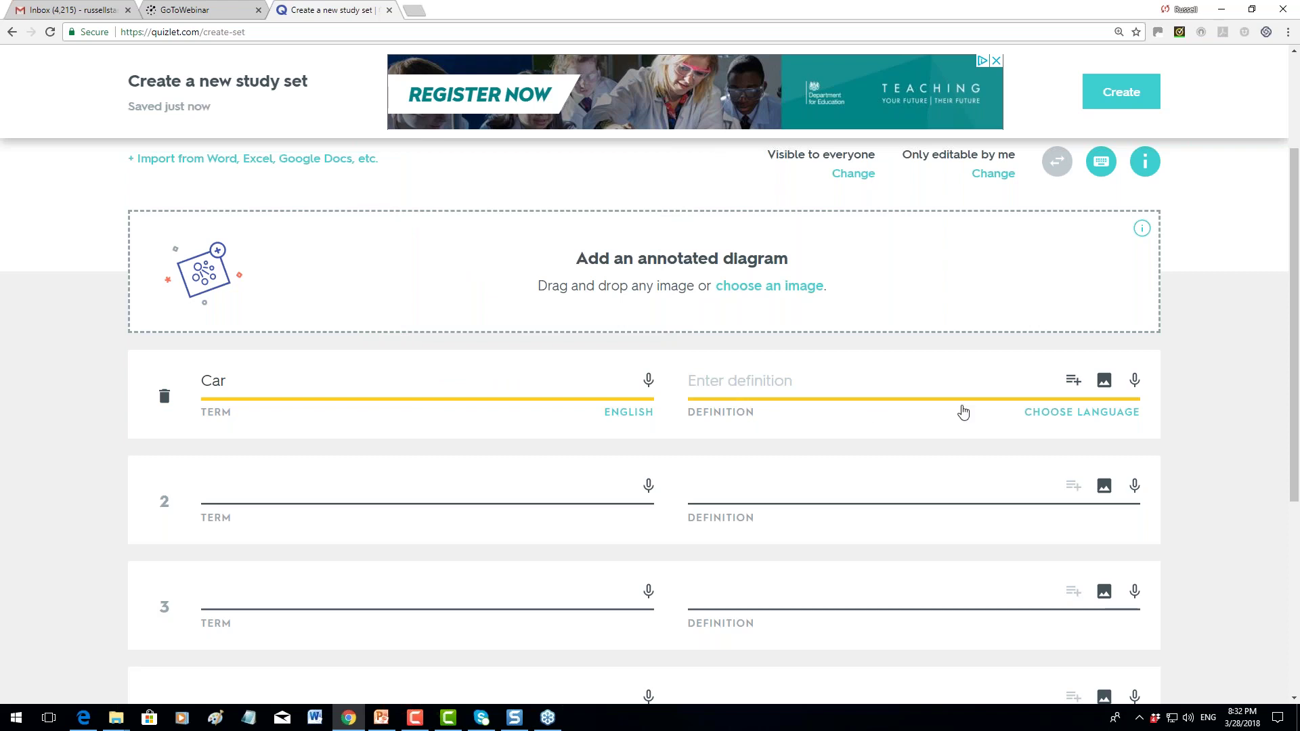
click(1047, 416)
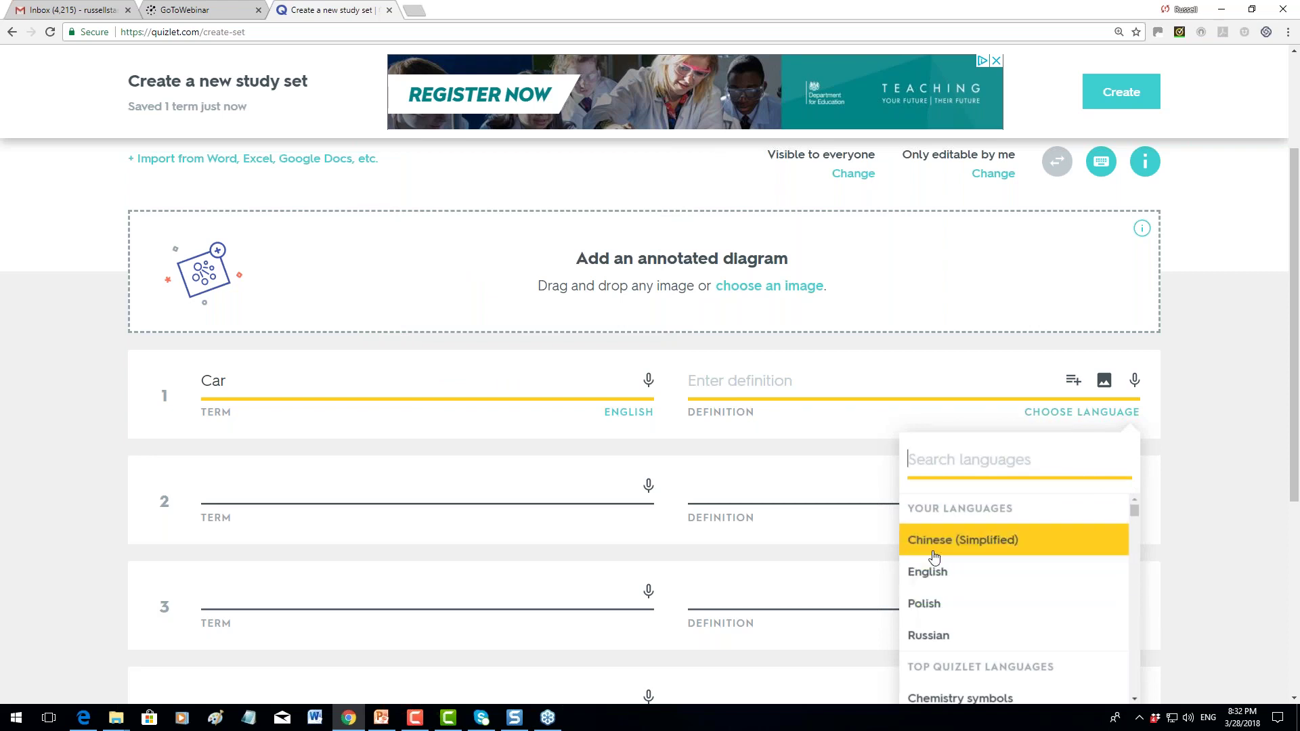
click(931, 603)
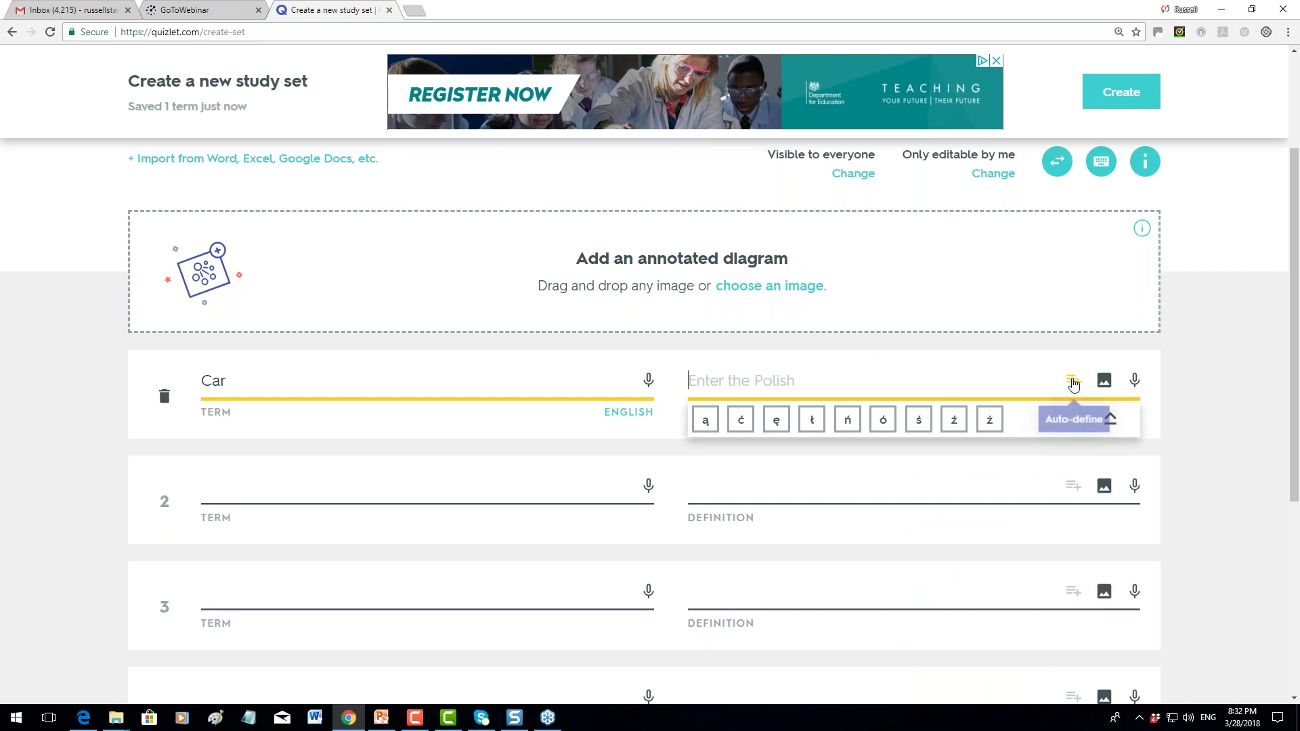
Give the Car card the auto-defined translation Samochód and the picture of the silver car
click(1074, 385)
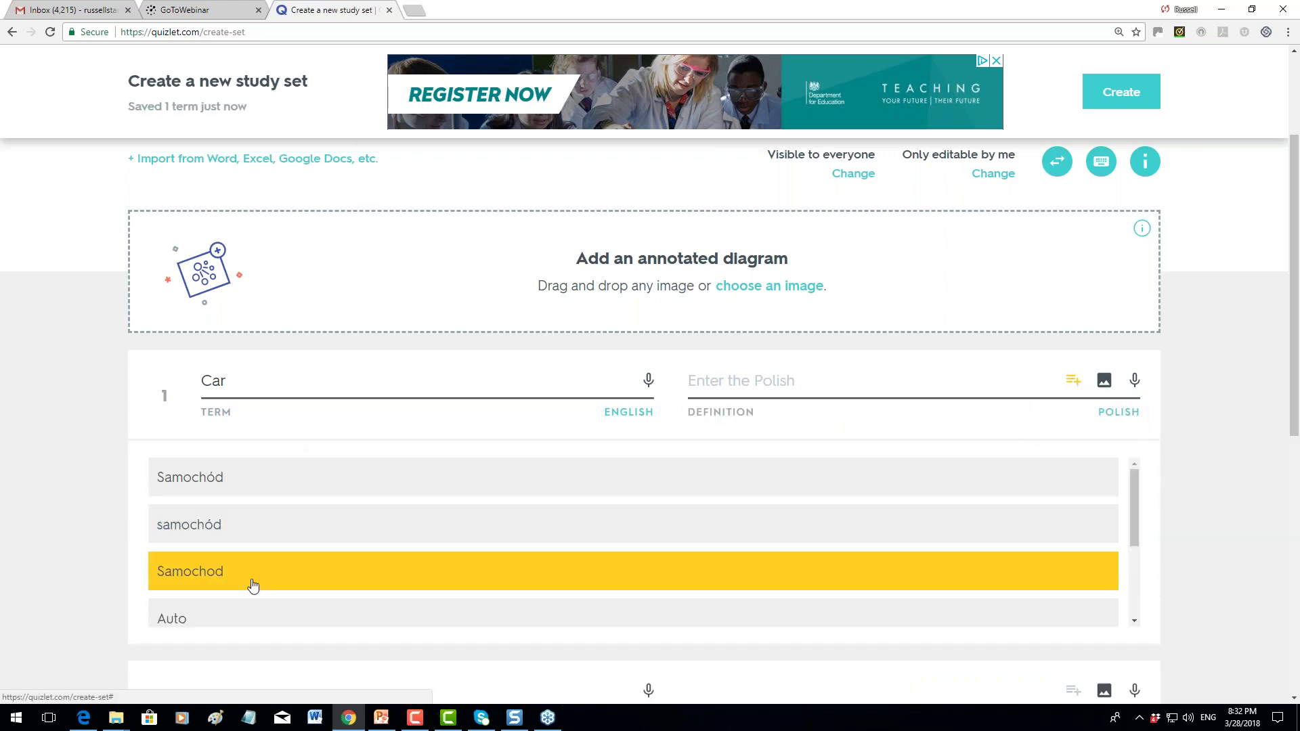
click(282, 479)
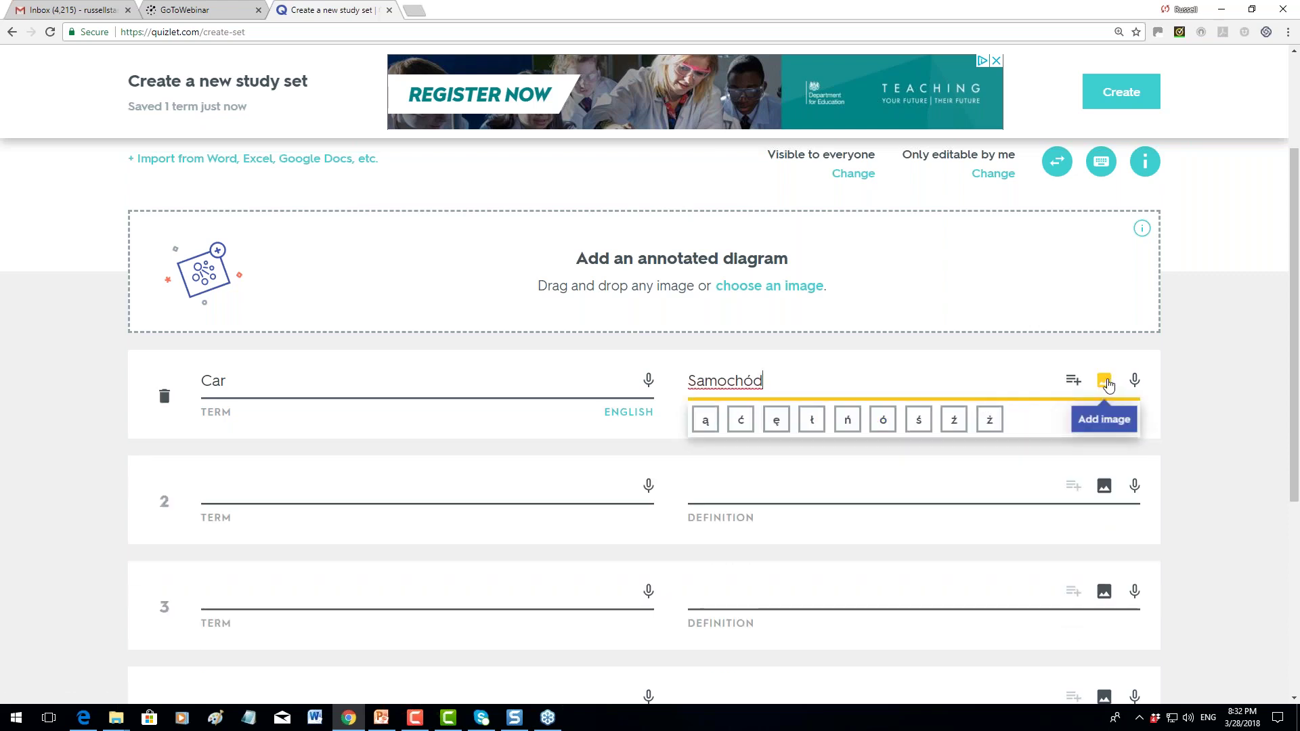
click(1106, 382)
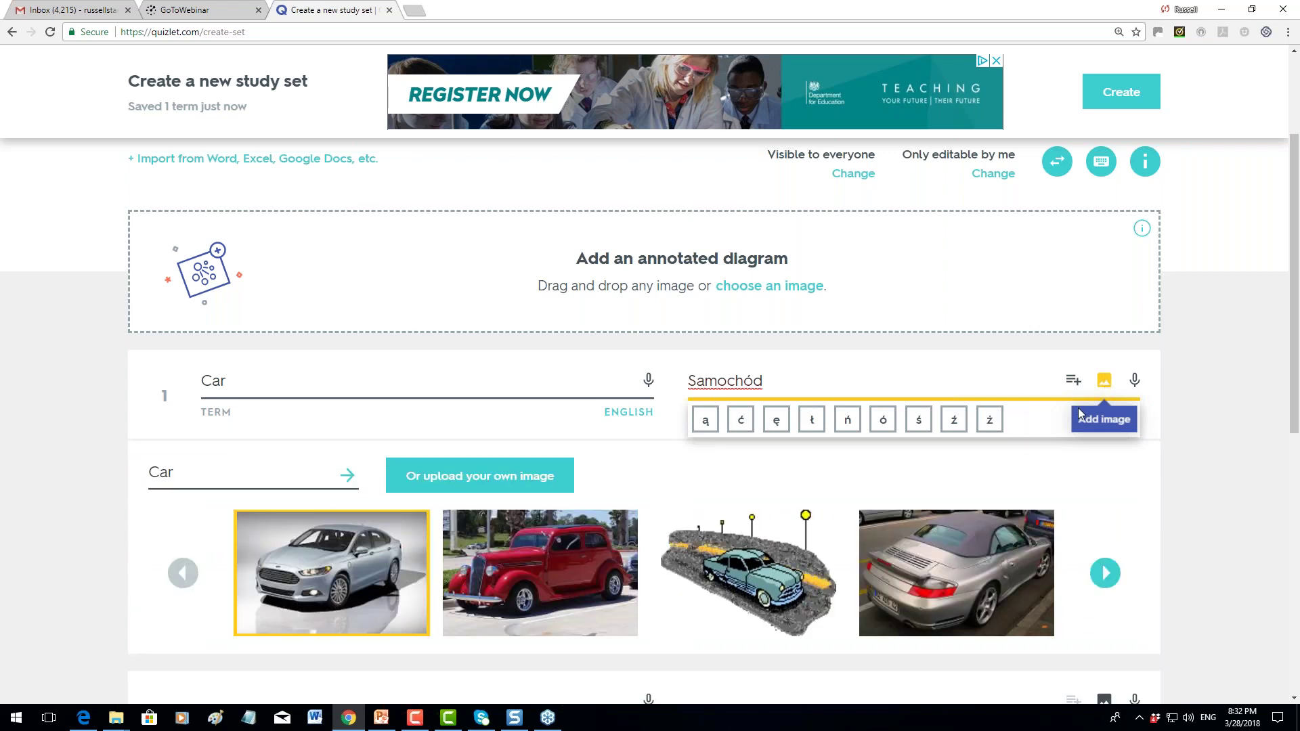
click(333, 575)
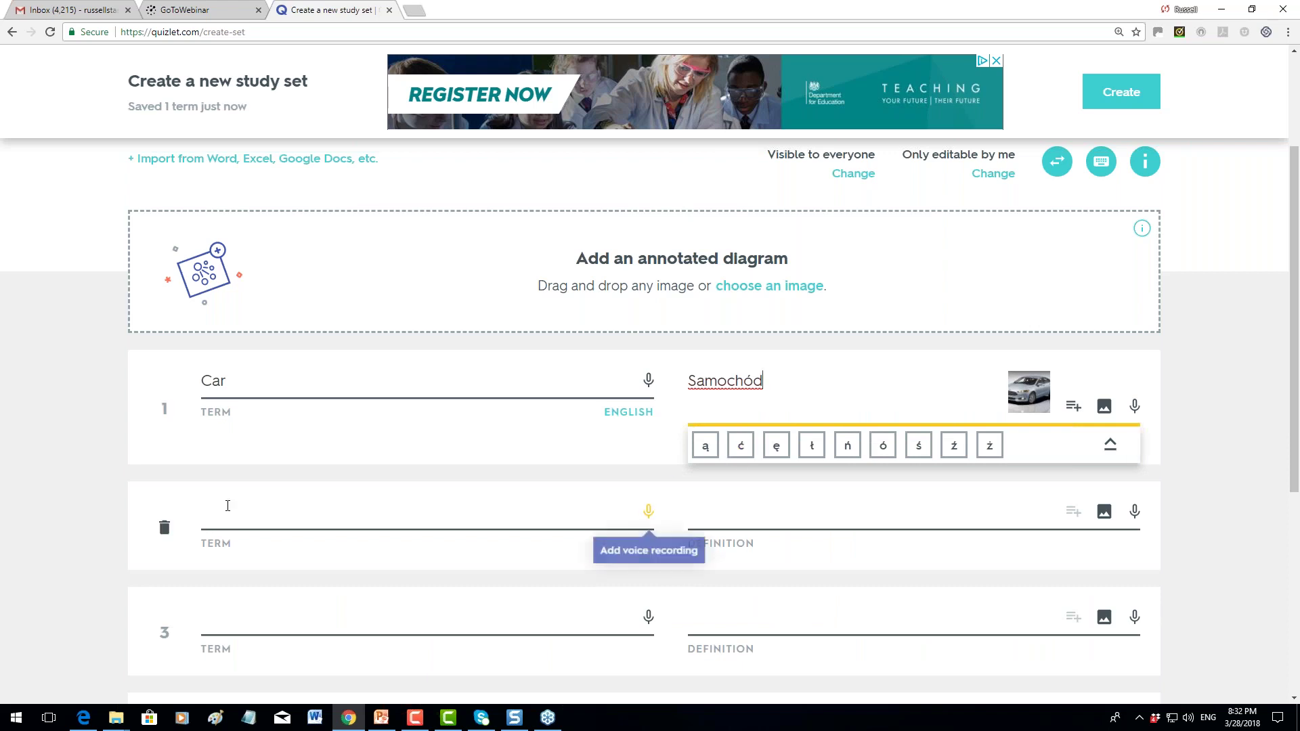
Enter Bus as the second term and use the auto-defined translation Autobus as its definition
click(230, 519)
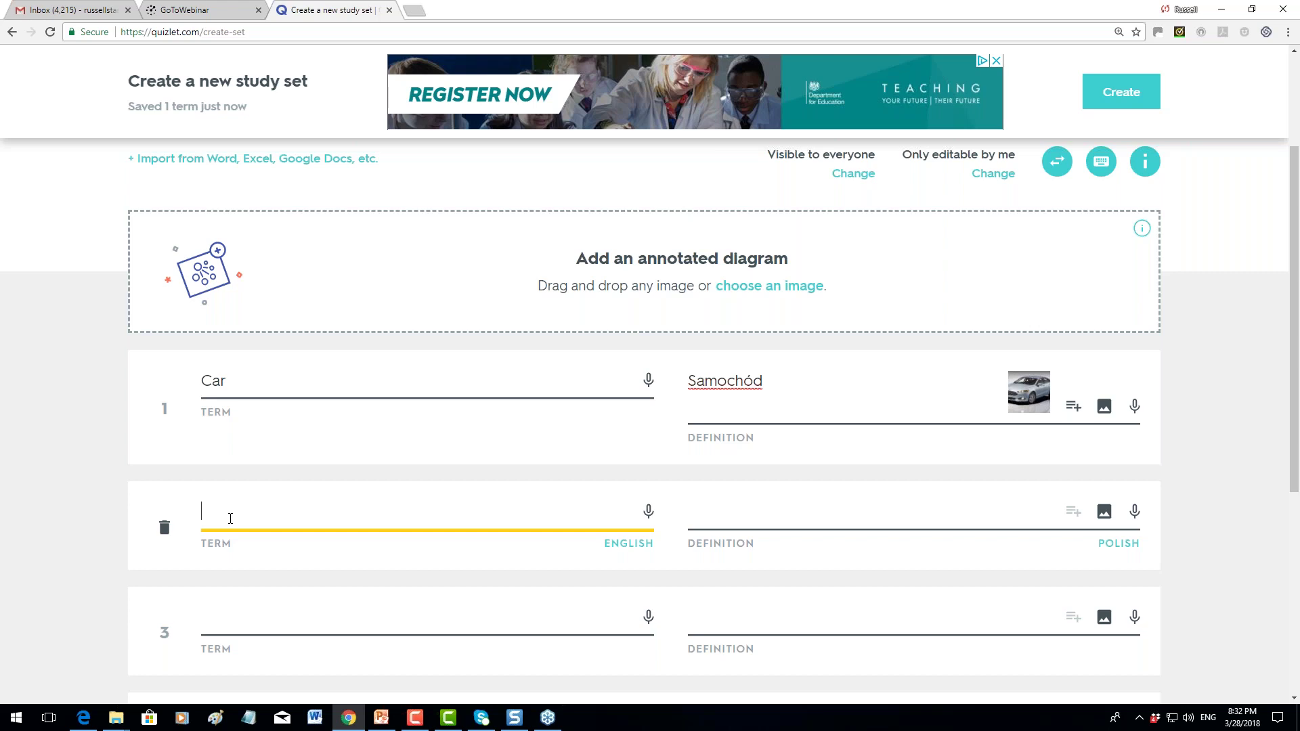
text(Bus)
click(718, 550)
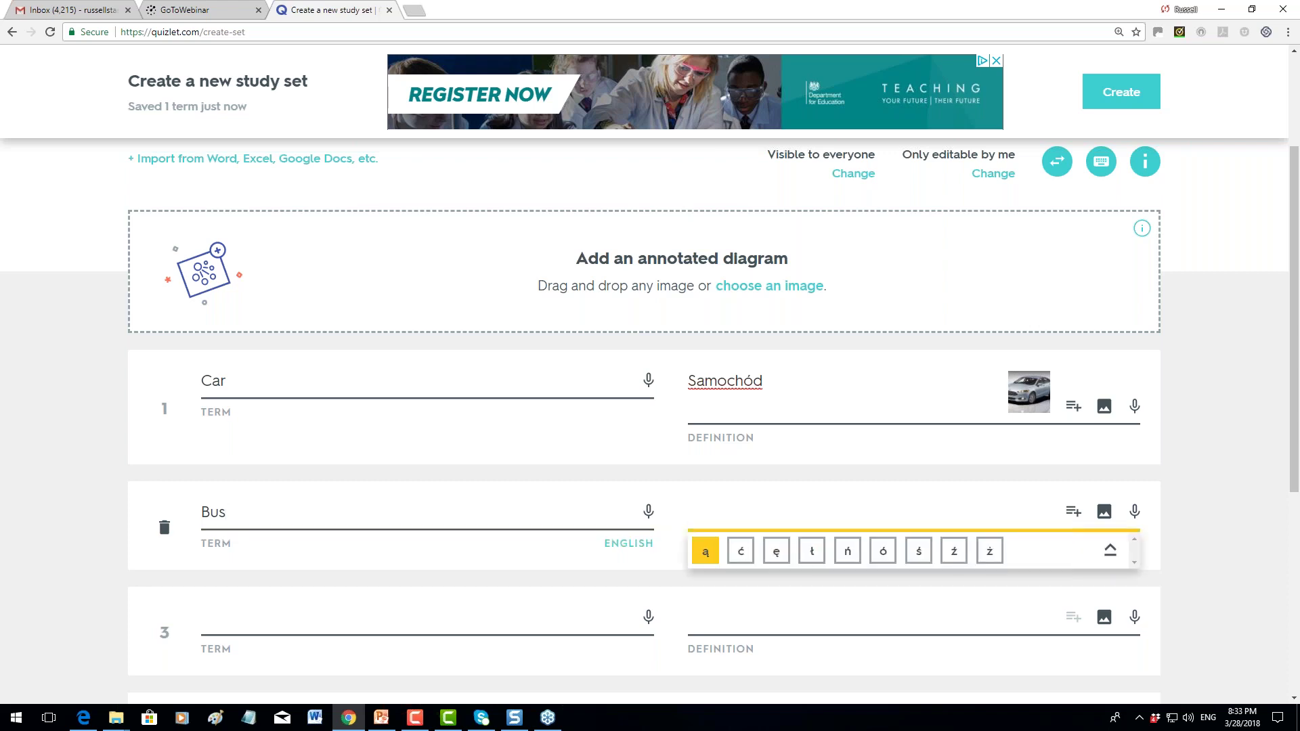
click(1072, 515)
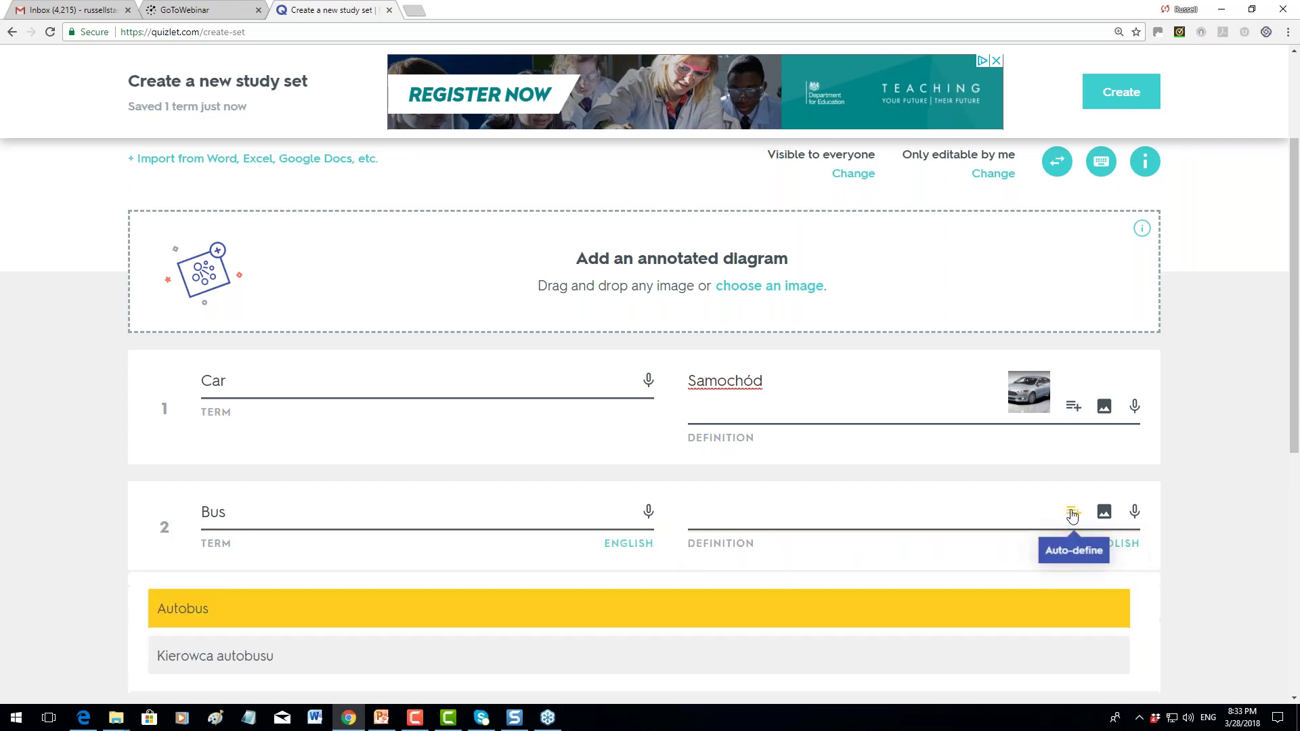
click(268, 610)
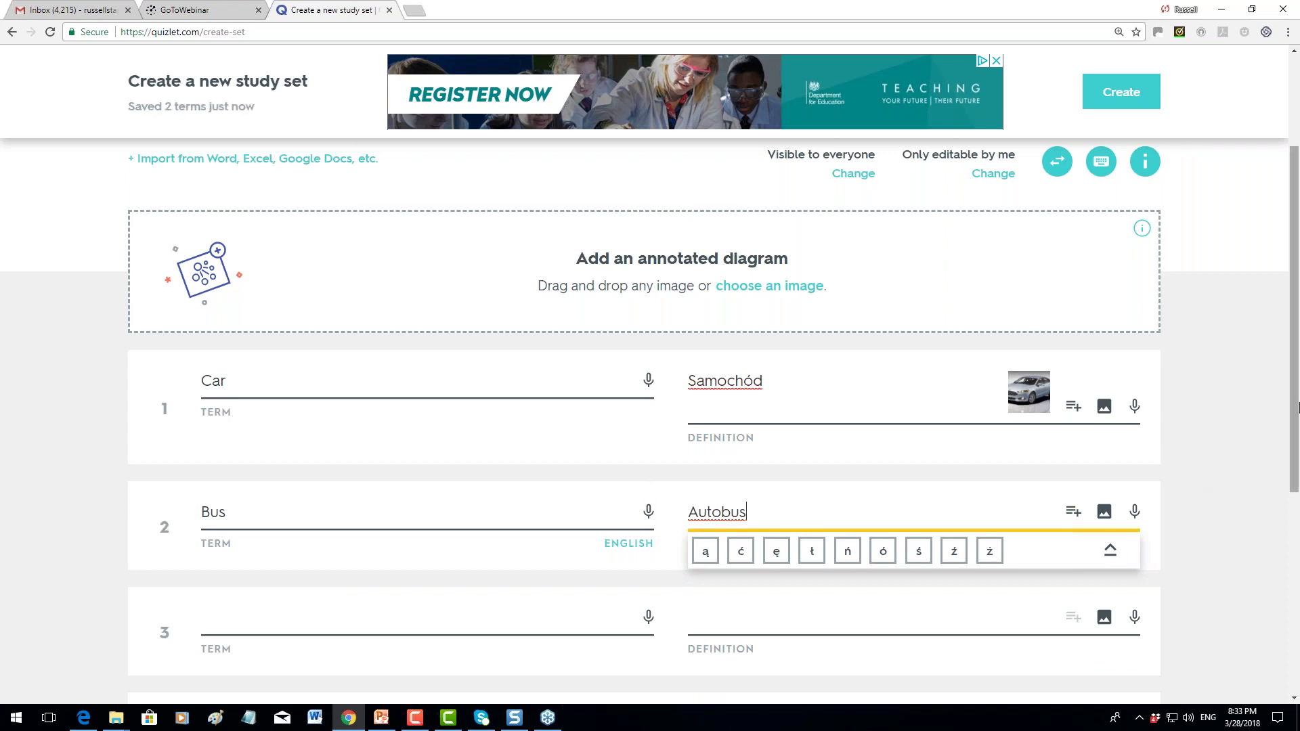
Enter Lorry as the third term and use the auto-defined translation Ciężarówka as its definition
scroll(1190, 513, down, 2)
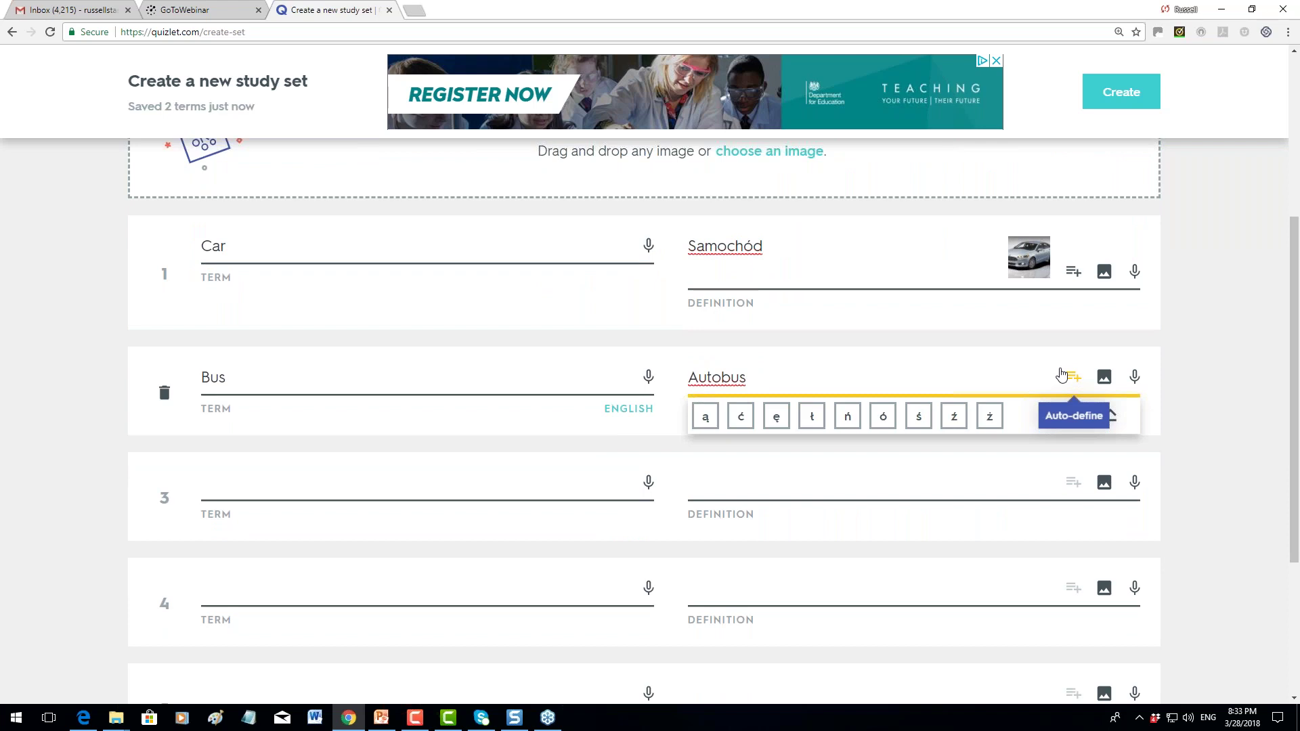
click(386, 491)
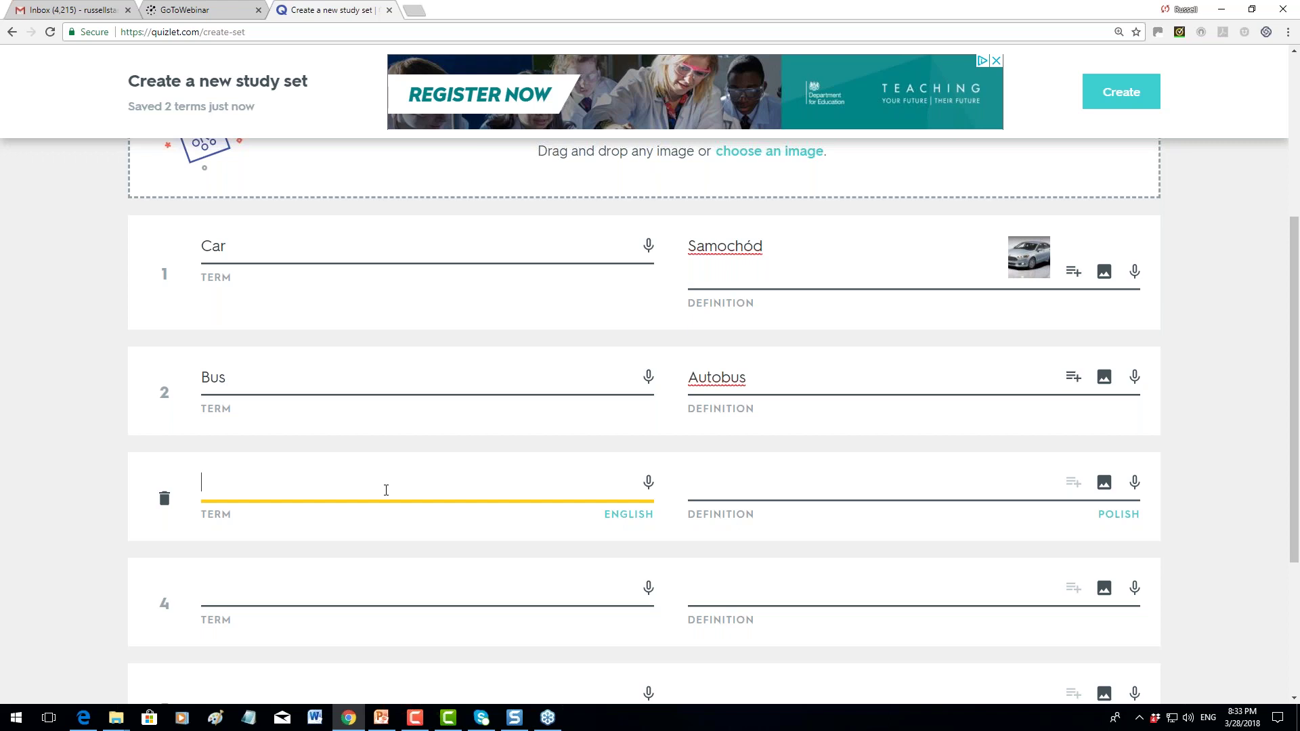
text(B)
key(BackSpace)
text(Lorry)
click(1074, 484)
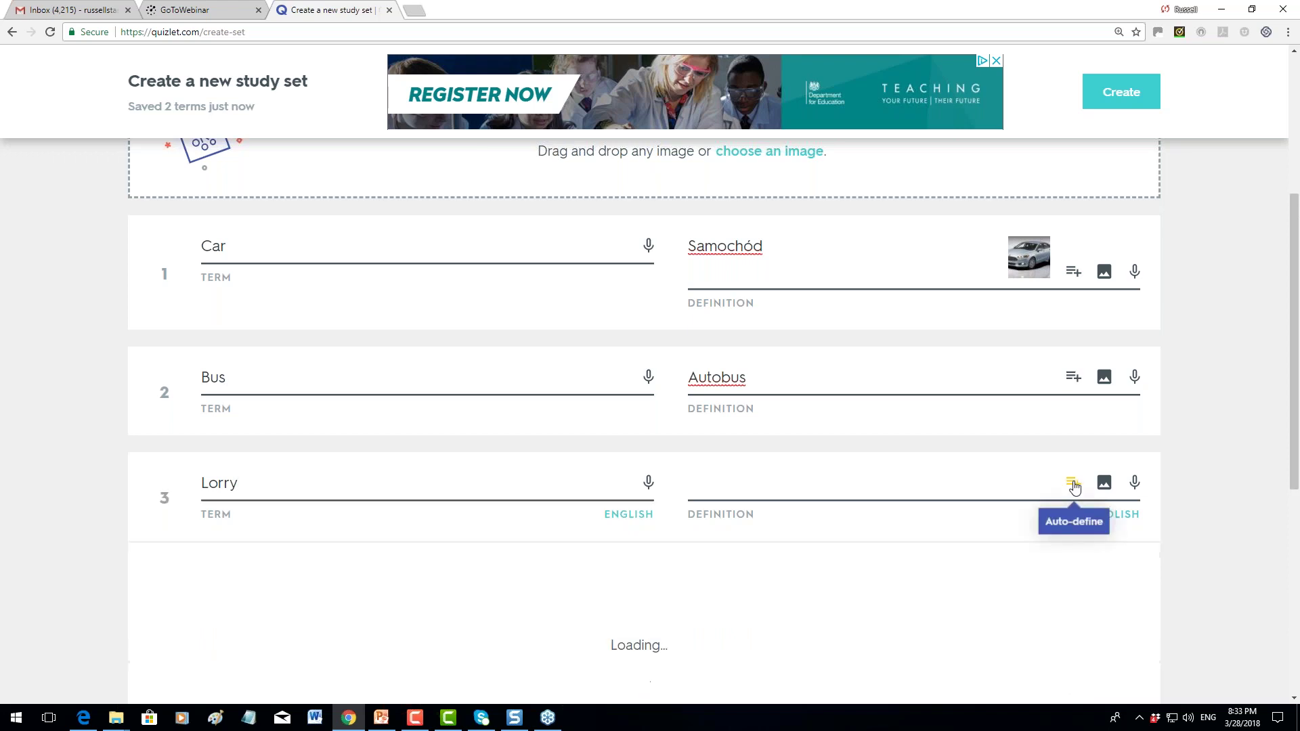
drag(1295, 422, 1289, 481)
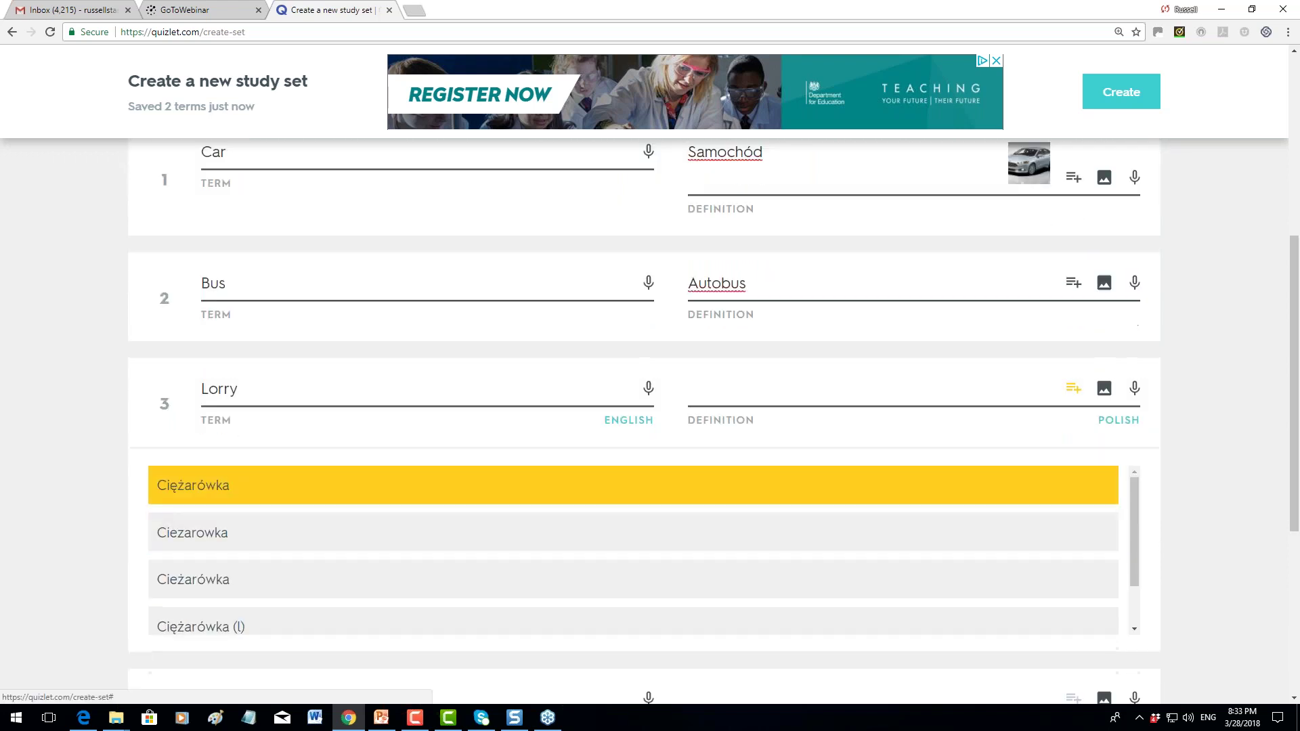
click(290, 489)
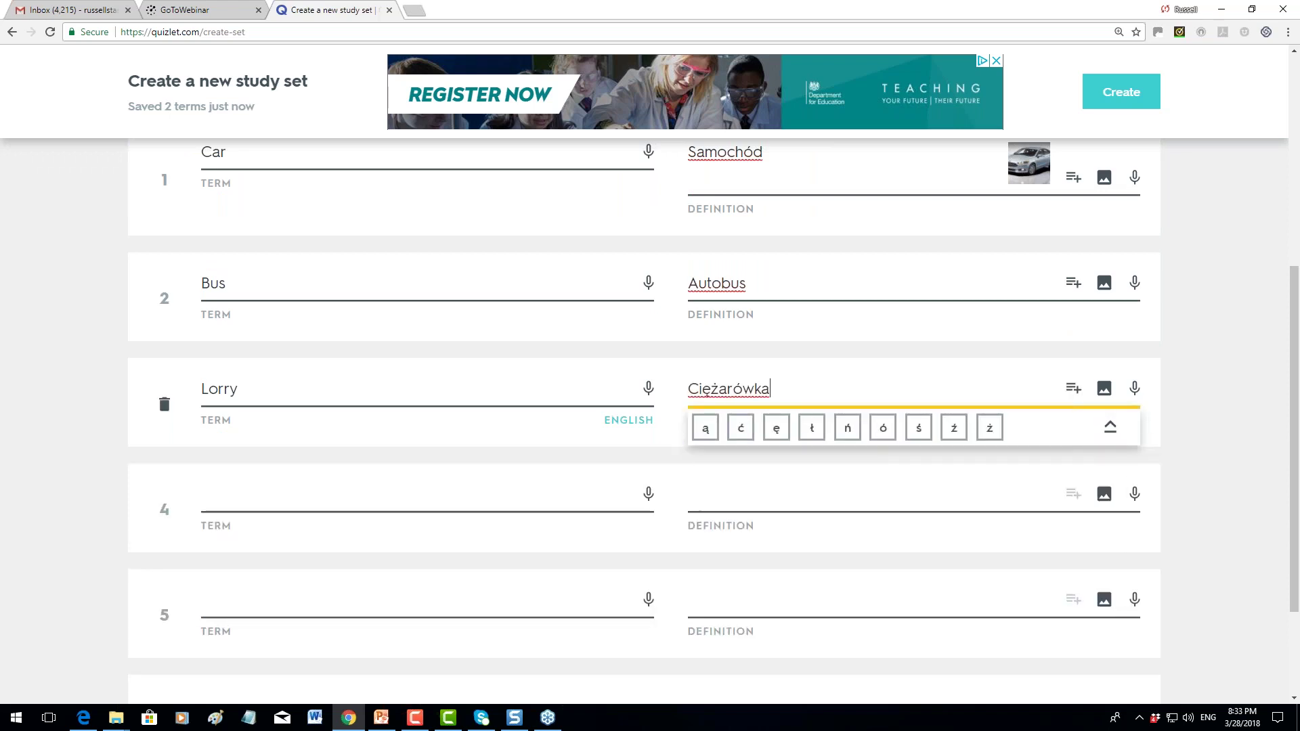
Add the city bus picture to the Bus card and the blue lorry picture to the Lorry card
click(1105, 283)
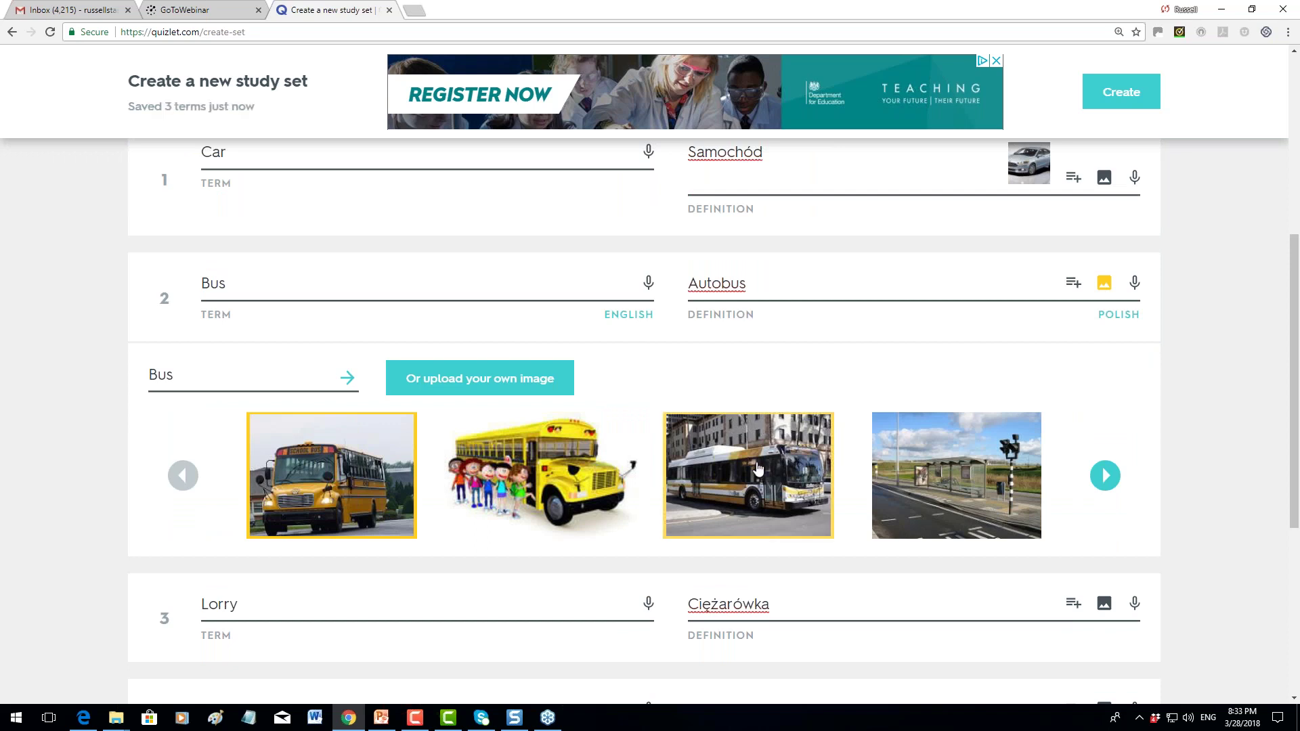
click(756, 477)
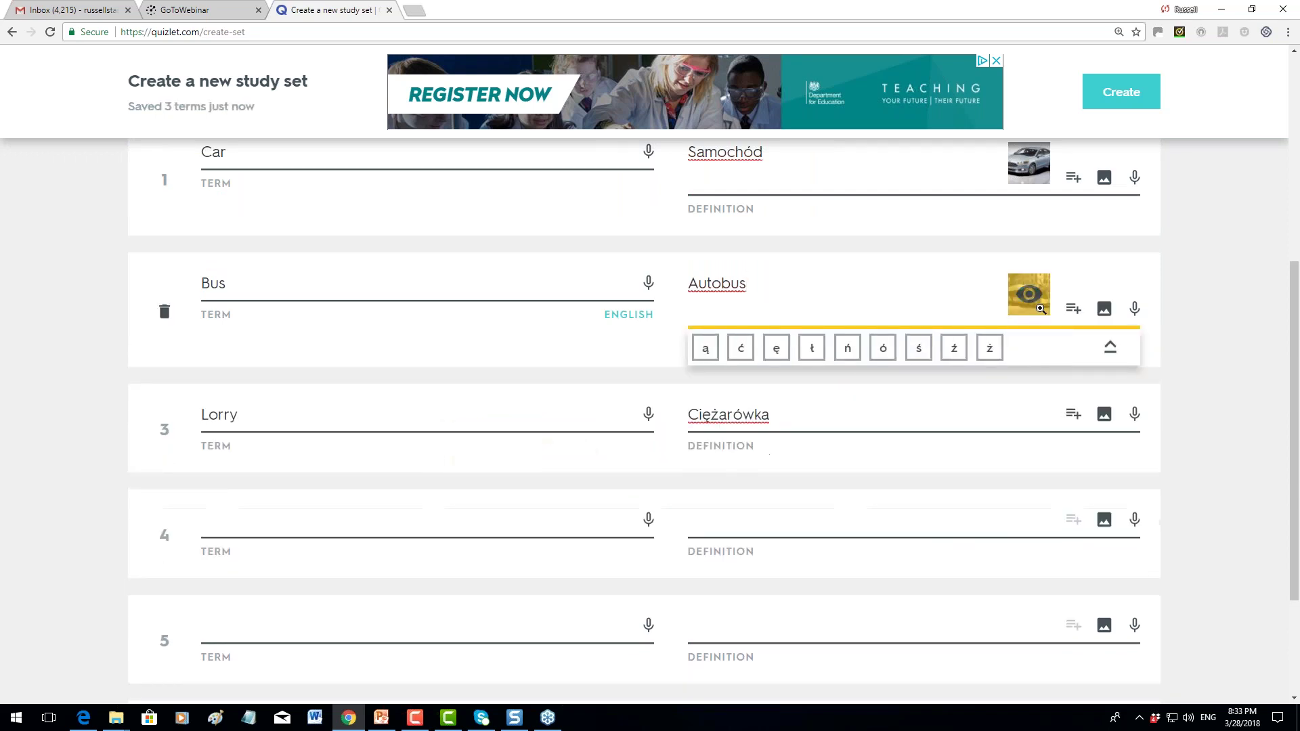
click(1074, 418)
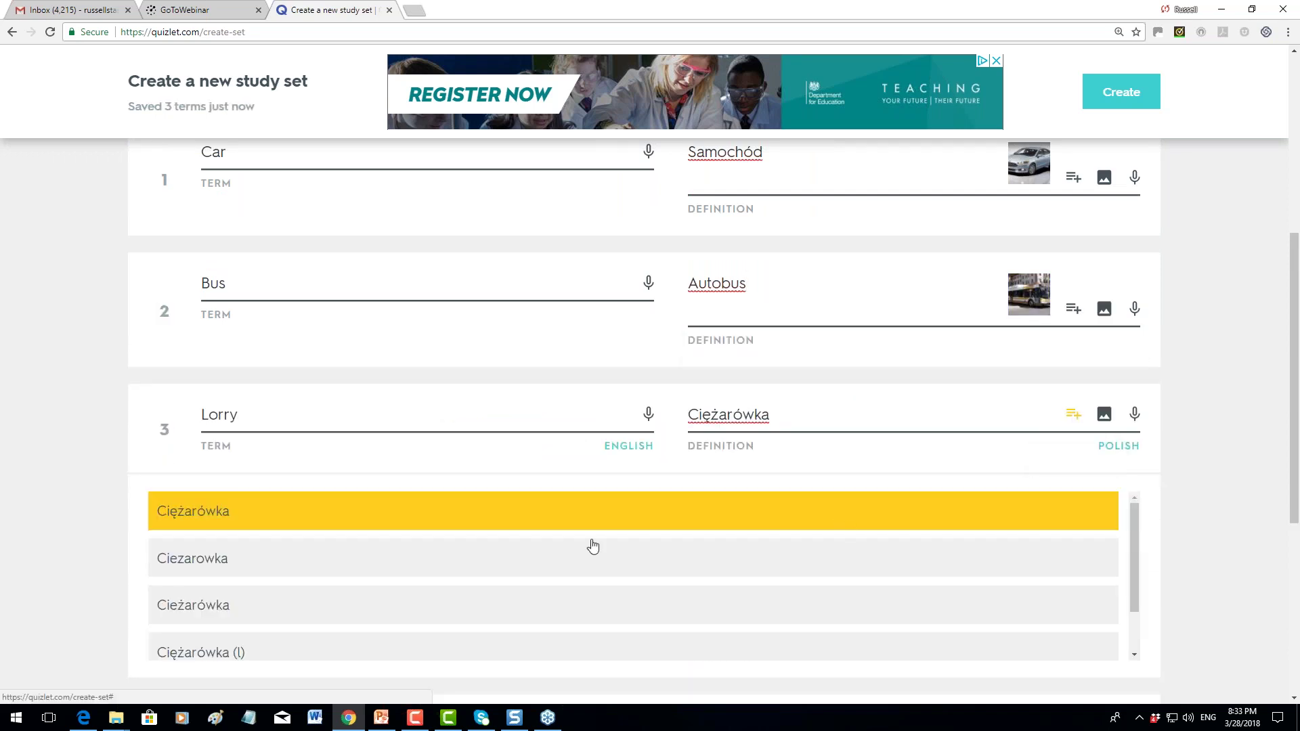
click(1105, 414)
click(589, 566)
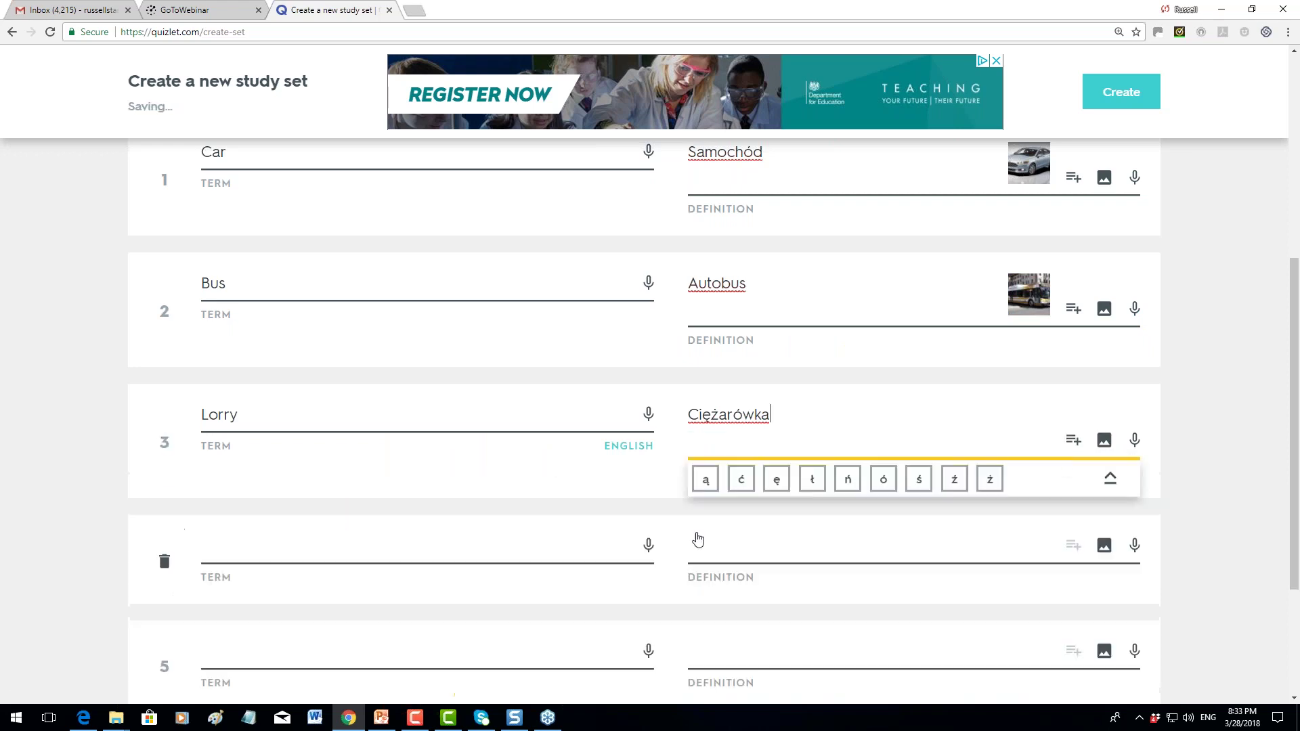
View the voice recording option for the Samochód definition and close it by returning to the Car term
drag(1295, 301, 1293, 204)
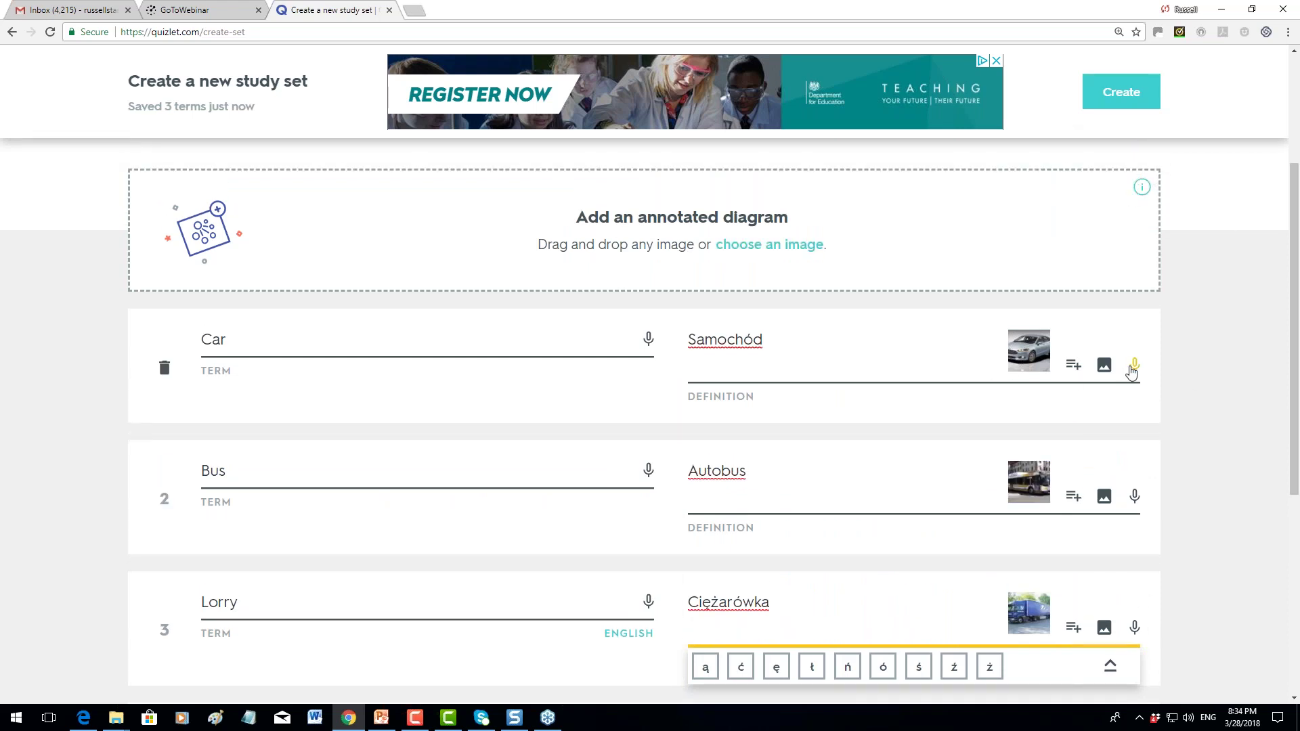
click(1135, 370)
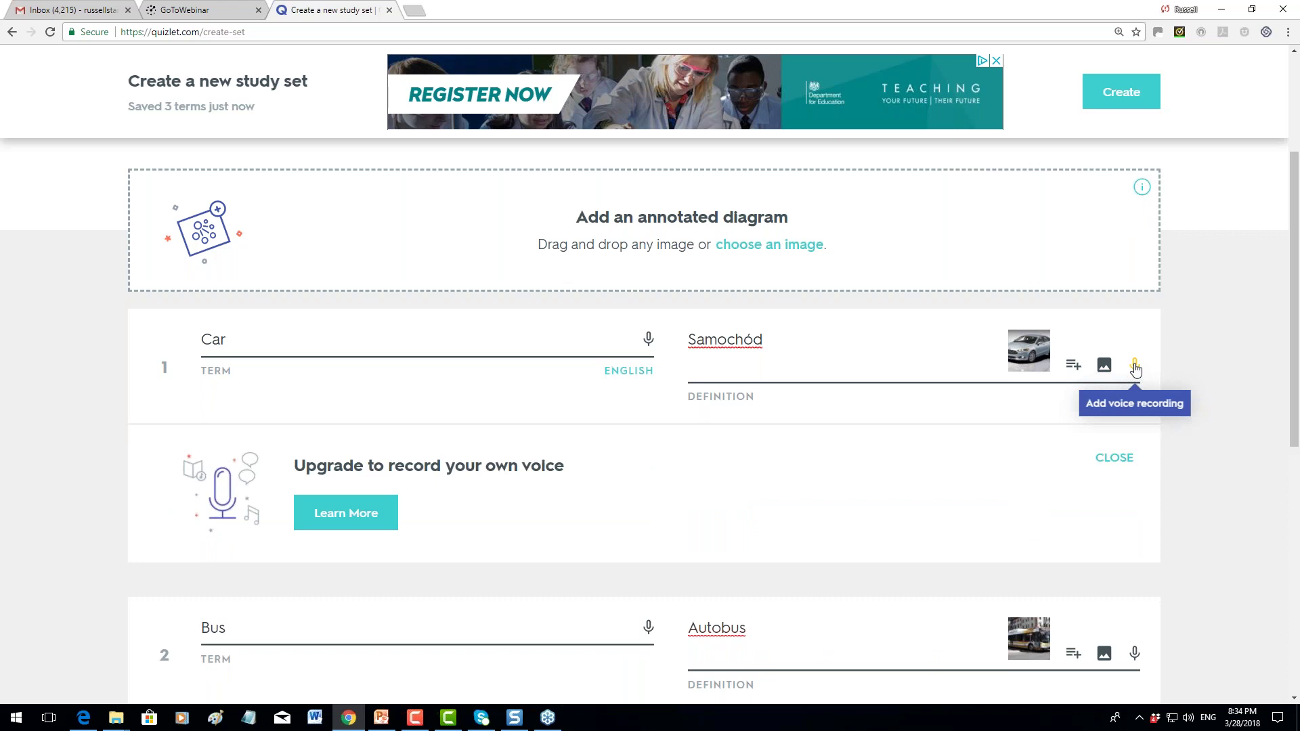
click(1110, 460)
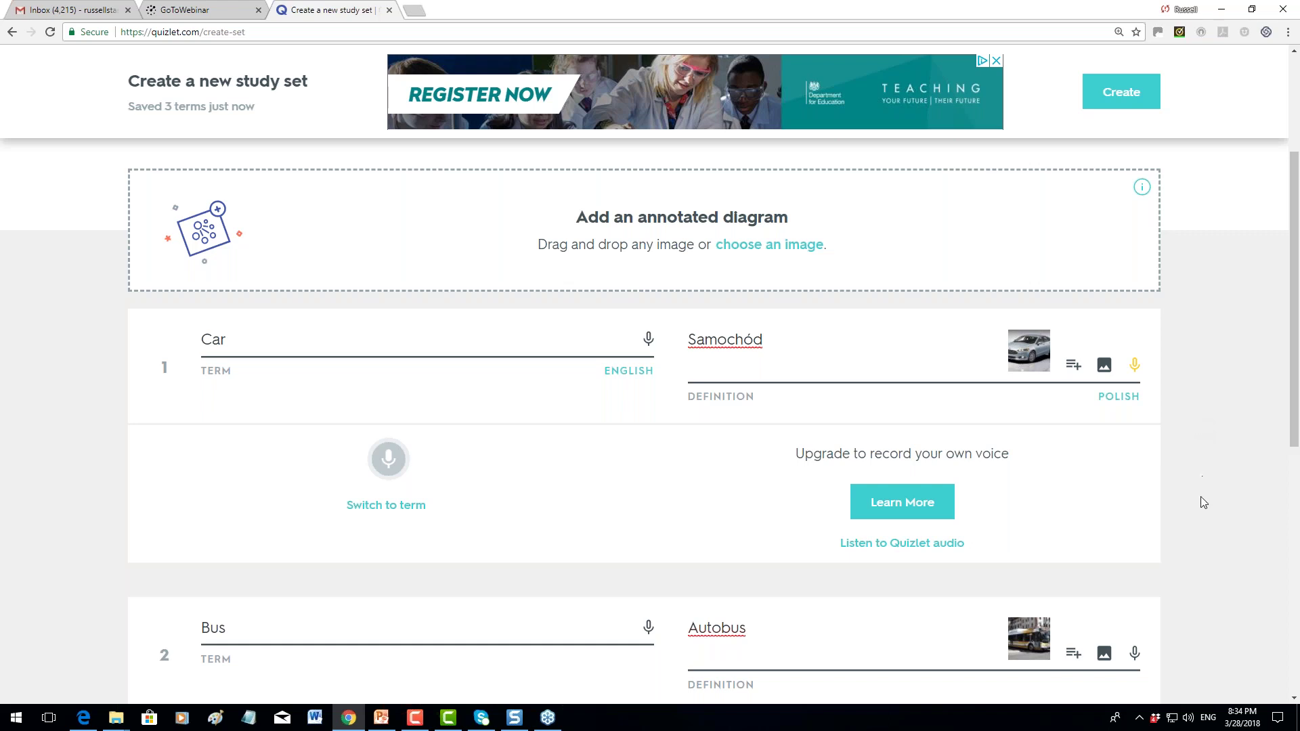
drag(1296, 399, 1283, 428)
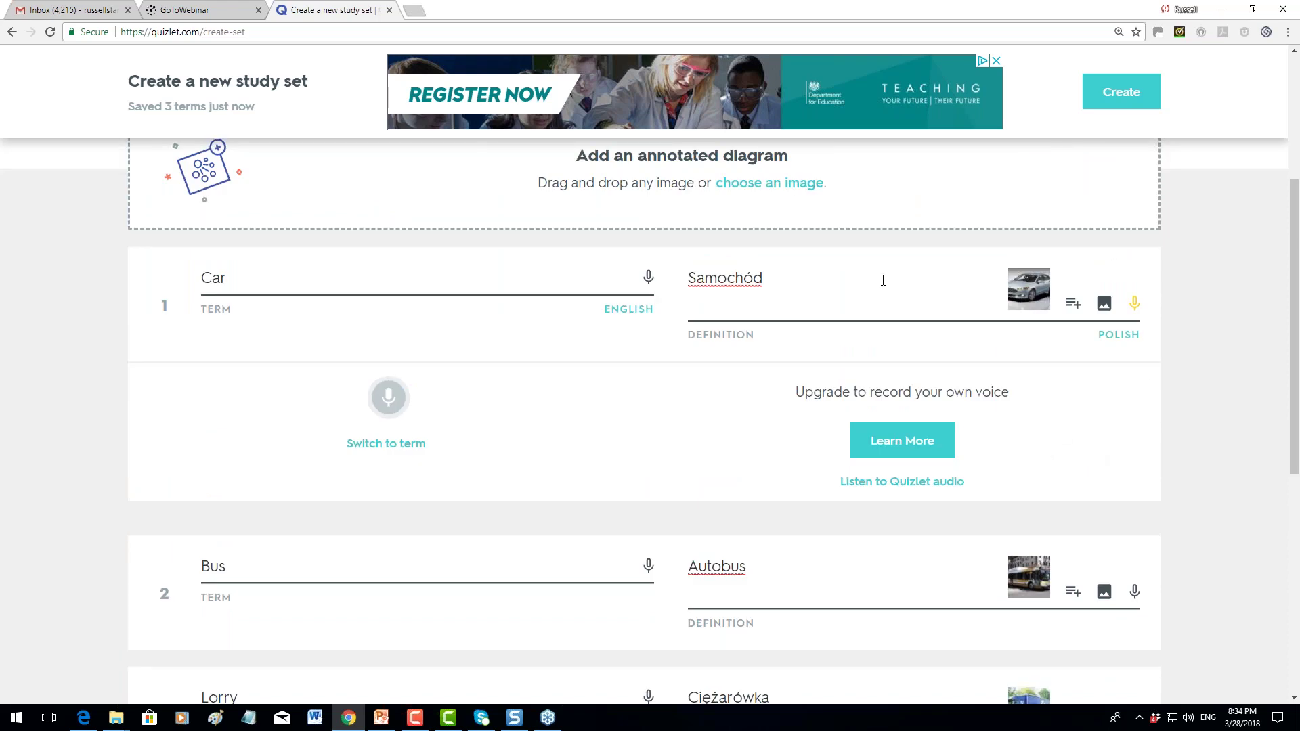
click(207, 277)
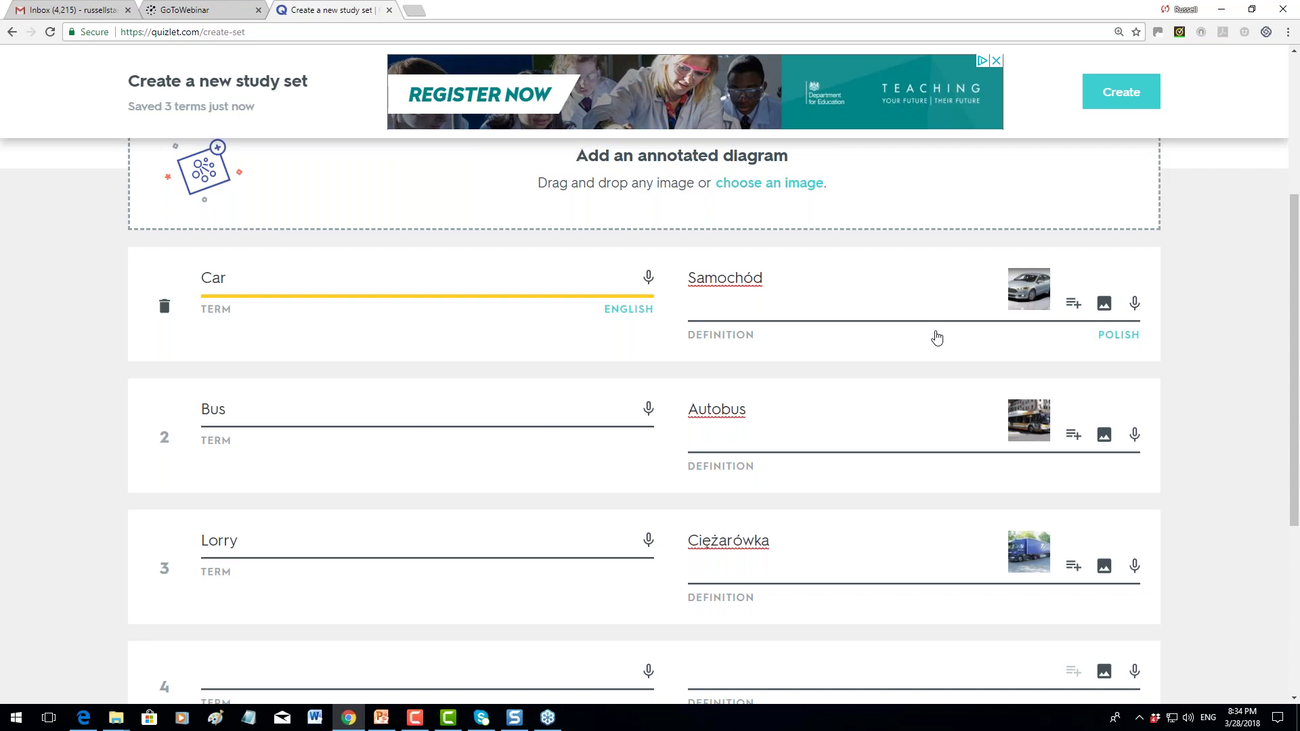
Review the Car, Bus and Lorry cards and create the Transport for Polish study set
drag(1294, 431, 1295, 478)
scroll(1295, 478, down, 3)
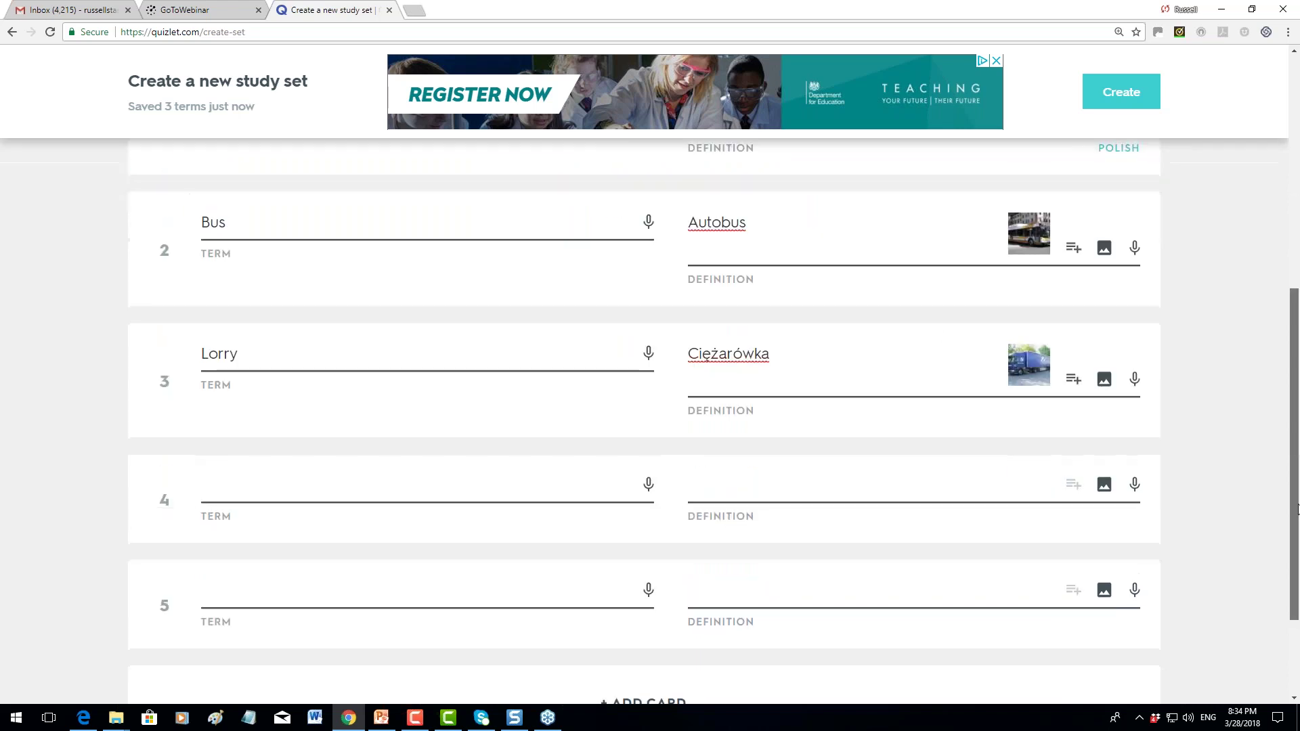
scroll(1291, 325, up, 8)
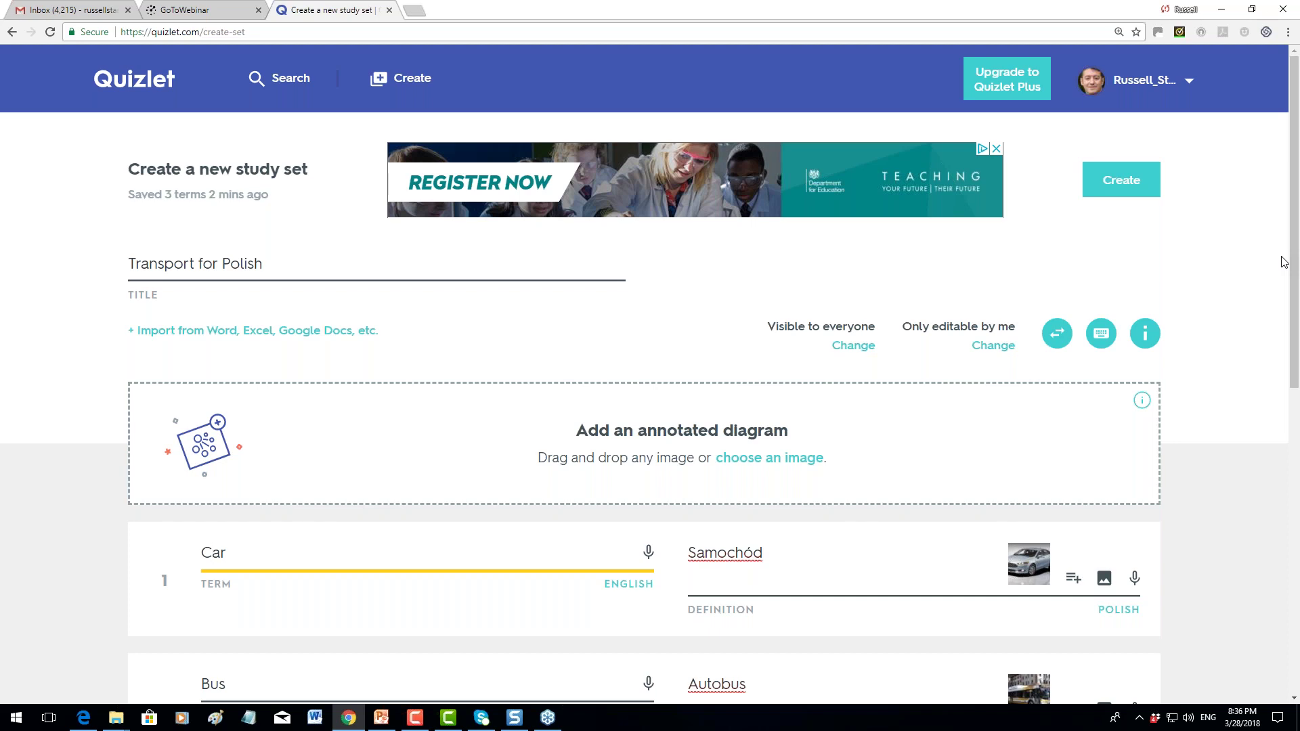
mouse_move(1297, 265)
mouse_down()
mouse_move(1293, 515)
mouse_move(1293, 246)
mouse_up()
click(1121, 186)
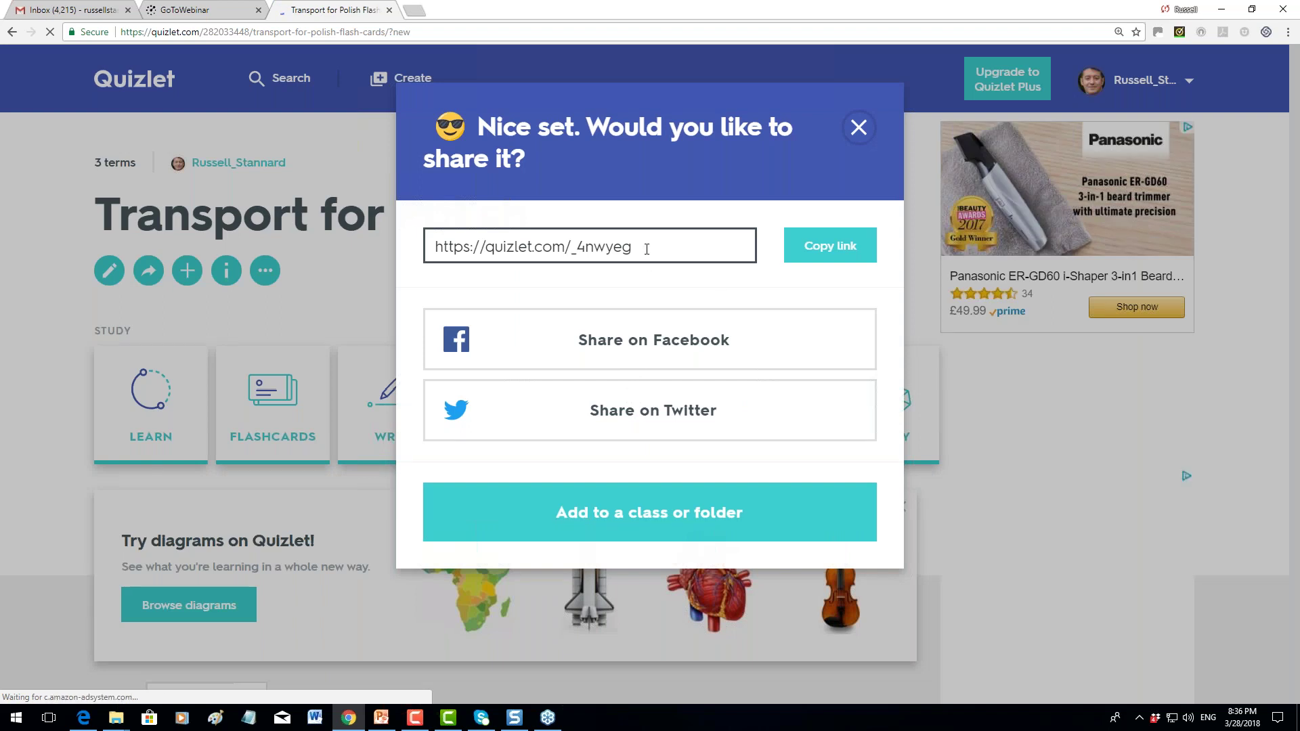
Copy the share link of the new Transport for Polish set and close the sharing dialog
drag(649, 247, 432, 244)
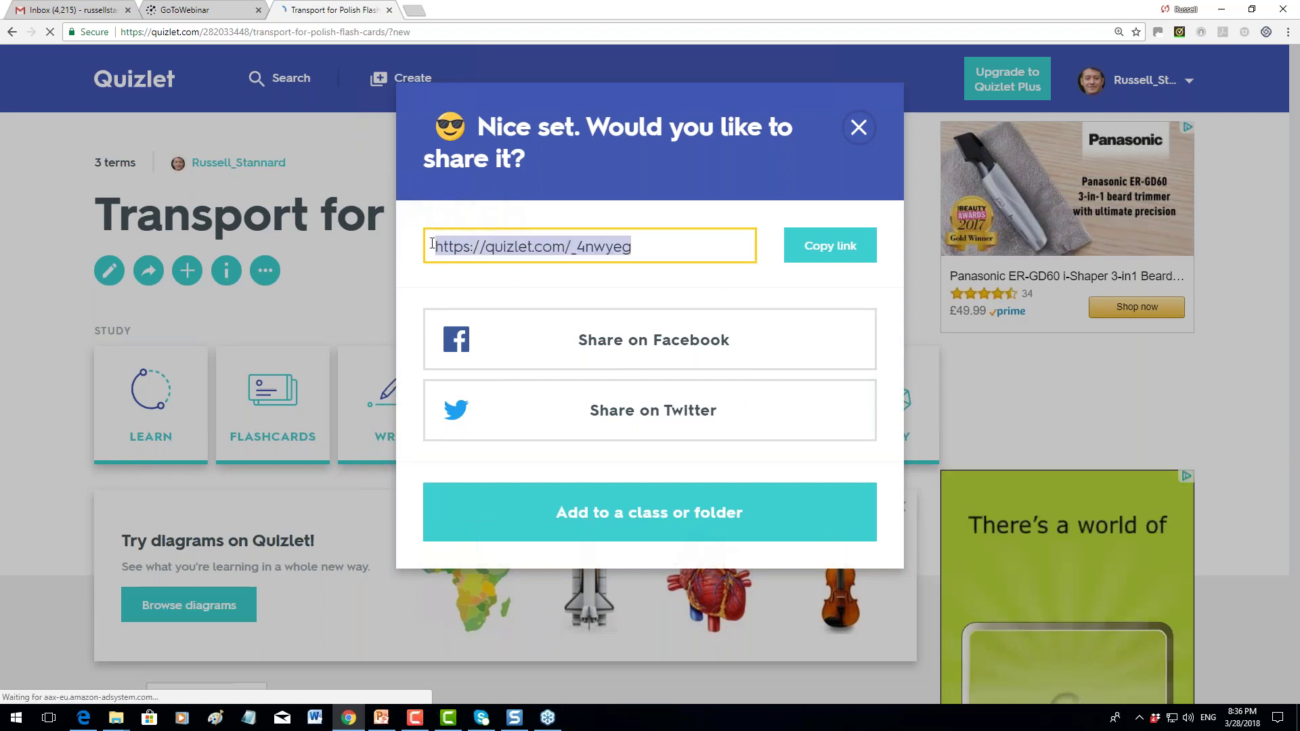
right_click(520, 250)
click(545, 258)
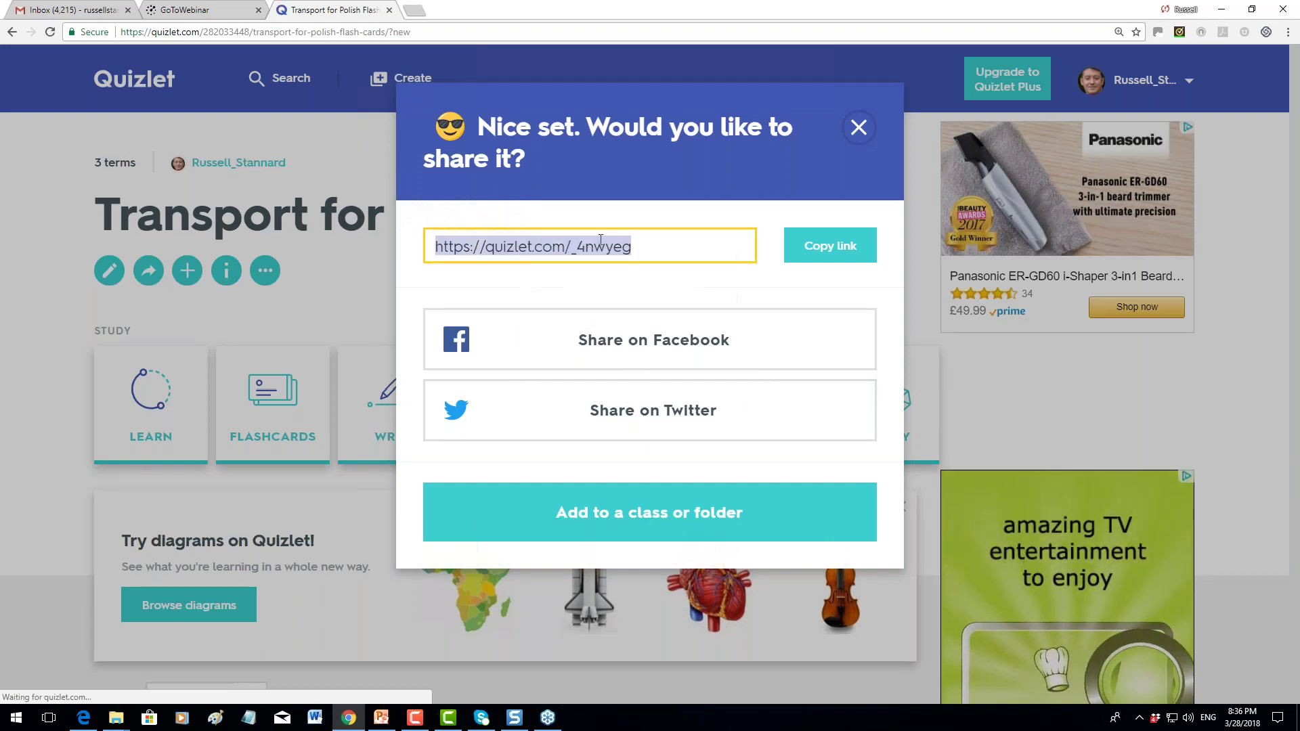
click(828, 263)
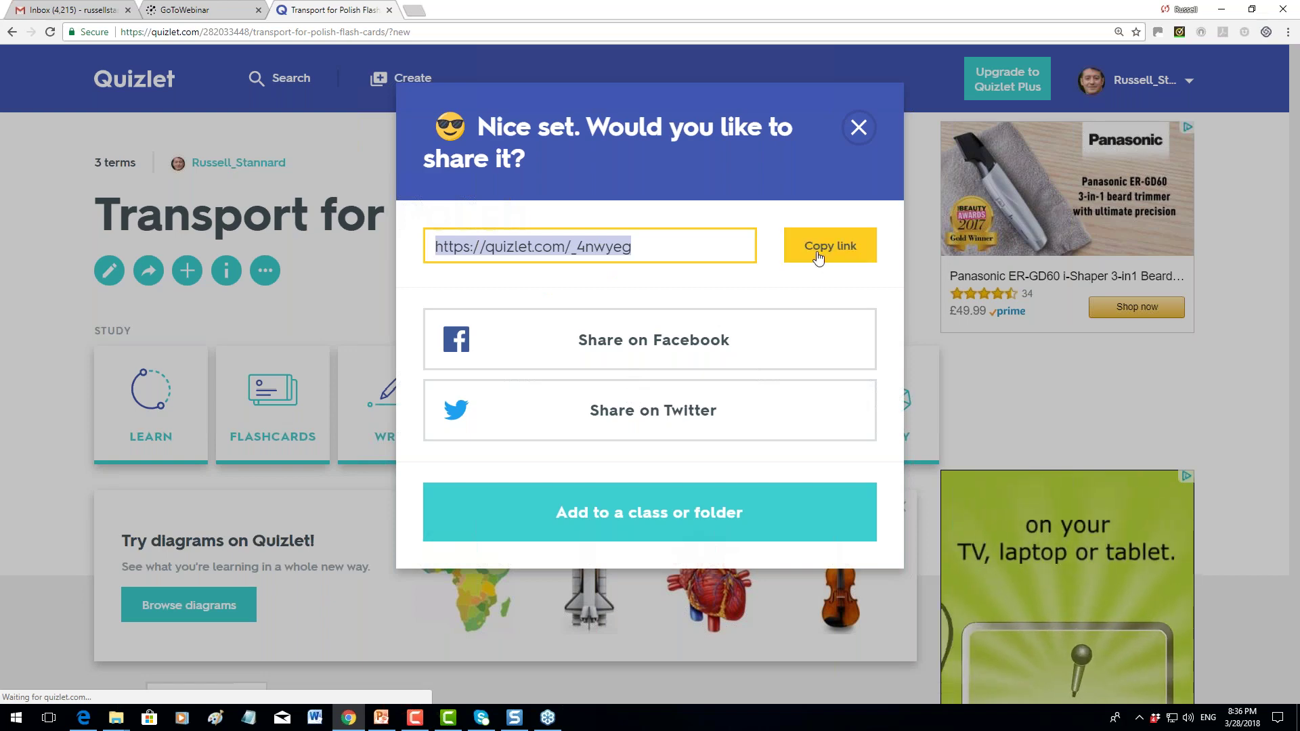
click(859, 129)
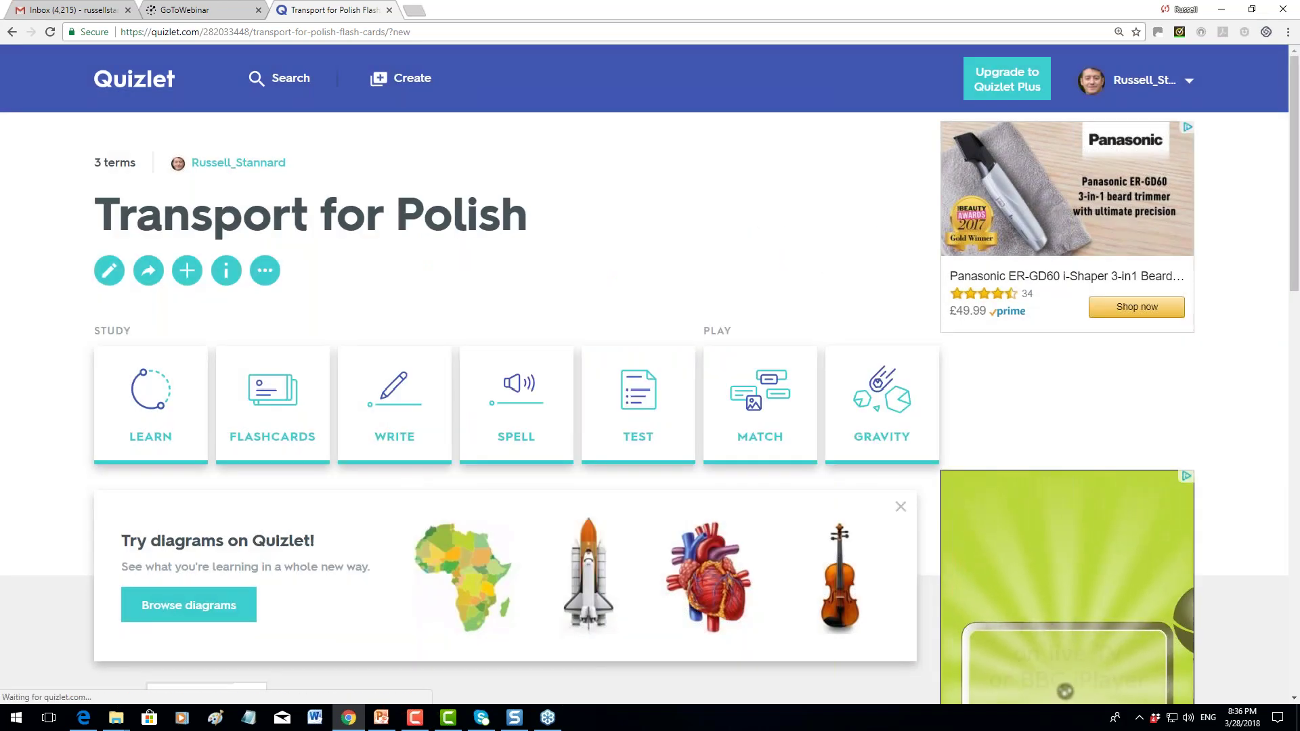
Look through the Transport for Polish set page, including its activities and its term cards with pictures
scroll(1297, 371, down, 3)
drag(1297, 371, 1298, 431)
scroll(1298, 409, up, 2)
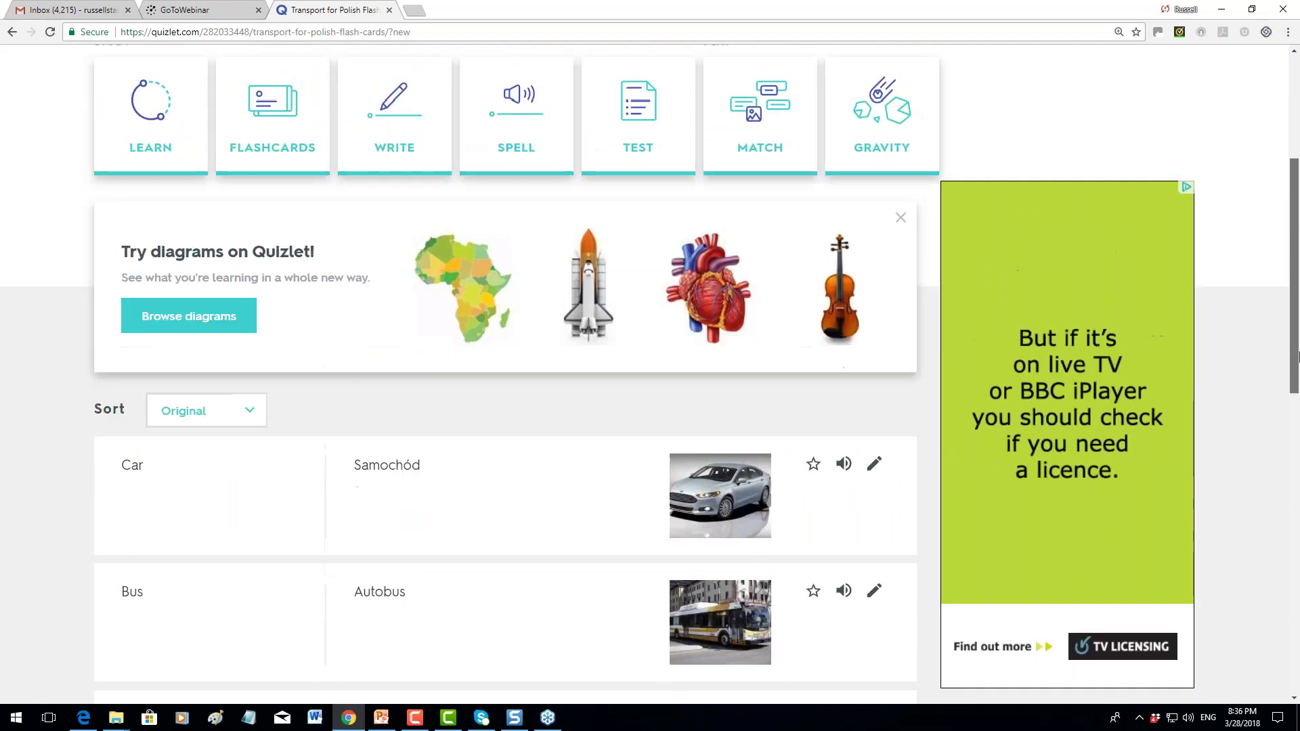
scroll(1298, 345, down, 2)
scroll(1299, 345, up, 3)
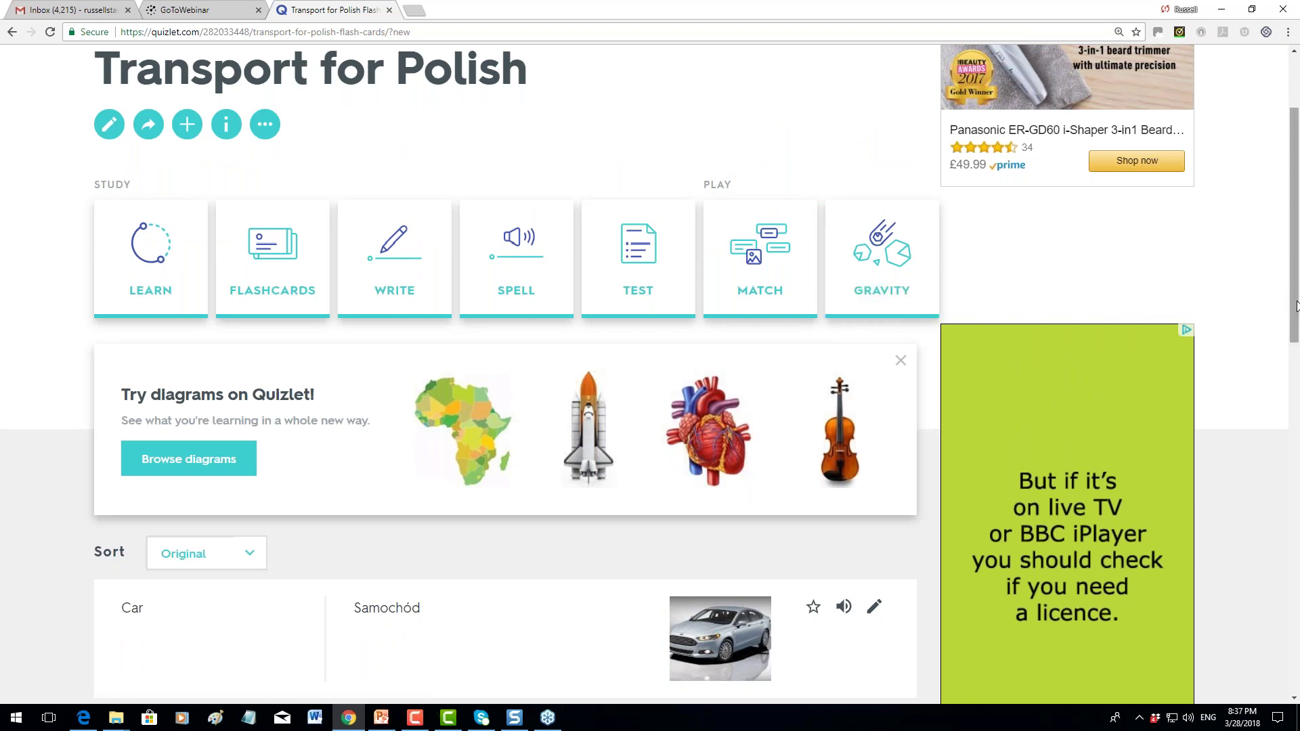
scroll(1297, 298, up, 2)
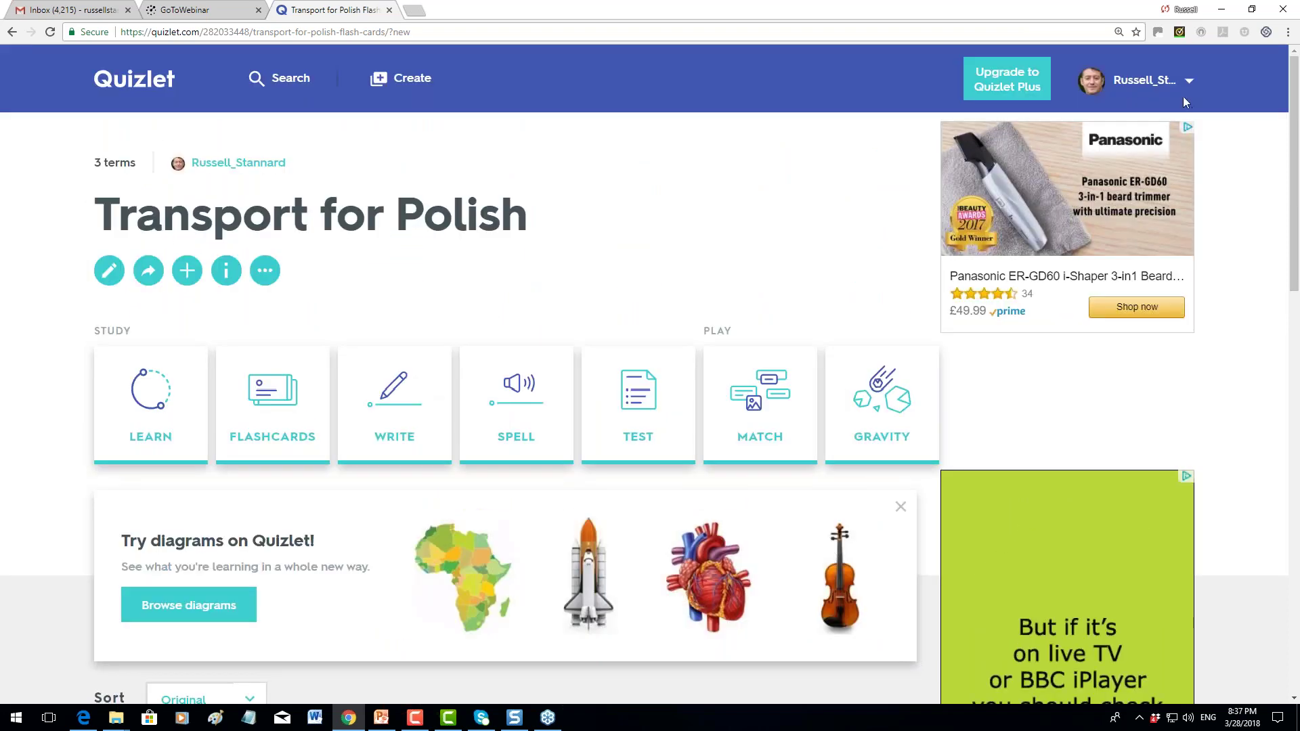
Open the 23rd March-new words set from the account's own study sets and look through its terms
click(1192, 86)
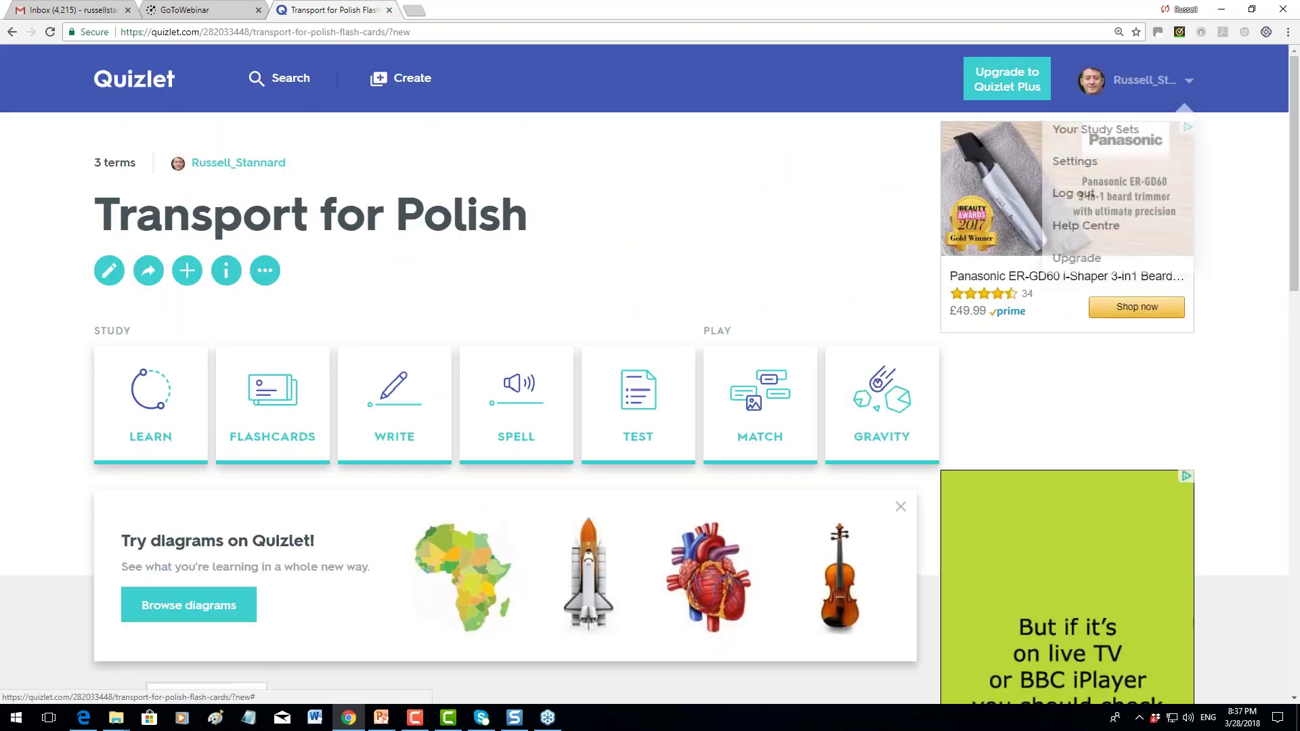
click(1096, 128)
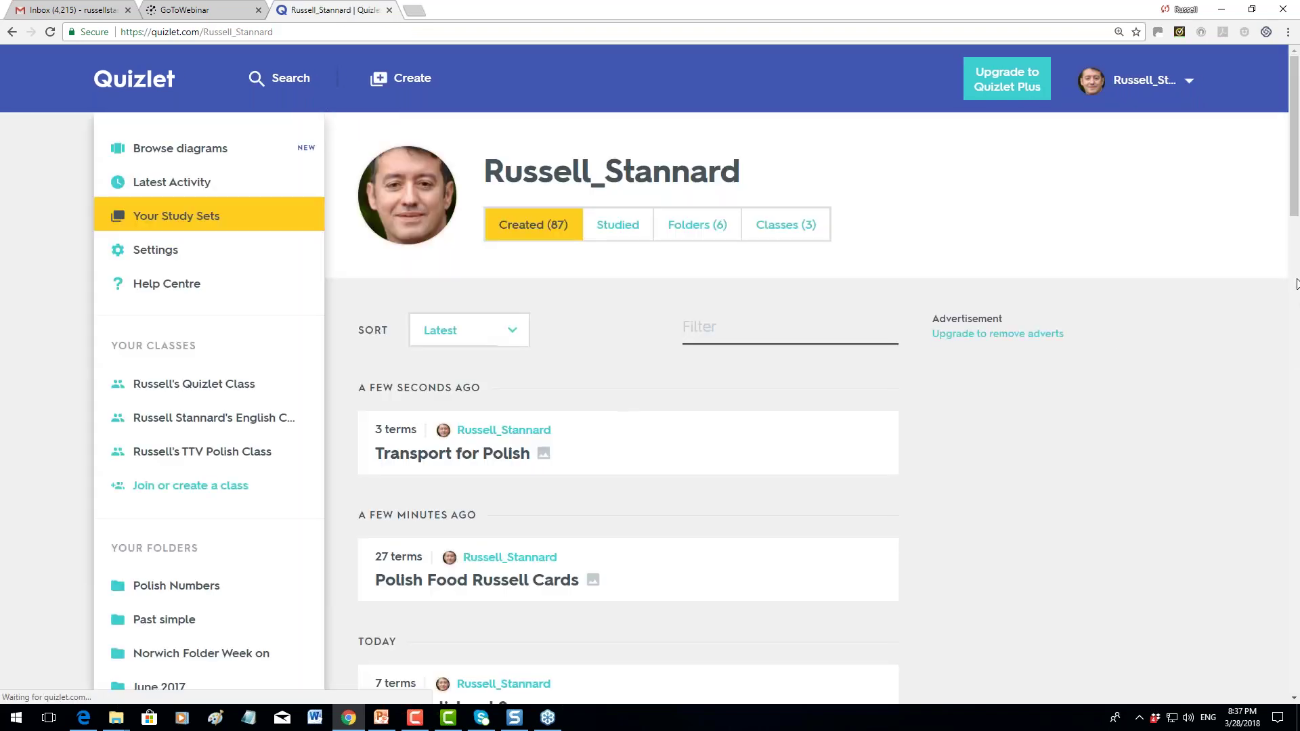
scroll(1297, 236, down, 2)
drag(1297, 236, 1295, 359)
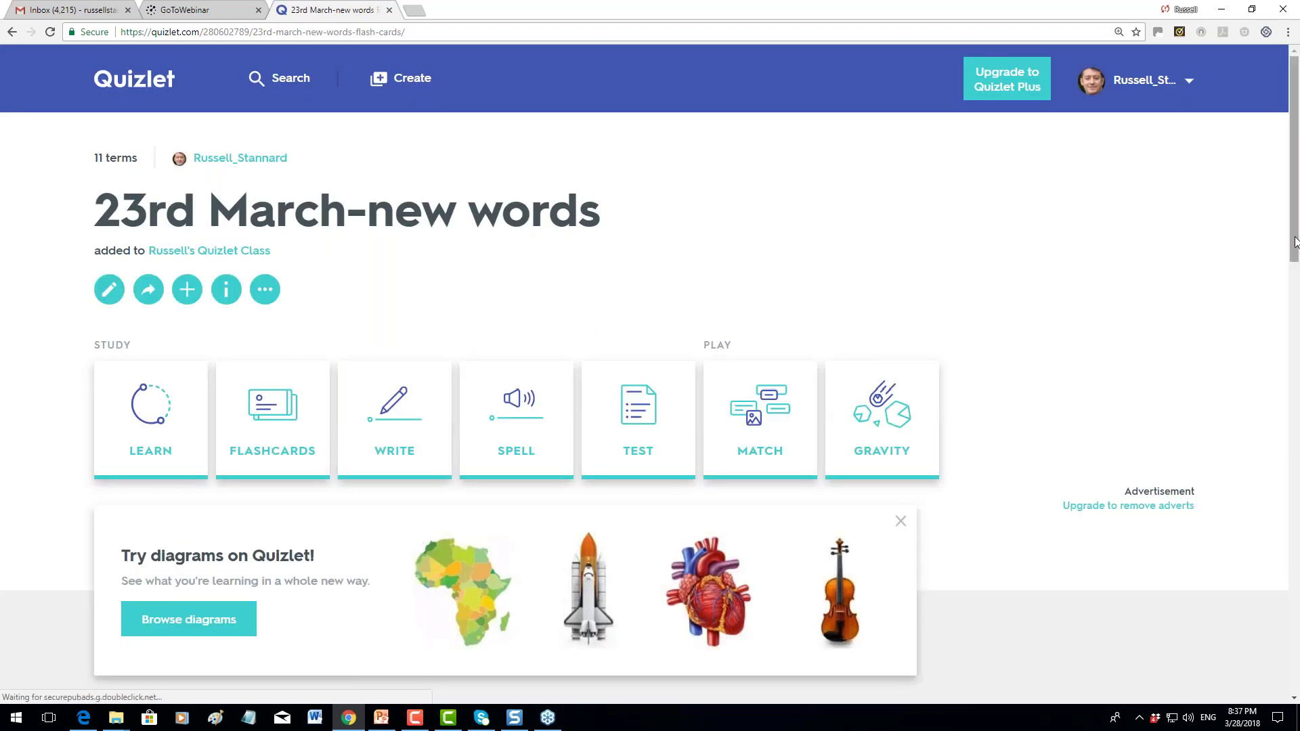
drag(1296, 249, 1297, 421)
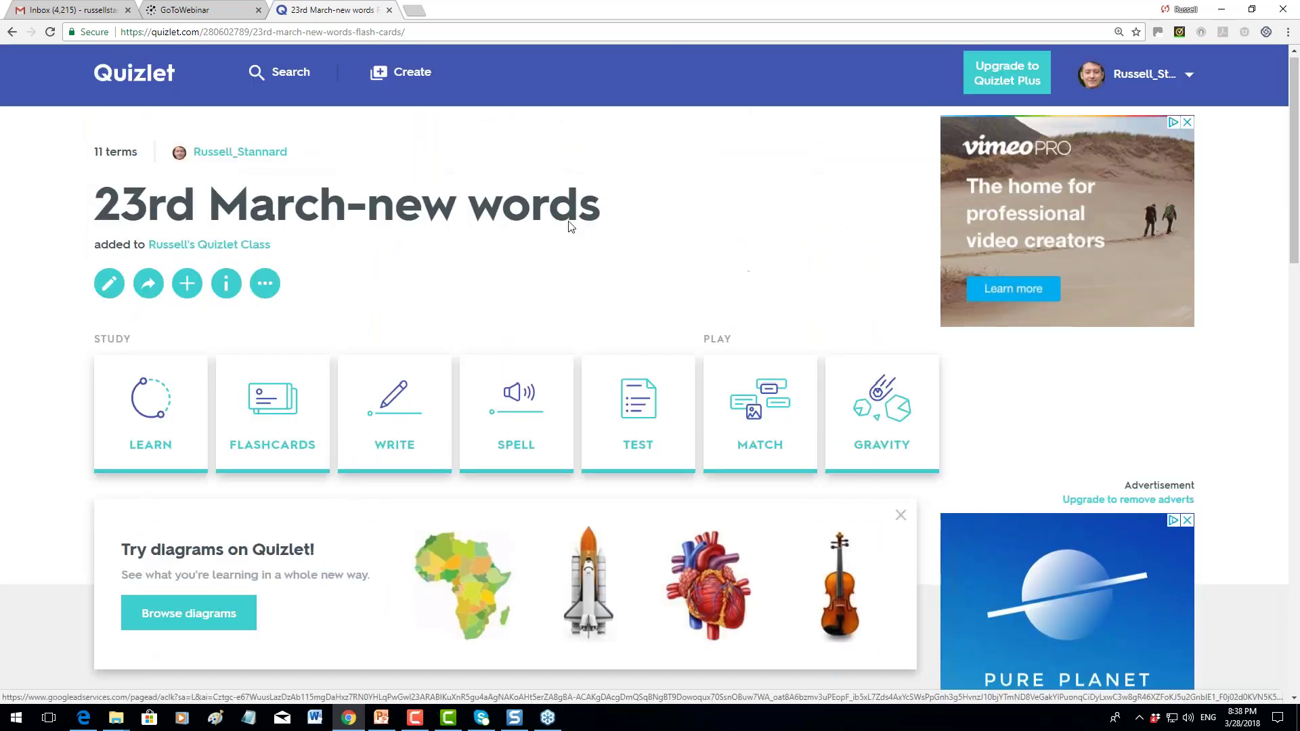
click(287, 73)
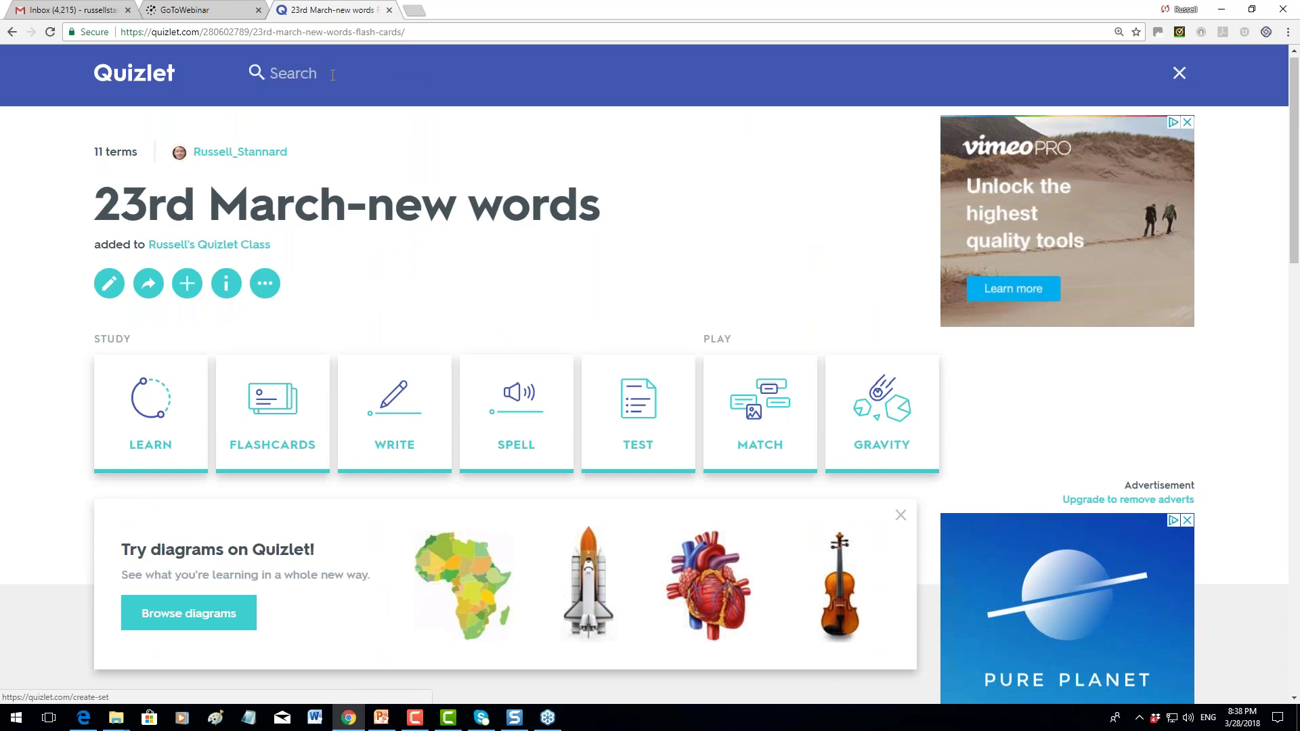
text(fu)
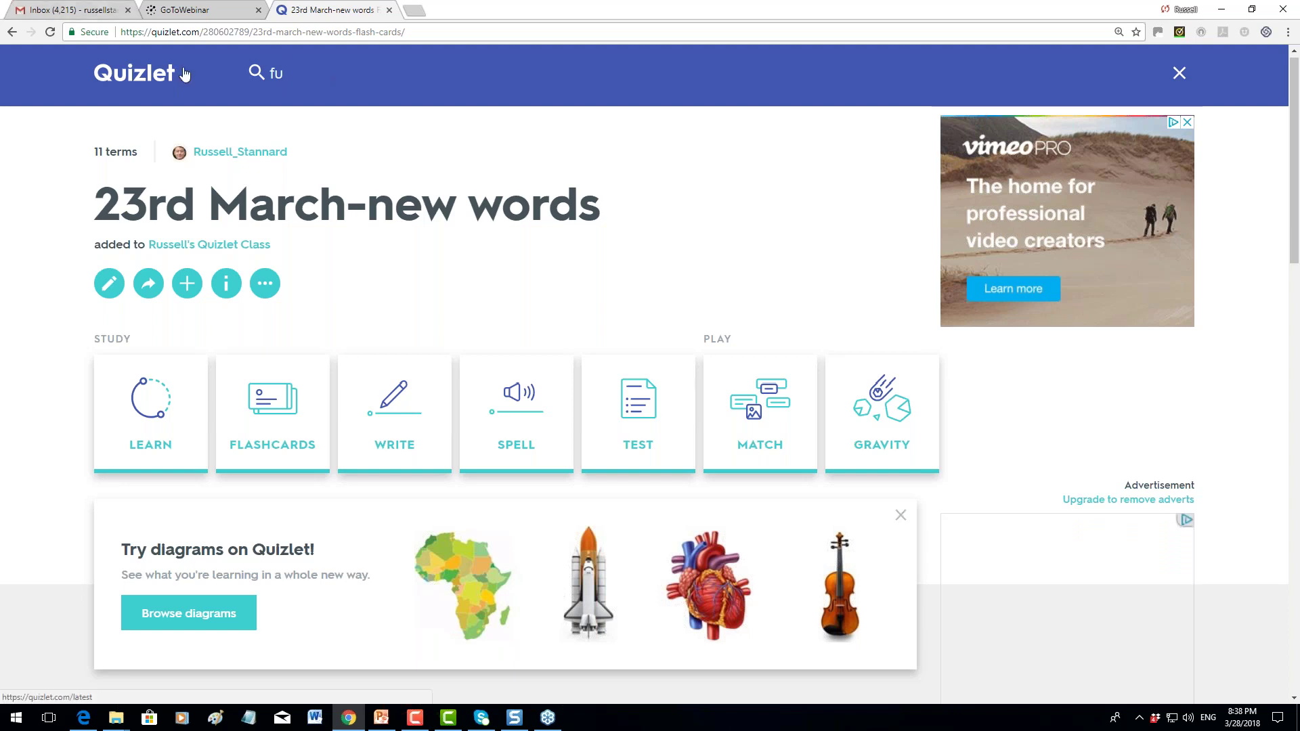
click(161, 80)
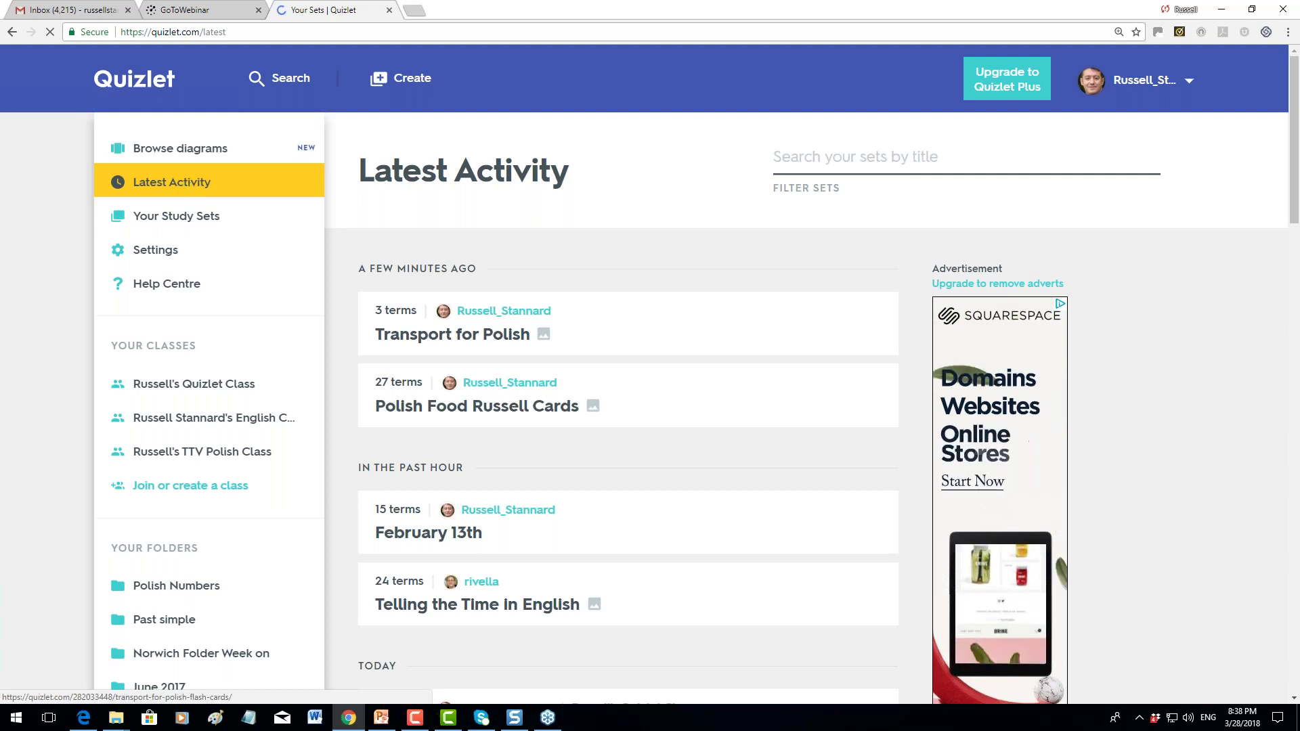
Open the 27-term Polish Food set from the account's own study sets
click(175, 214)
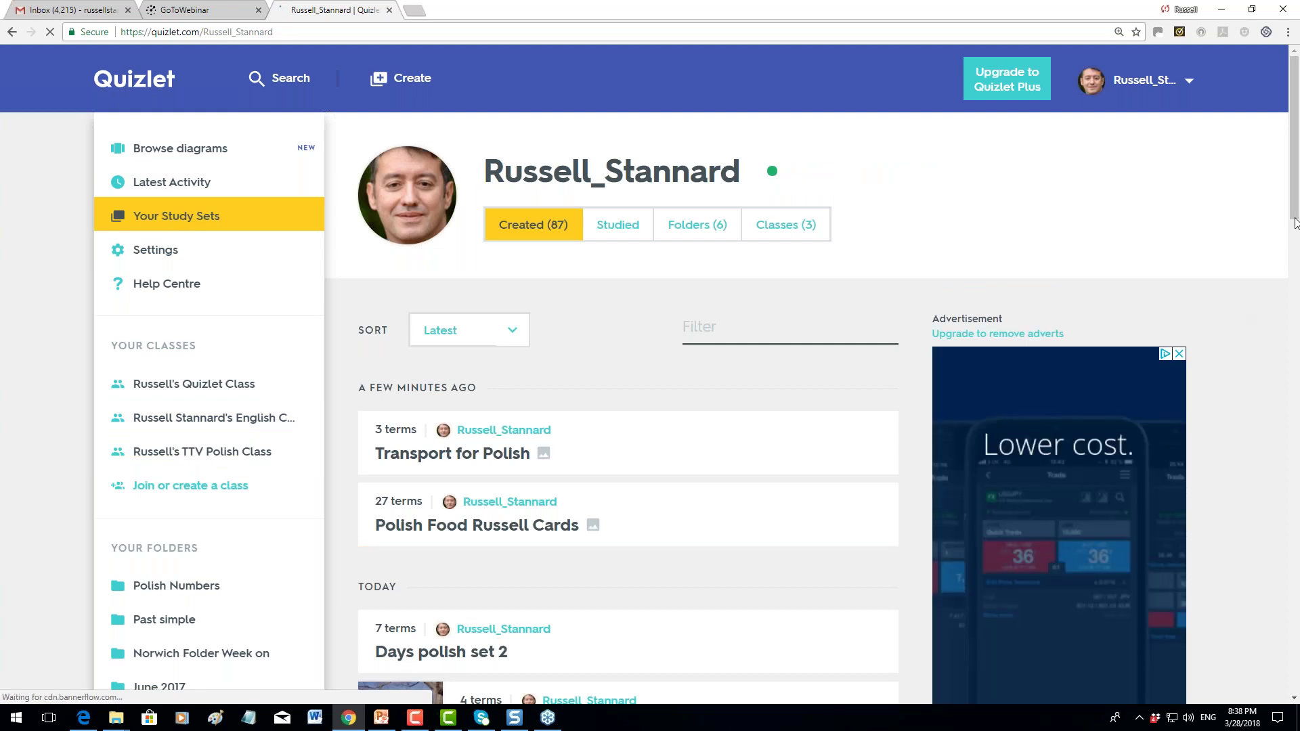
mouse_move(1295, 224)
mouse_down()
mouse_move(1297, 329)
mouse_move(1296, 239)
mouse_up()
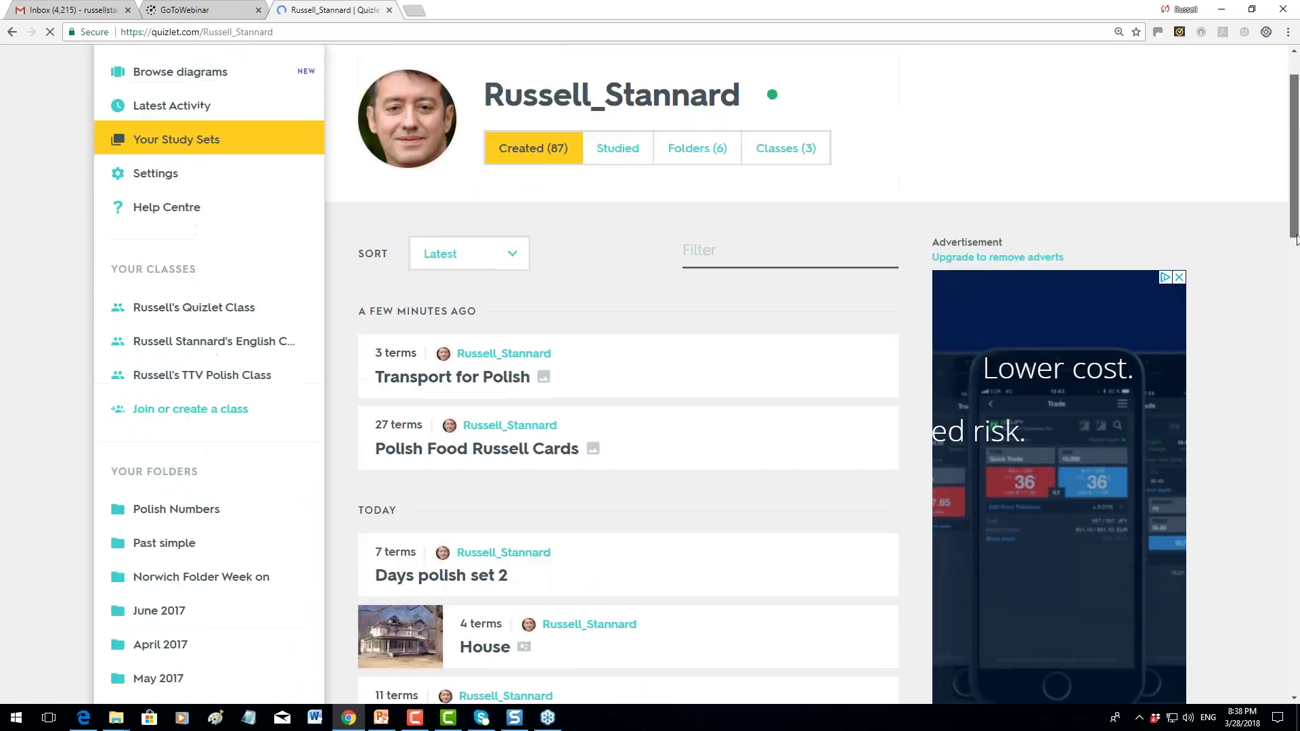
click(499, 453)
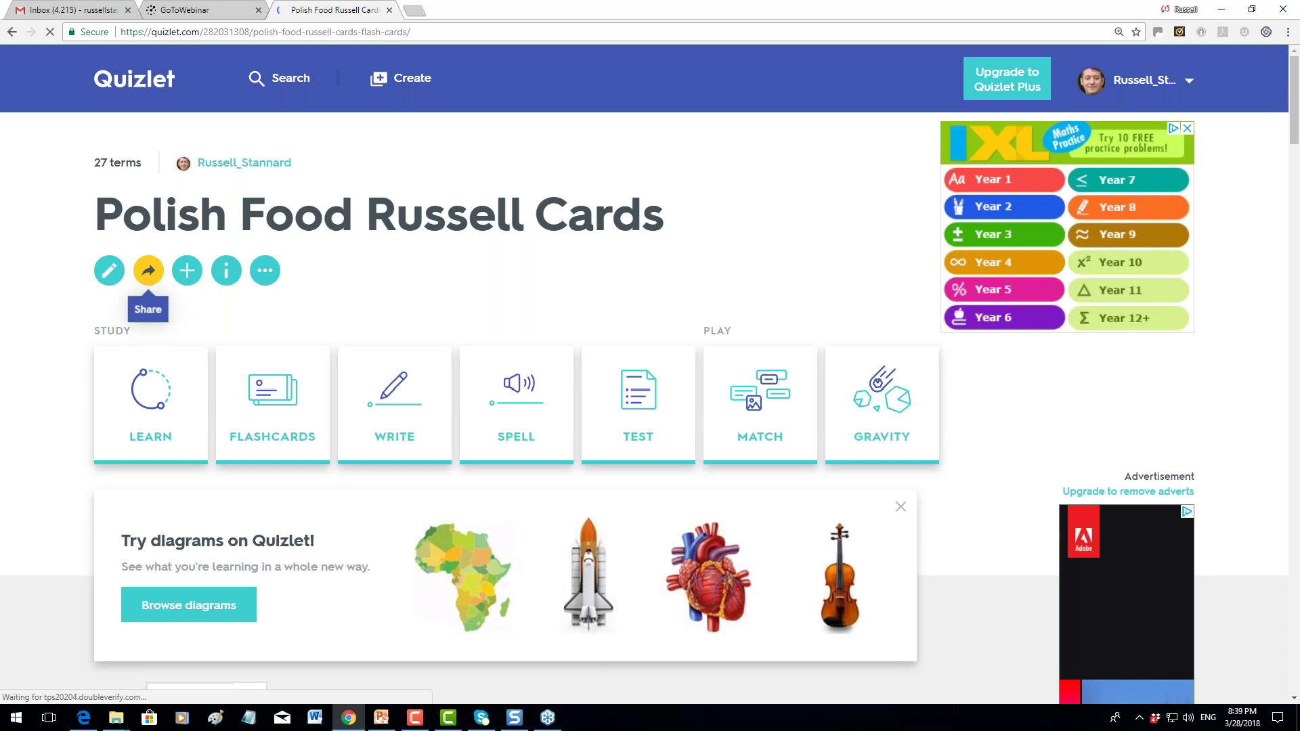
View the link and email sharing options of the Polish Food set and close the sharing dialog
click(149, 272)
drag(653, 308, 425, 311)
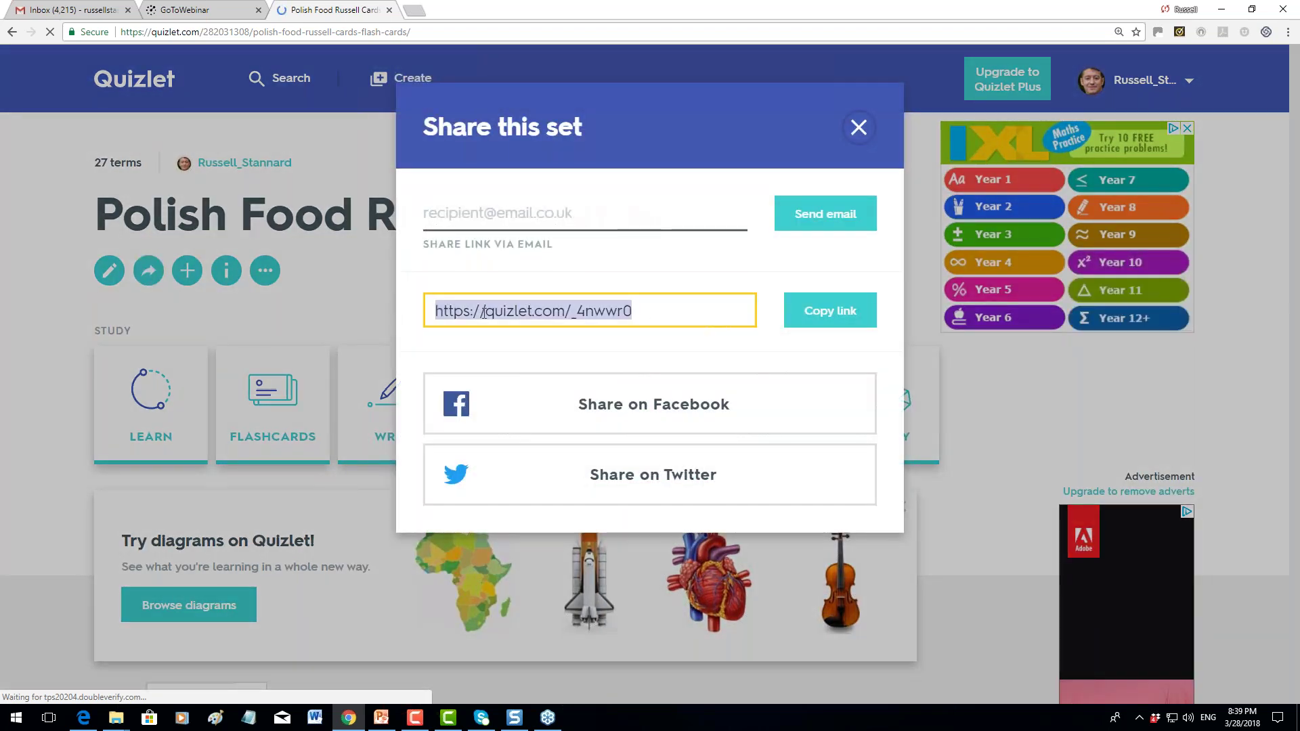
right_click(485, 314)
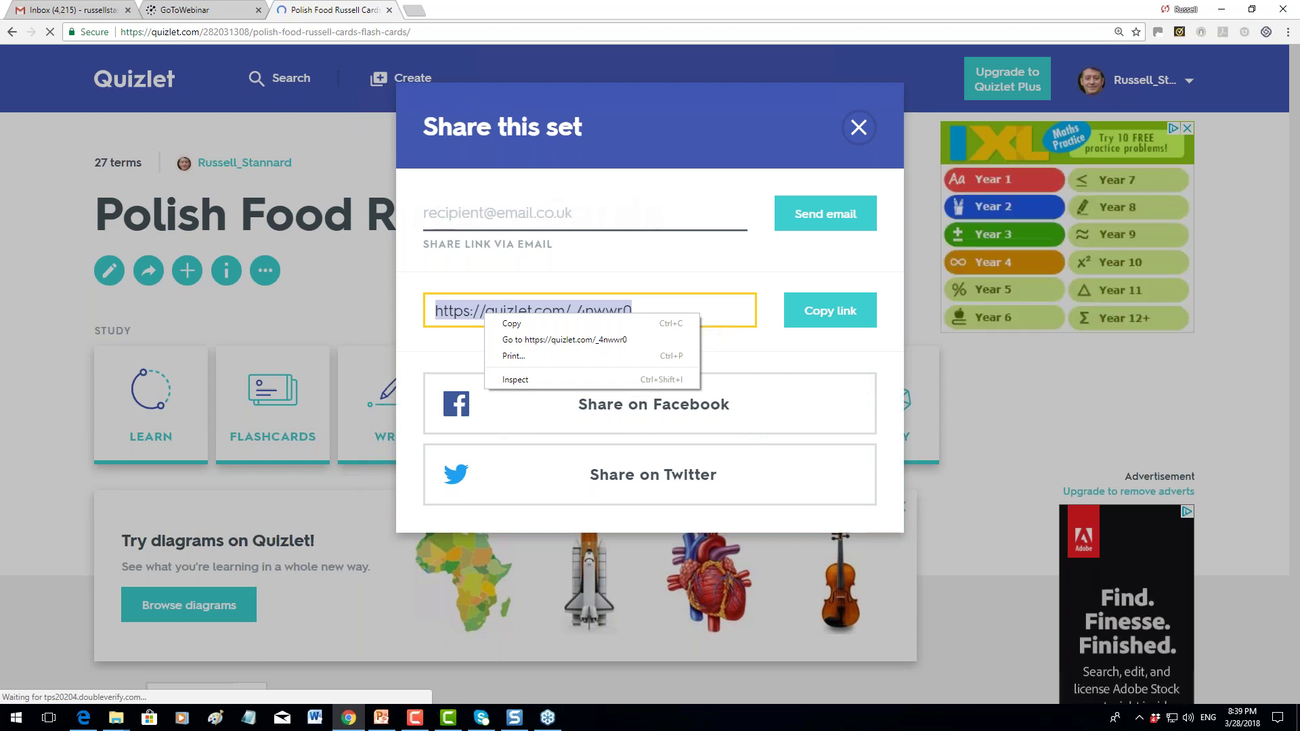
click(477, 209)
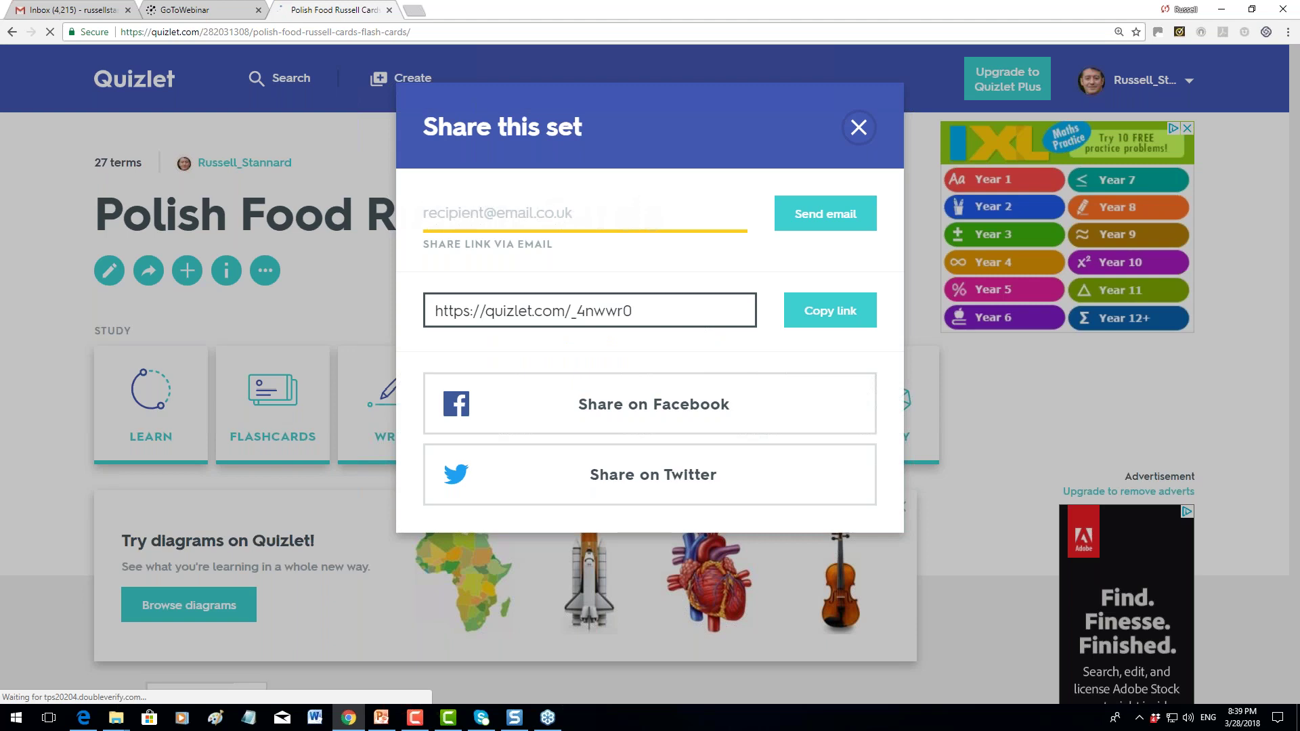
click(836, 221)
click(858, 128)
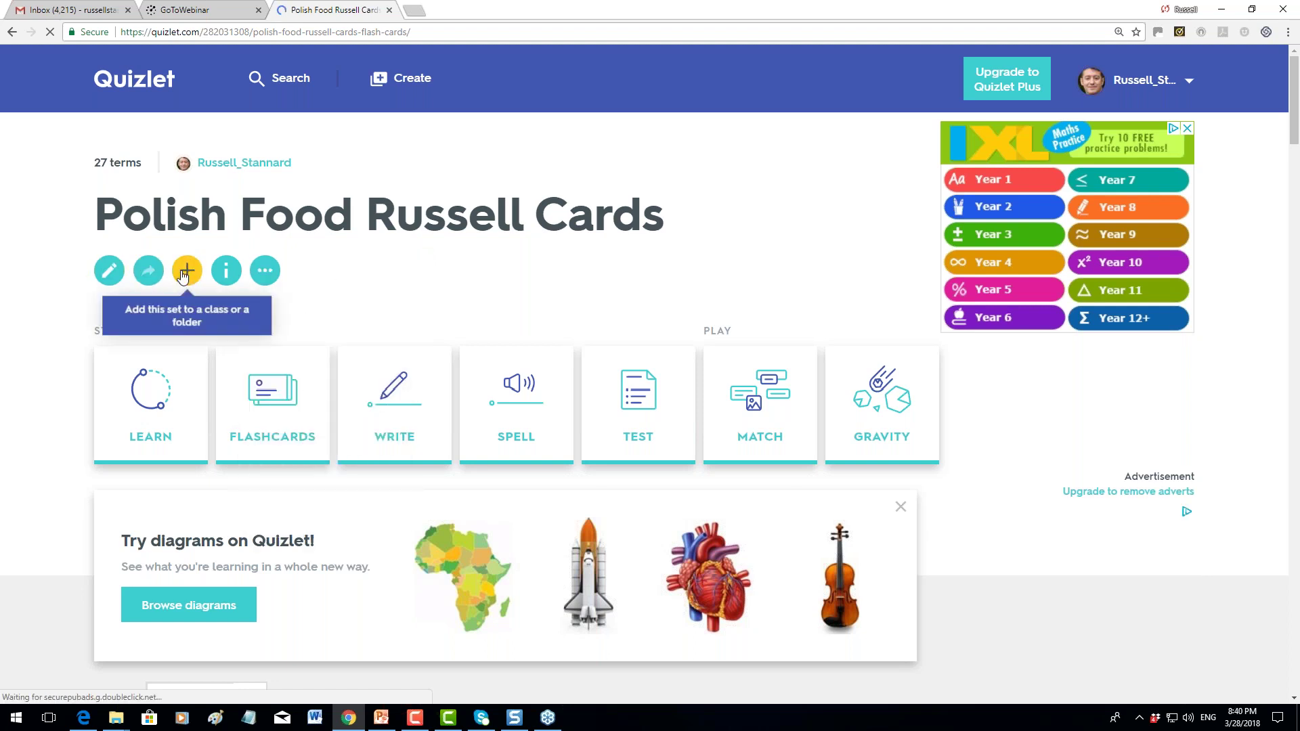
View the top scores of the Polish Food set and close them
mouse_move(265, 271)
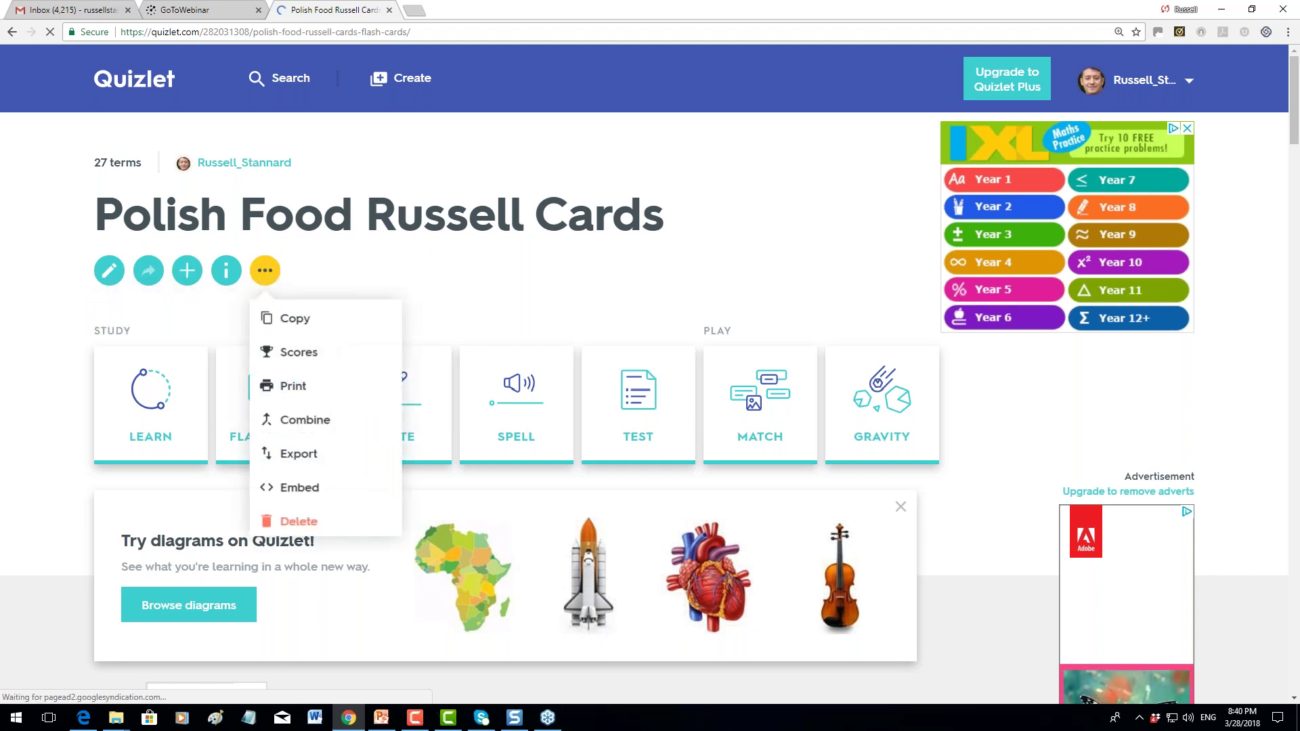
click(303, 357)
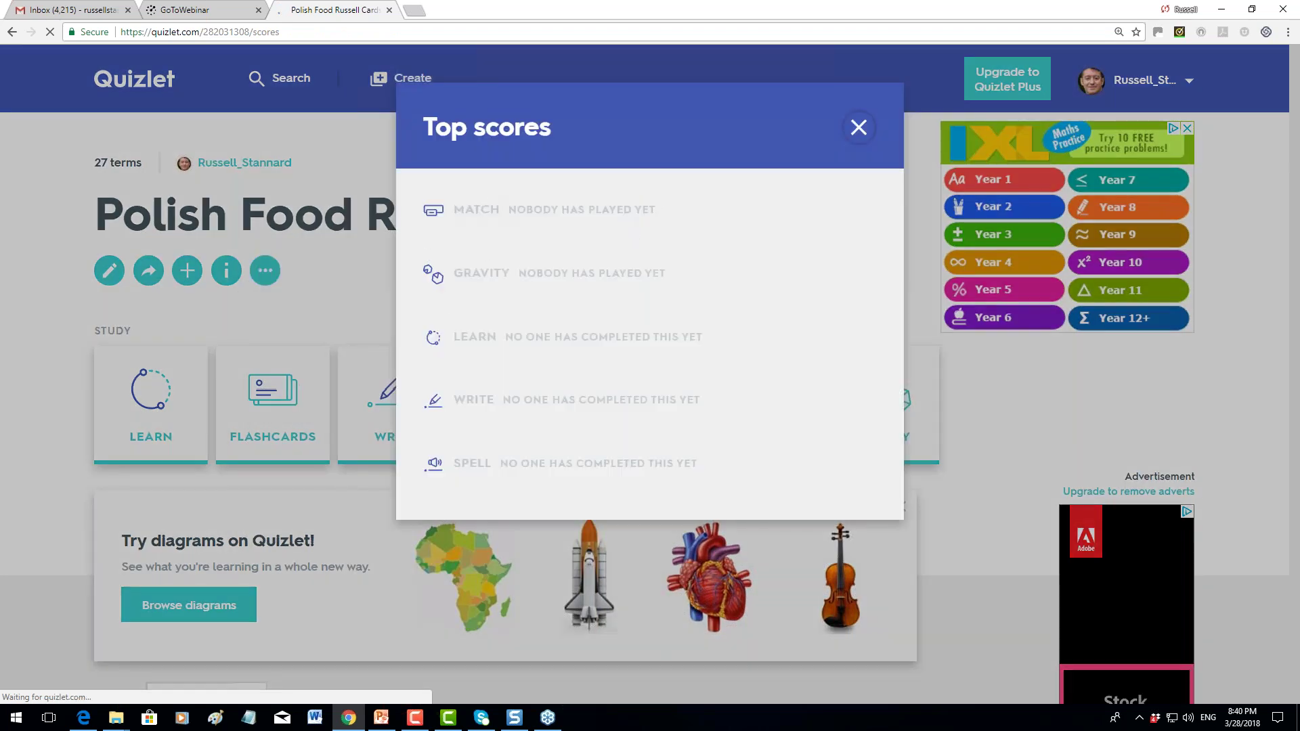
click(857, 128)
Open the 28-term Polish Numbers set from the January 2018 group of the account's own study sets
click(1200, 77)
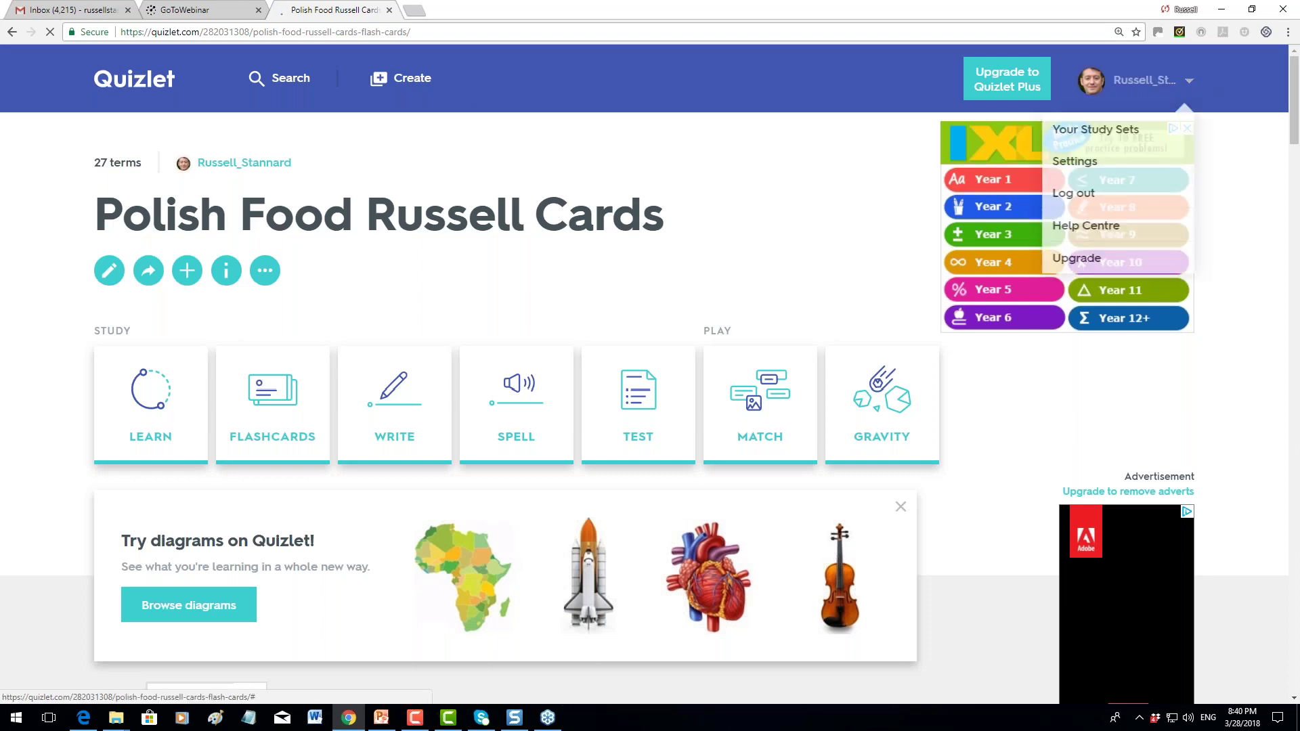
click(1098, 130)
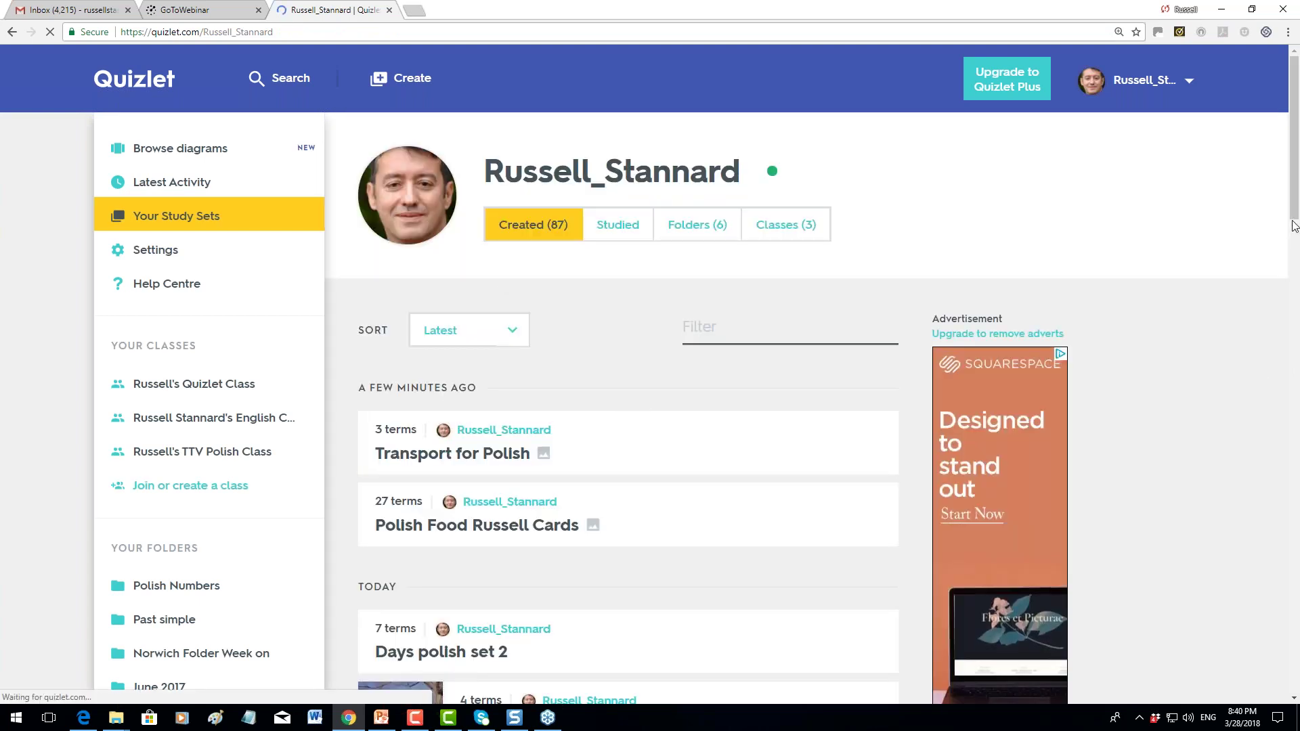
drag(1295, 222, 1293, 345)
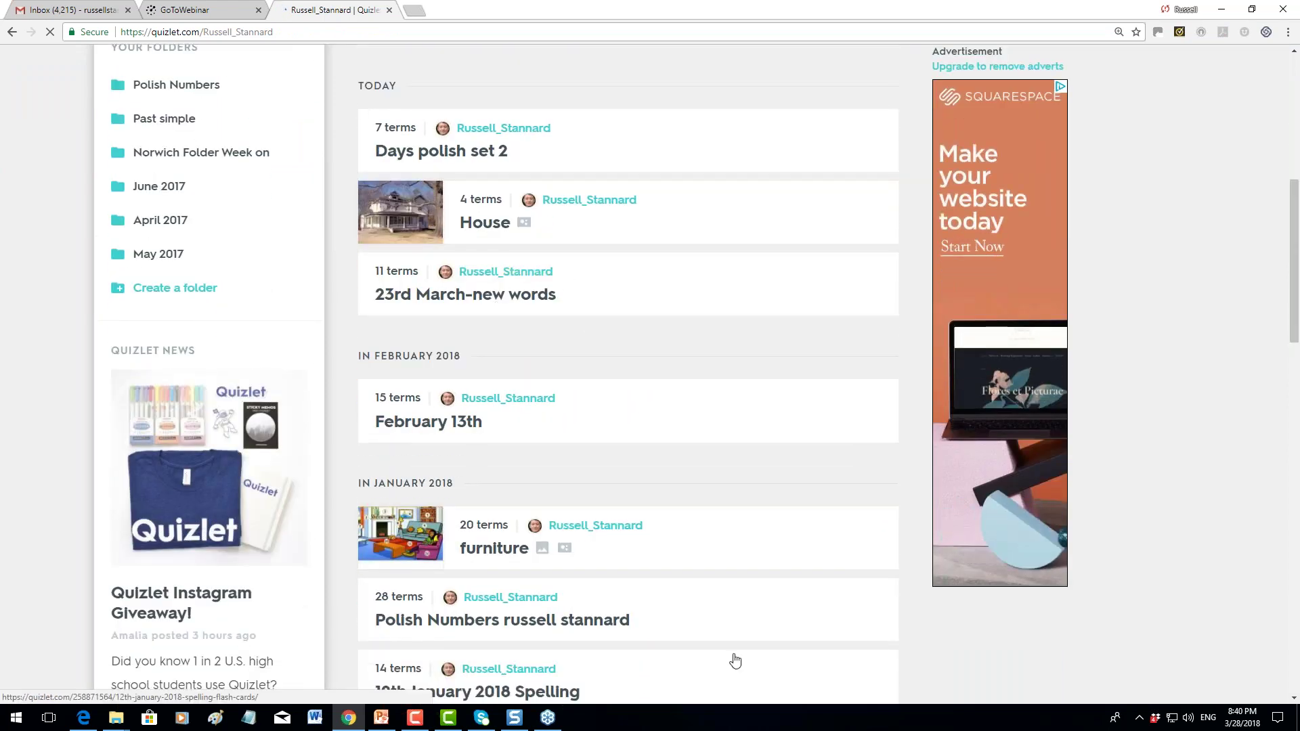
drag(1295, 278, 1295, 349)
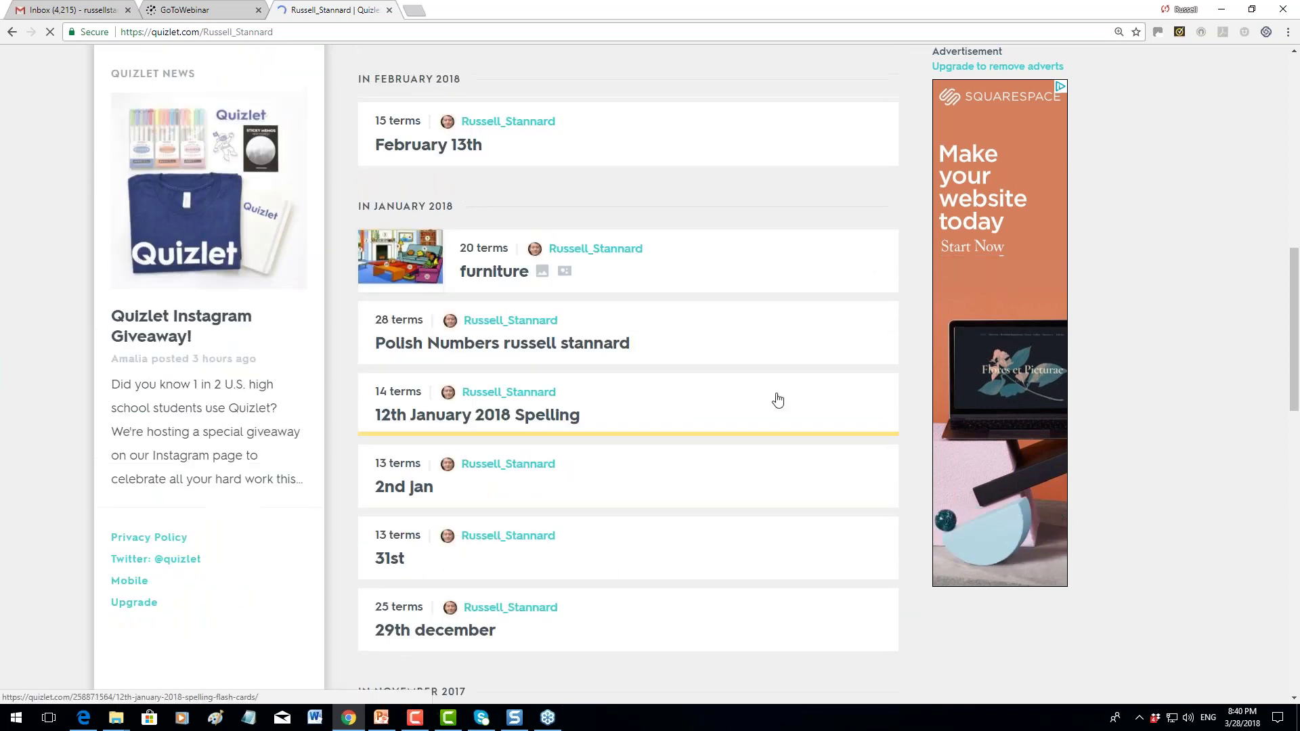
click(558, 351)
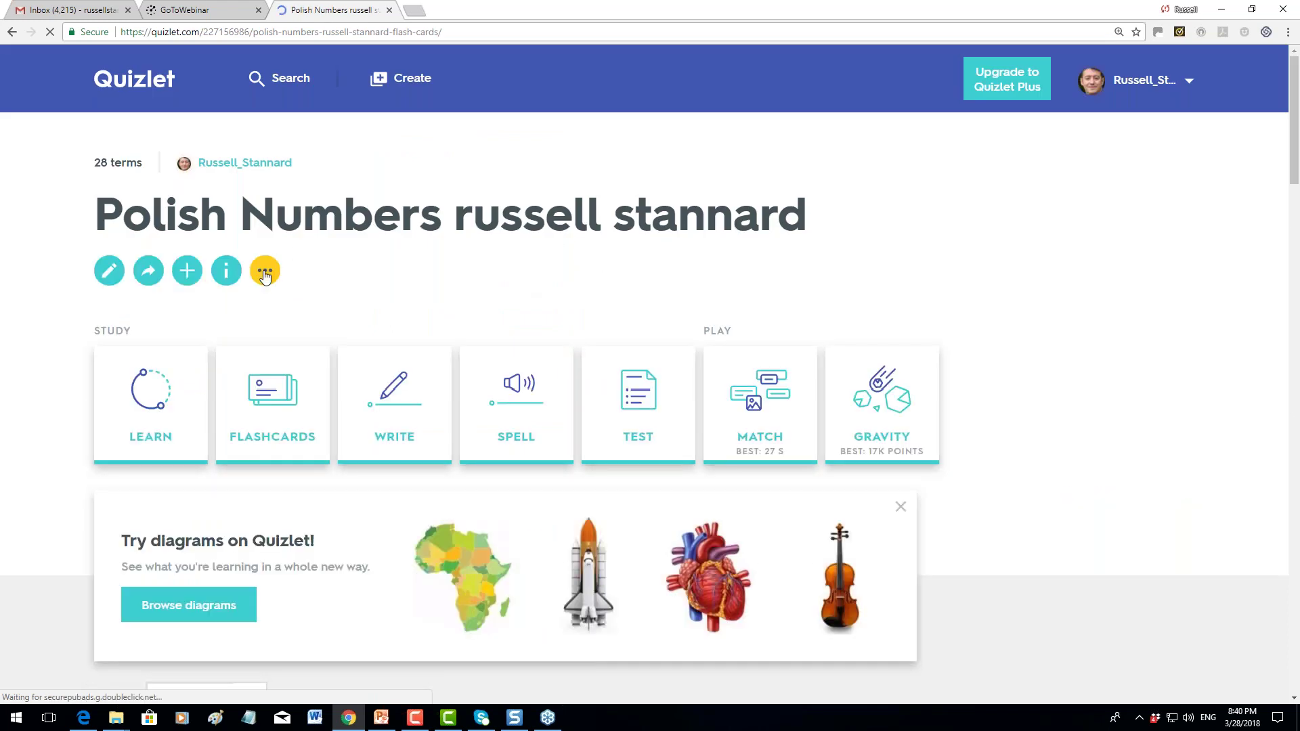
Examine the top scores of the Polish Numbers set for each activity, reopen them once more and close them
click(265, 271)
click(291, 354)
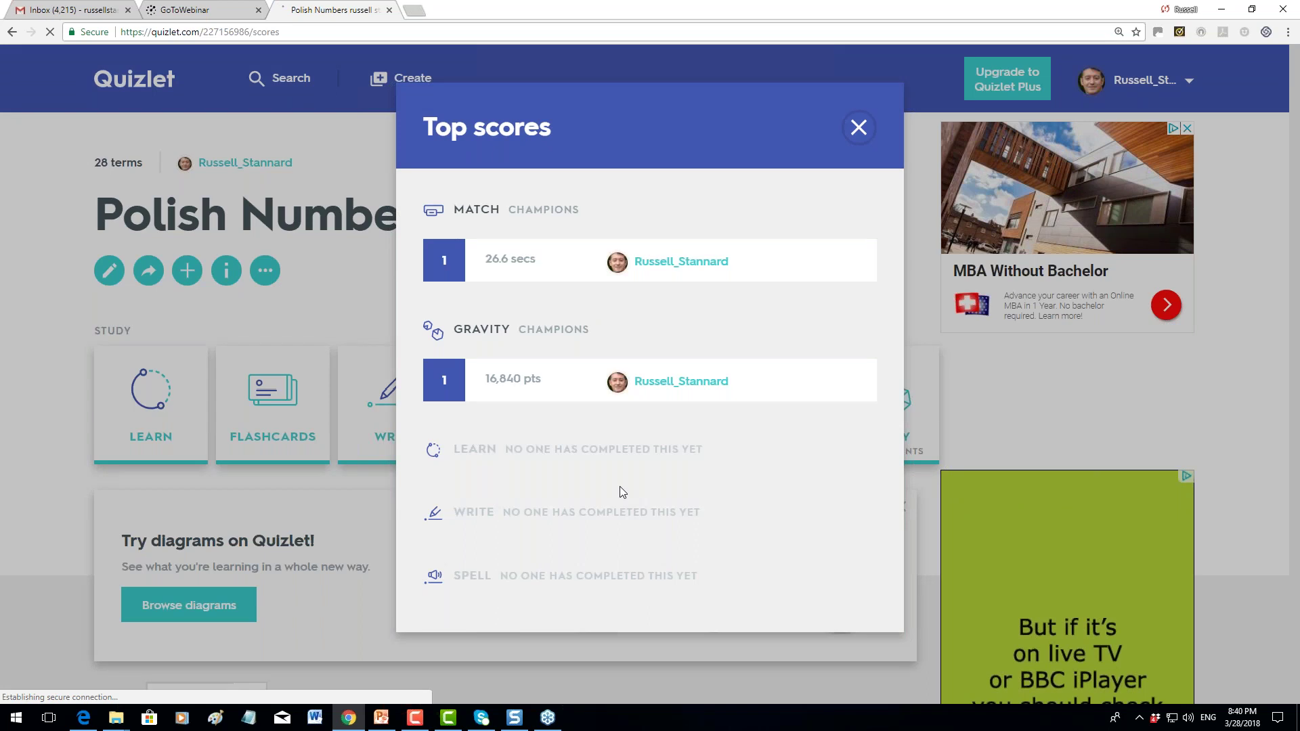
click(858, 127)
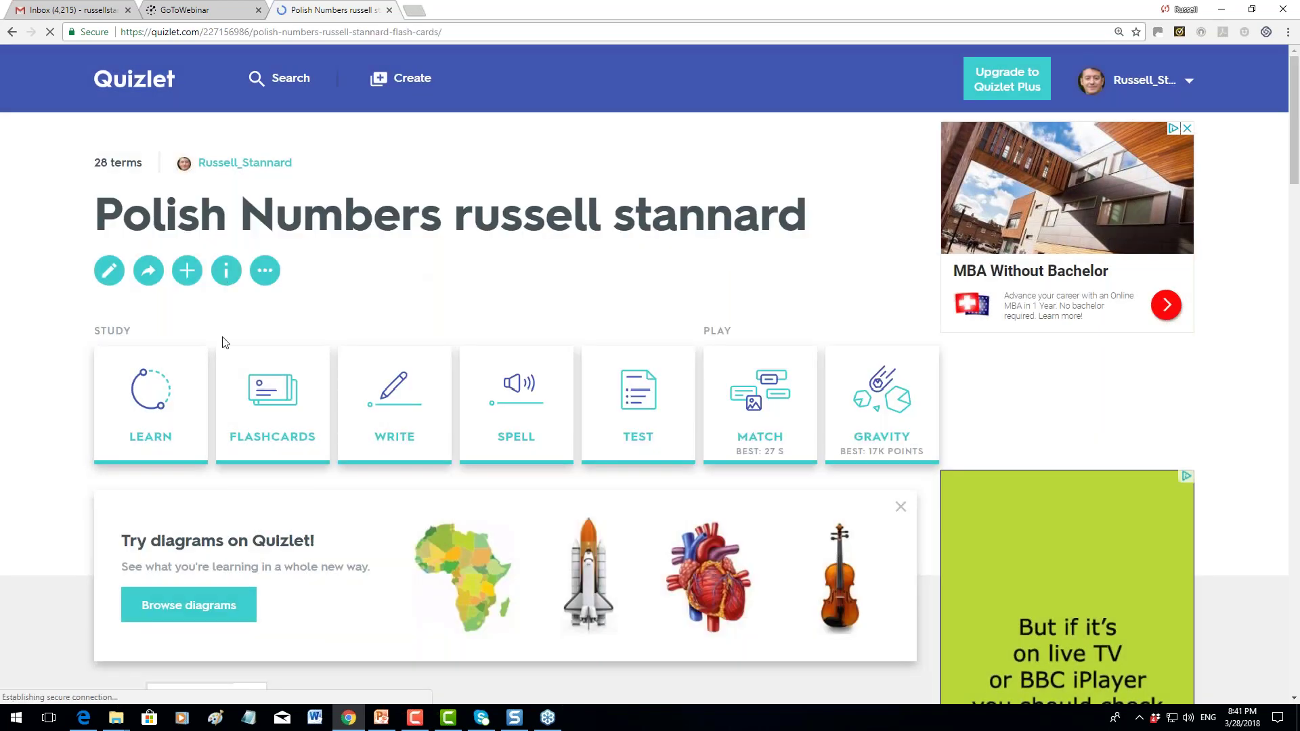
click(275, 273)
click(293, 356)
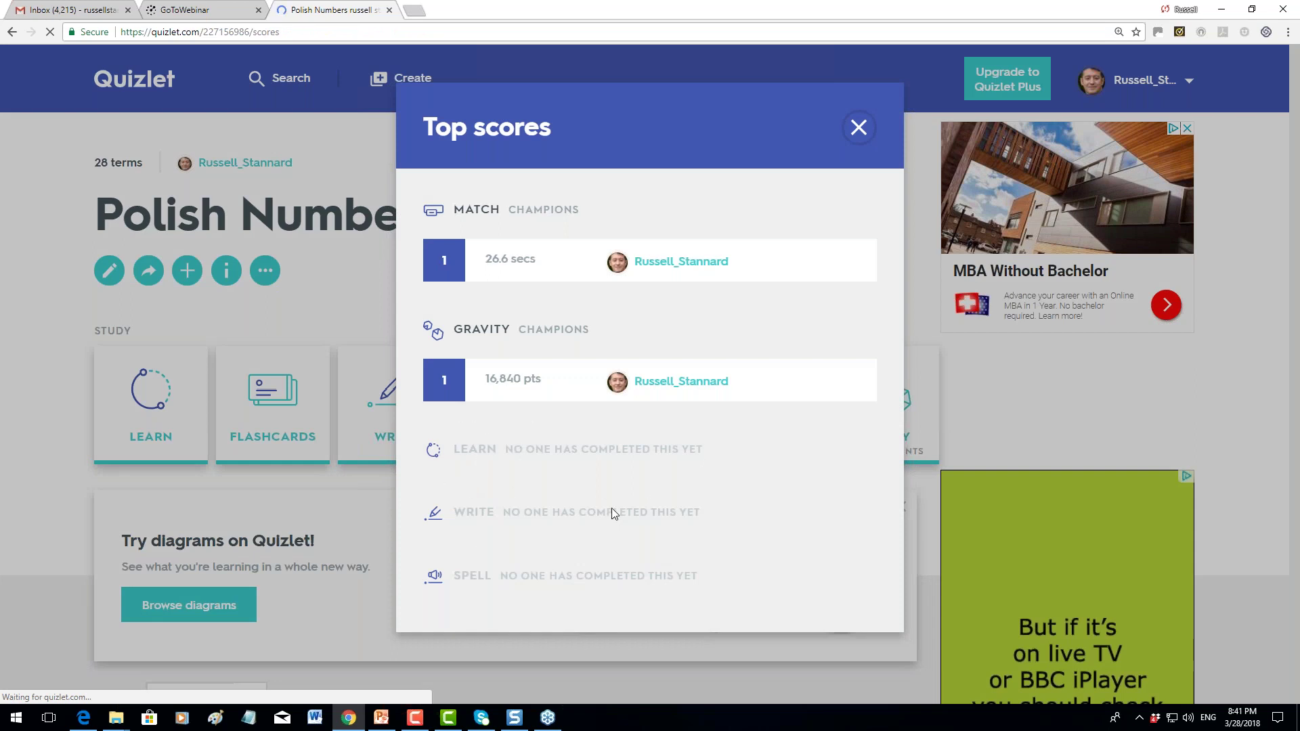
click(859, 127)
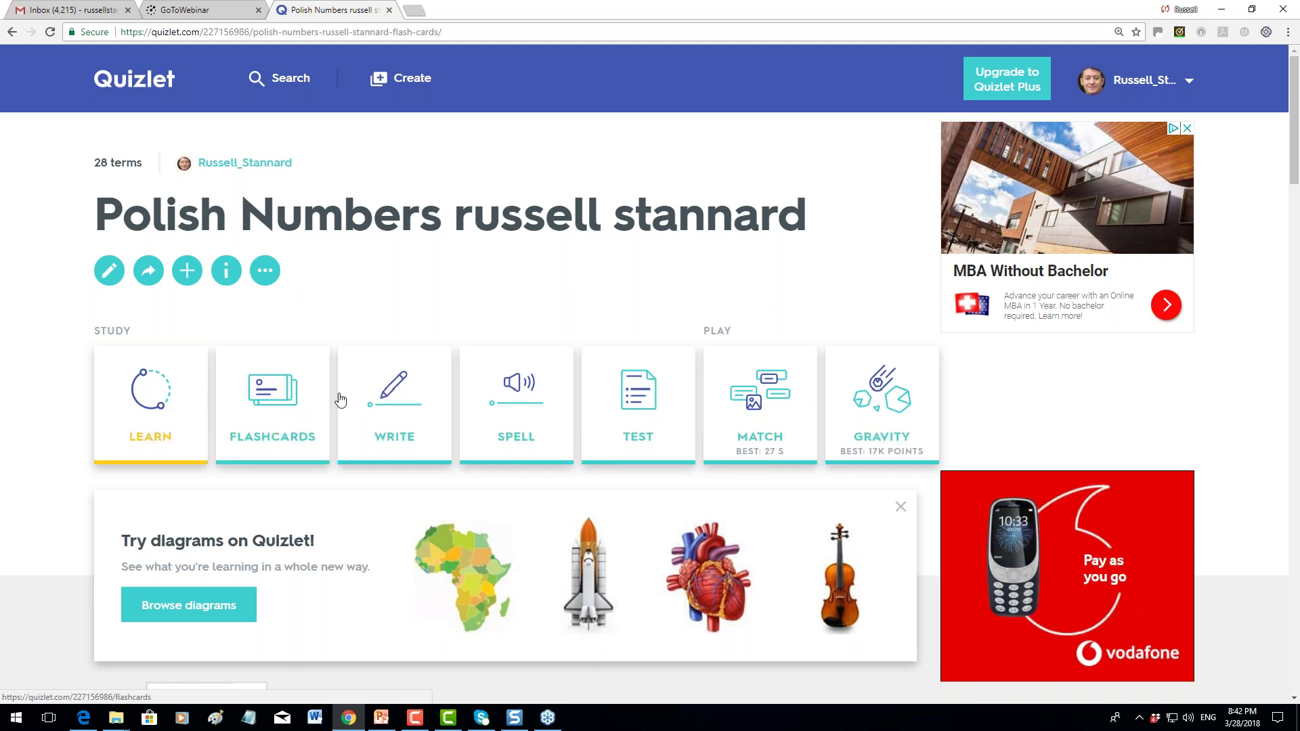
Open the flashcards activity of the Polish Numbers set and reload its page
click(236, 436)
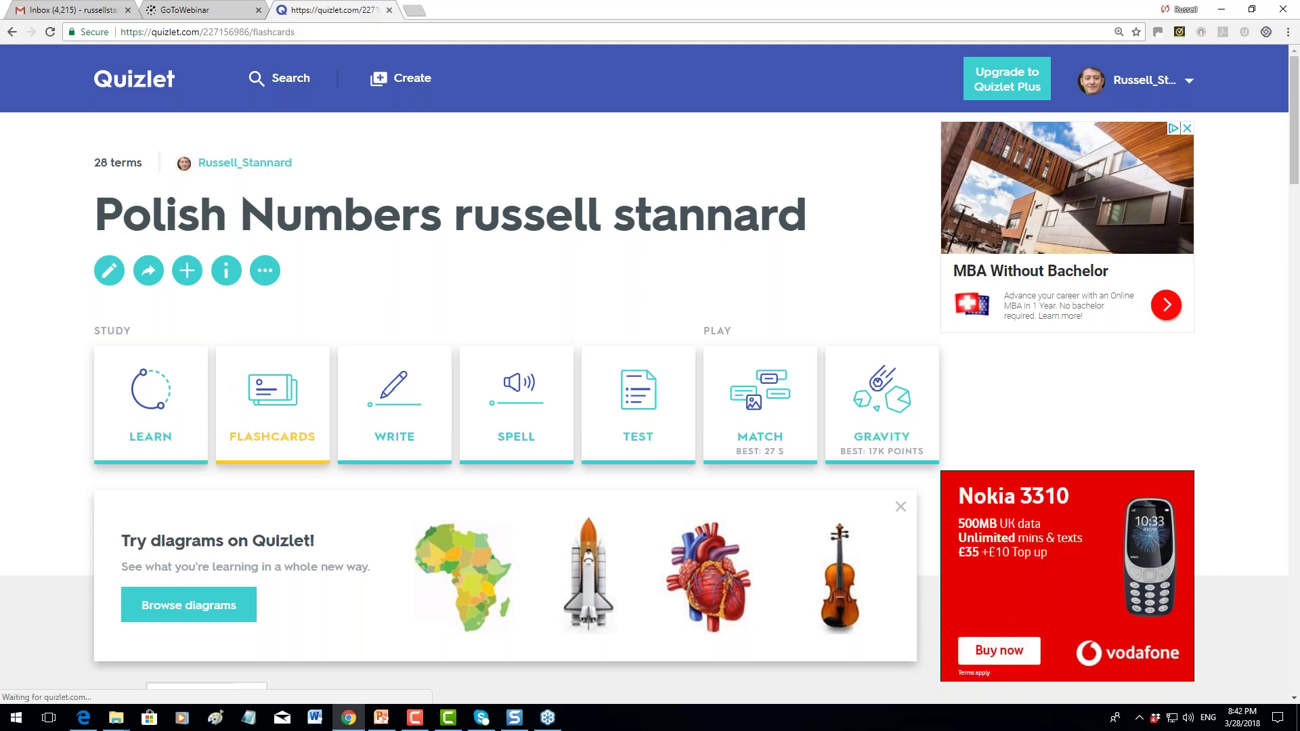
click(274, 393)
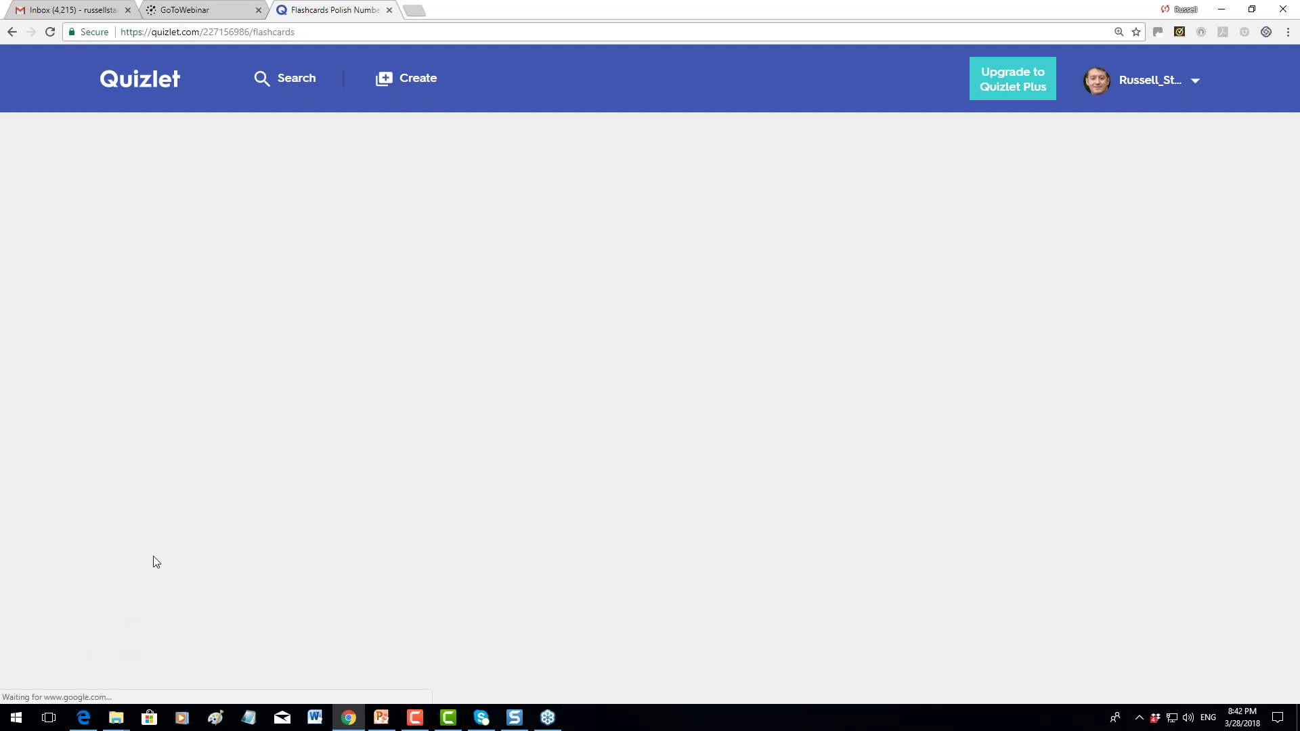
double_click(307, 32)
click(51, 32)
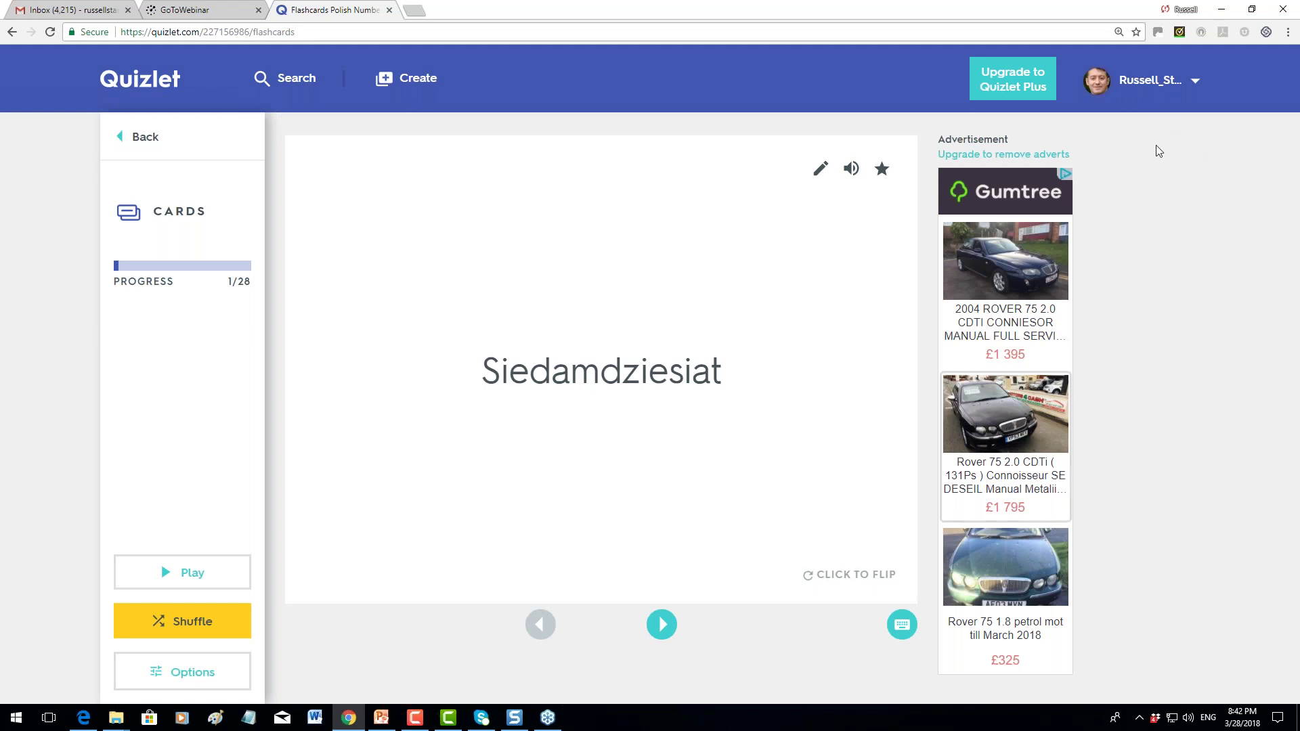
Return to the latest activity overview and open the existing Quizlet class at the start of the class list
click(139, 80)
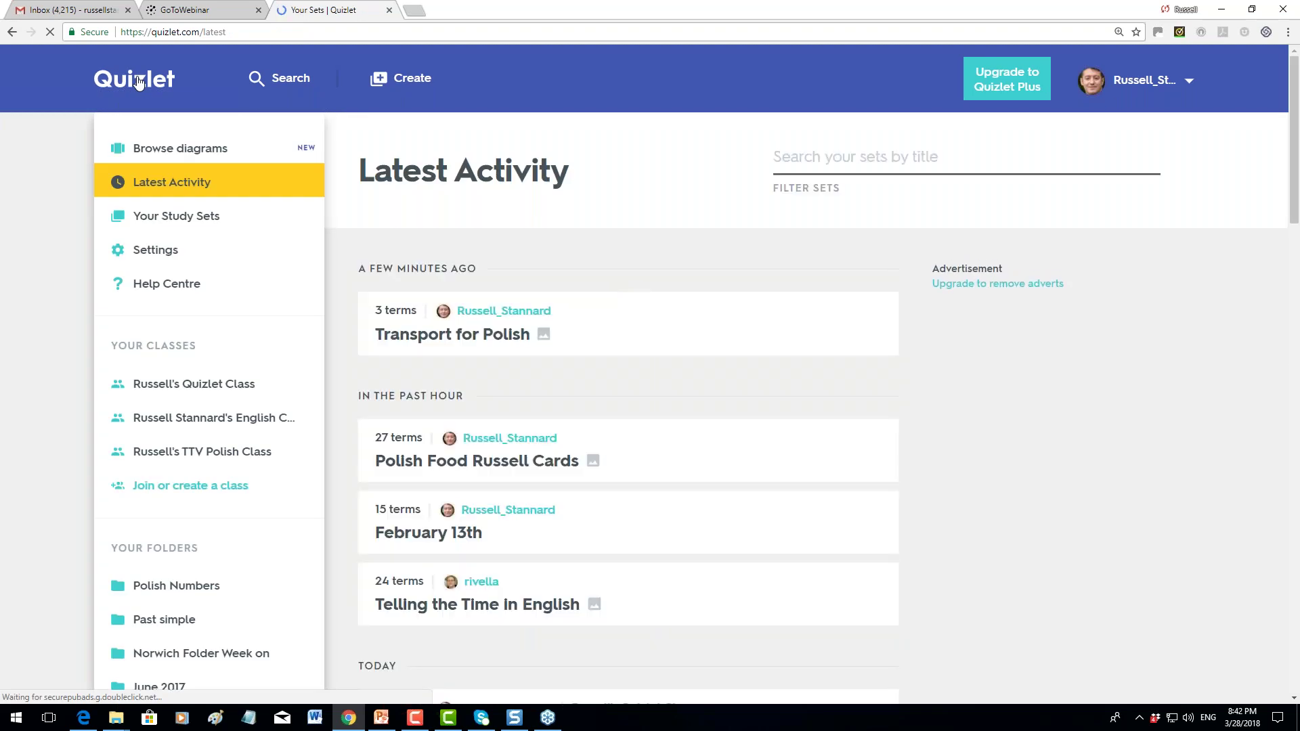
click(1190, 79)
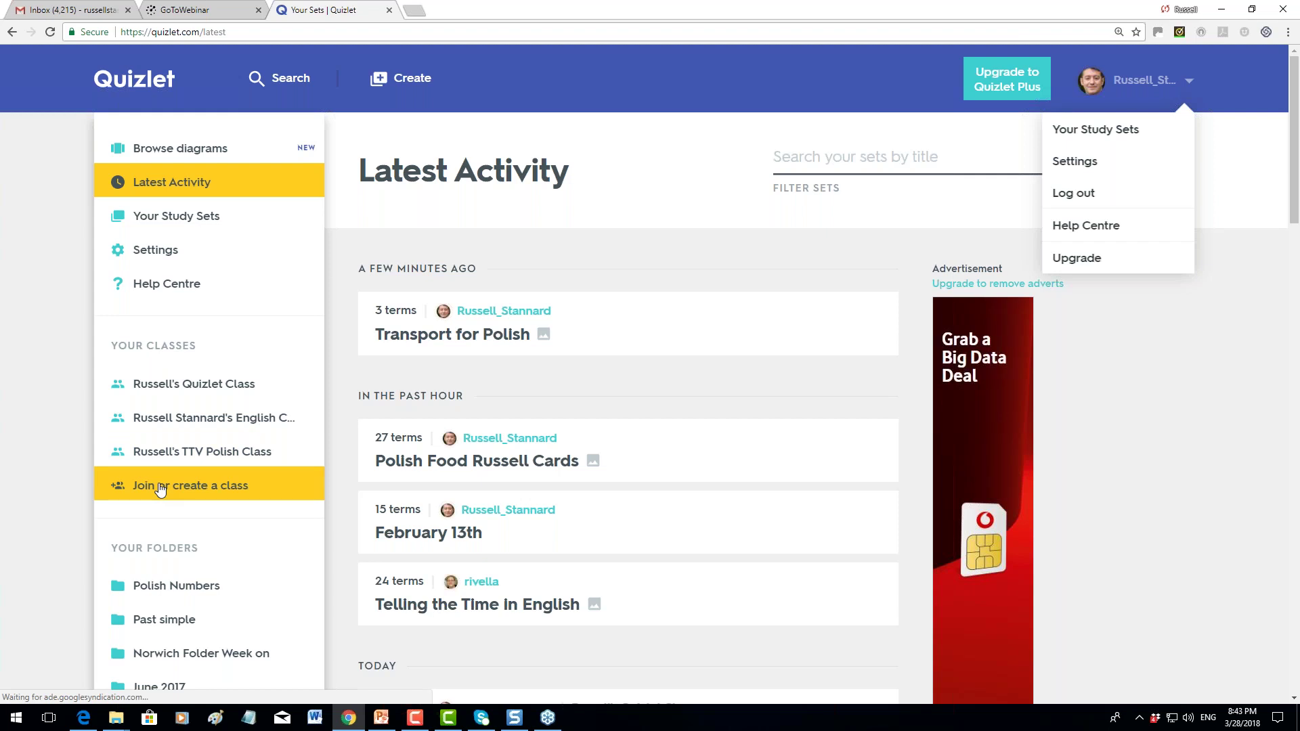
click(193, 384)
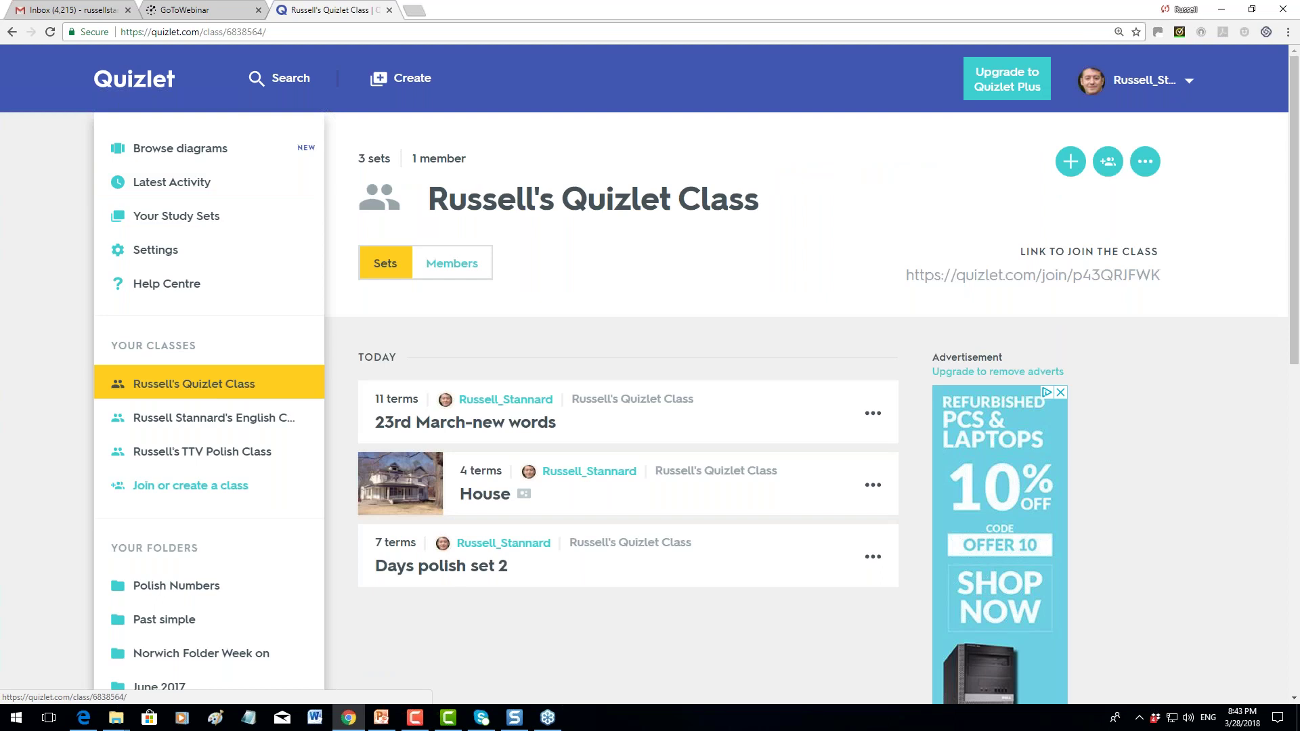
Search the joinable classes by the teacher's first name, glance at the new class form, and clear the search
click(194, 494)
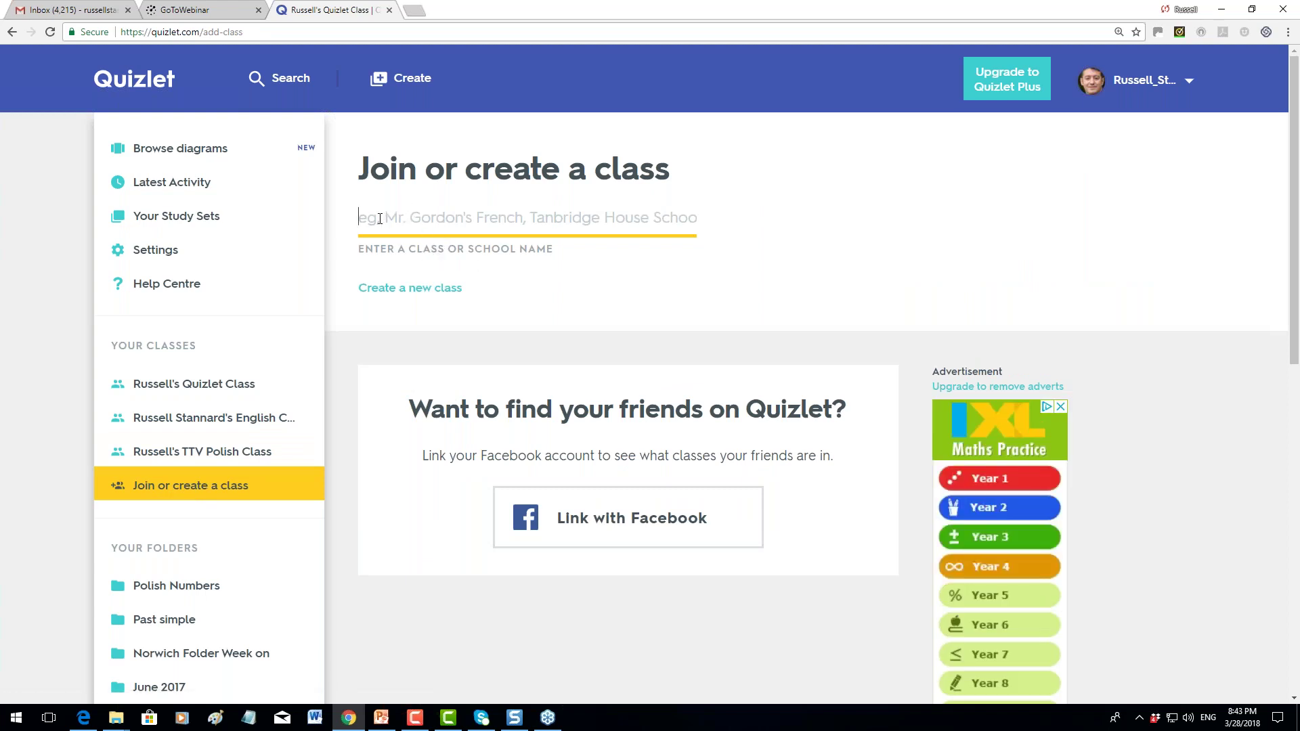
text(russell)
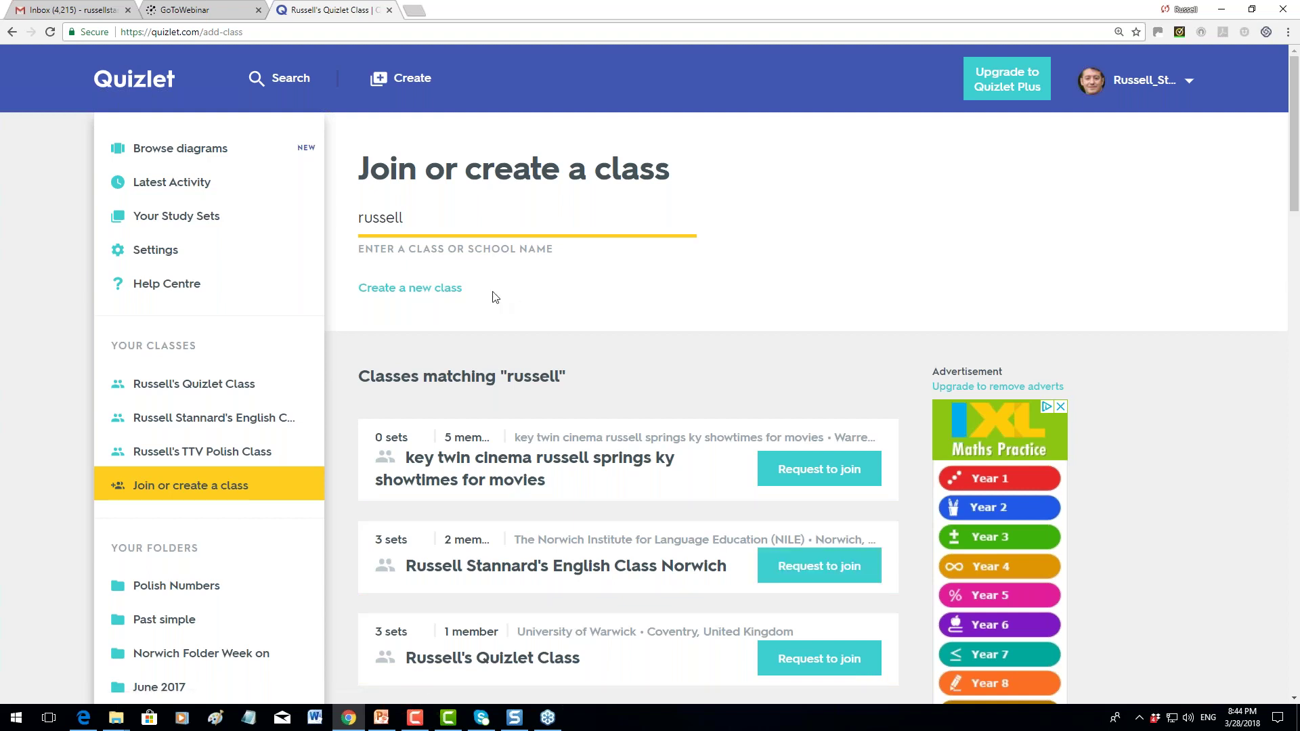
click(456, 290)
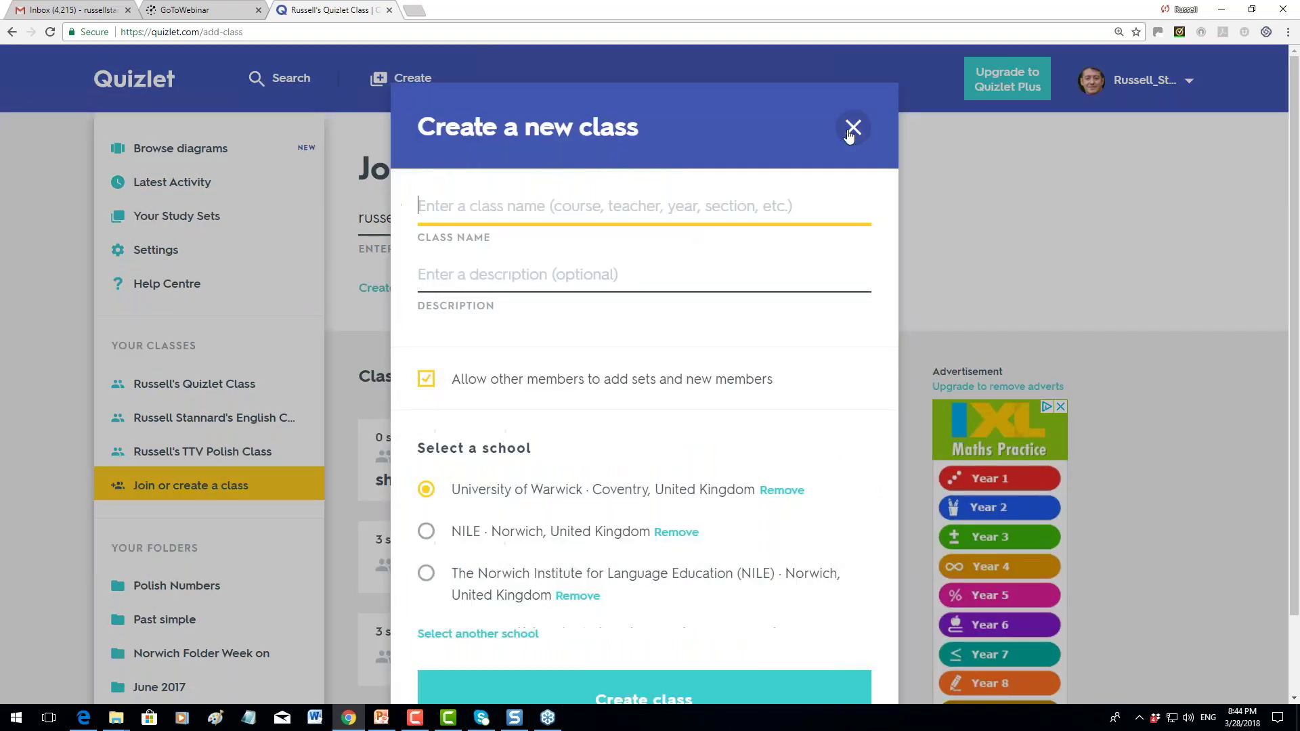
click(851, 129)
click(411, 215)
key(BackSpace)
key(BackSpace)
key(BackSpace)
key(BackSpace)
key(BackSpace)
key(BackSpace)
key(BackSpace)
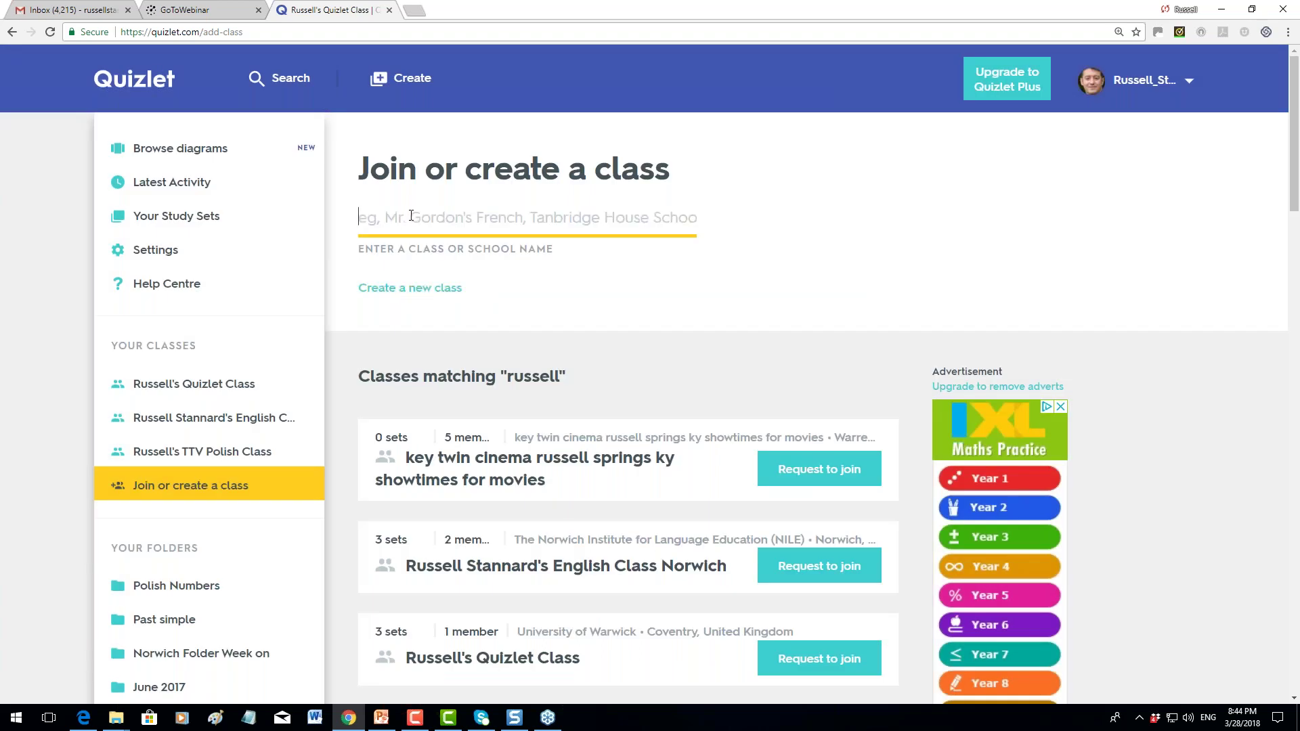
Create a University of Warwick class named with the teacher's first name plus "Quizlet 2 class" and described as "related to my quizlet presentation"
click(415, 297)
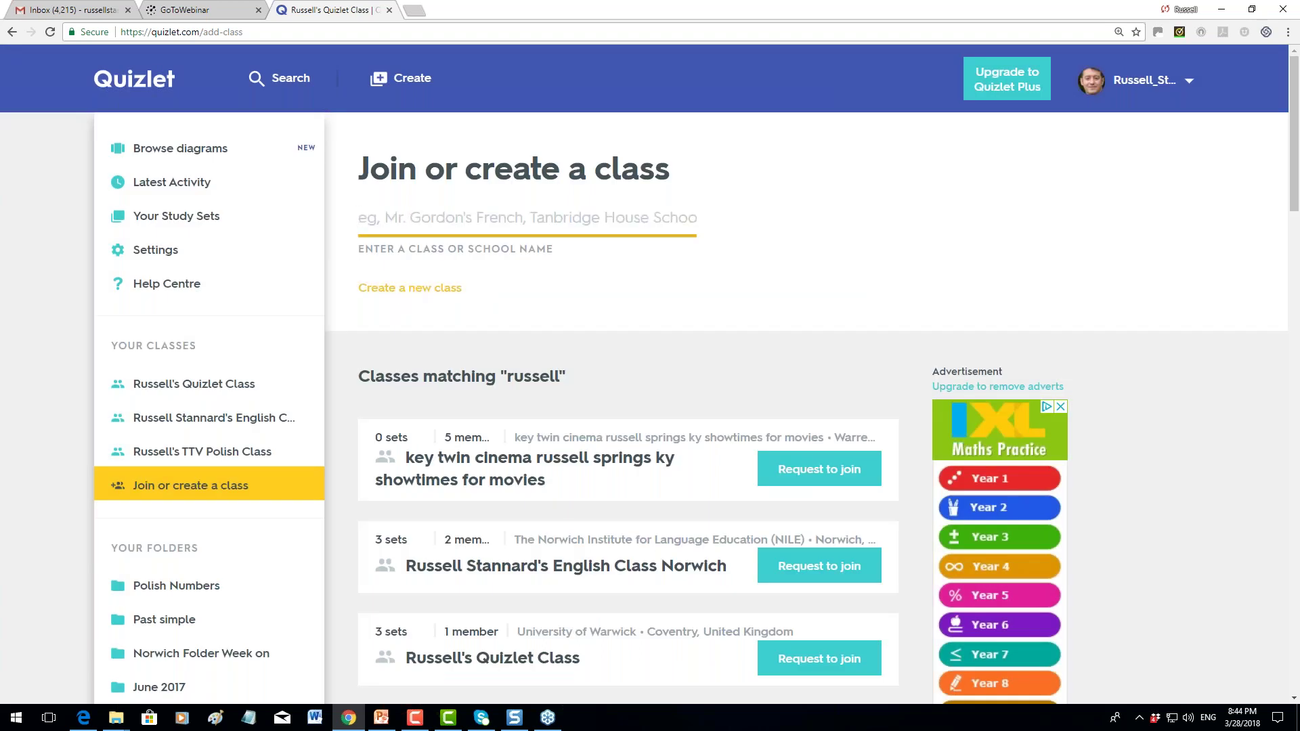
text(Russell Quizlet 2 class)
click(527, 272)
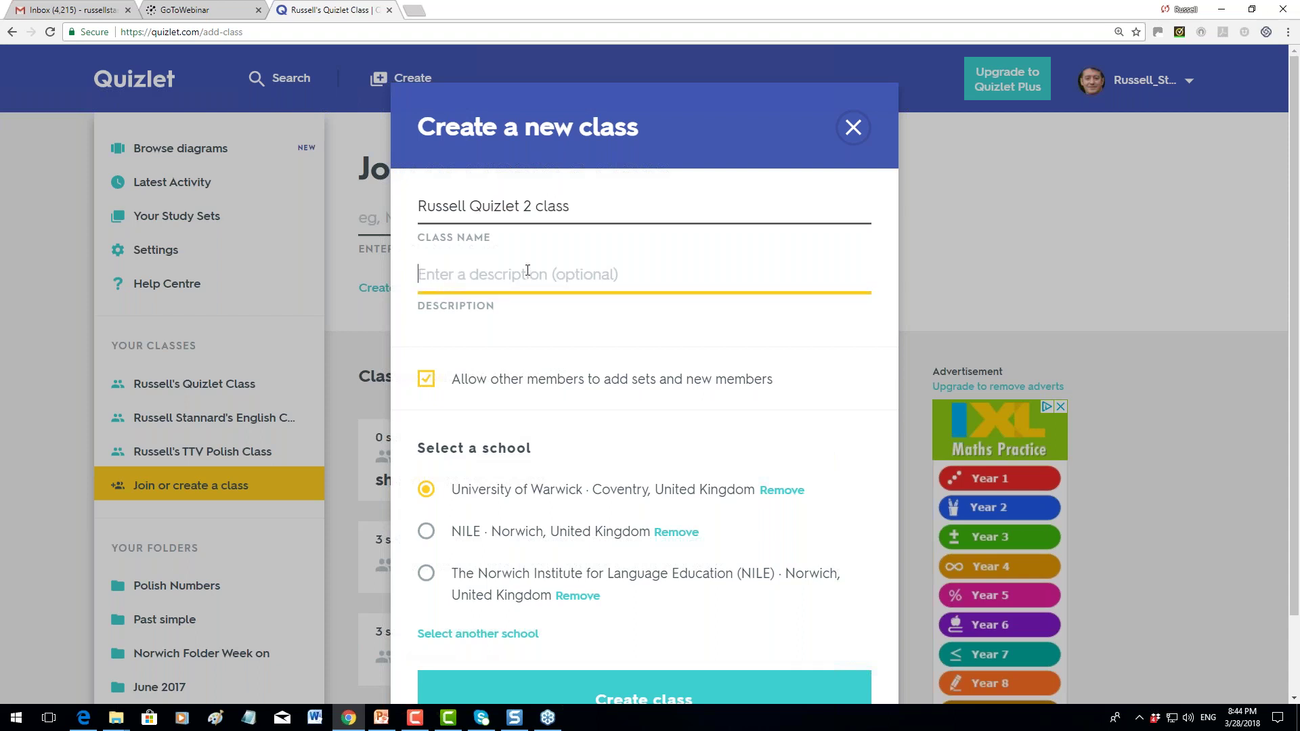
text(related)
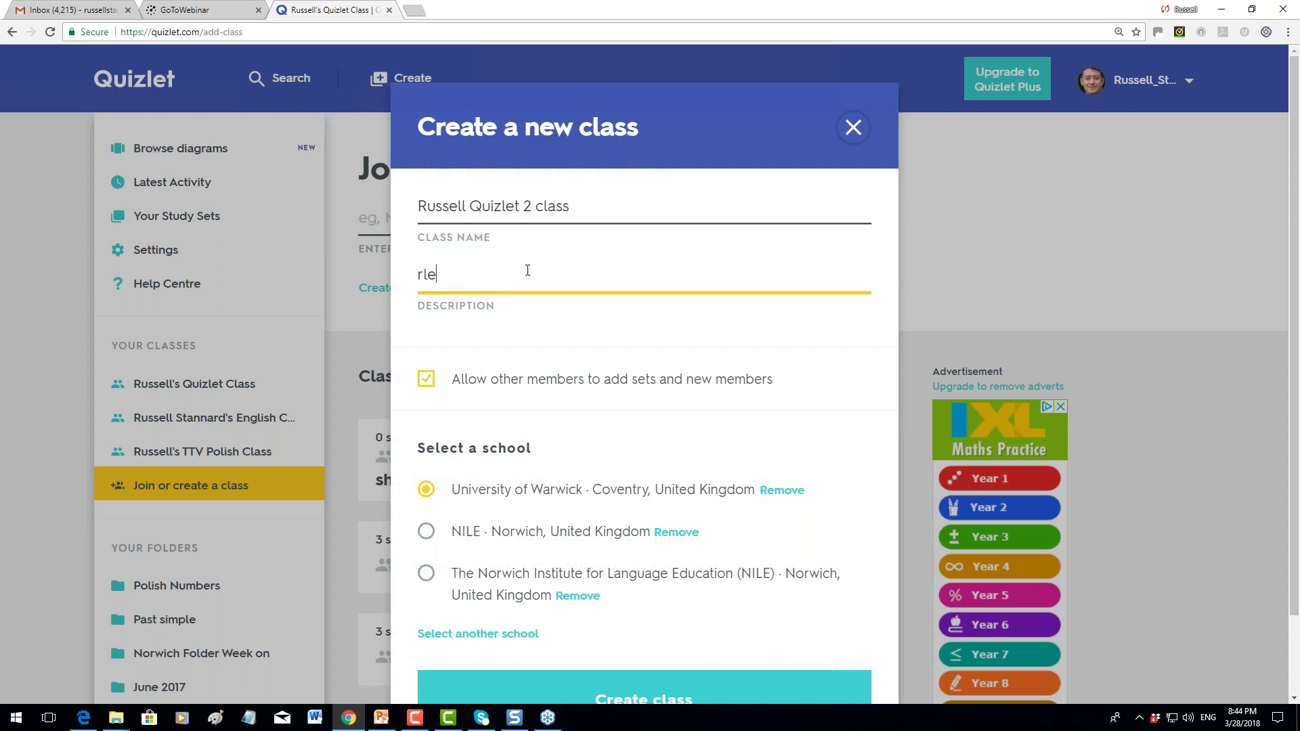
text( to my quizlet presentation)
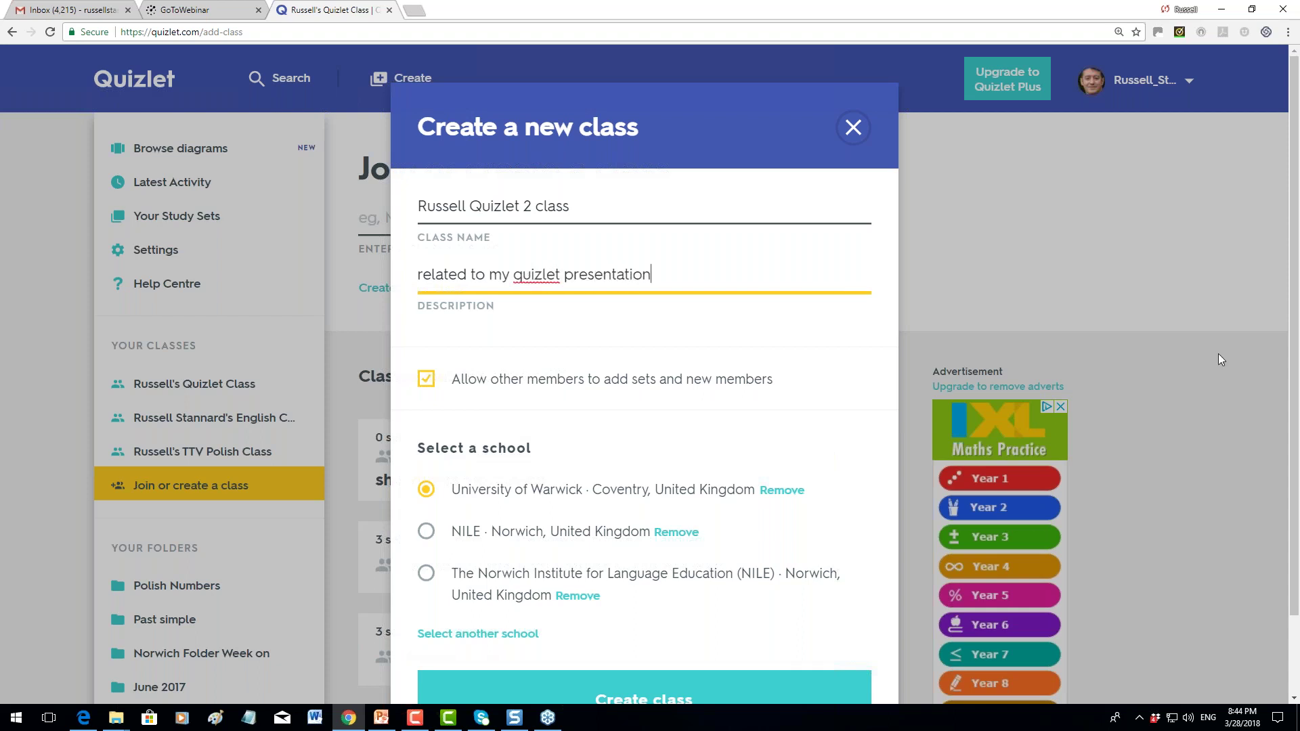
scroll(1294, 329, down, 2)
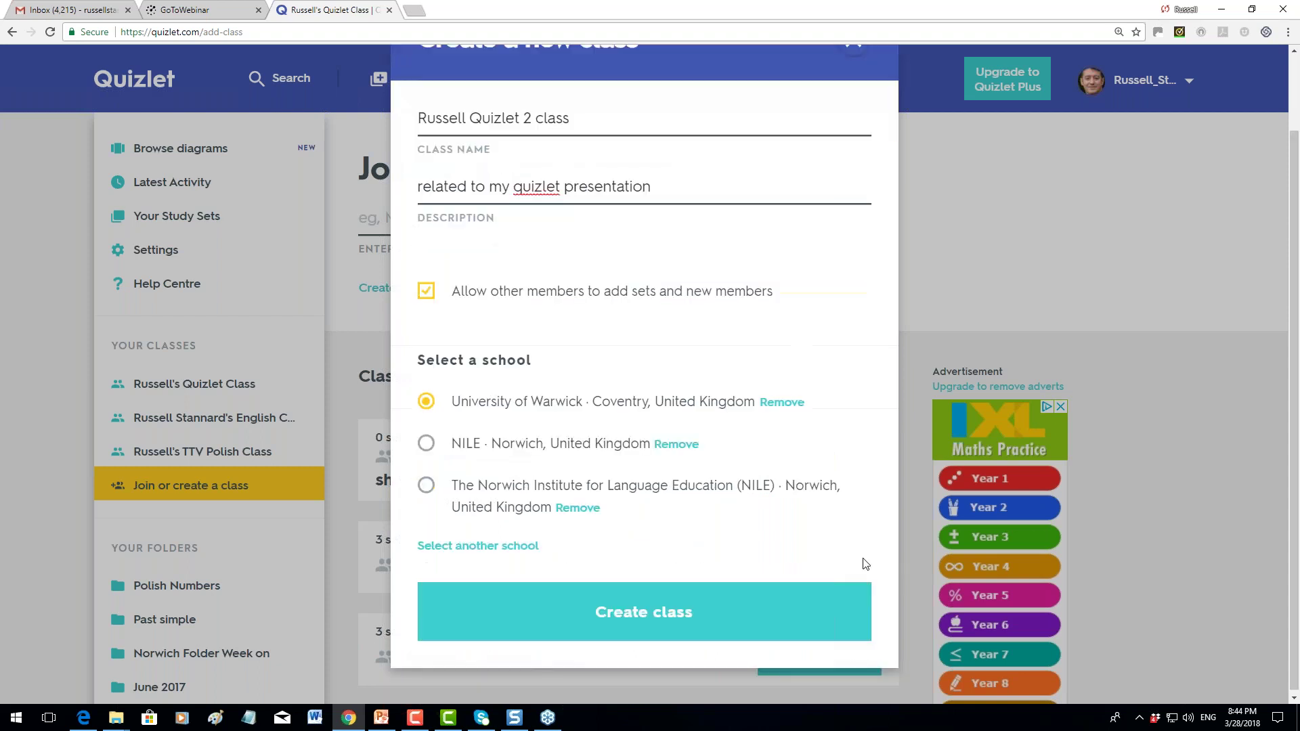
click(633, 617)
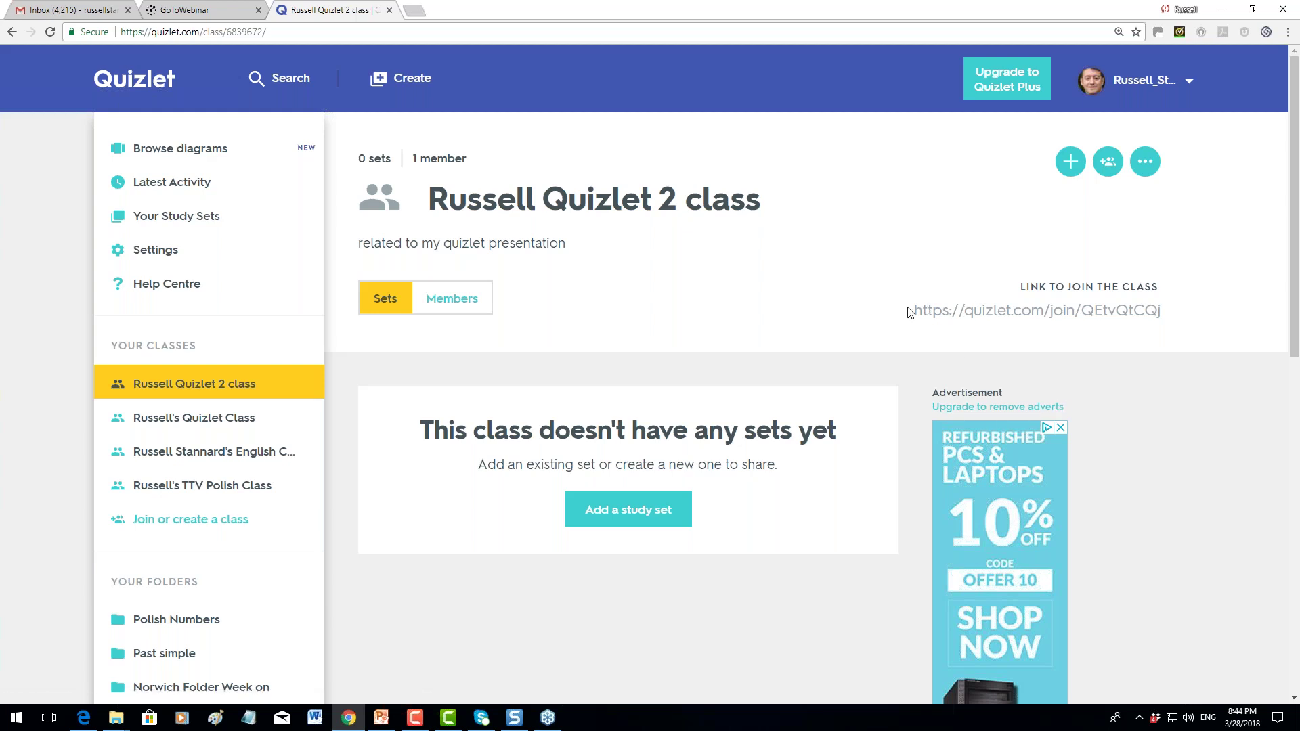
Copy the new class's join link
drag(908, 312, 1136, 312)
right_click(1062, 313)
click(1102, 323)
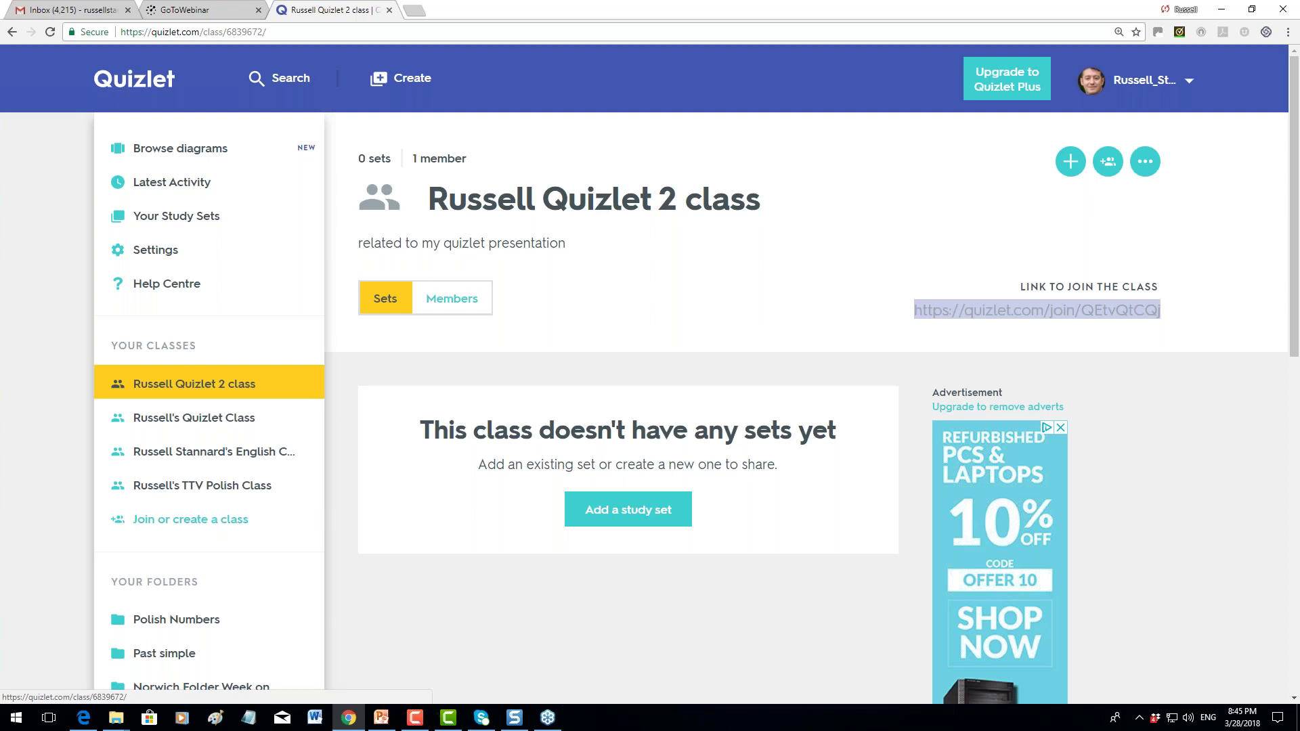
Search for classes to join by the teacher's first name and look through the matching classes
click(174, 527)
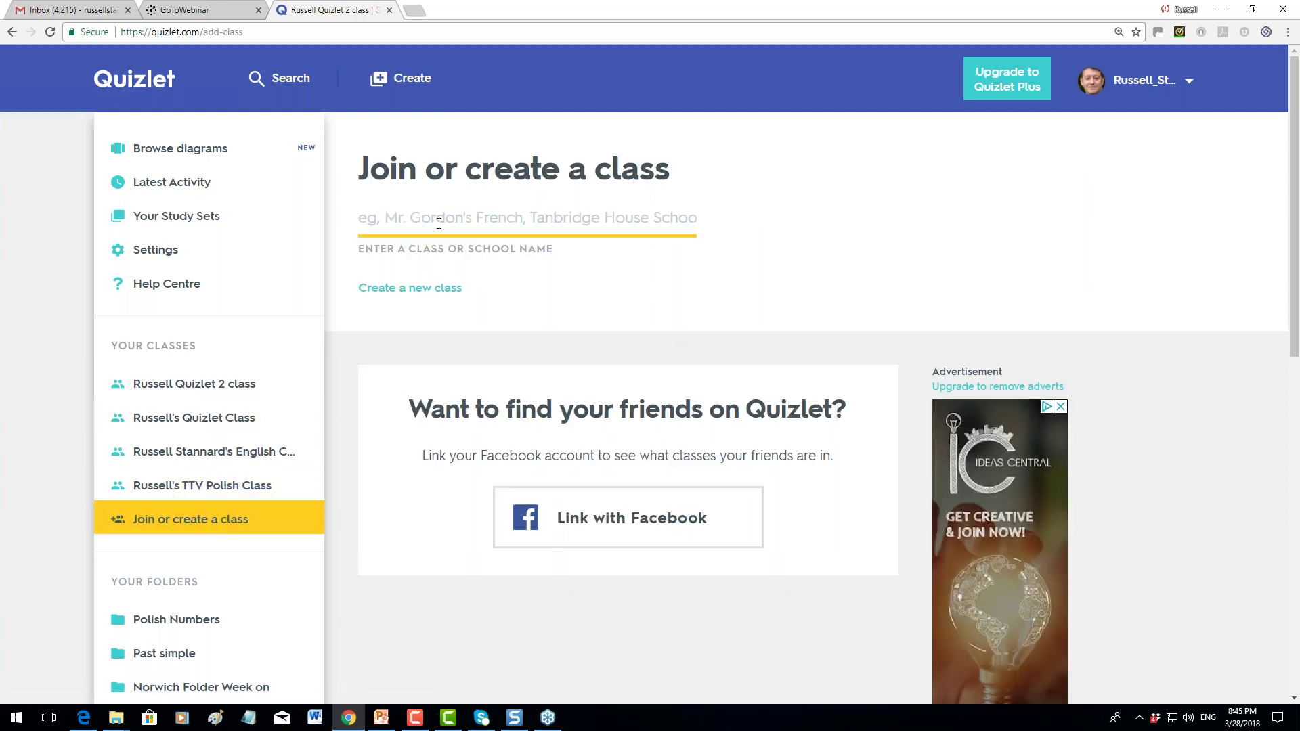
text(Riss)
key(BackSpace)
key(BackSpace)
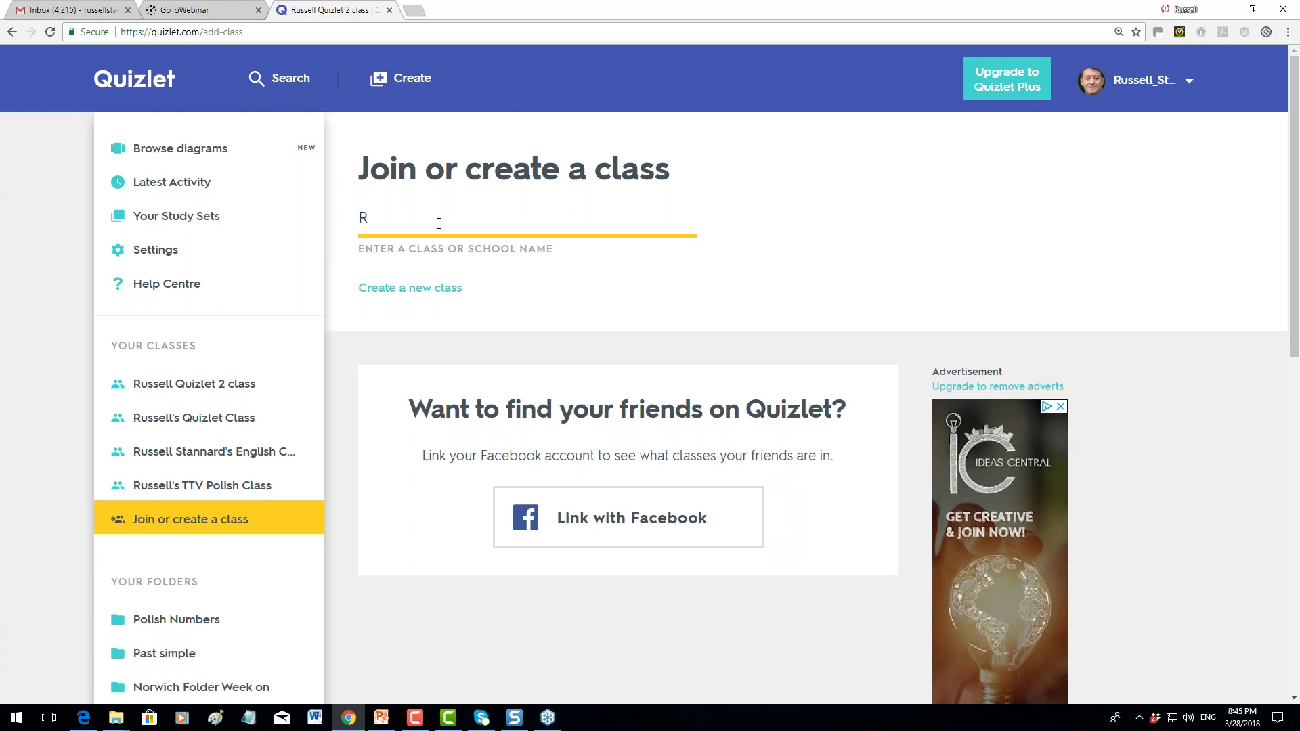
text(iss)
key(BackSpace)
key(BackSpace)
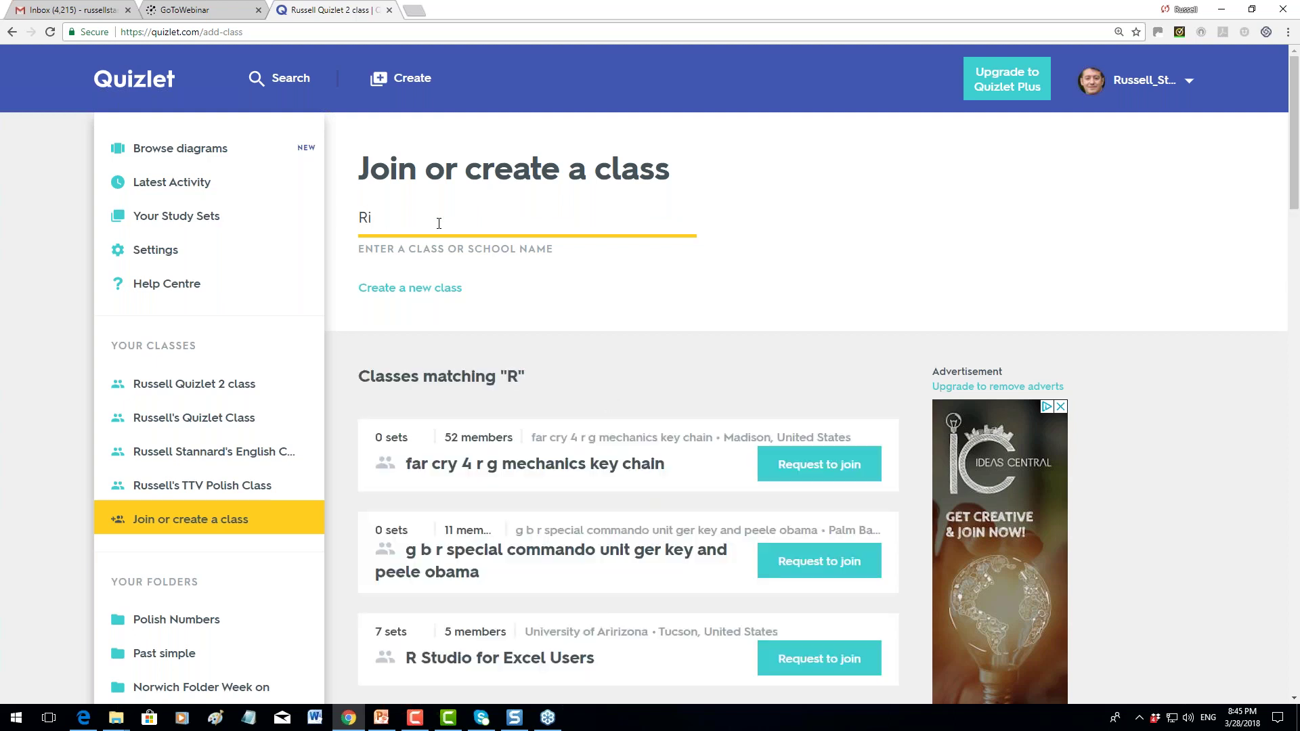
text(ussell)
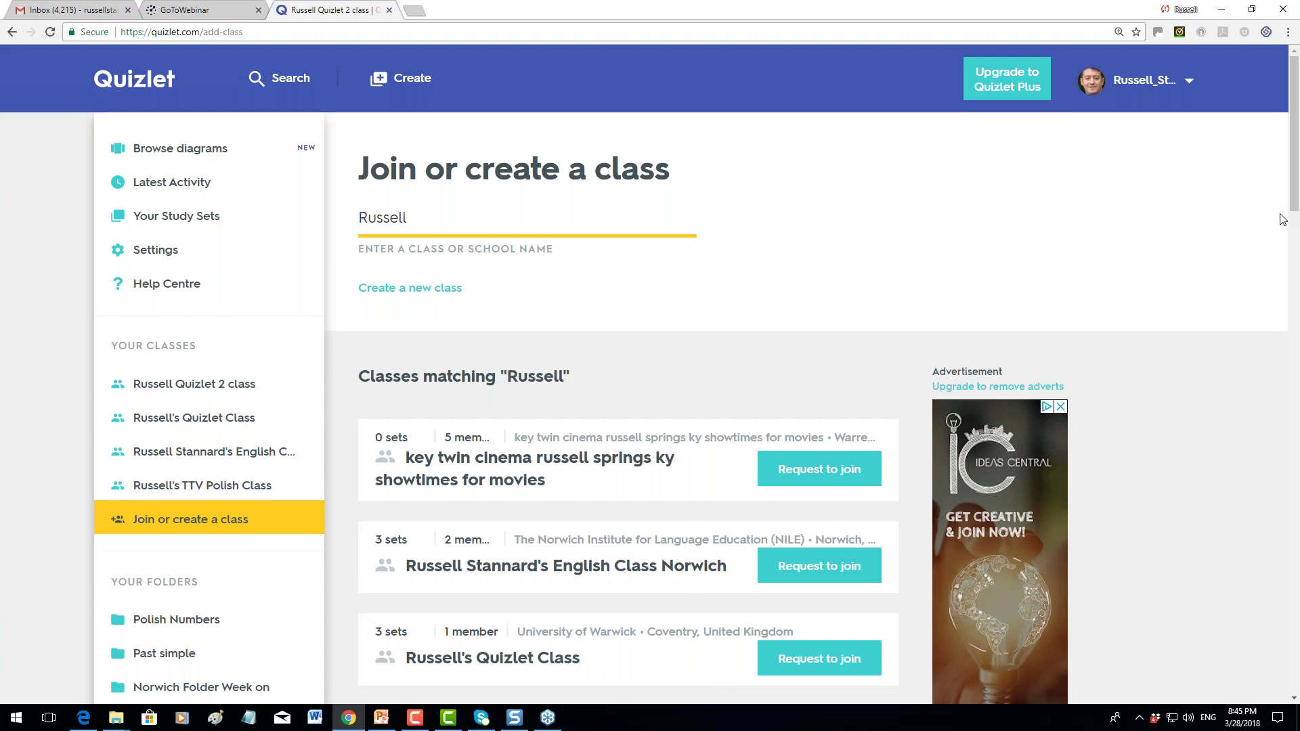
drag(1295, 217, 1277, 256)
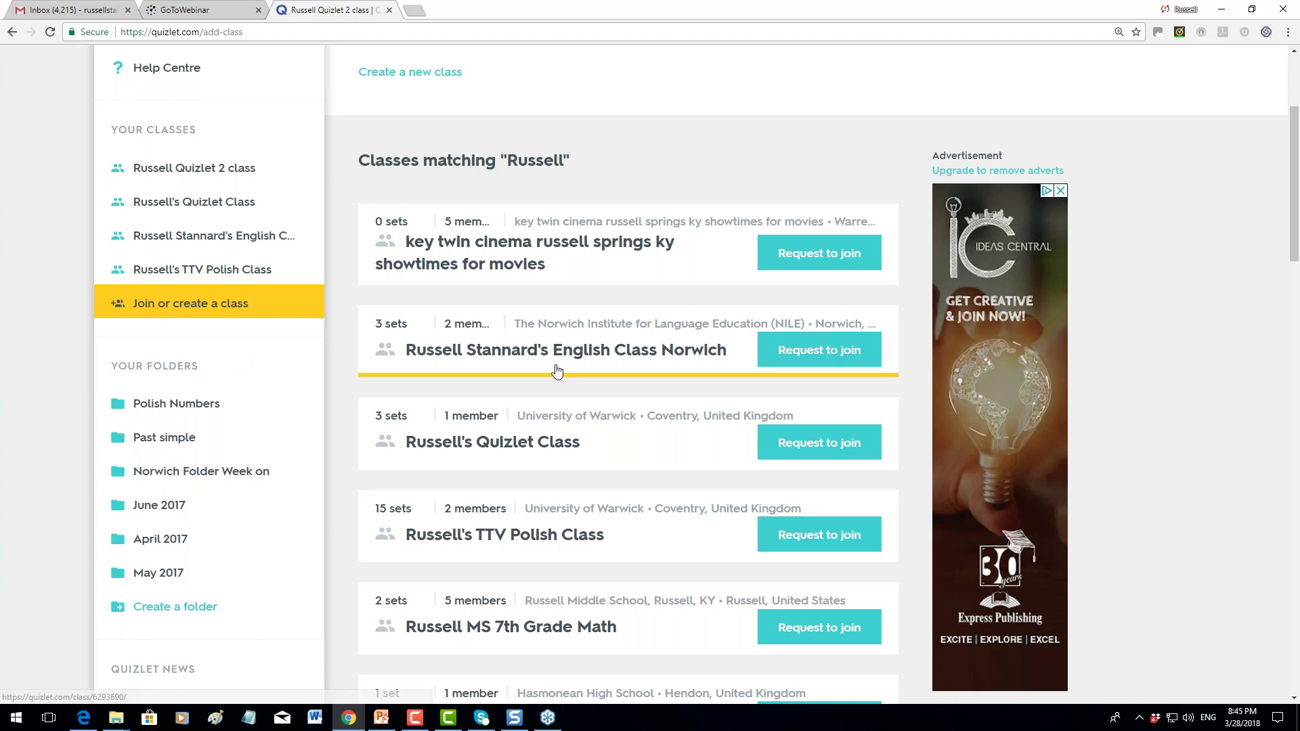
scroll(1293, 229, up, 2)
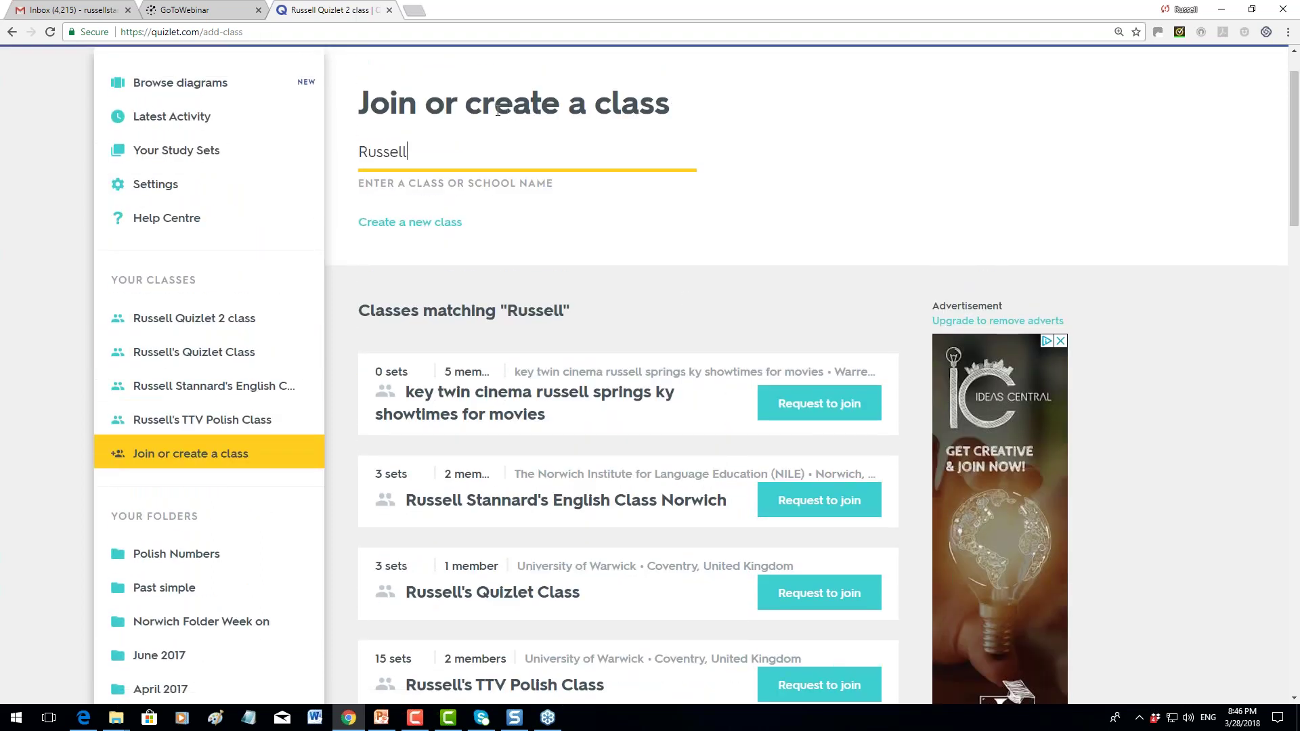
Reopen the newly created Quizlet 2 class and copy its join link again
click(208, 322)
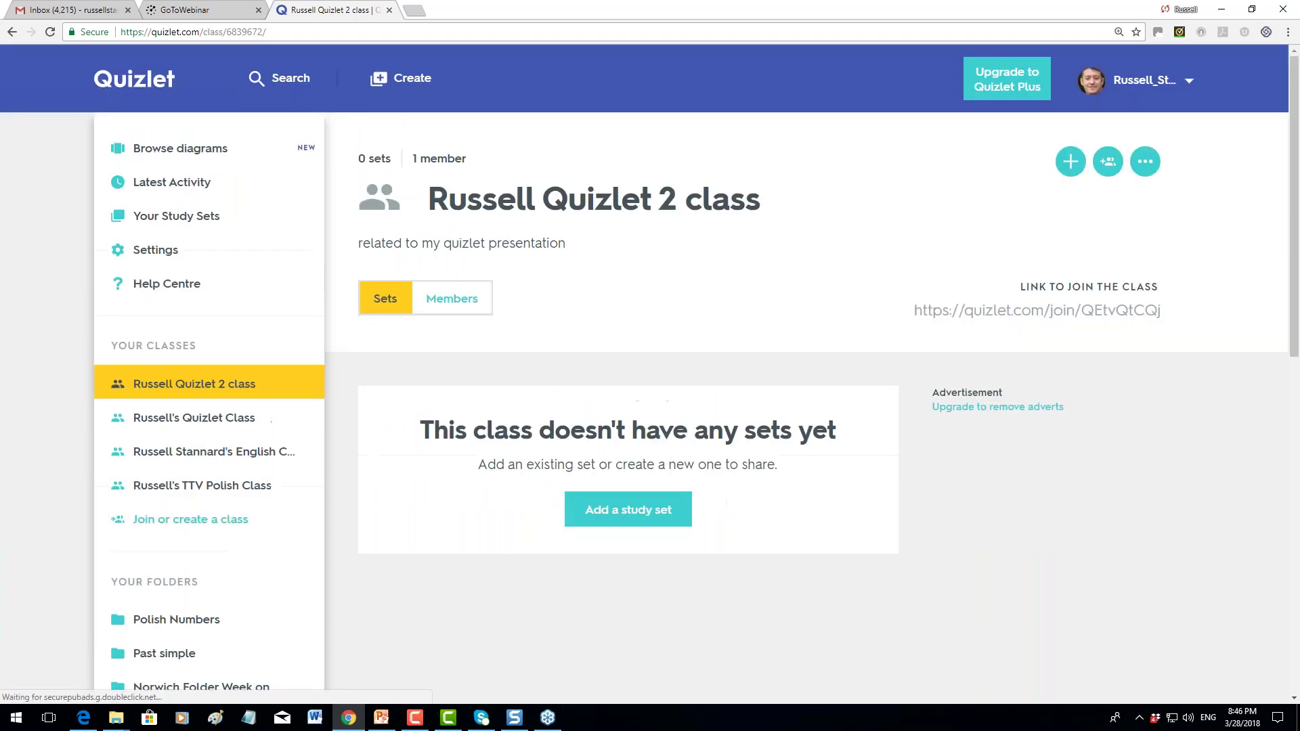
drag(916, 309, 1177, 318)
right_click(1114, 310)
click(1094, 319)
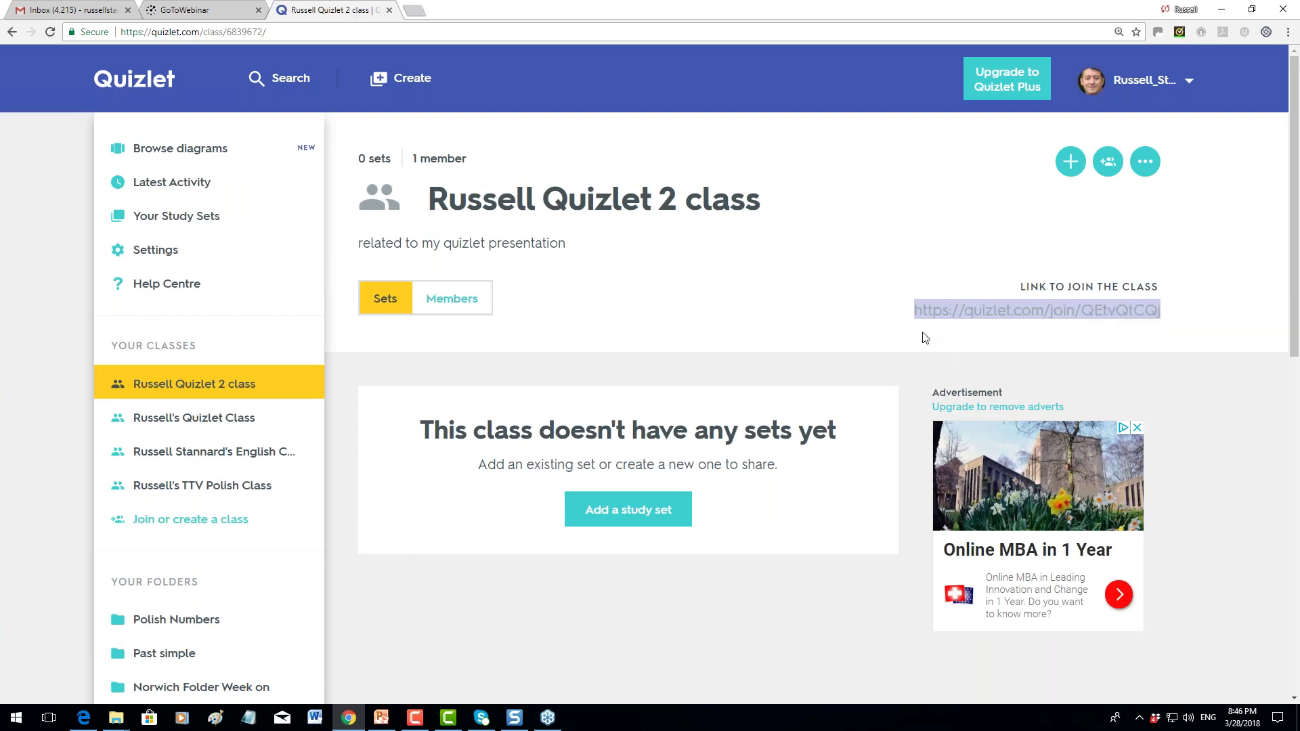
View the Quizlet 2 class's members, and add the Polish Food cards and furniture study sets to the class
click(452, 305)
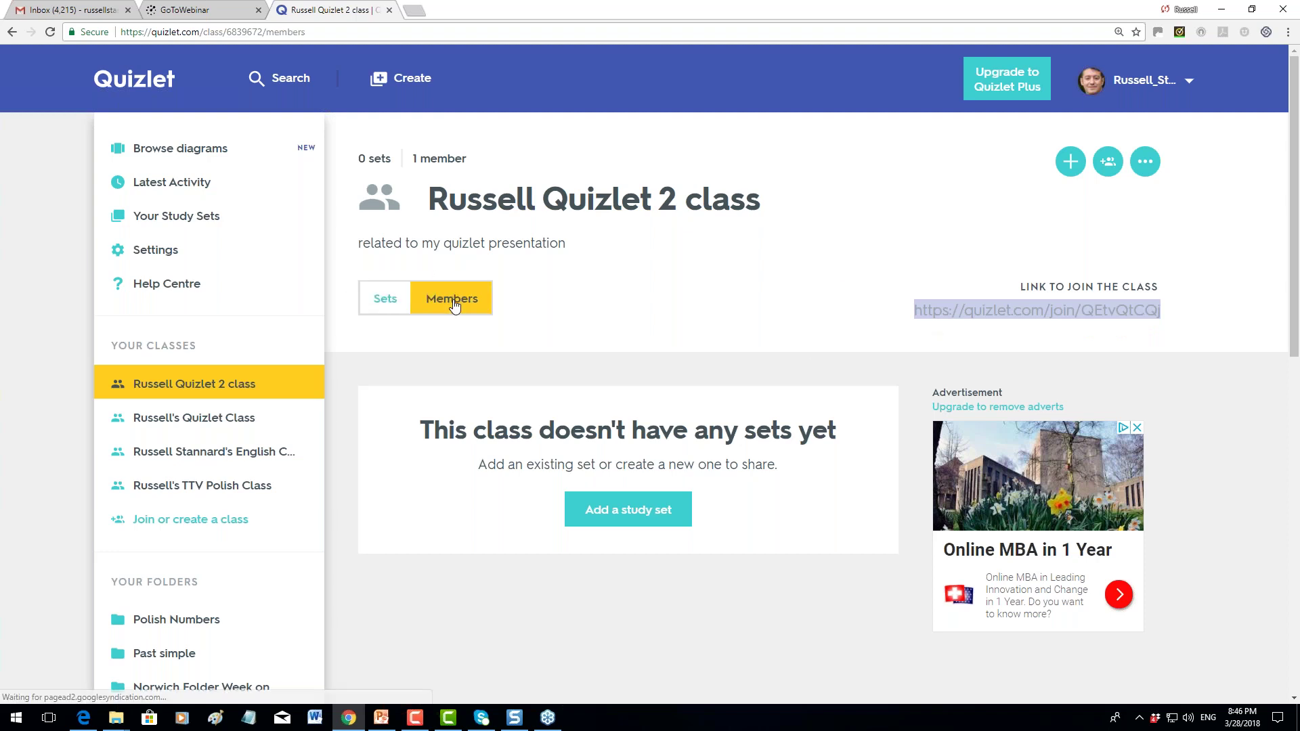
click(377, 299)
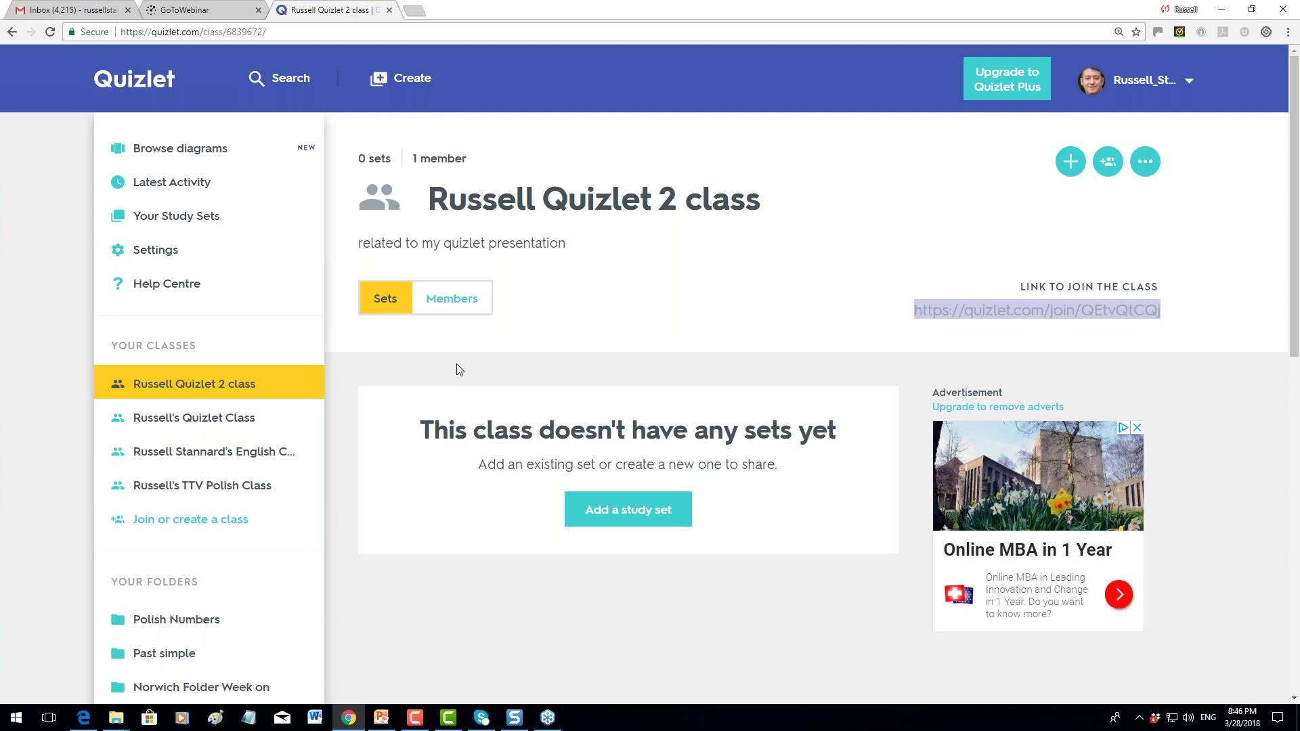
click(616, 518)
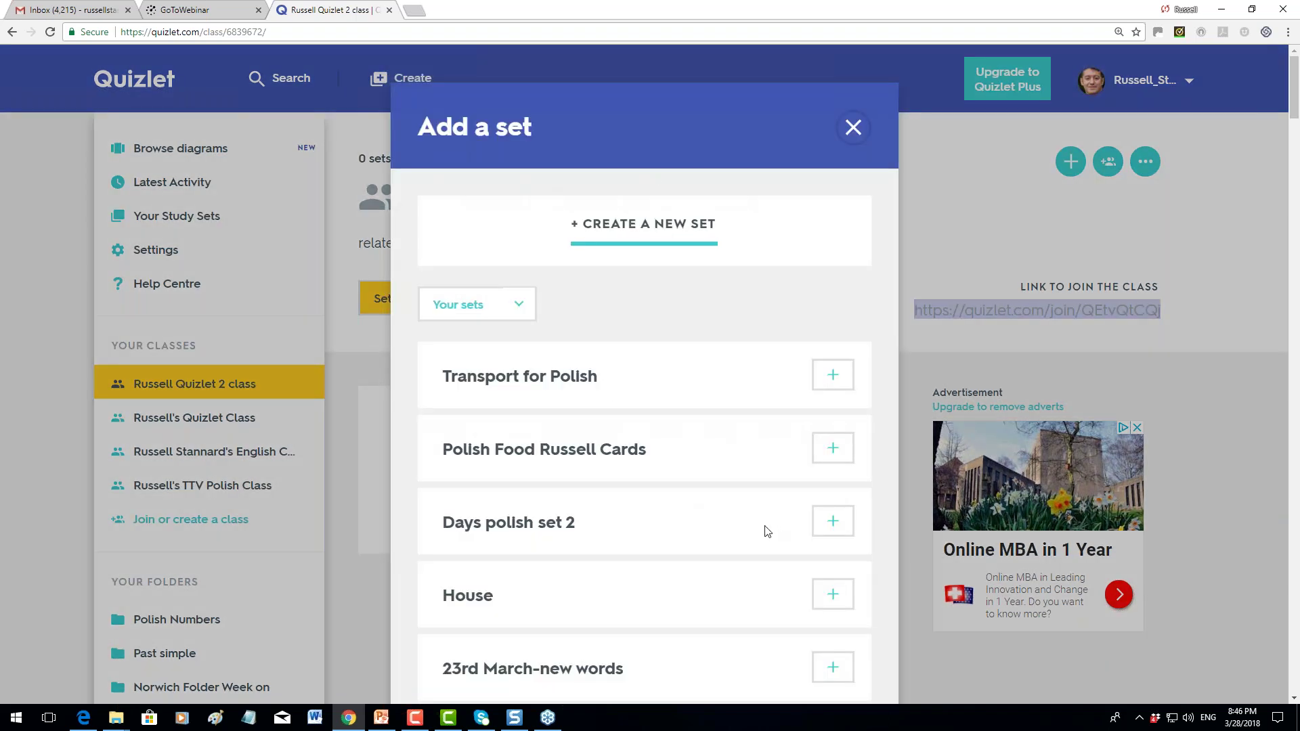
click(834, 451)
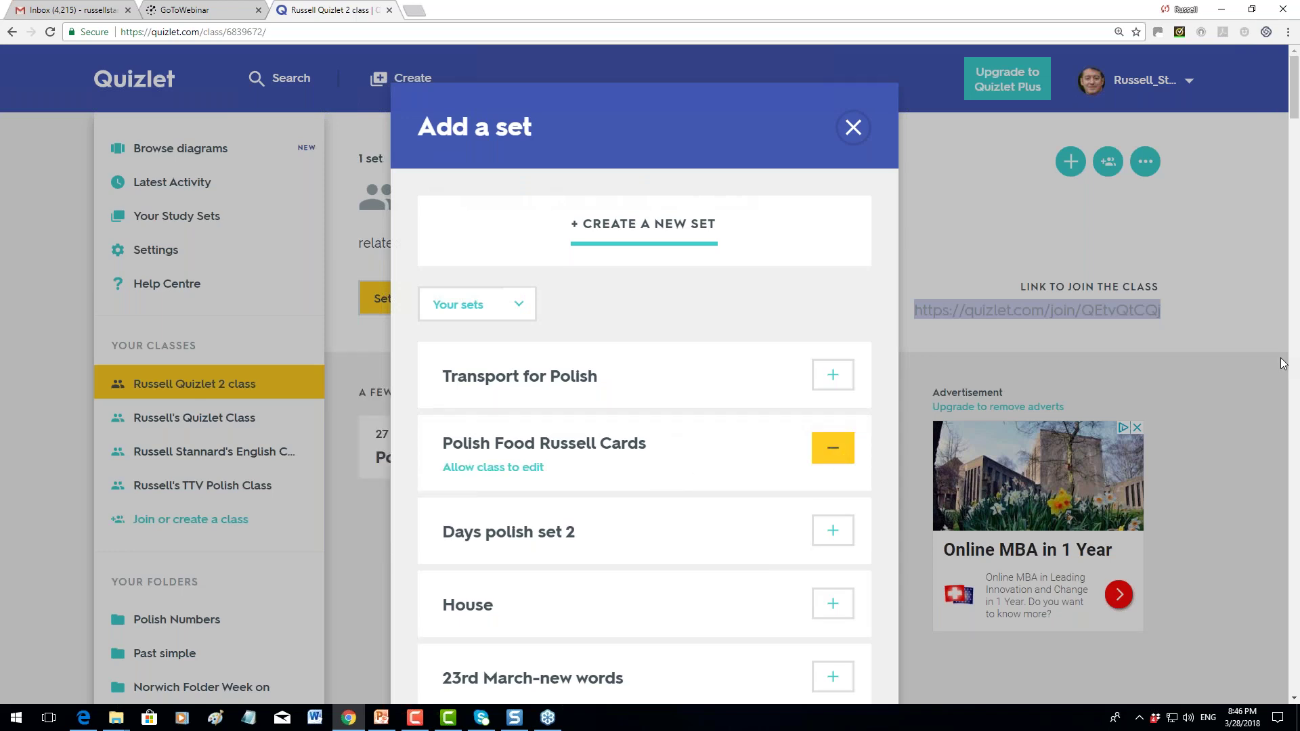
scroll(1275, 517, down, 3)
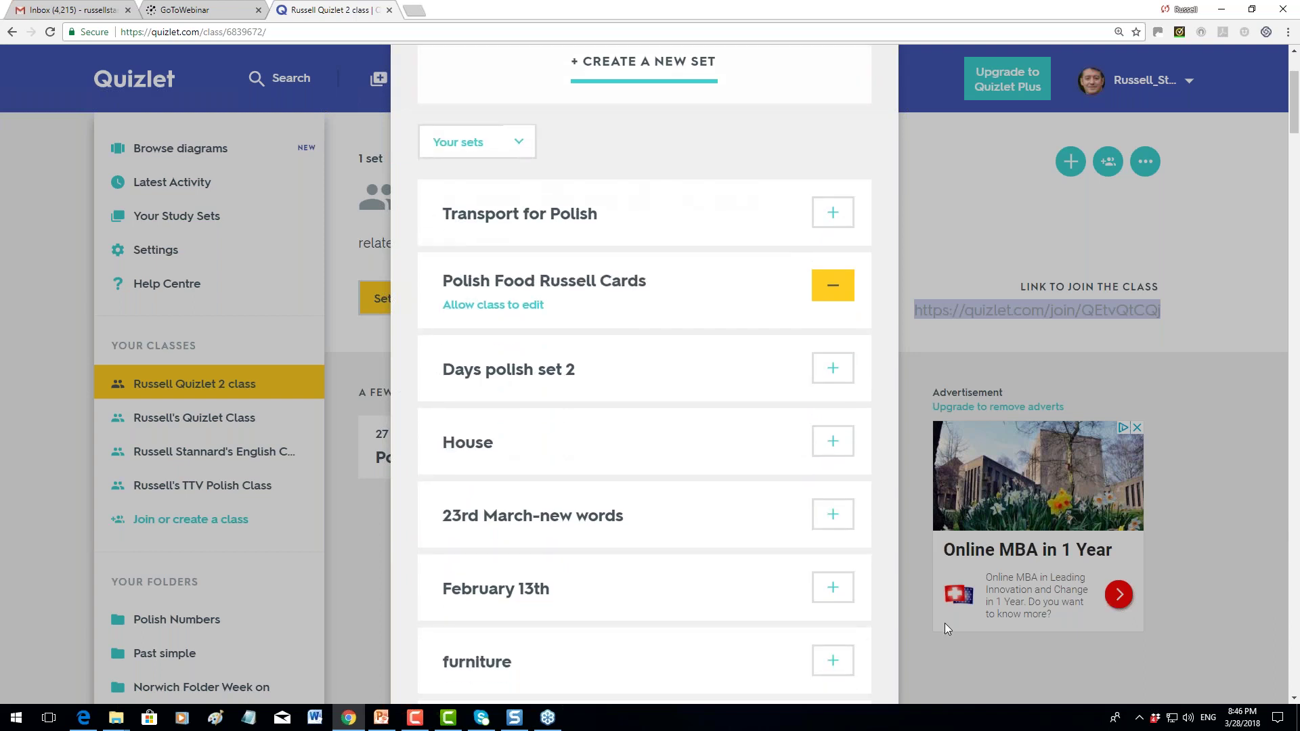
click(832, 667)
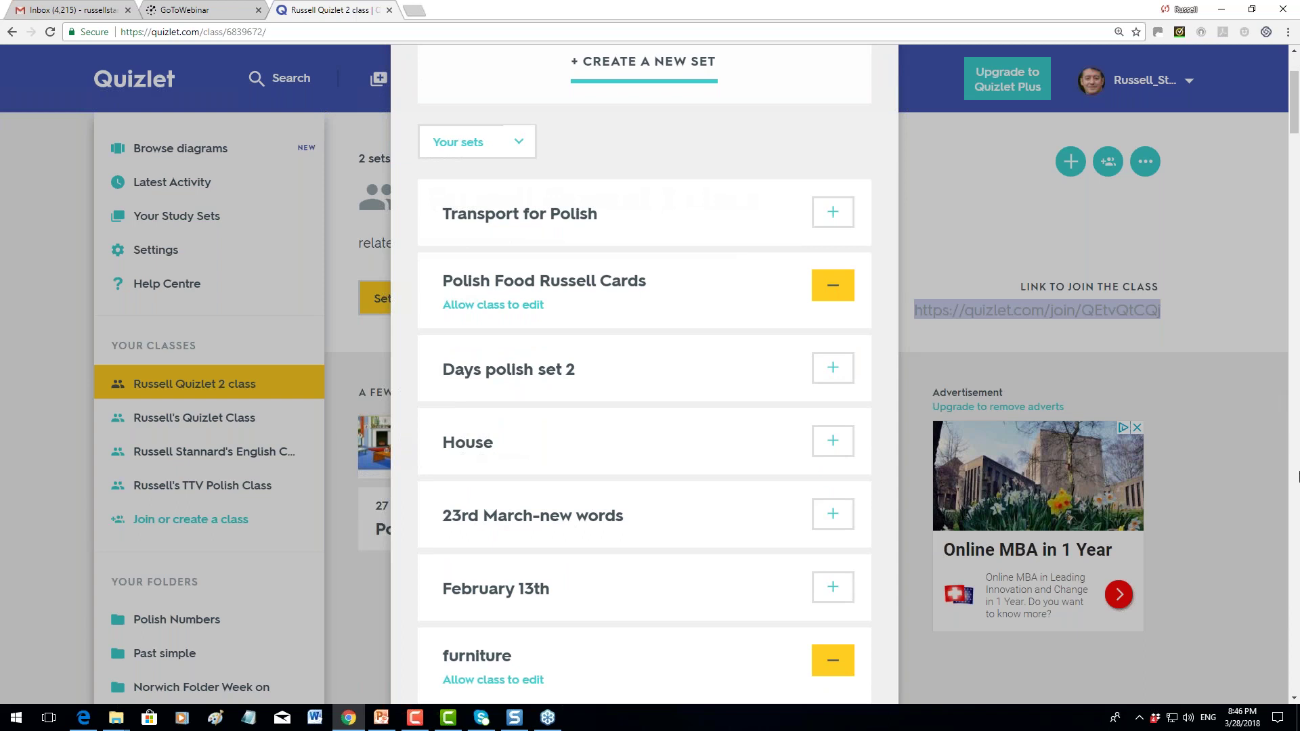
scroll(1242, 329, up, 3)
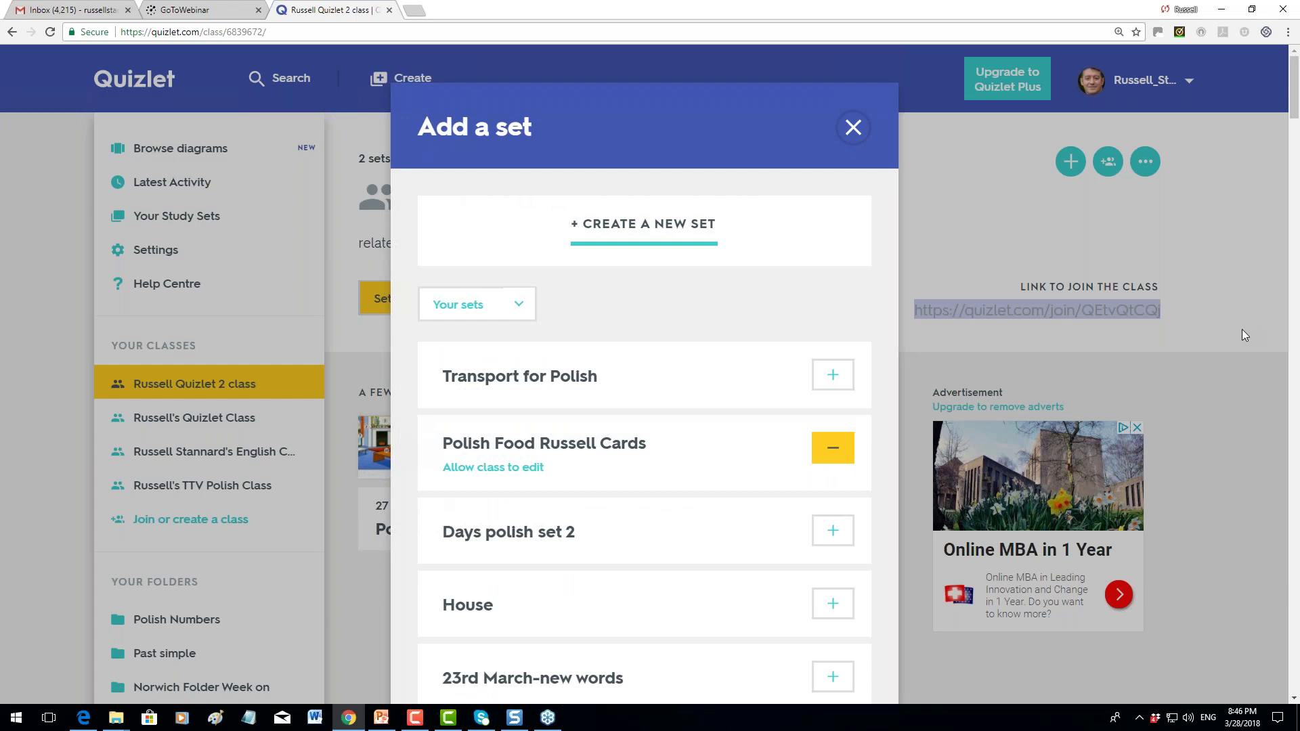
click(852, 128)
Copy the join link of the Quizlet 2 class with its two study sets
right_click(1016, 311)
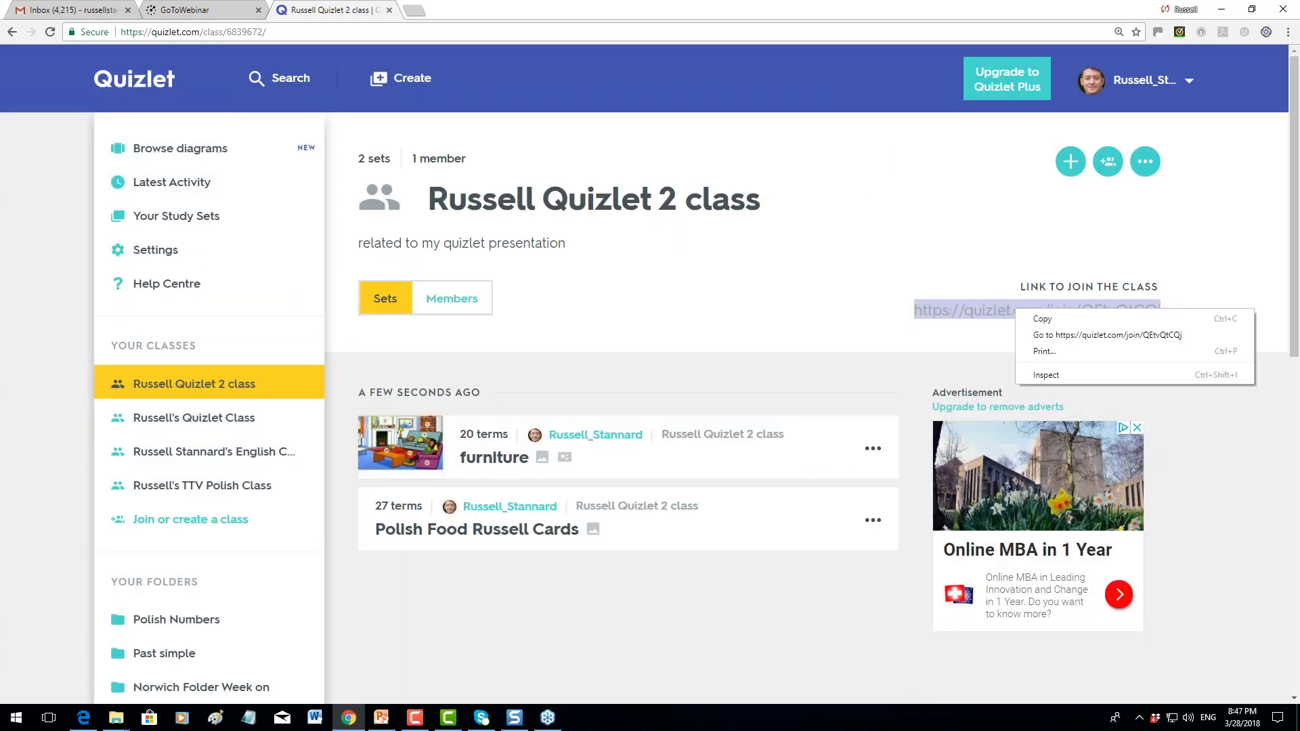
click(1041, 320)
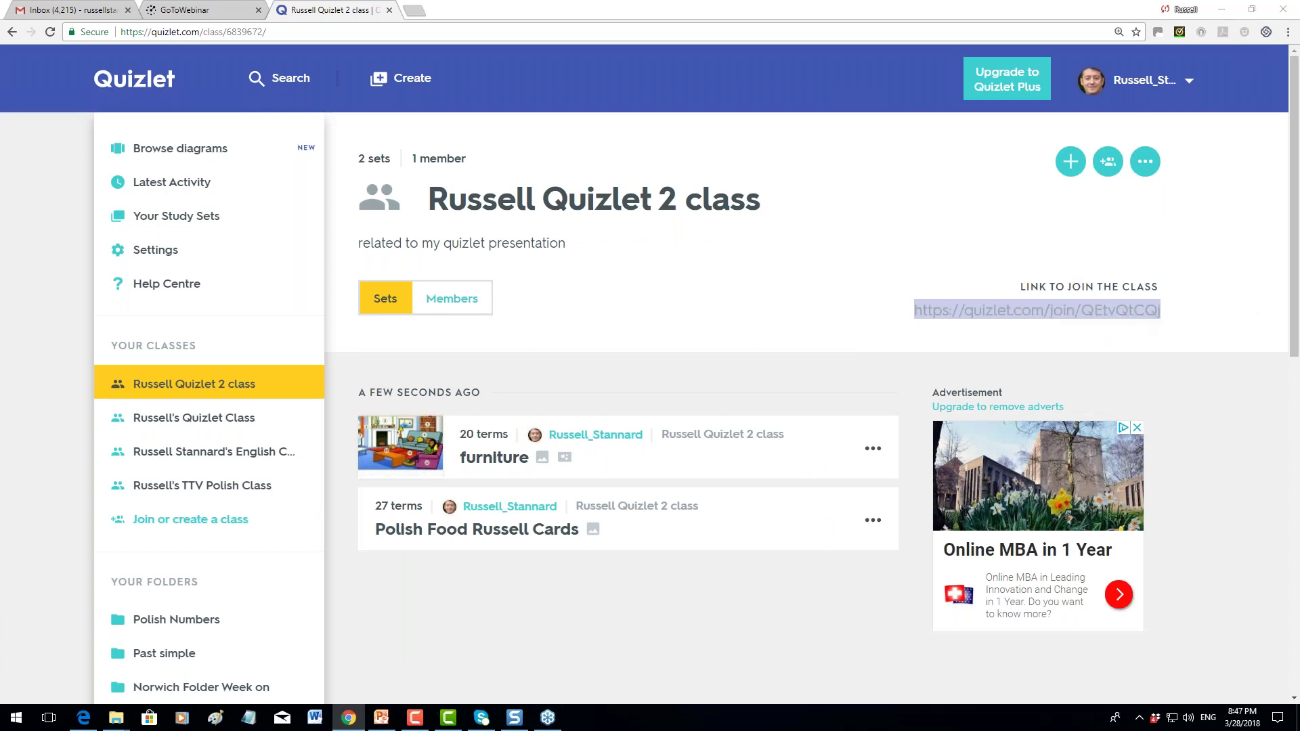
click(1193, 536)
Create a new class named with the teacher's first name followed by "Quizlet 3", keeping University of Warwick as the school
click(191, 520)
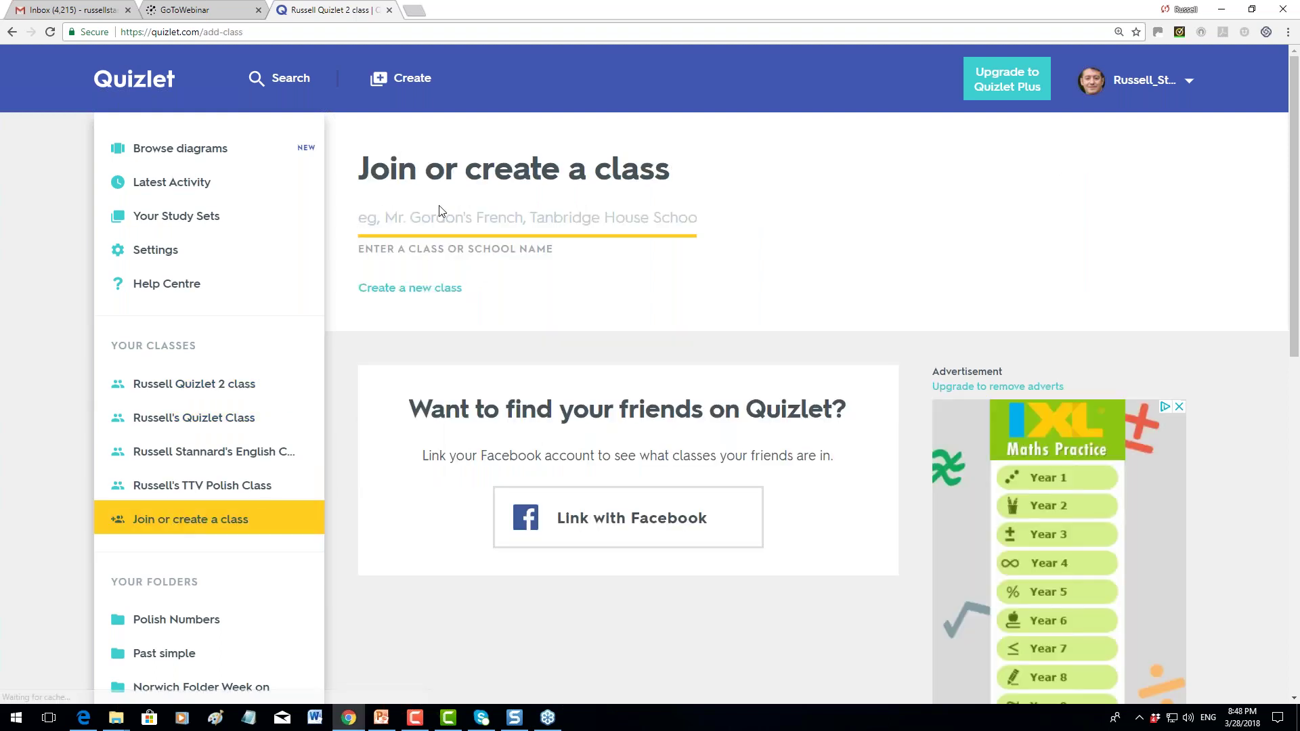
click(387, 215)
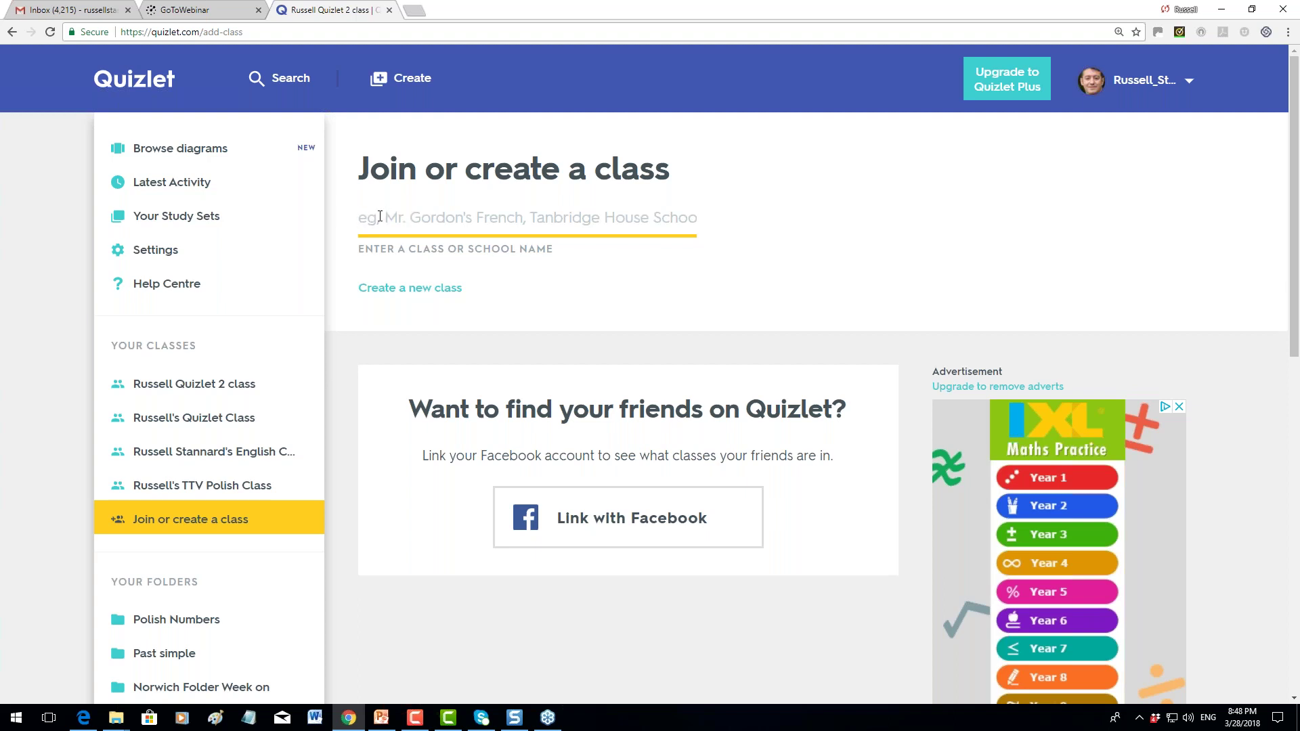
click(393, 293)
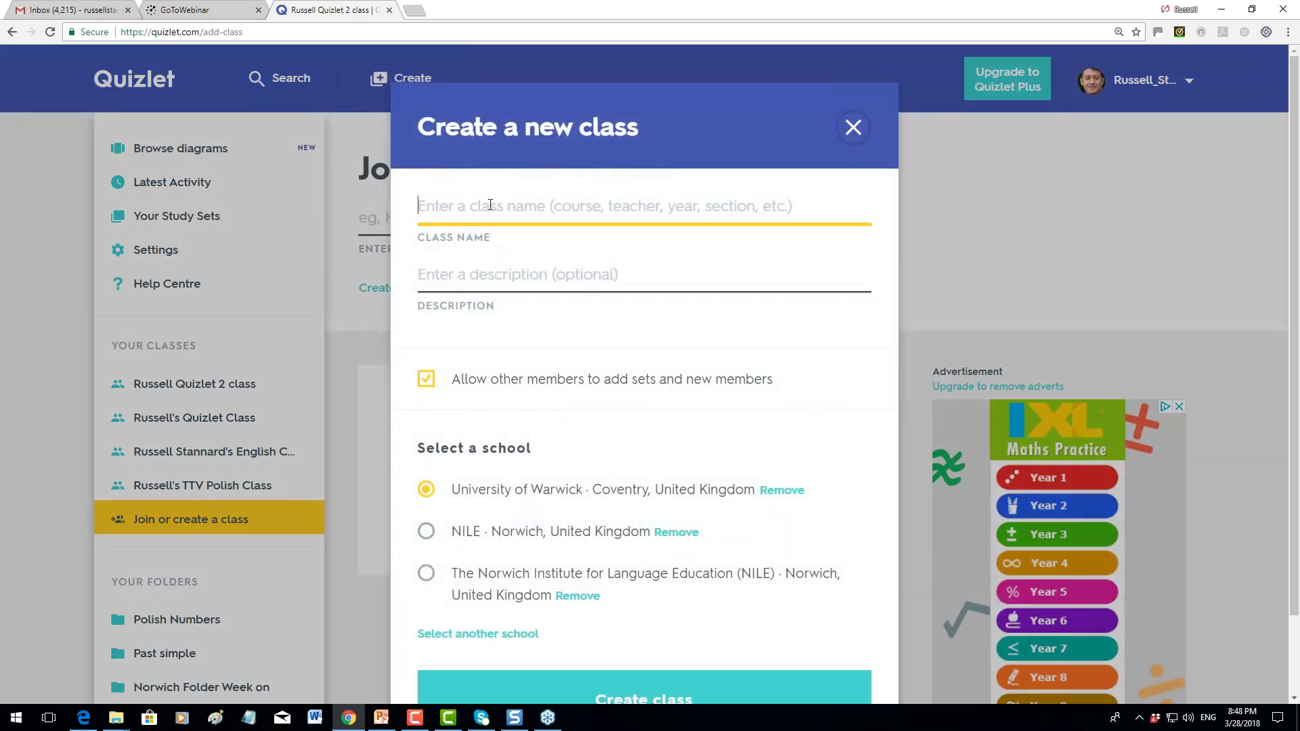
text(Russell Quiz)
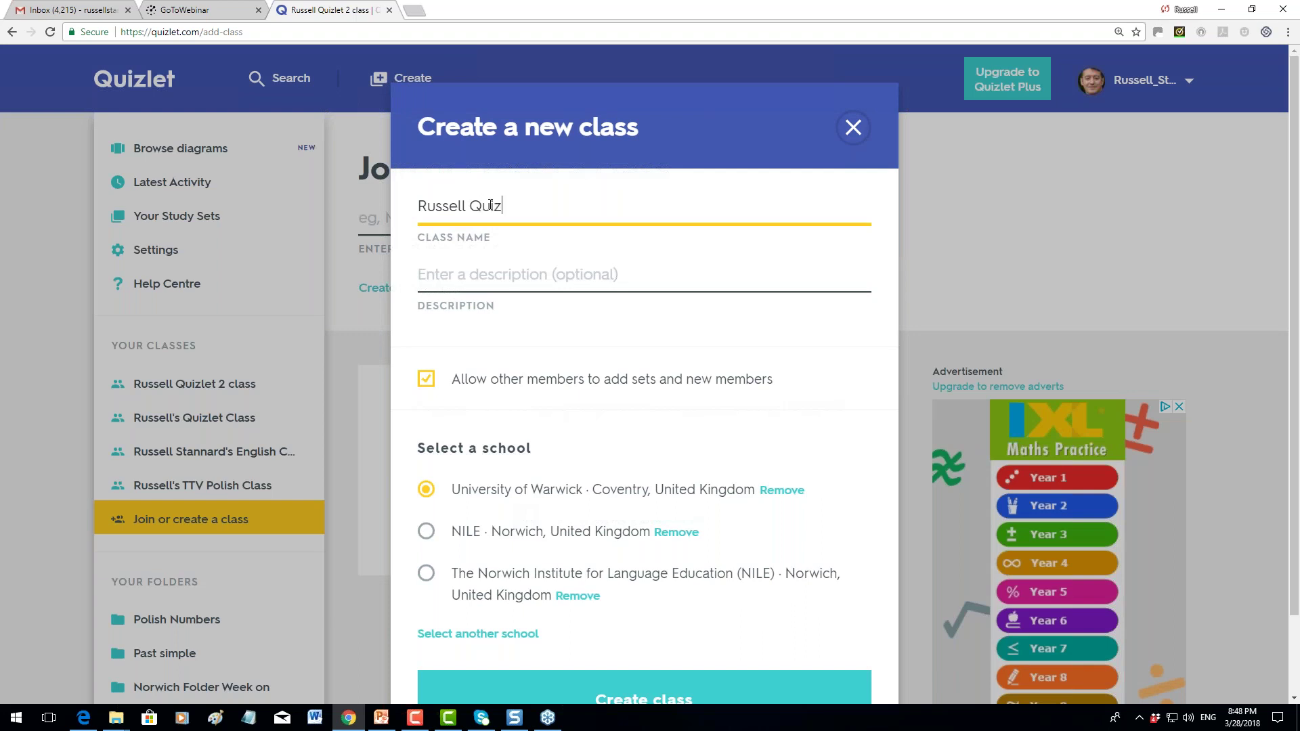
text(let 3)
click(1209, 425)
scroll(1209, 425, down, 1)
click(652, 643)
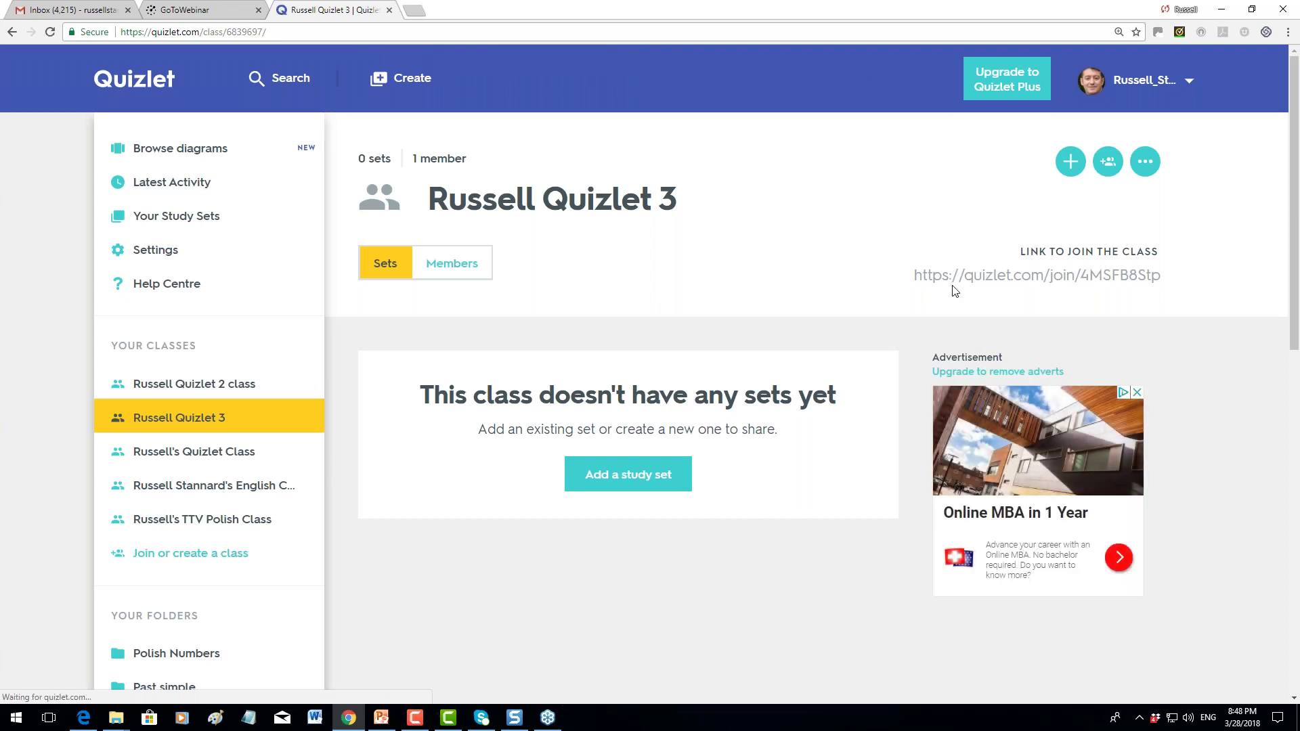
Copy the join link of the new Quizlet 3 class
click(916, 276)
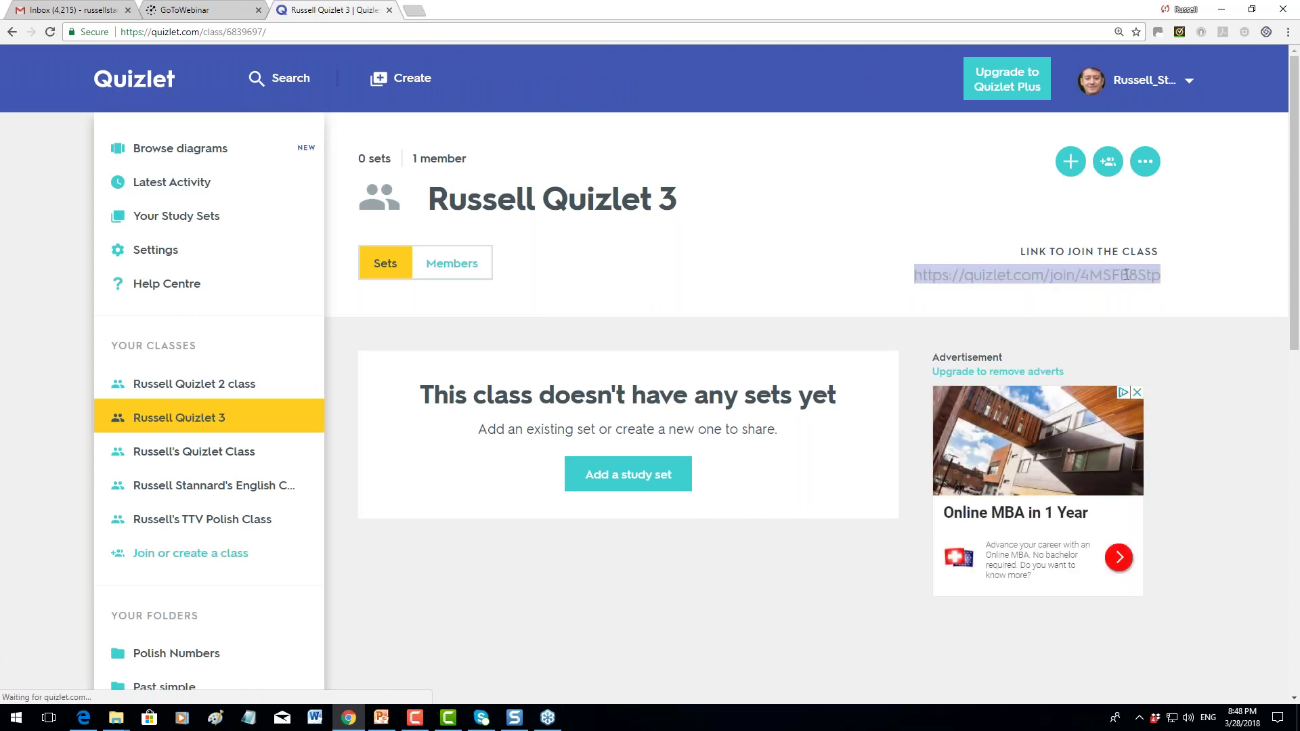
right_click(1062, 273)
click(1082, 288)
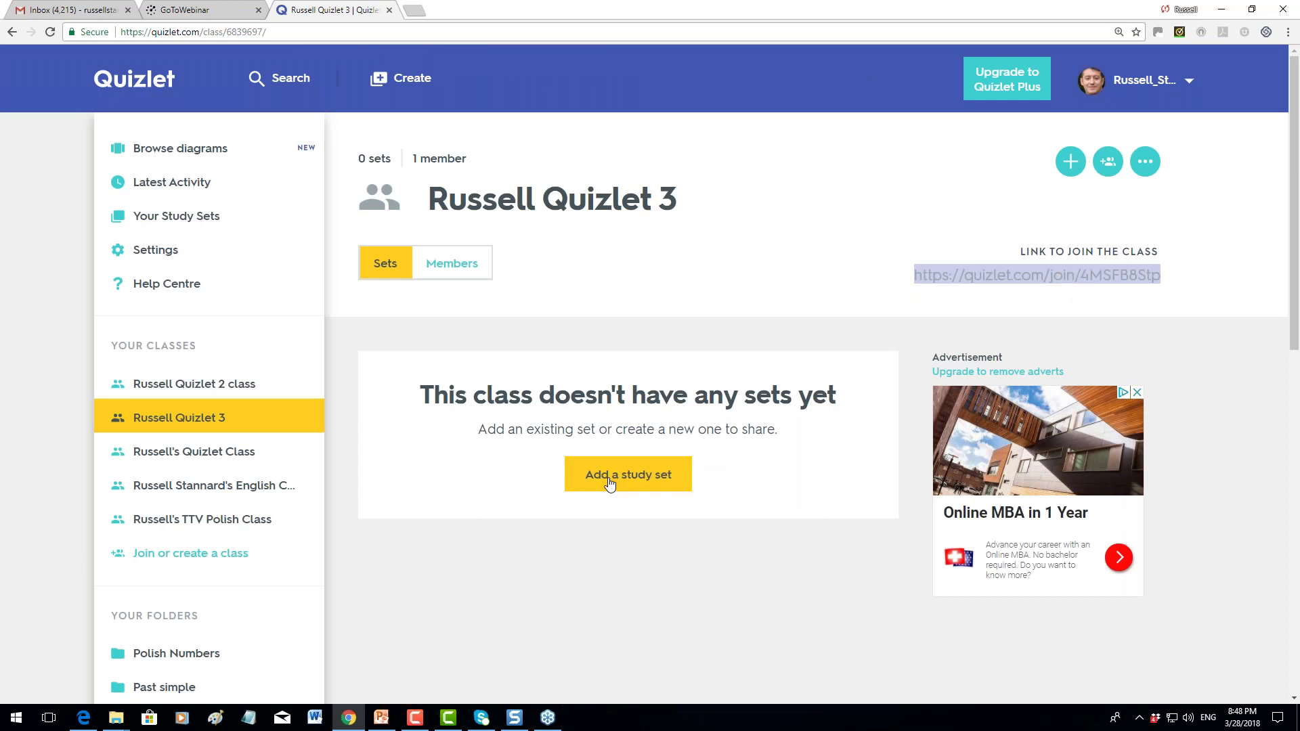
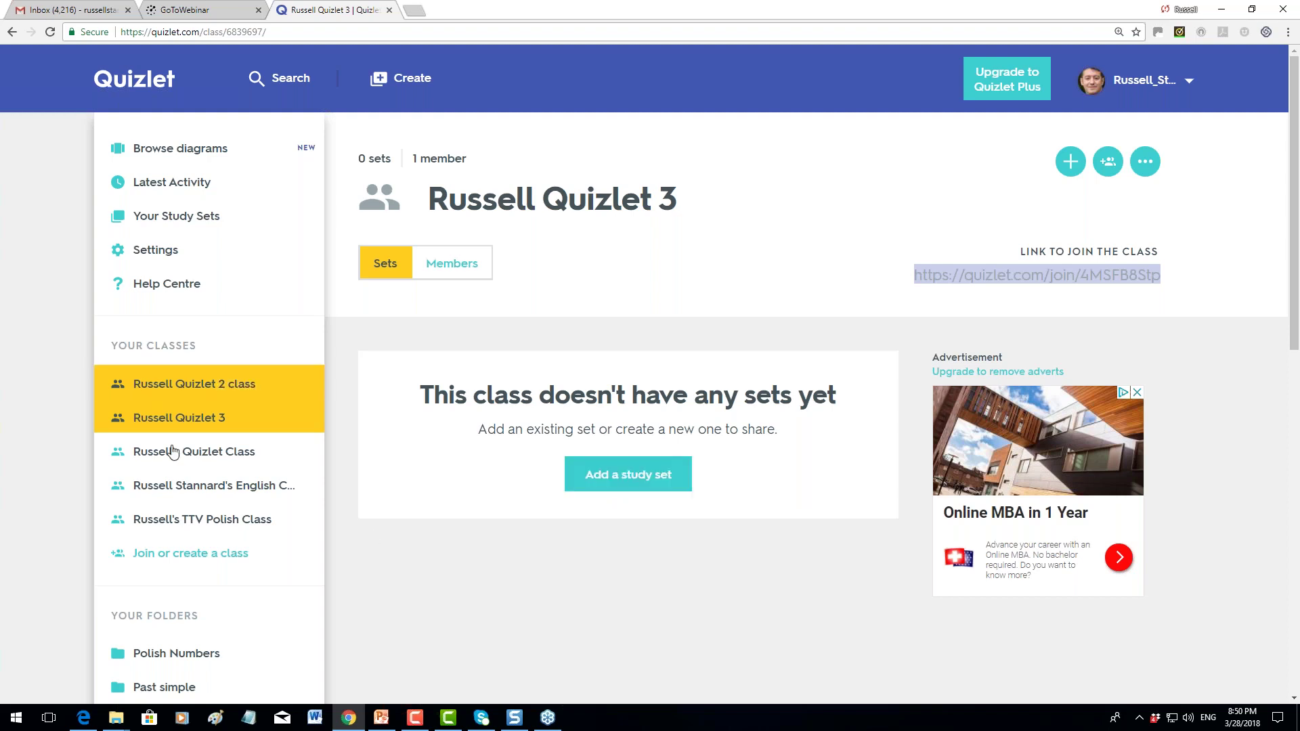
Look through the TTV Polish Class's study sets, and return to the Quizlet 3 class to check its members
click(224, 521)
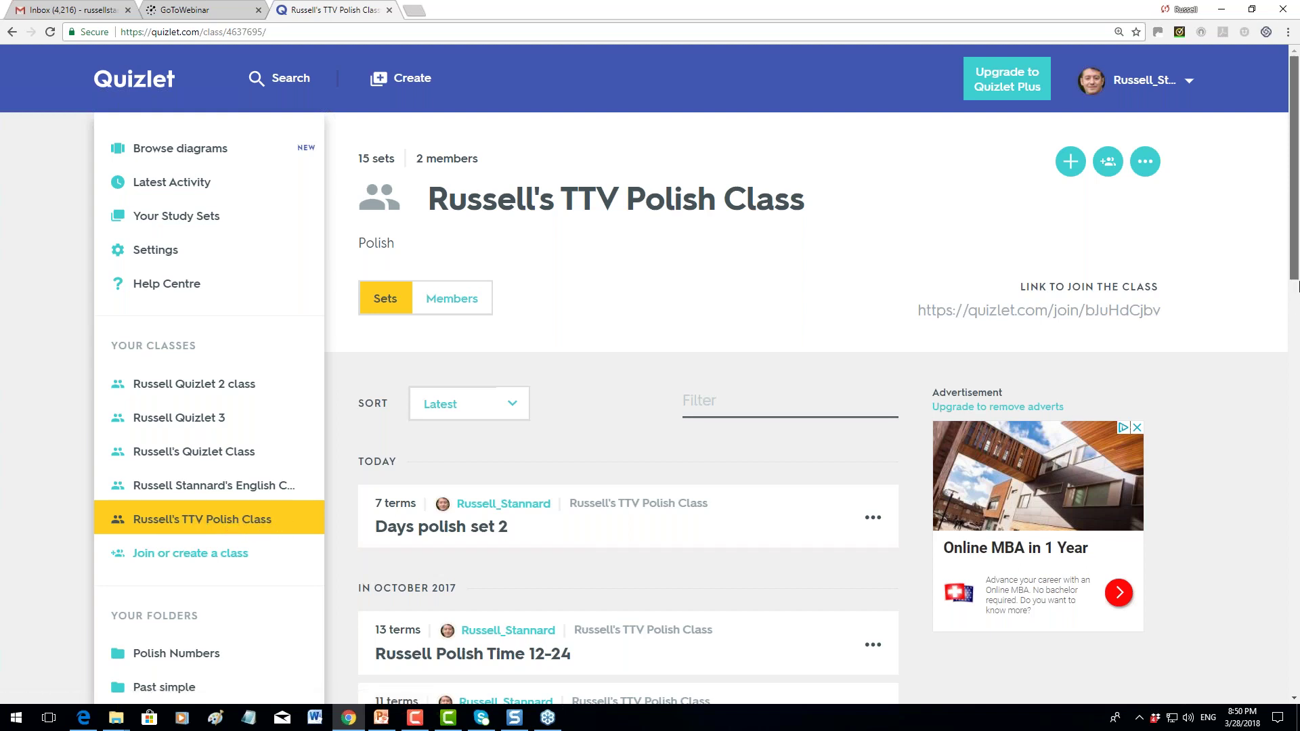
scroll(426, 496, down, 2)
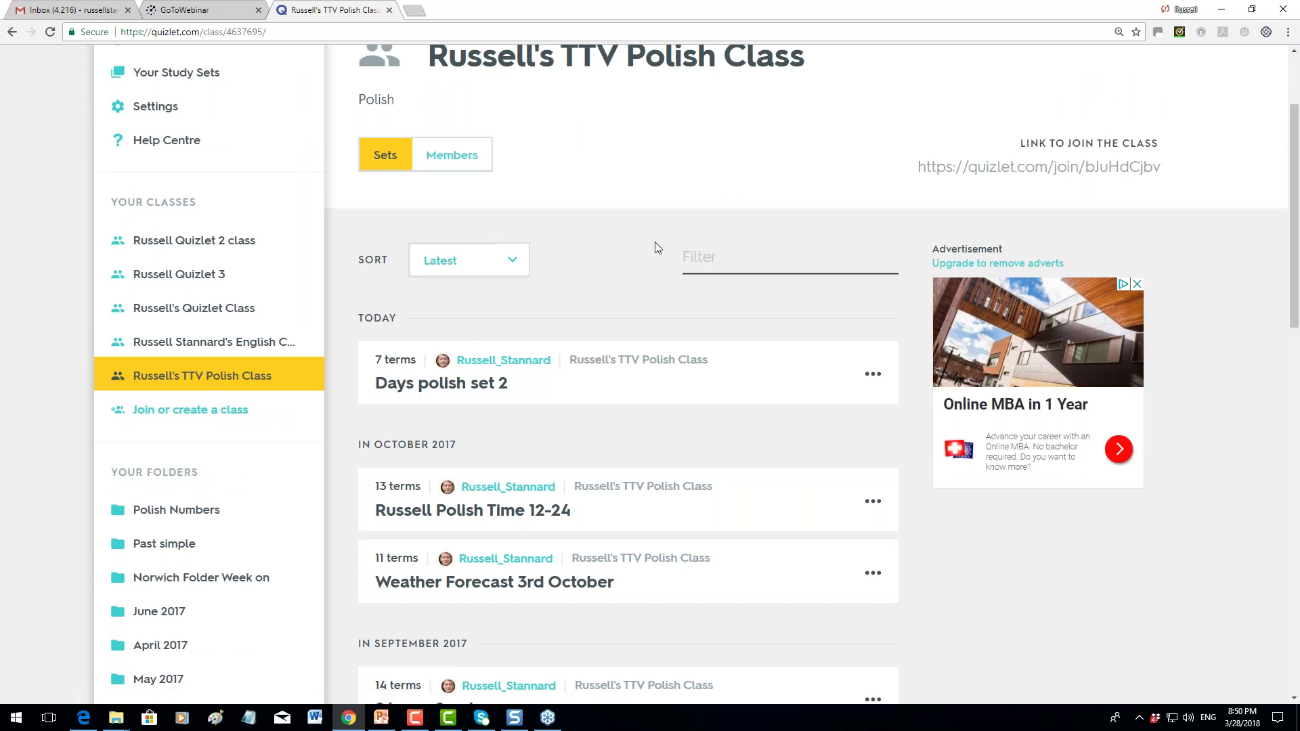
click(200, 272)
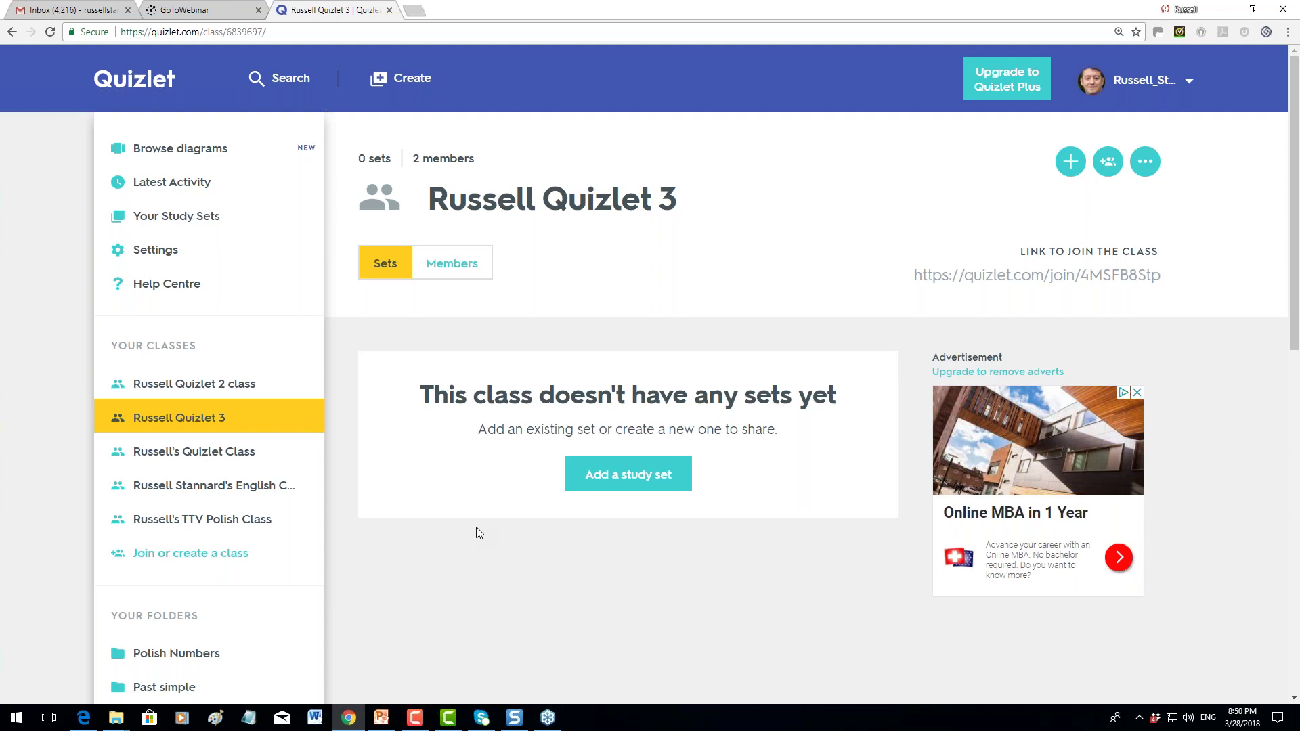
Accept both pending requests to join the Quizlet 2 class
click(179, 383)
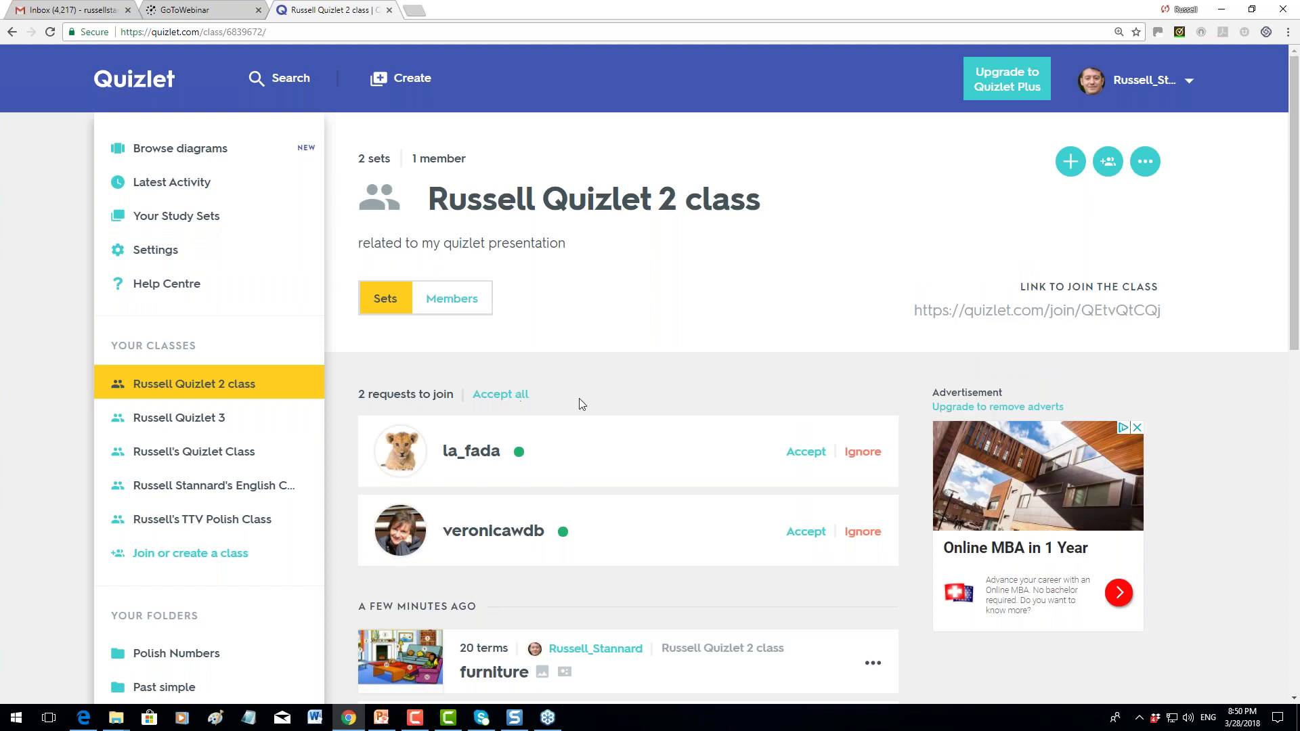
click(805, 456)
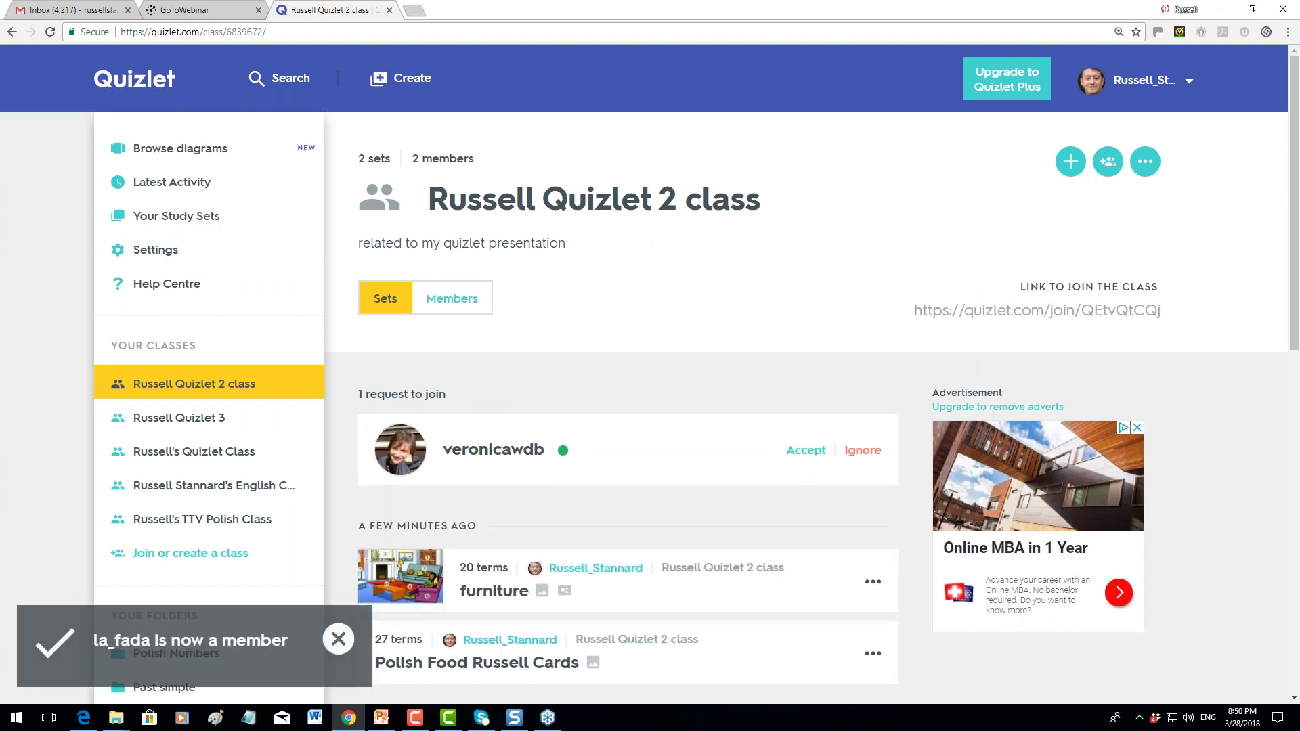
click(806, 454)
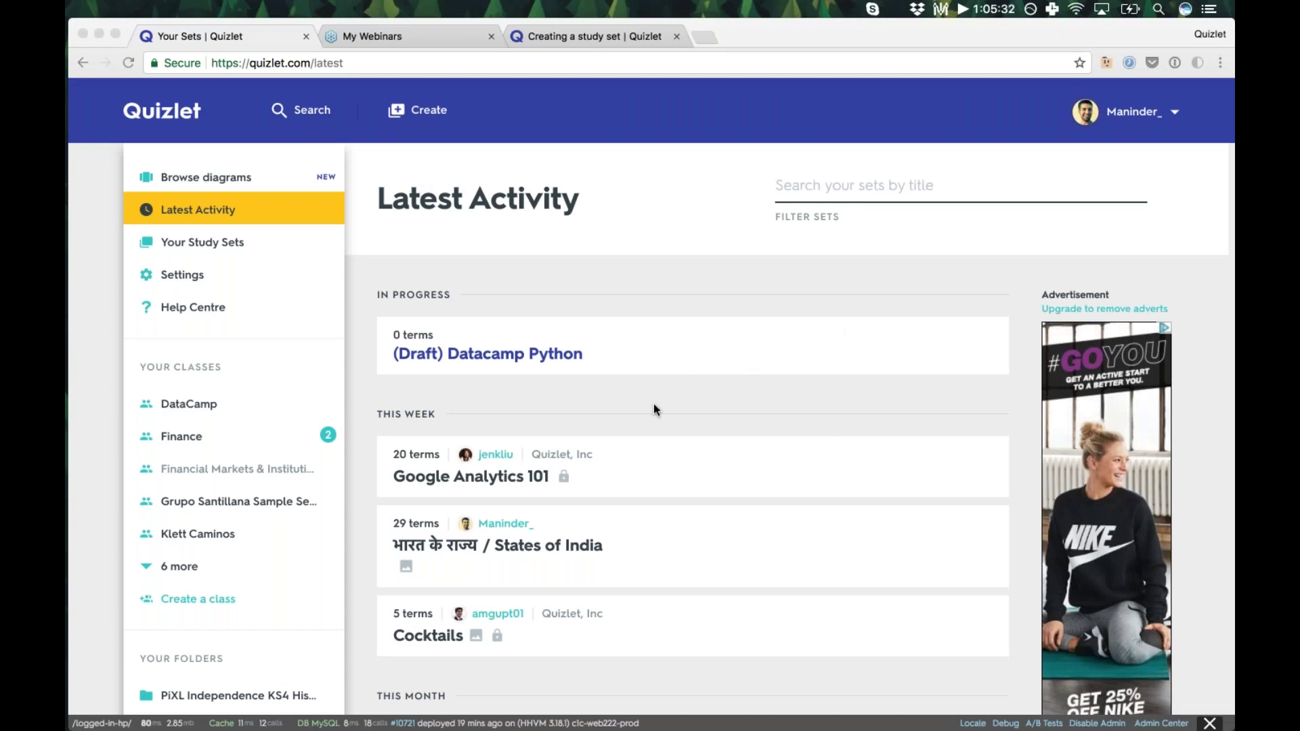
Search for study sets matching "european capital" and open the first 41-term European Capitals set with map images
click(497, 257)
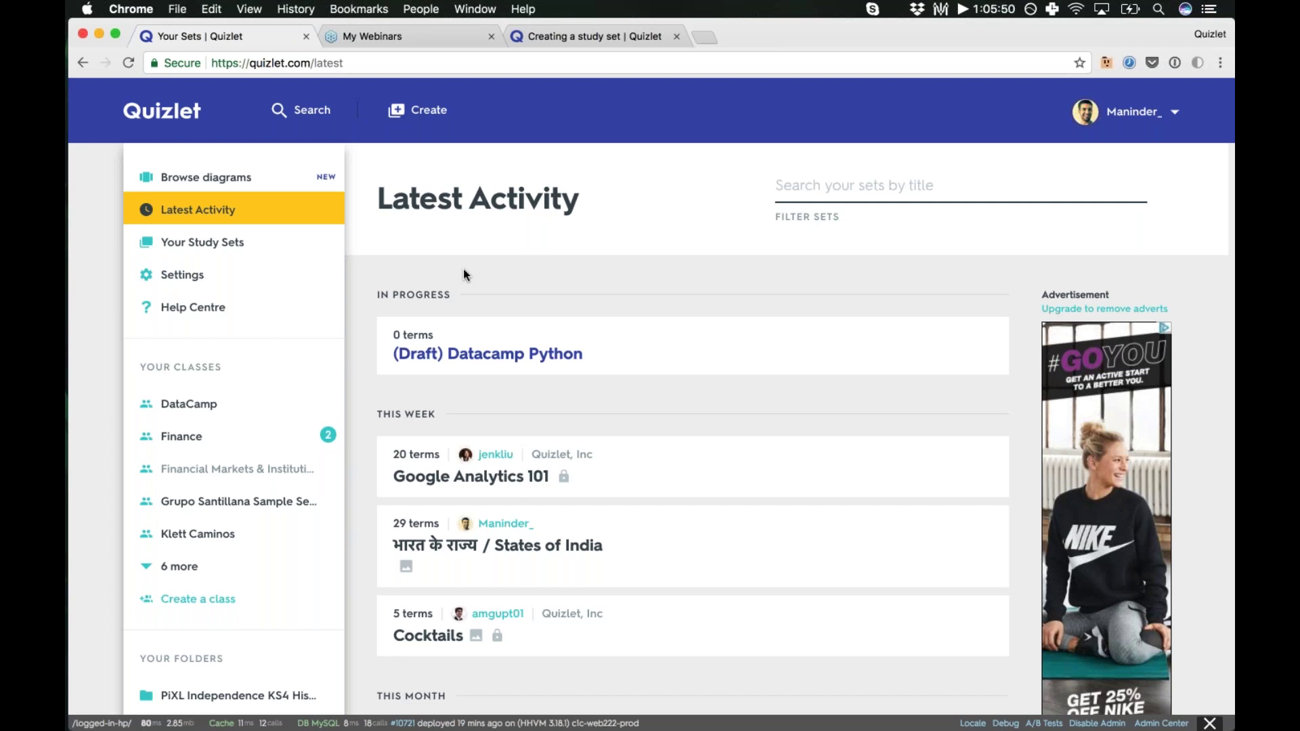
click(301, 109)
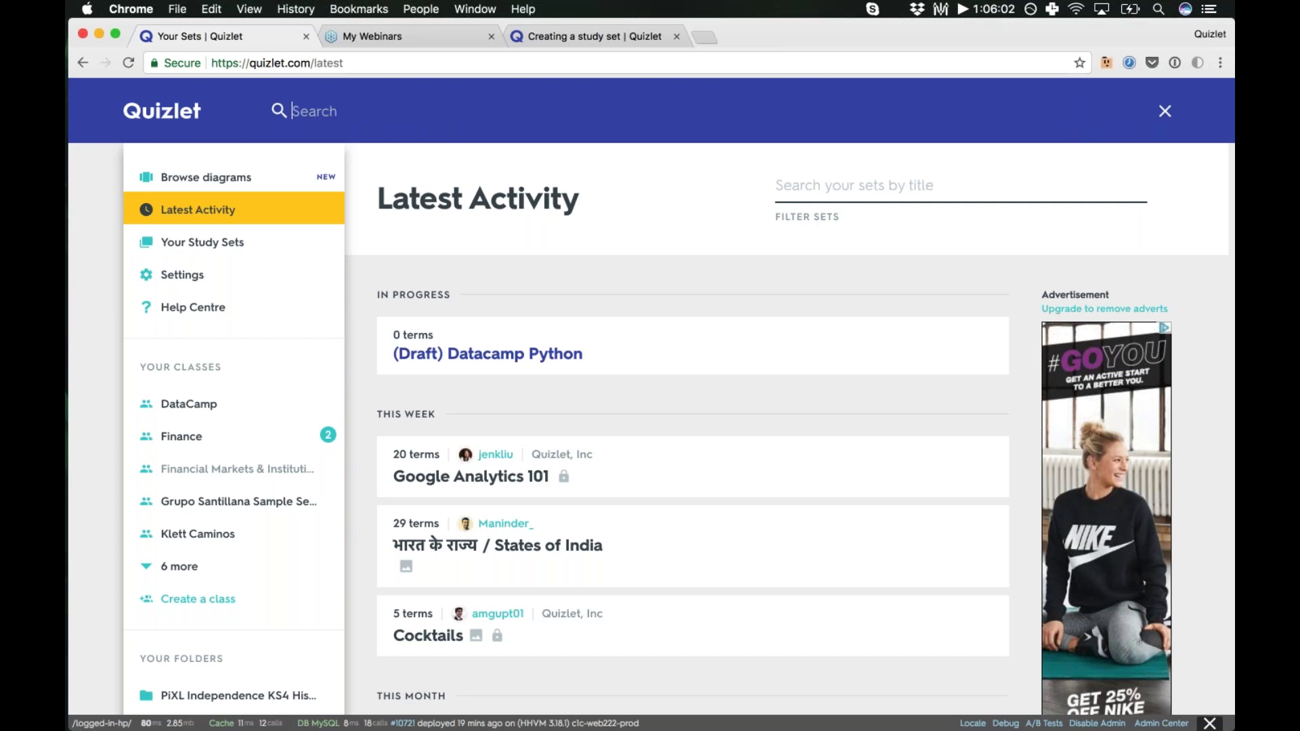
text(european capital)
key(Return)
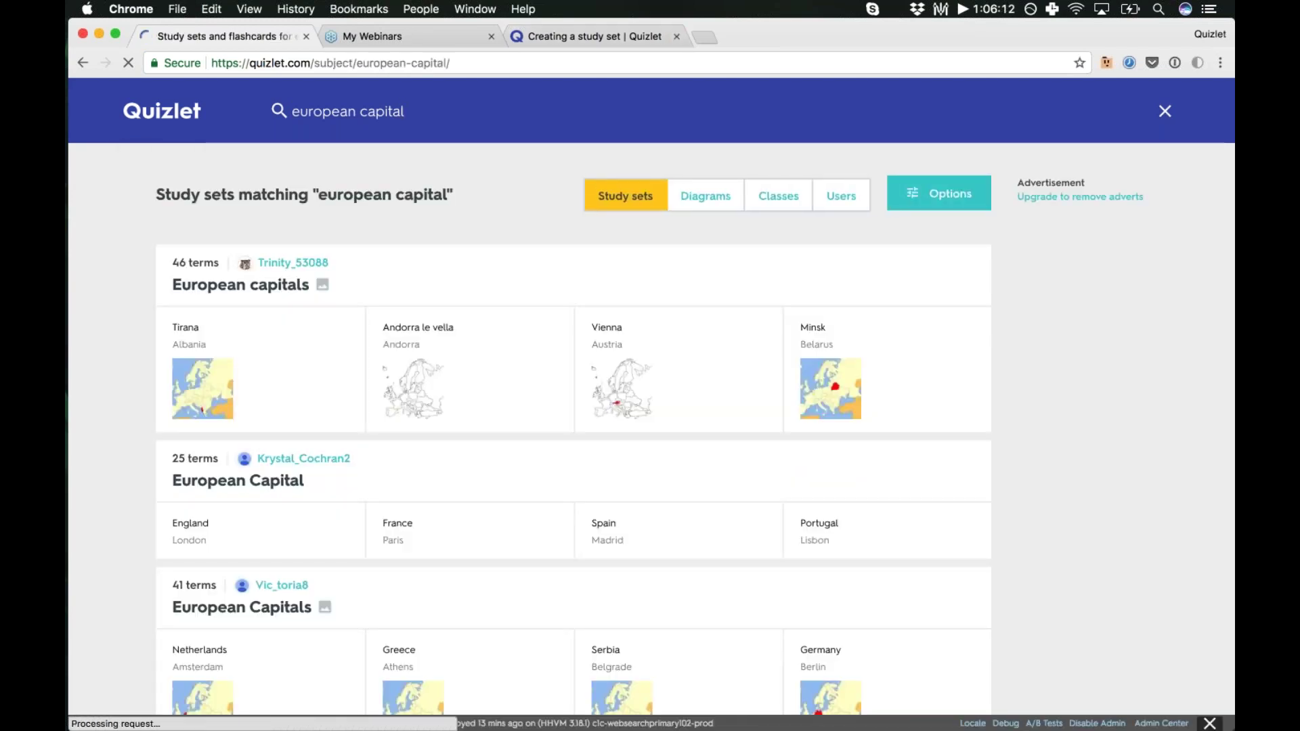
scroll(574, 305, down, 3)
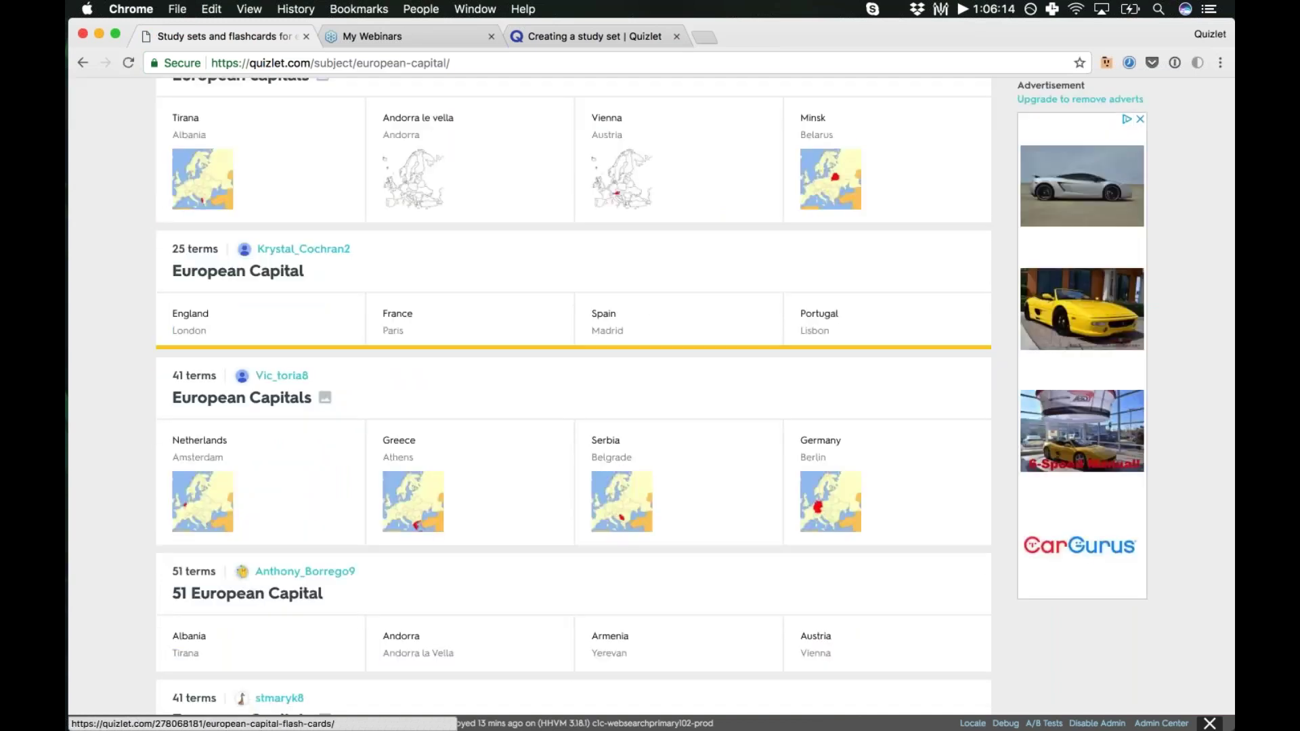
scroll(422, 328, down, 1)
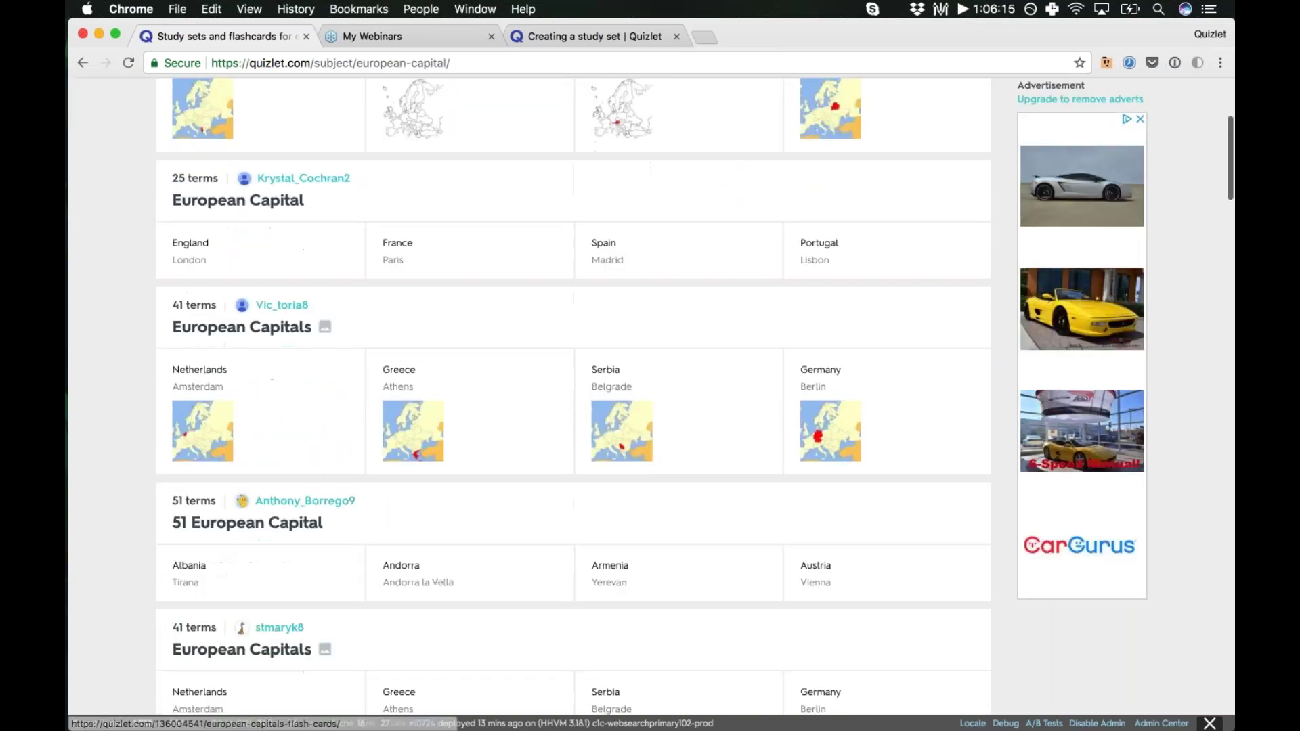
click(422, 329)
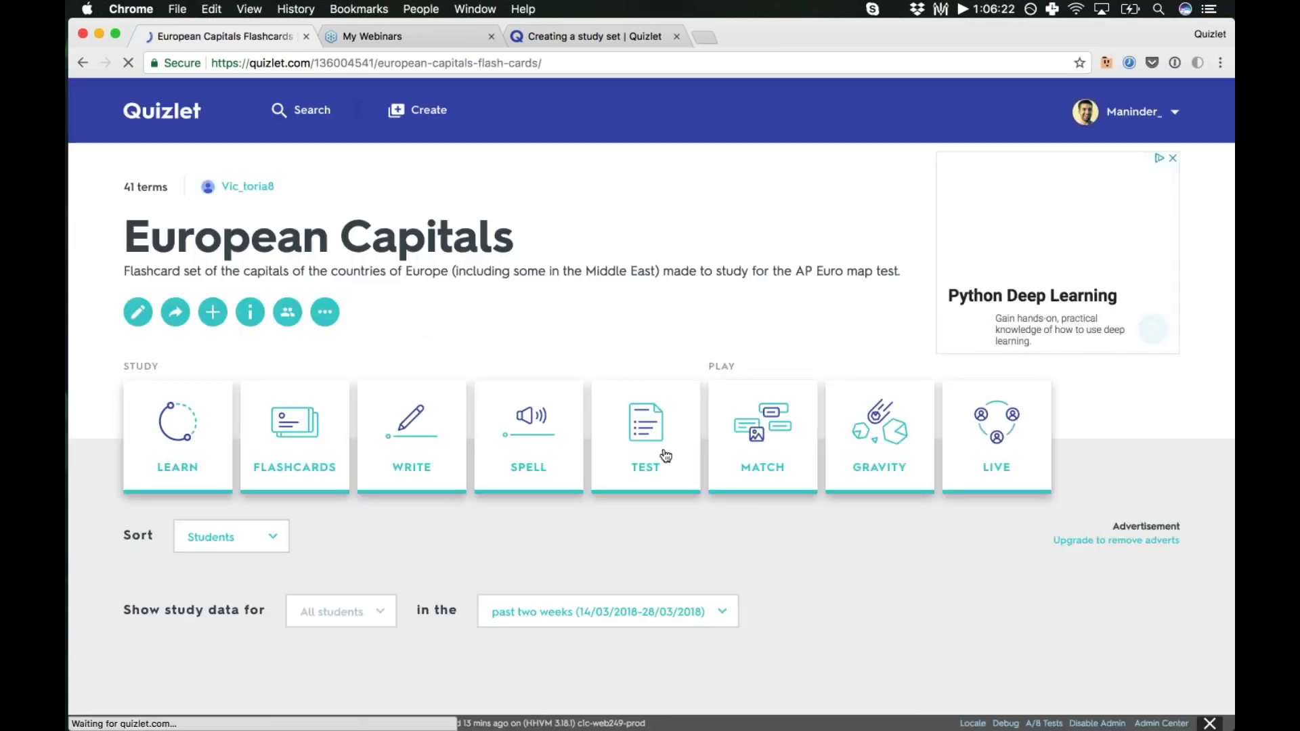
Examine the European Capitals set's students' study data, from the sometimes missed terms through the rarely missed ones
scroll(663, 458, down, 1)
scroll(662, 458, down, 3)
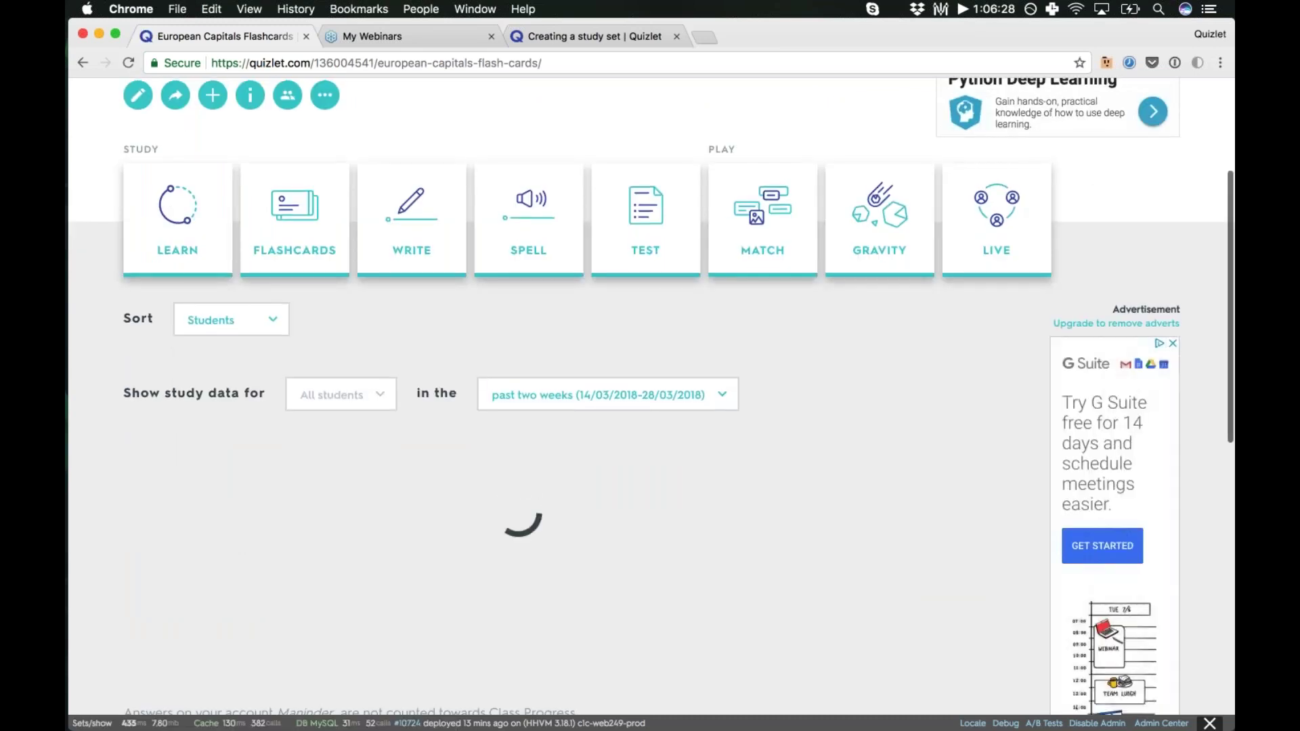
scroll(663, 458, down, 2)
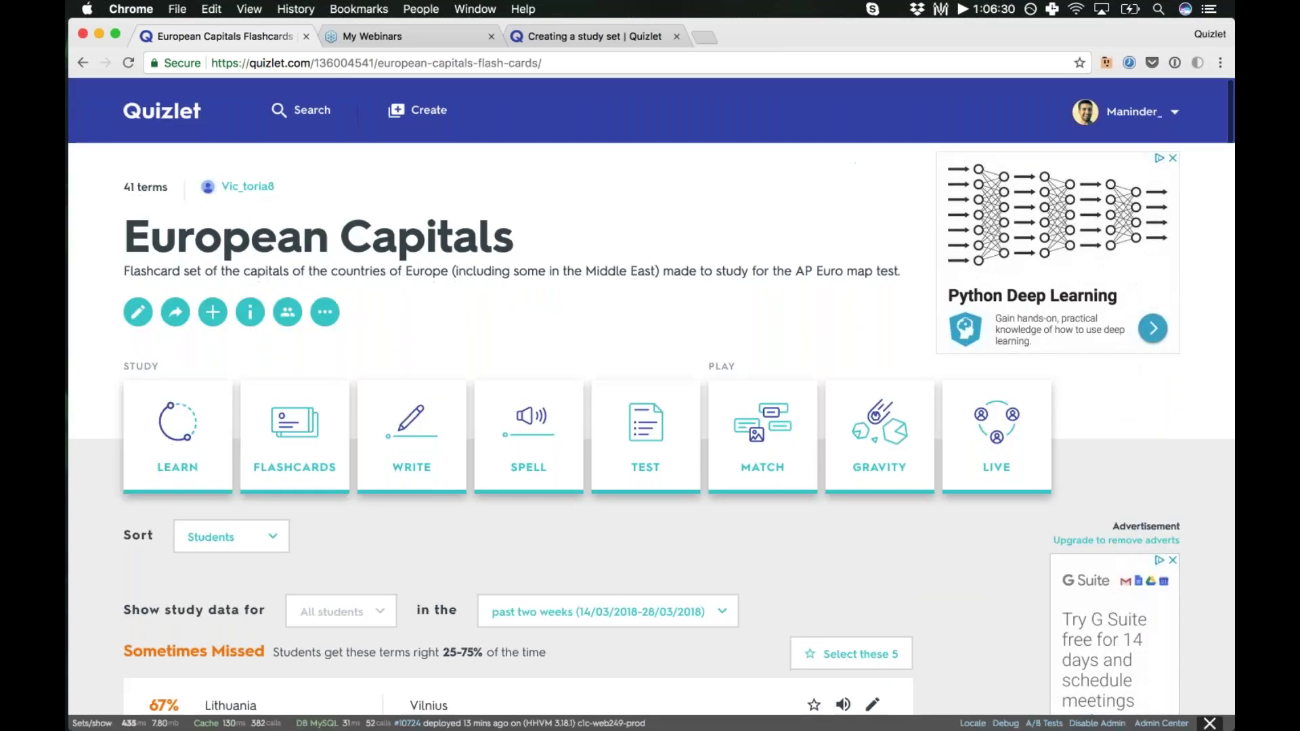
scroll(663, 458, down, 4)
scroll(663, 458, down, 1)
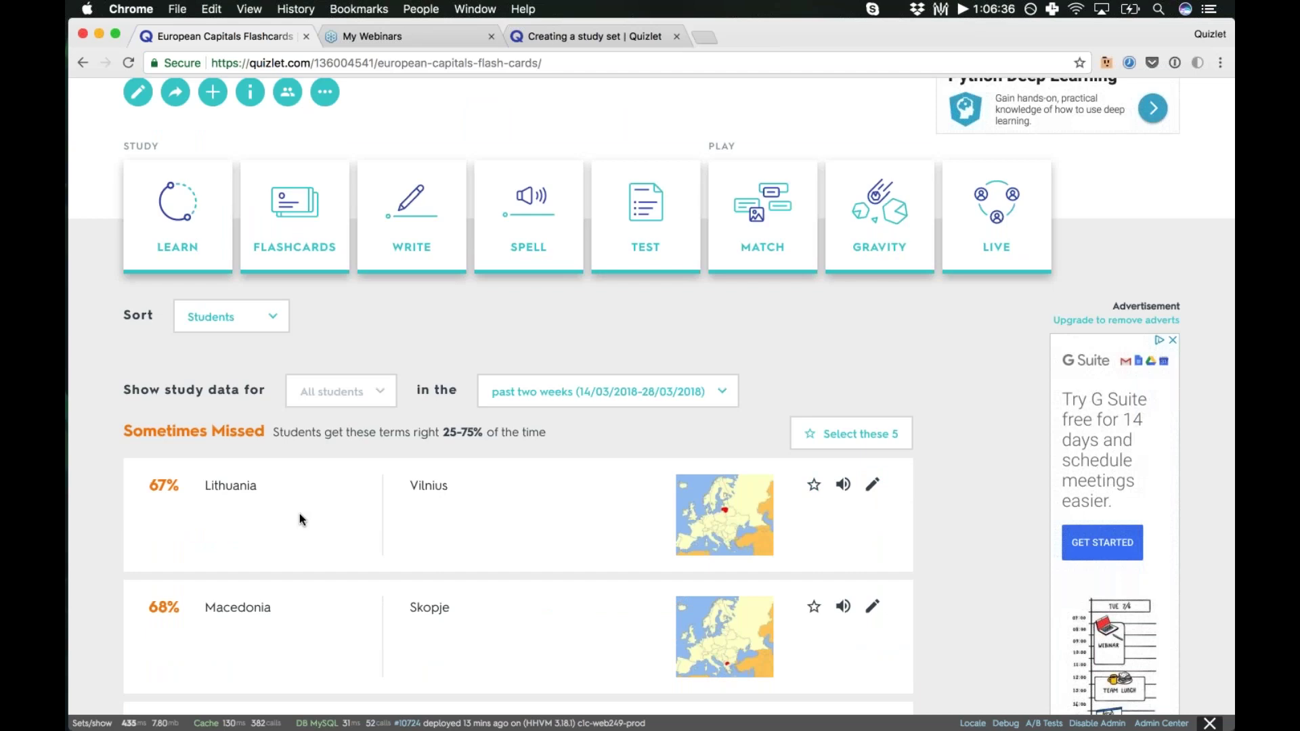
scroll(299, 513, down, 3)
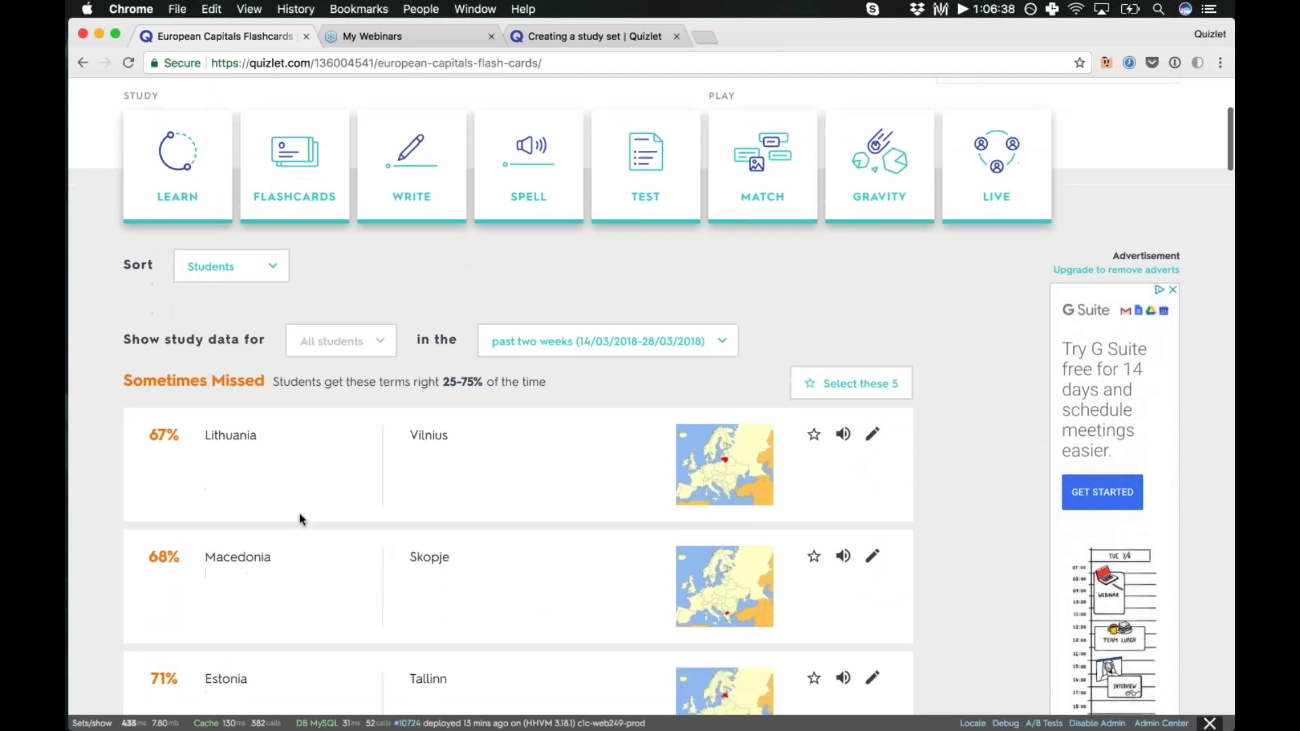
scroll(300, 469, down, 10)
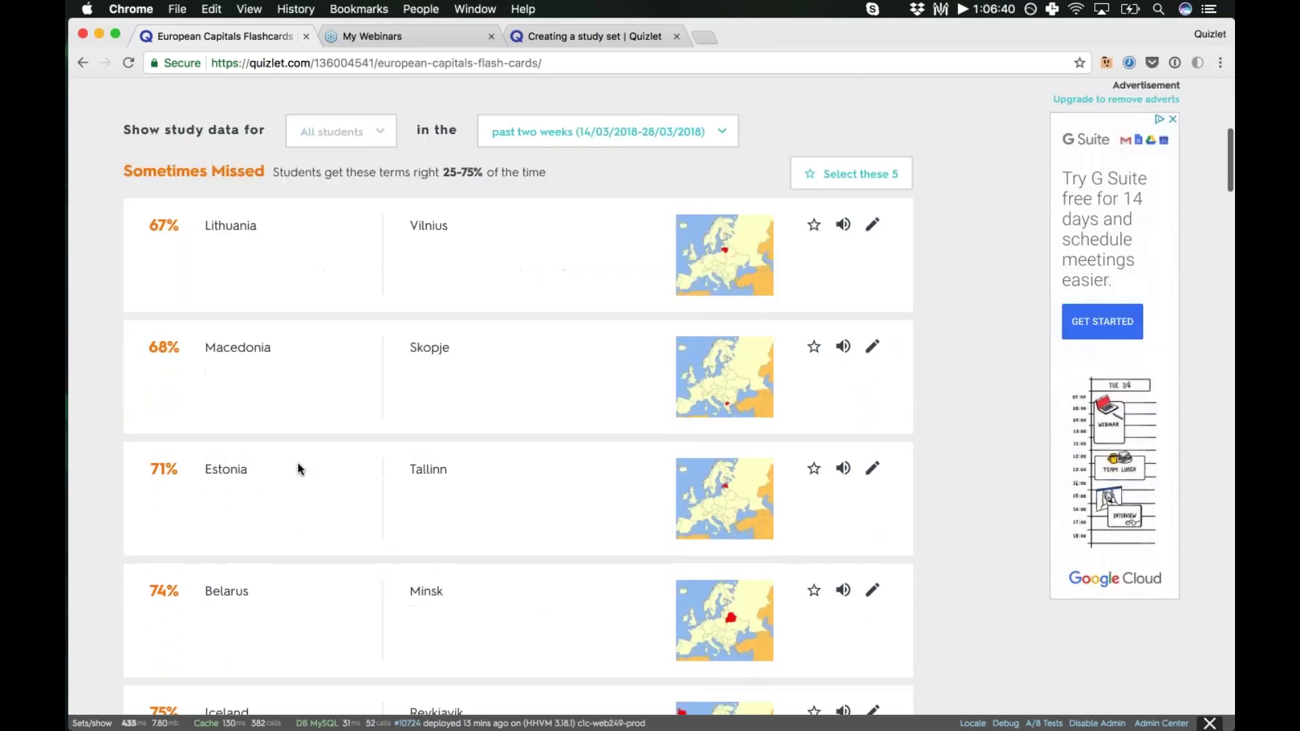
scroll(299, 469, down, 6)
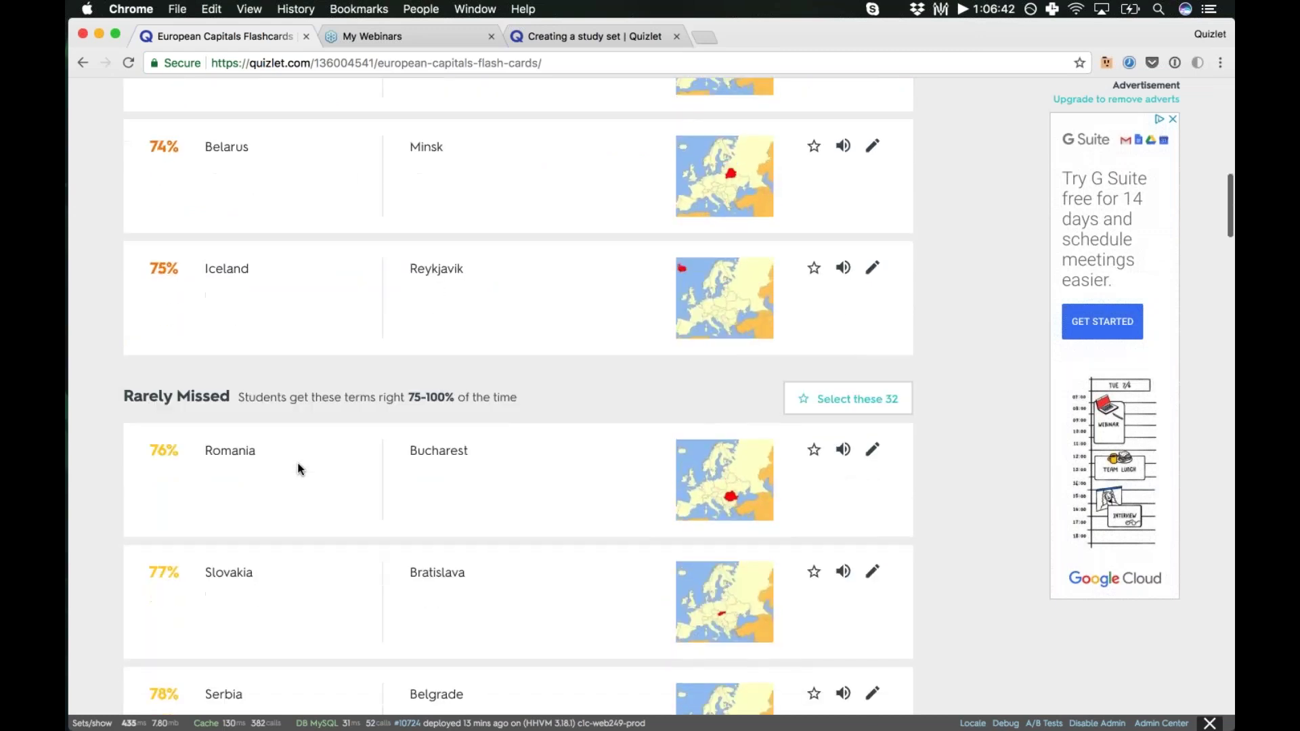
scroll(299, 469, down, 9)
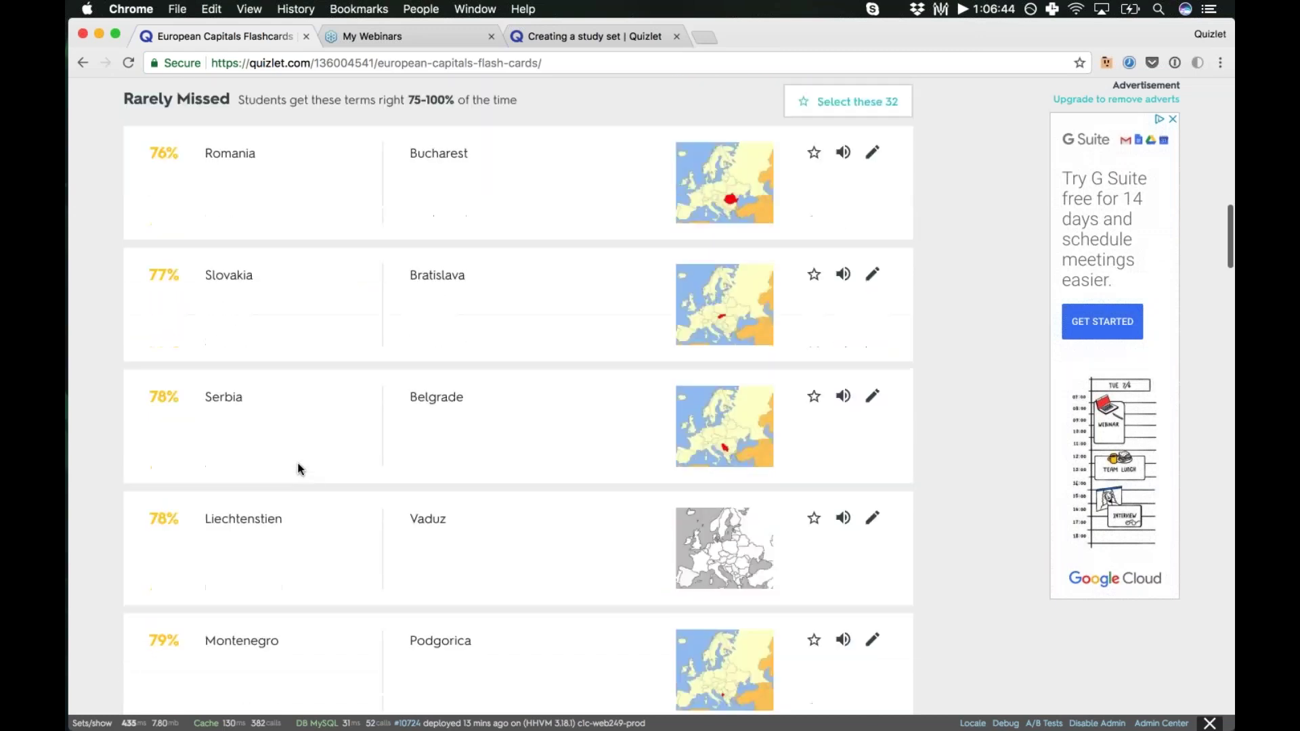
scroll(299, 469, down, 10)
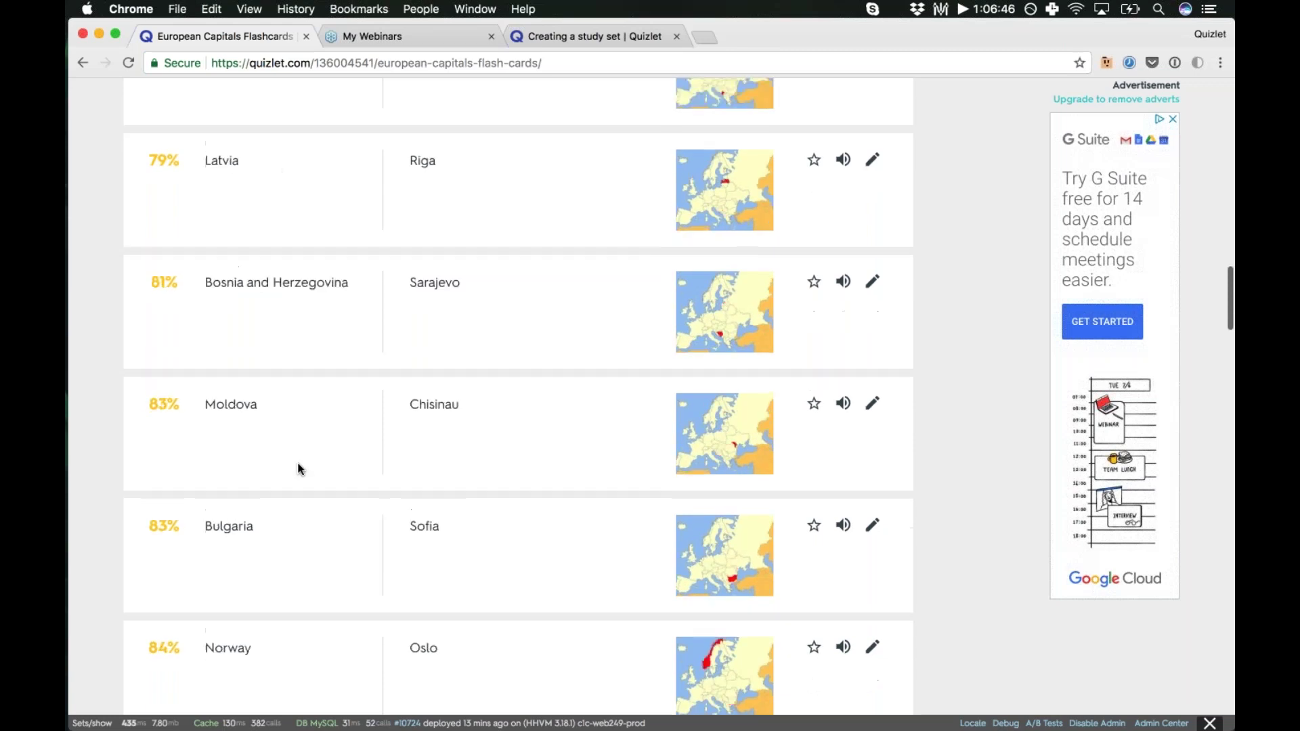
scroll(299, 470, down, 1)
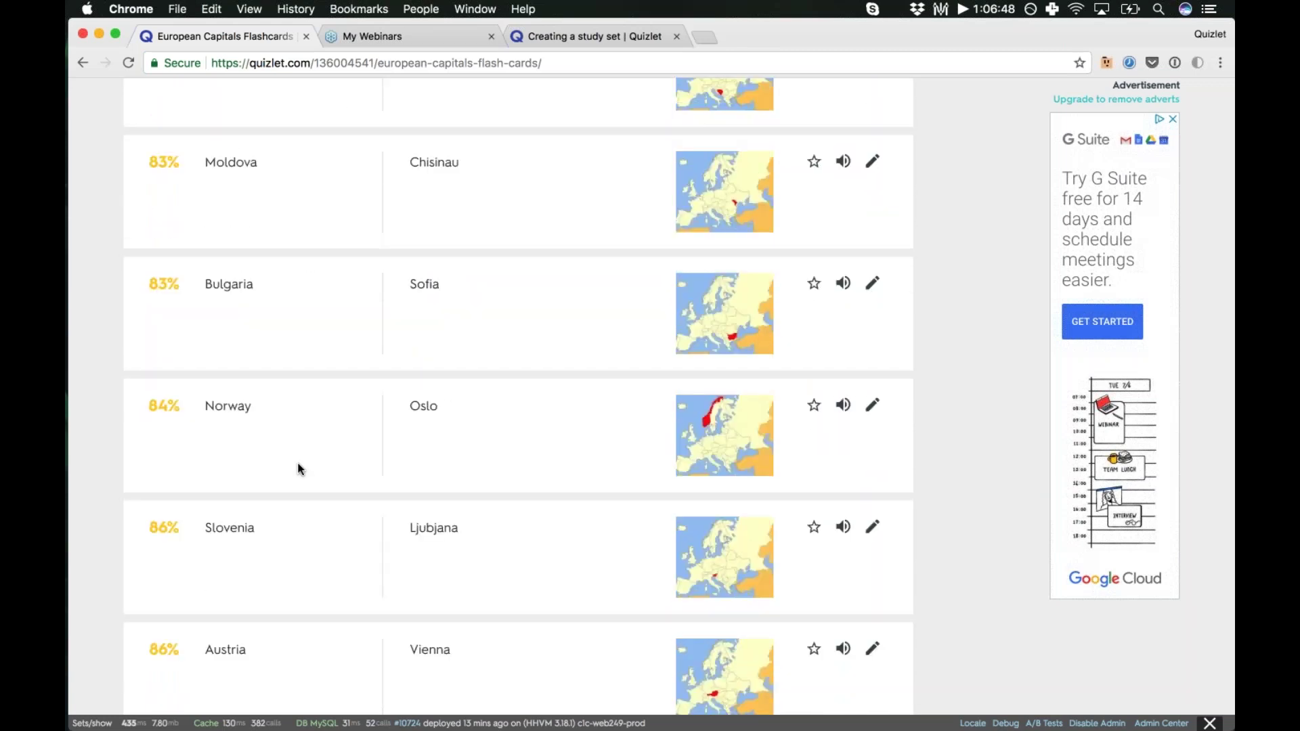
scroll(300, 469, up, 15)
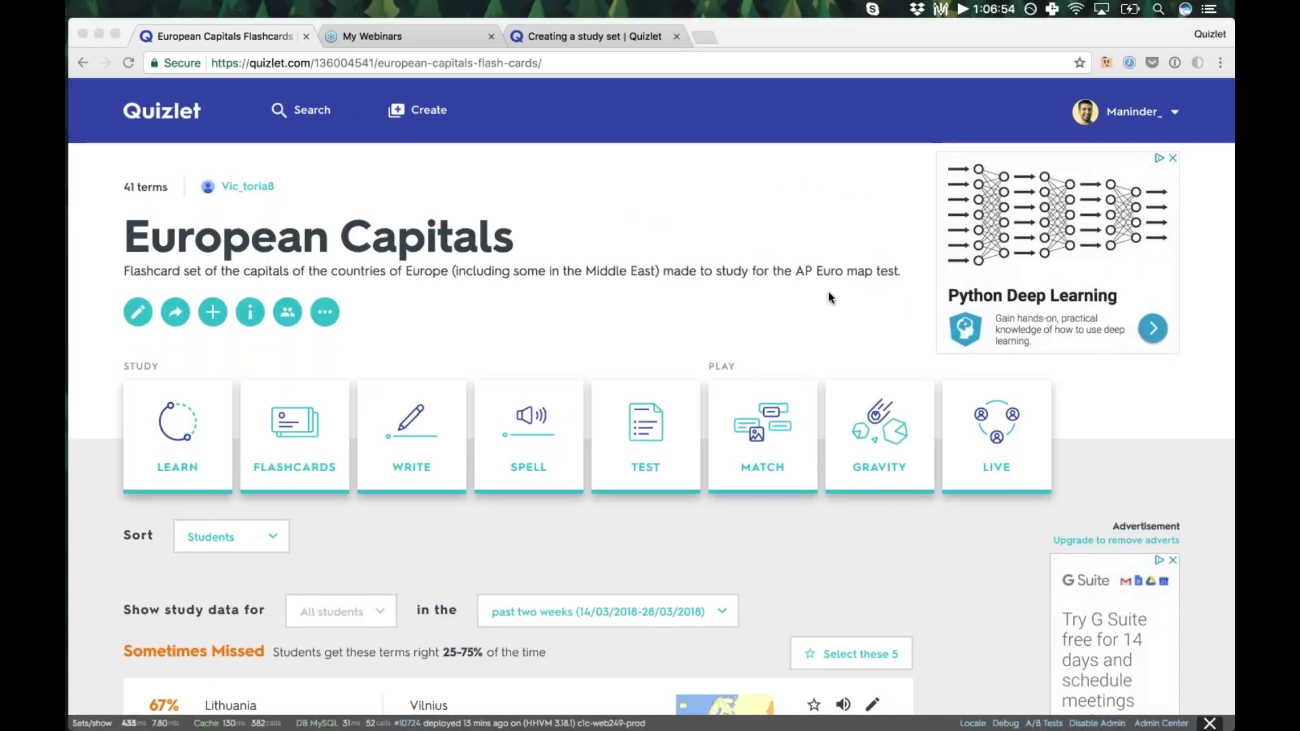
Create a Quizlet Live game from the European Capitals set using the Term and Definition combination
click(838, 340)
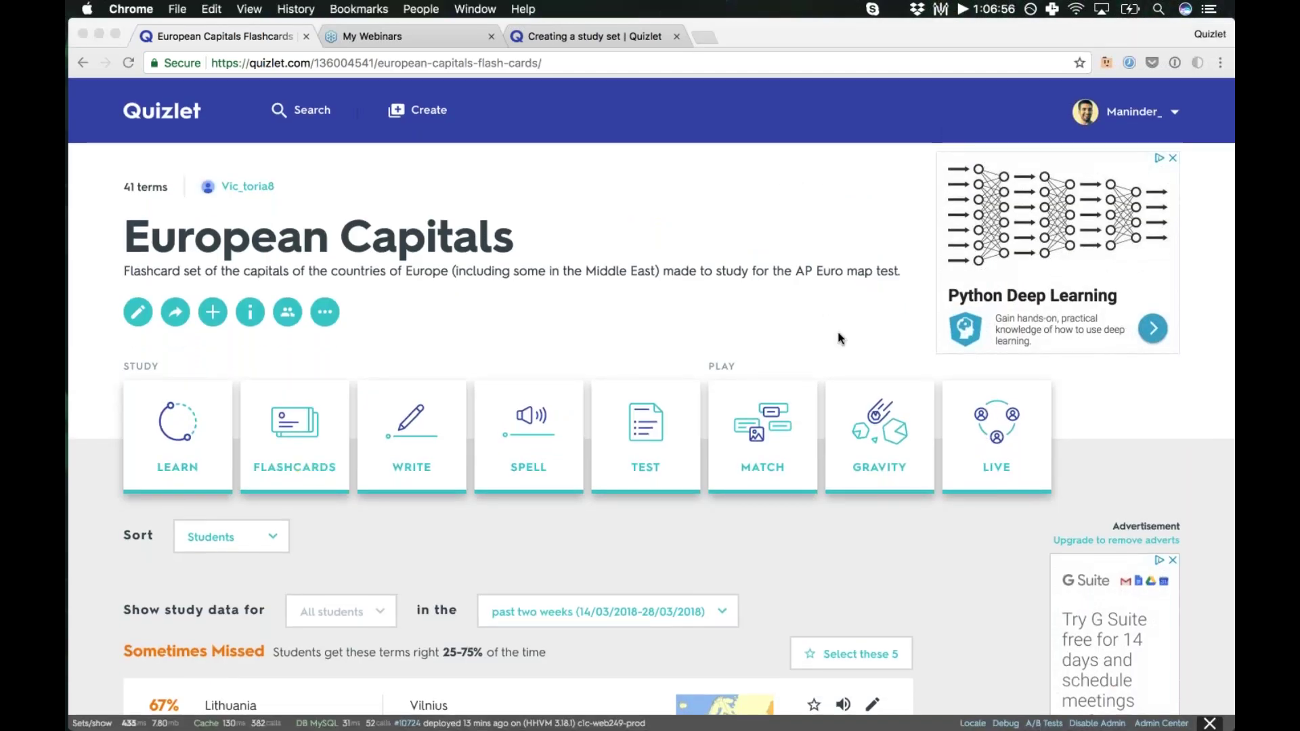
click(1028, 458)
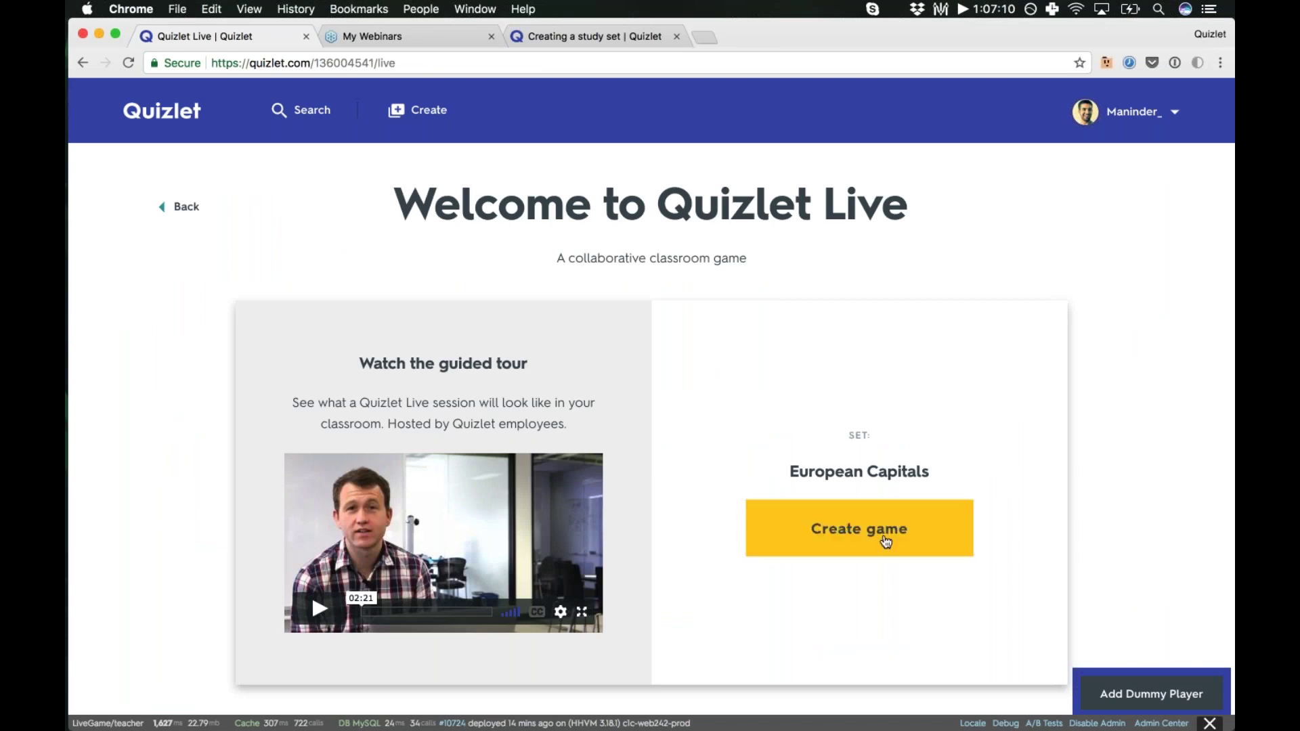
click(886, 542)
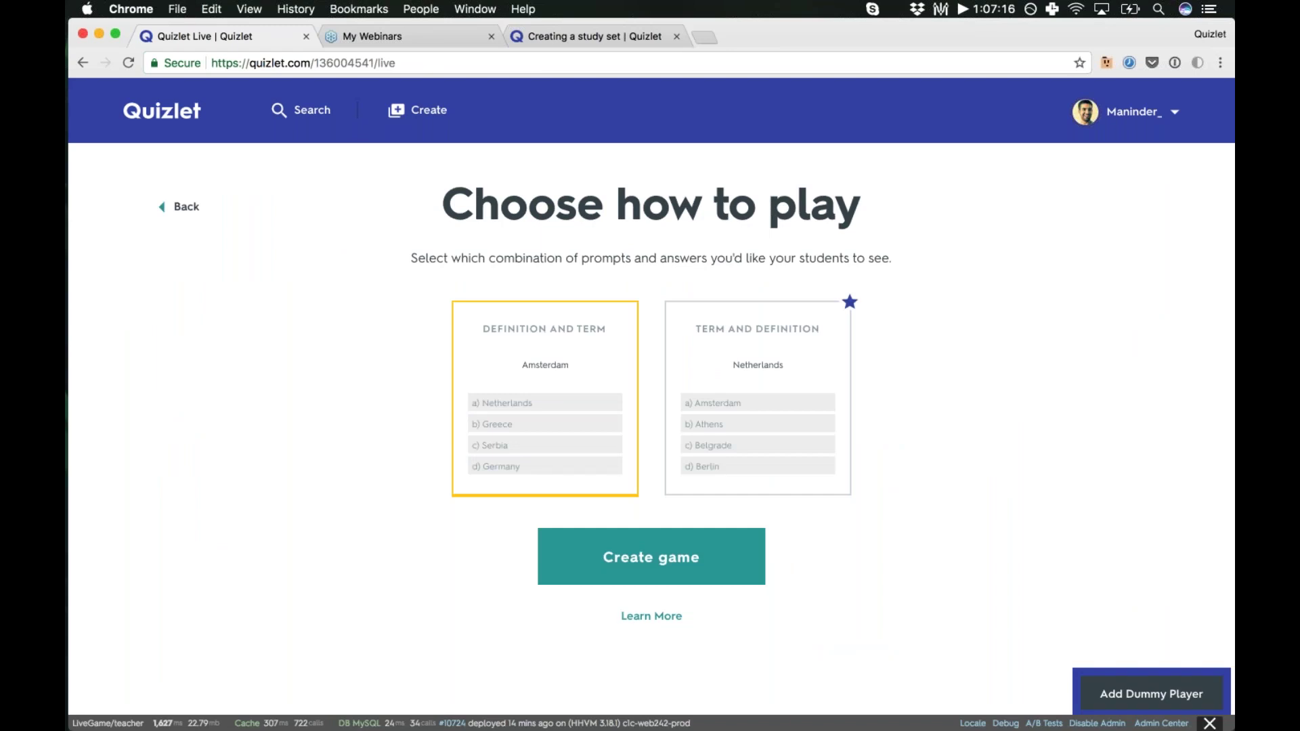
click(741, 412)
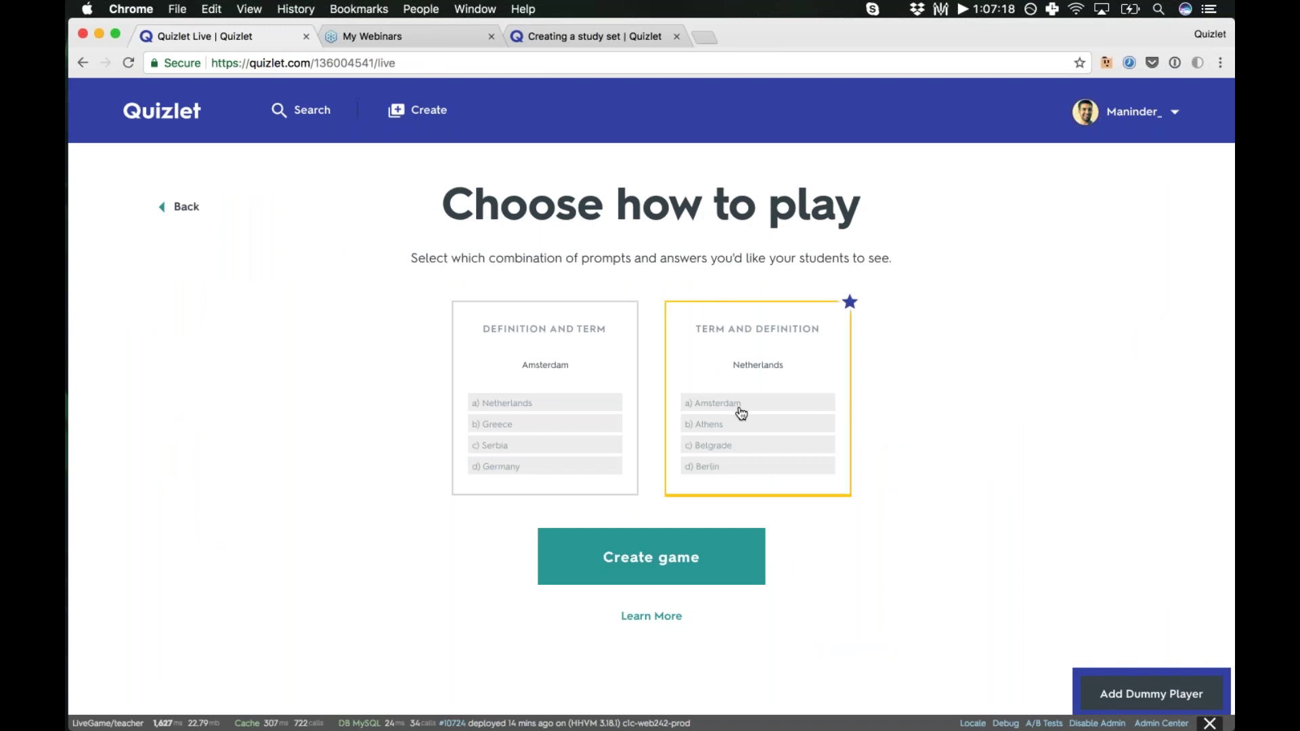
click(652, 557)
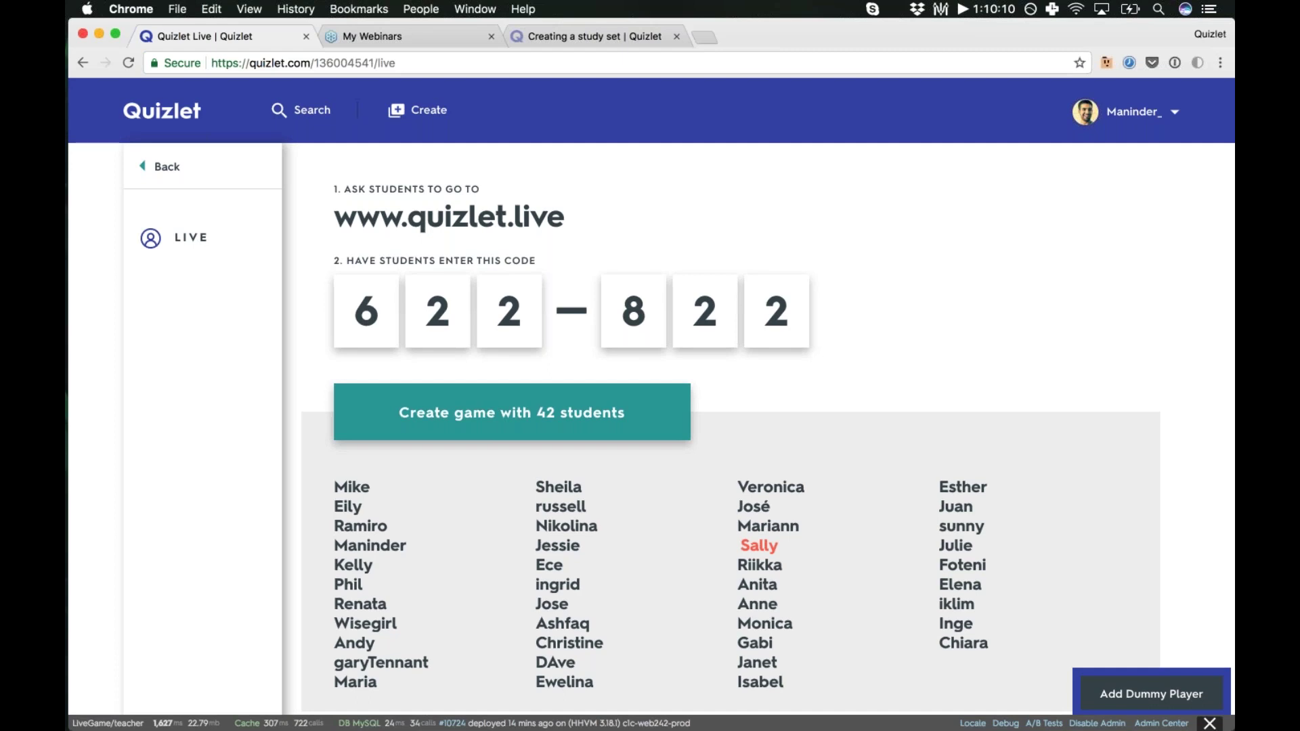
Create the Quizlet Live game with the joined students, assign them to random teams and start the game
click(533, 414)
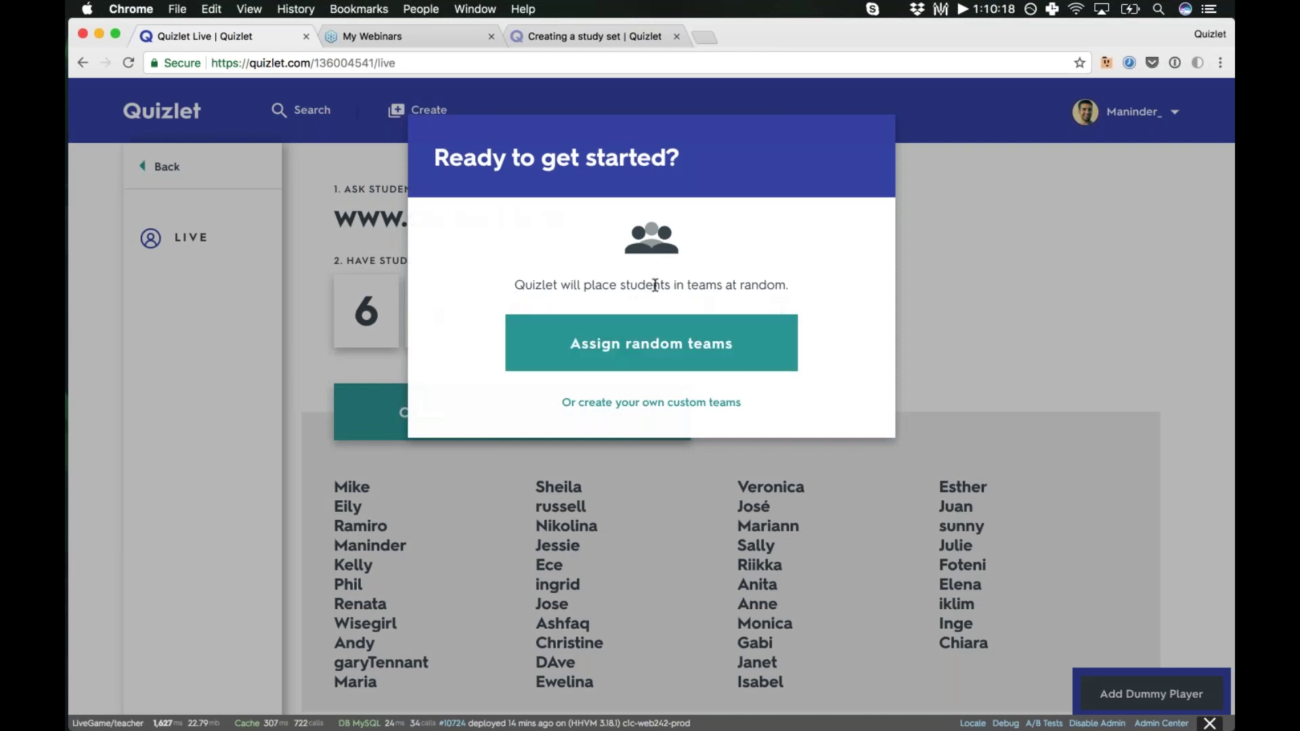
click(652, 343)
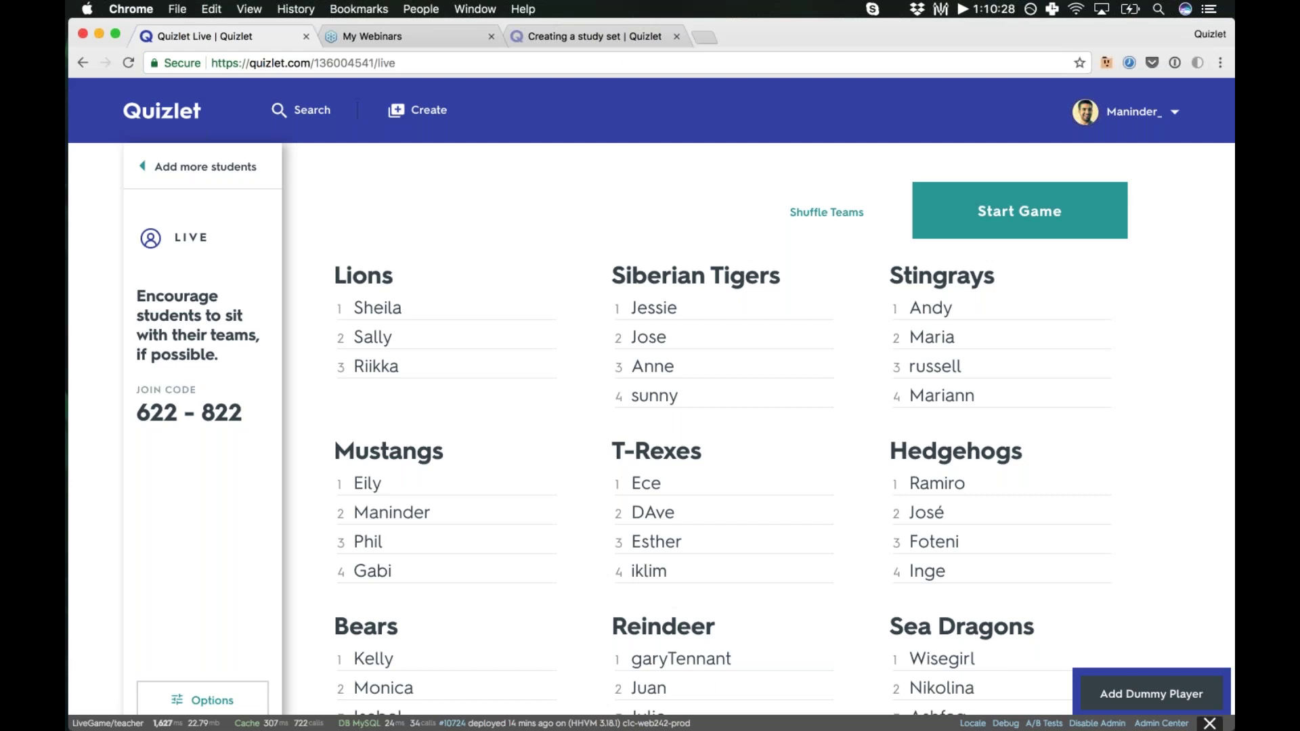
scroll(650, 401, down, 2)
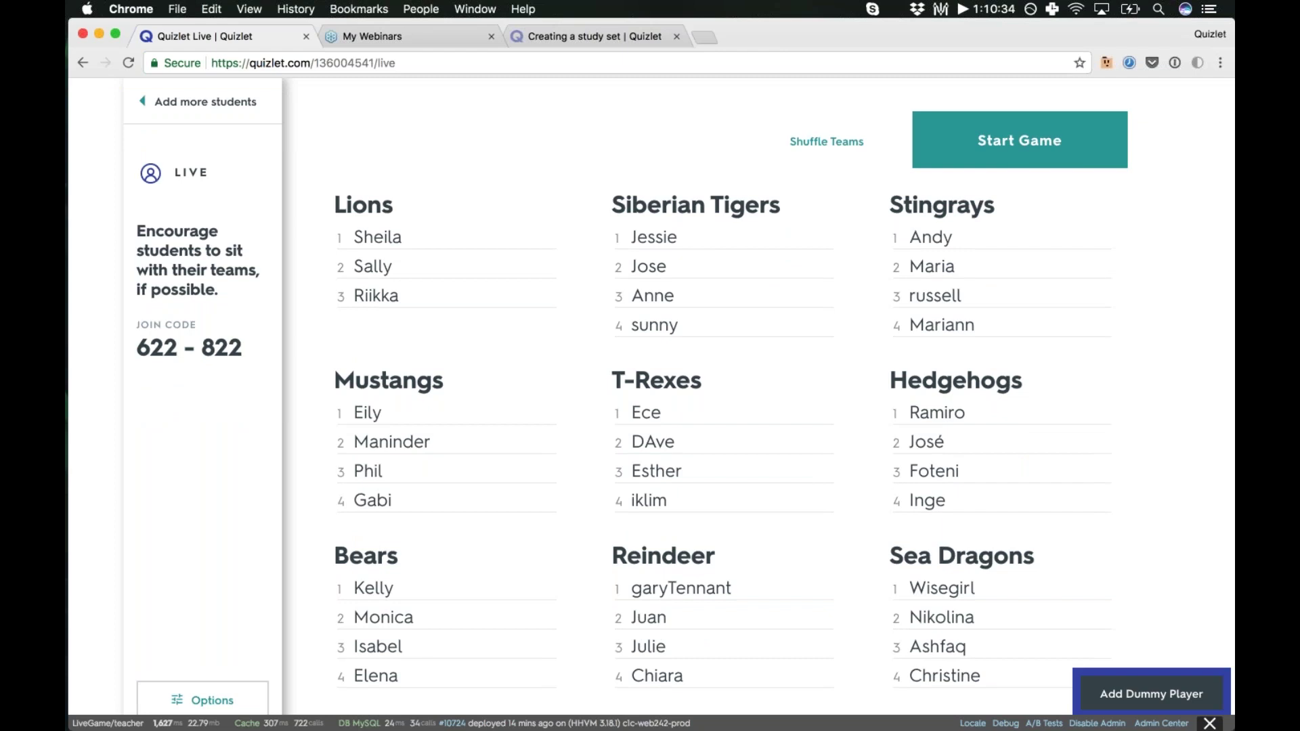
scroll(650, 393, down, 2)
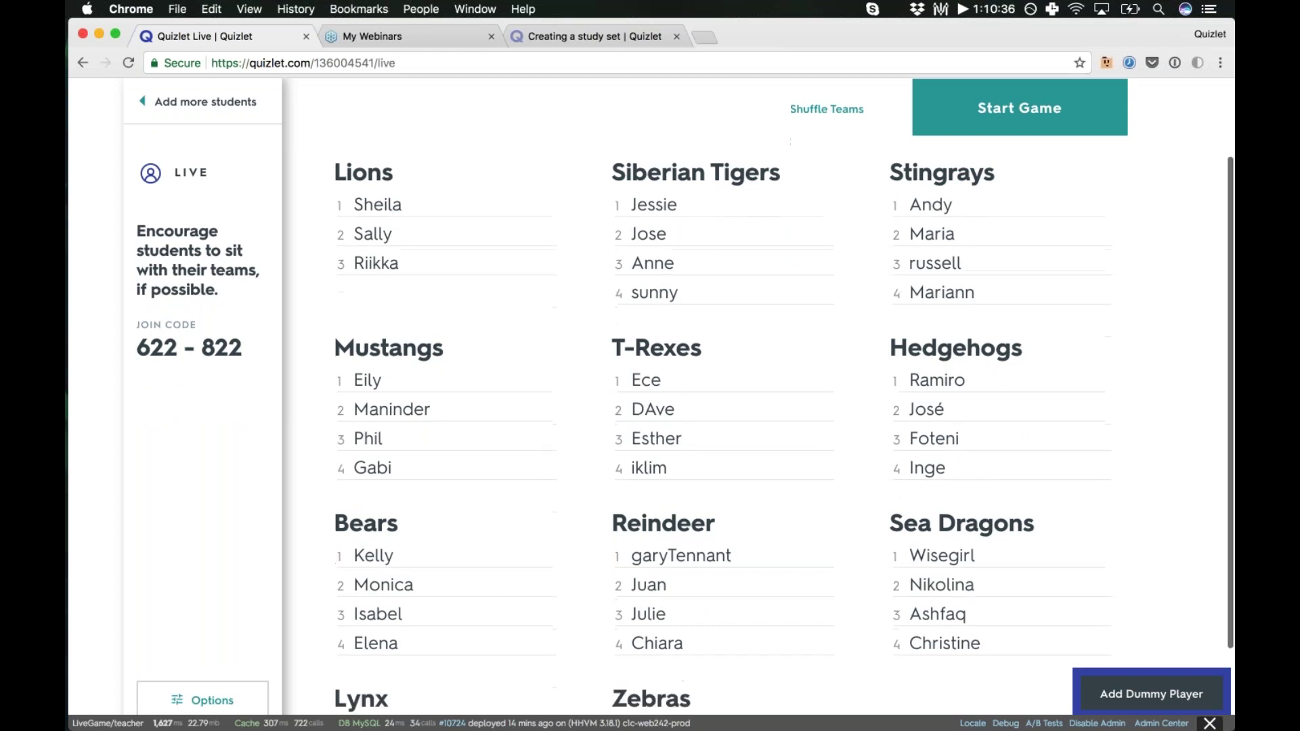
scroll(650, 392, up, 5)
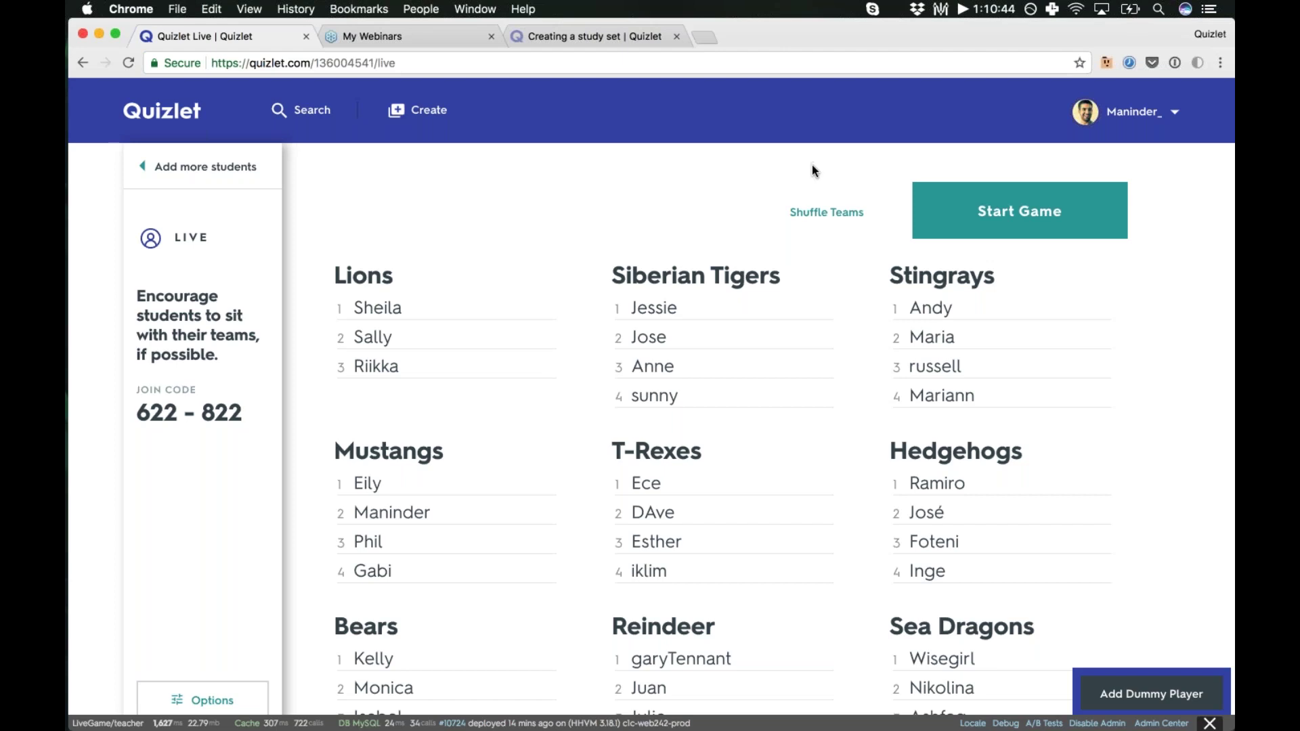
click(1008, 202)
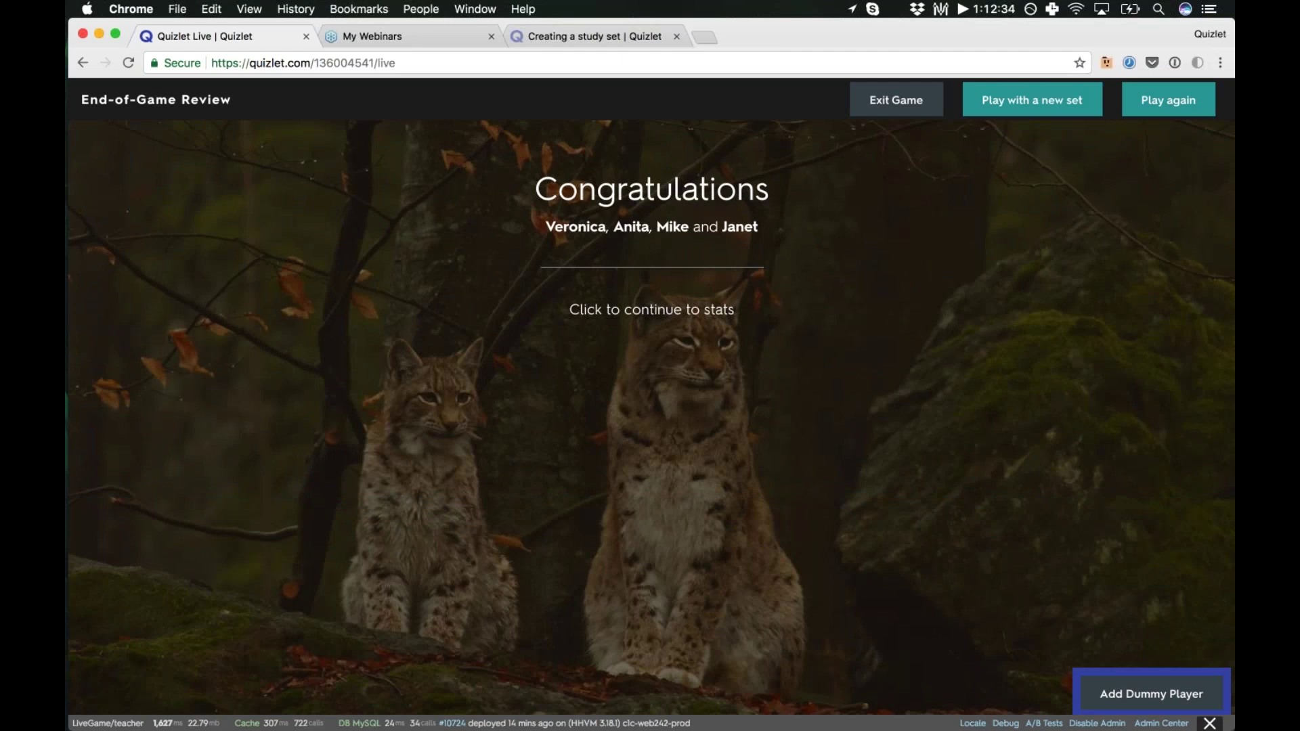
Review the end-of-game cards on what was learnt and what to study, and exit the Live game
click(652, 310)
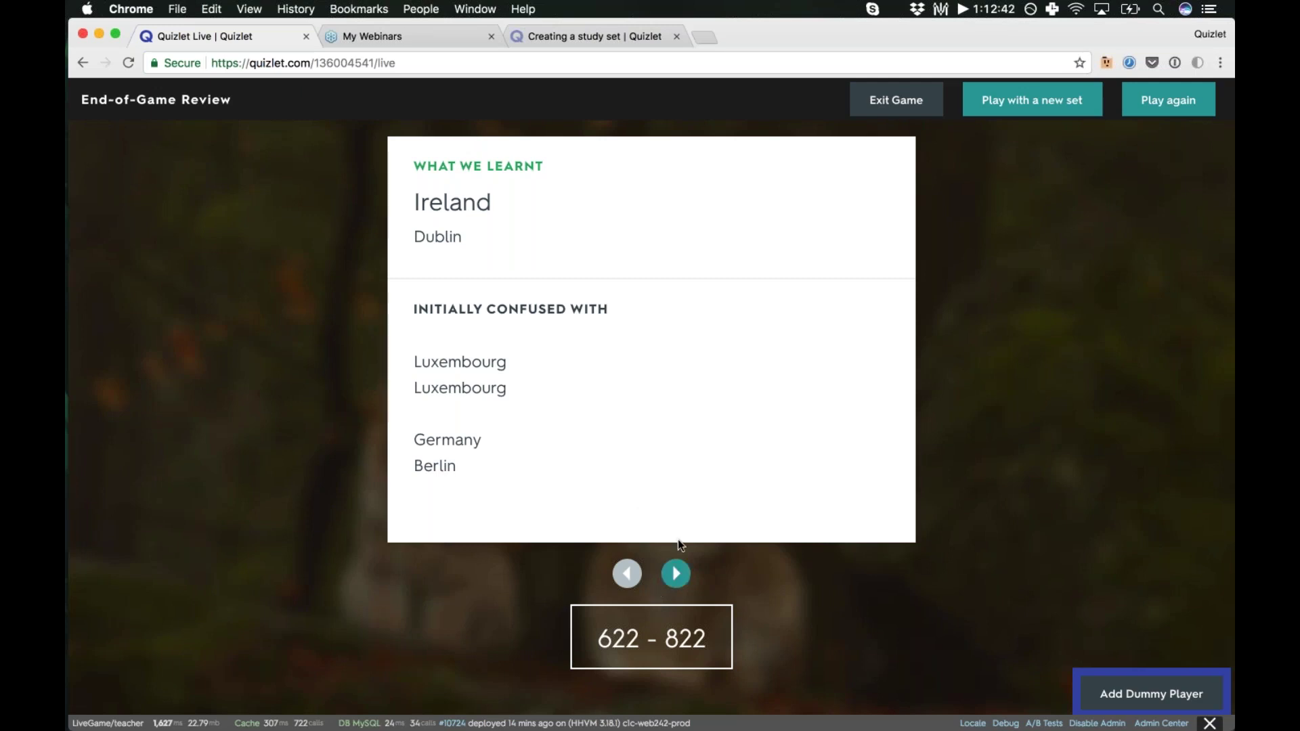
click(676, 573)
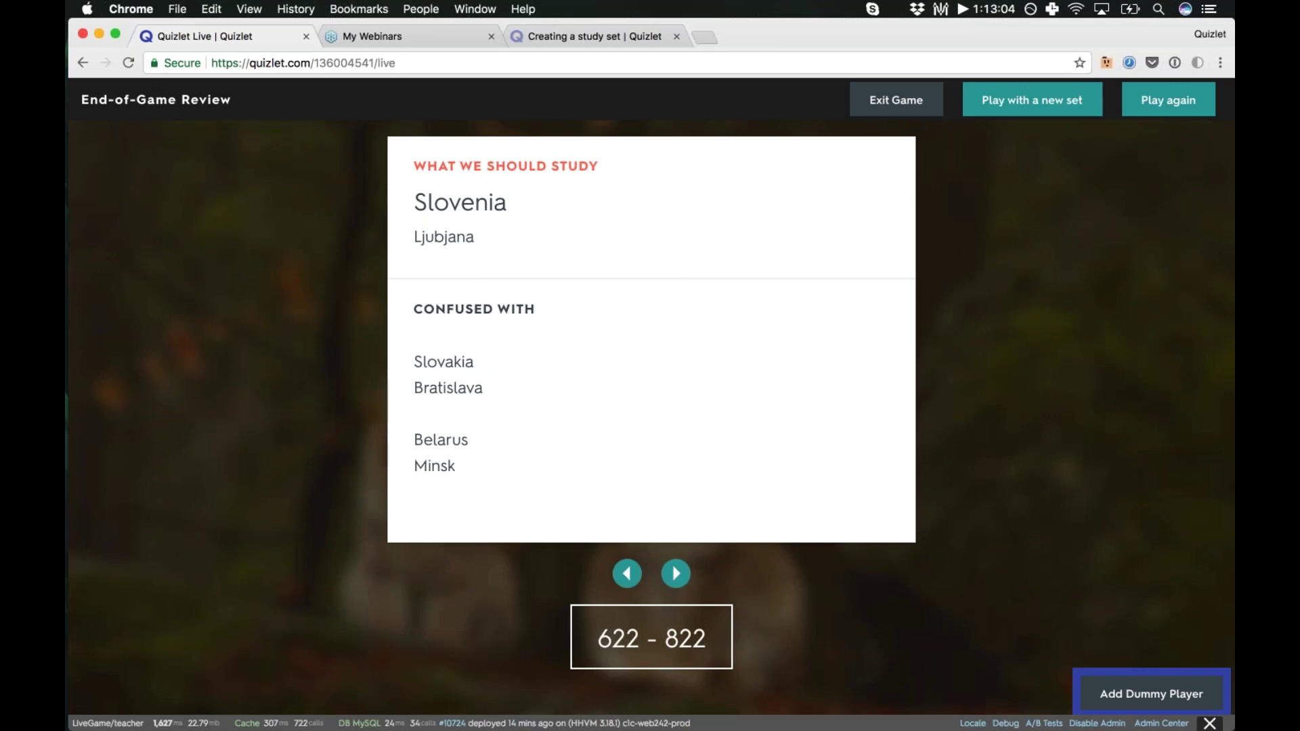
click(673, 575)
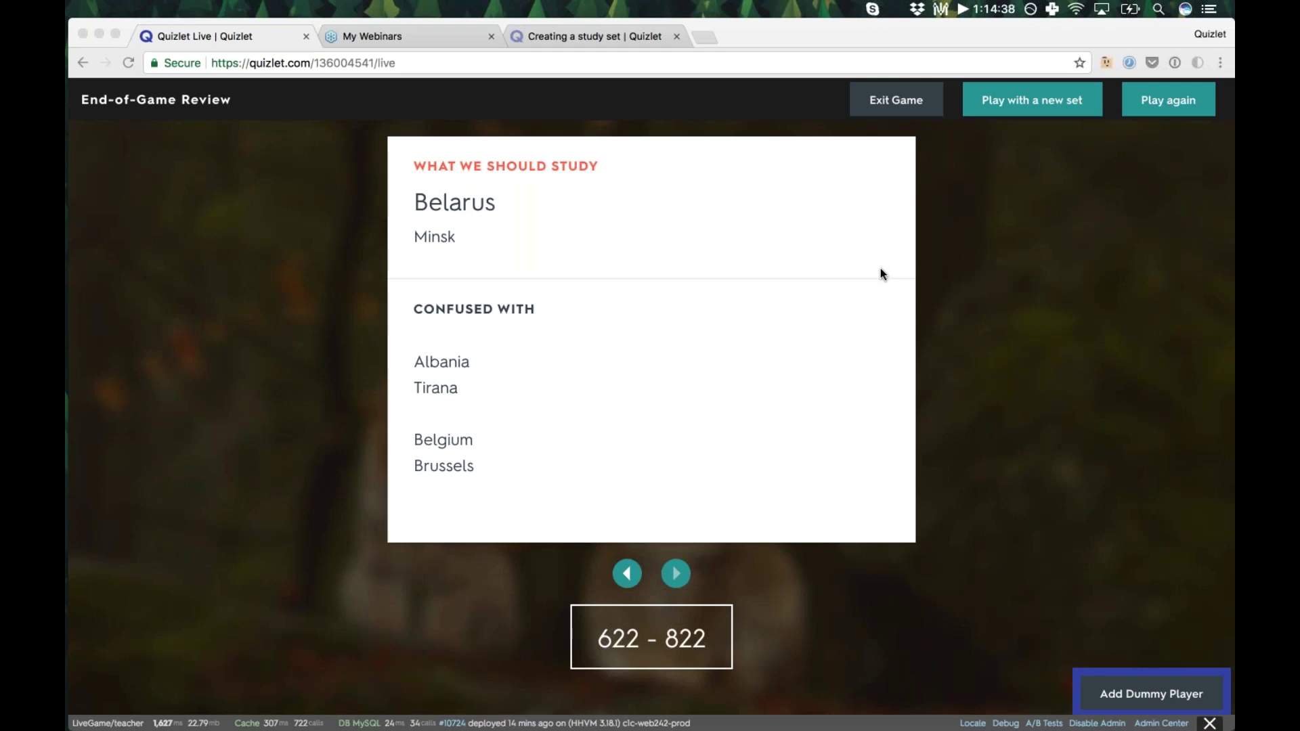
click(899, 145)
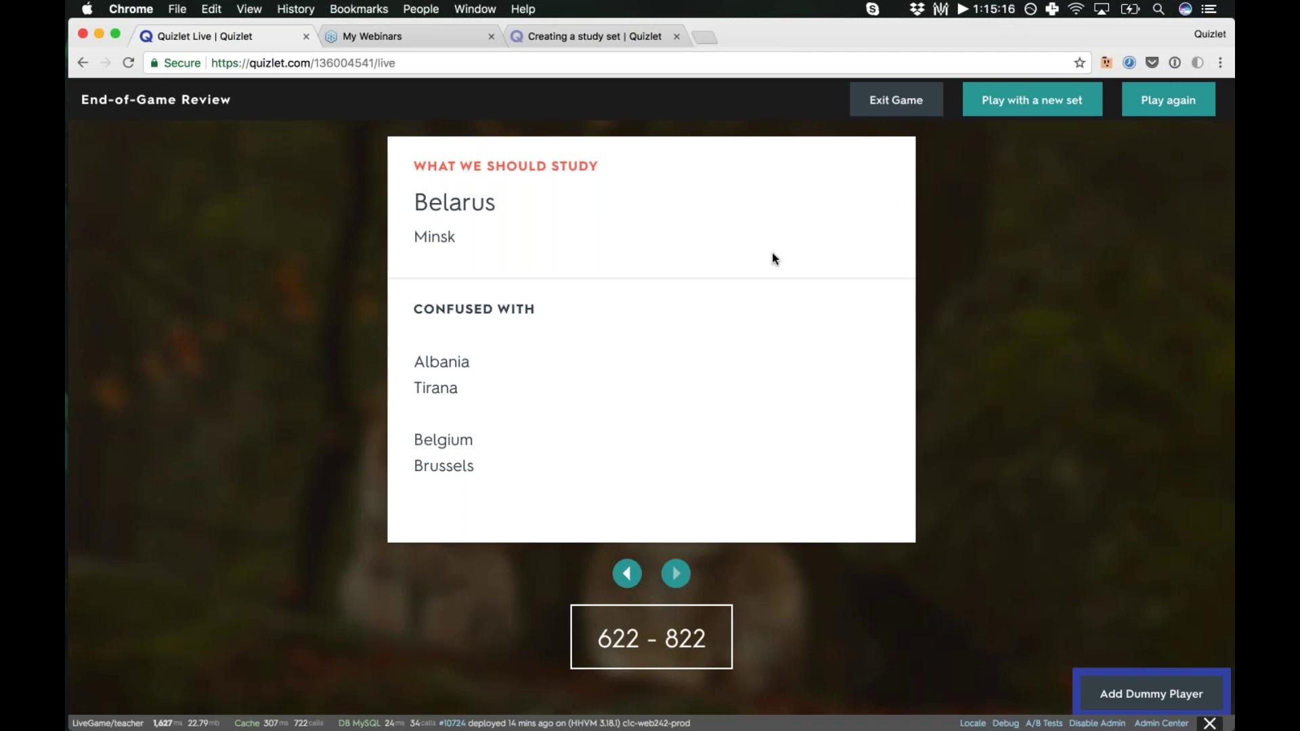
click(896, 100)
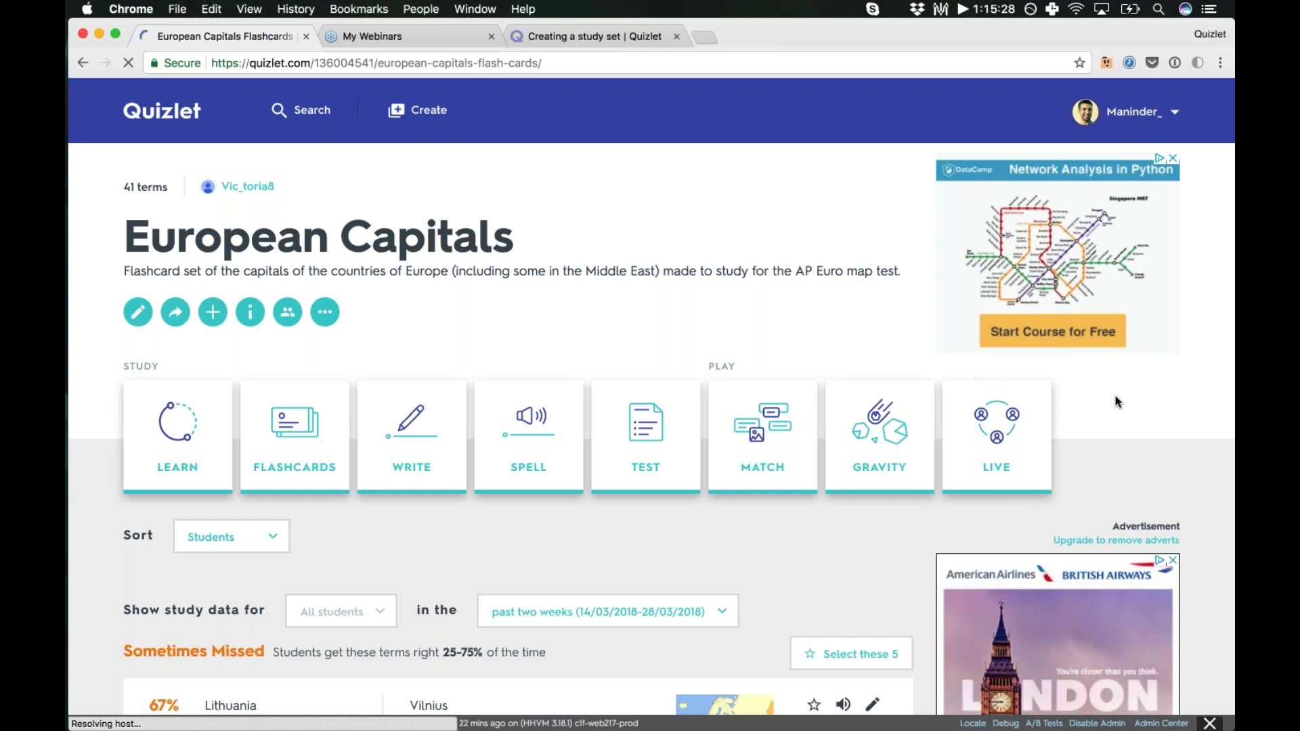
On the teachertrainingvideos.com website, dismiss the newsletter sign-up offer and open the Quizlet tutorials section
key(super+Tab)
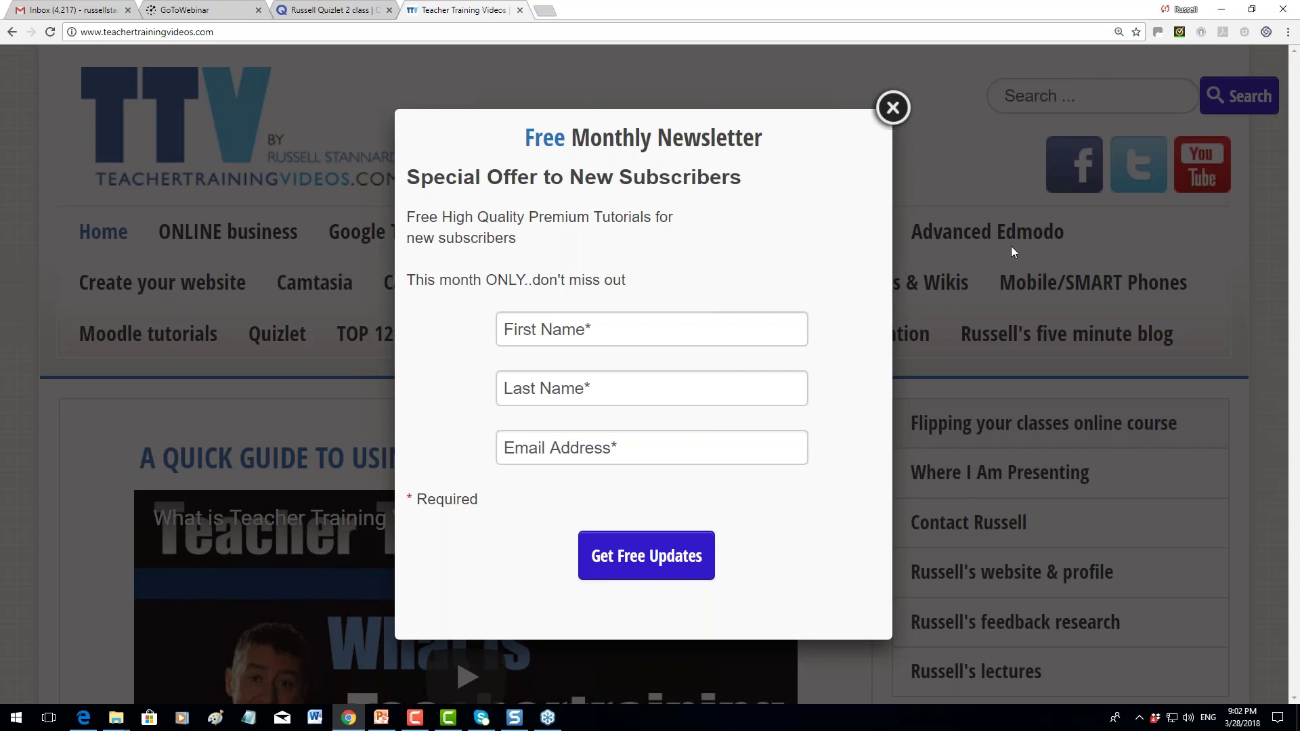
key(ctrl+minus)
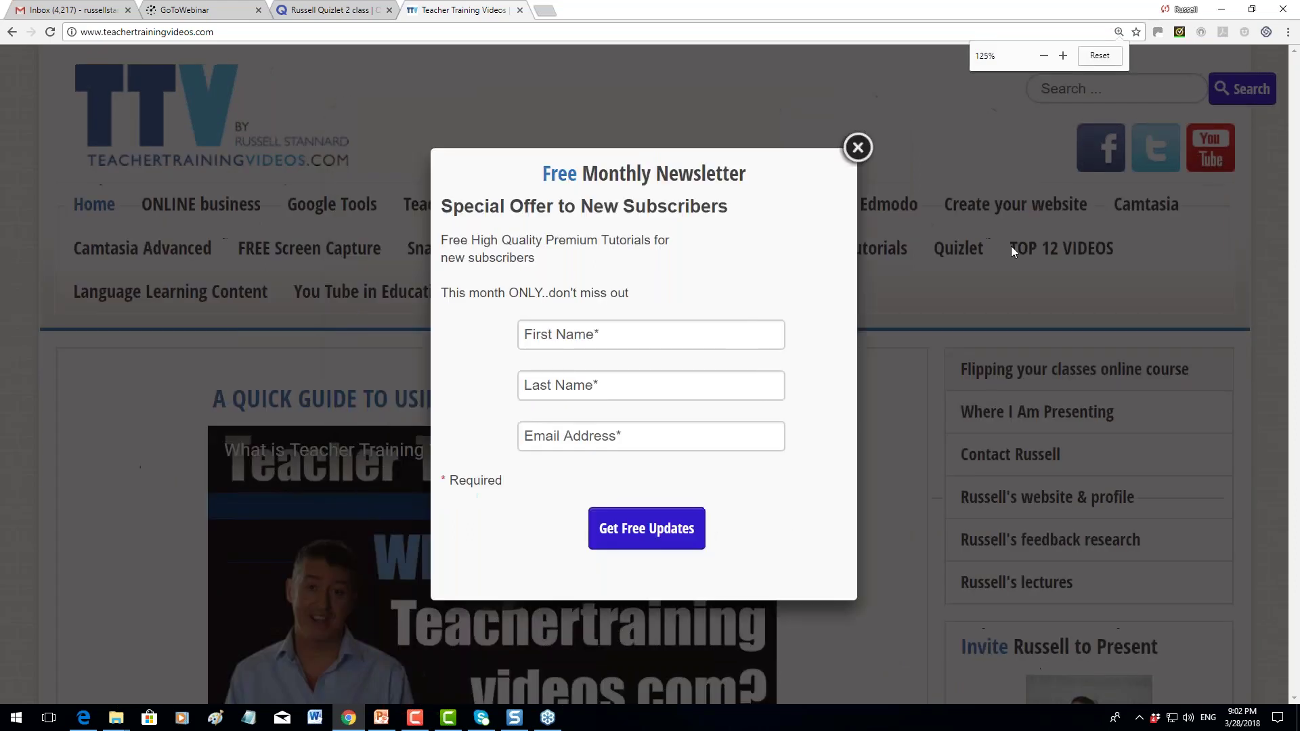
key(ctrl+minus)
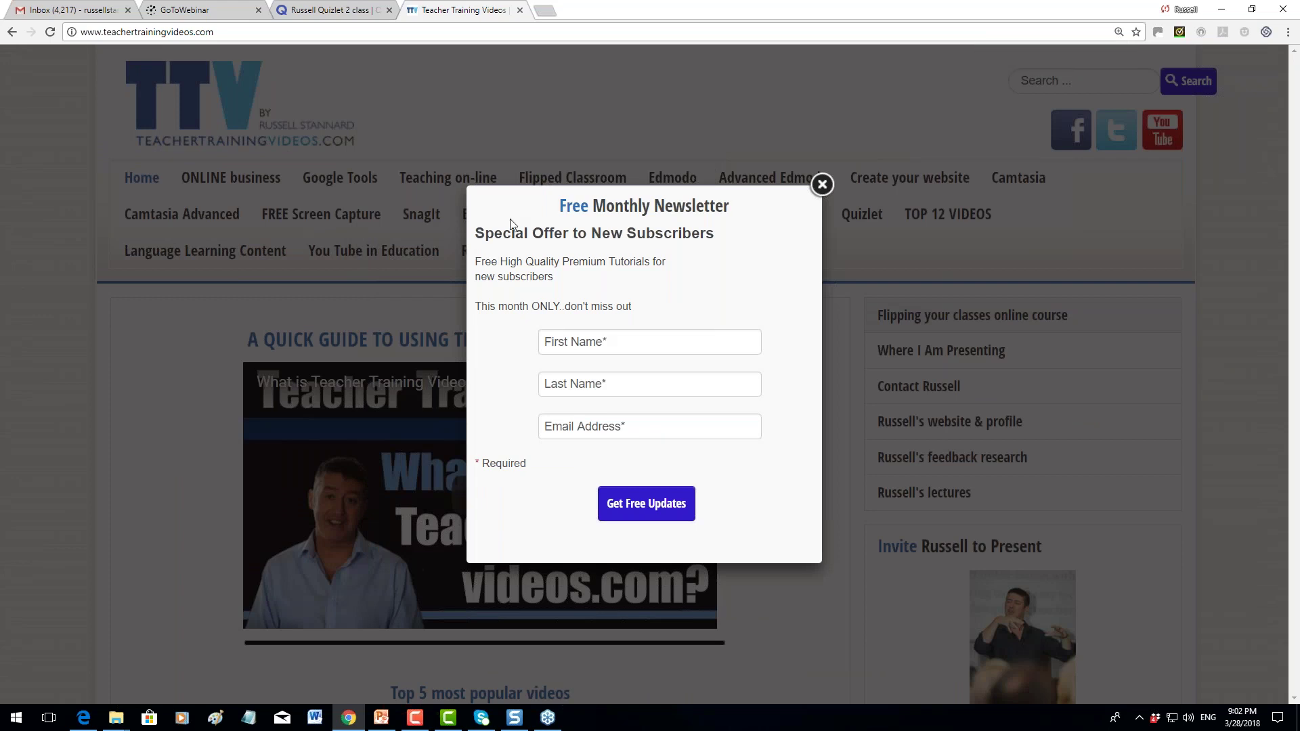
click(822, 186)
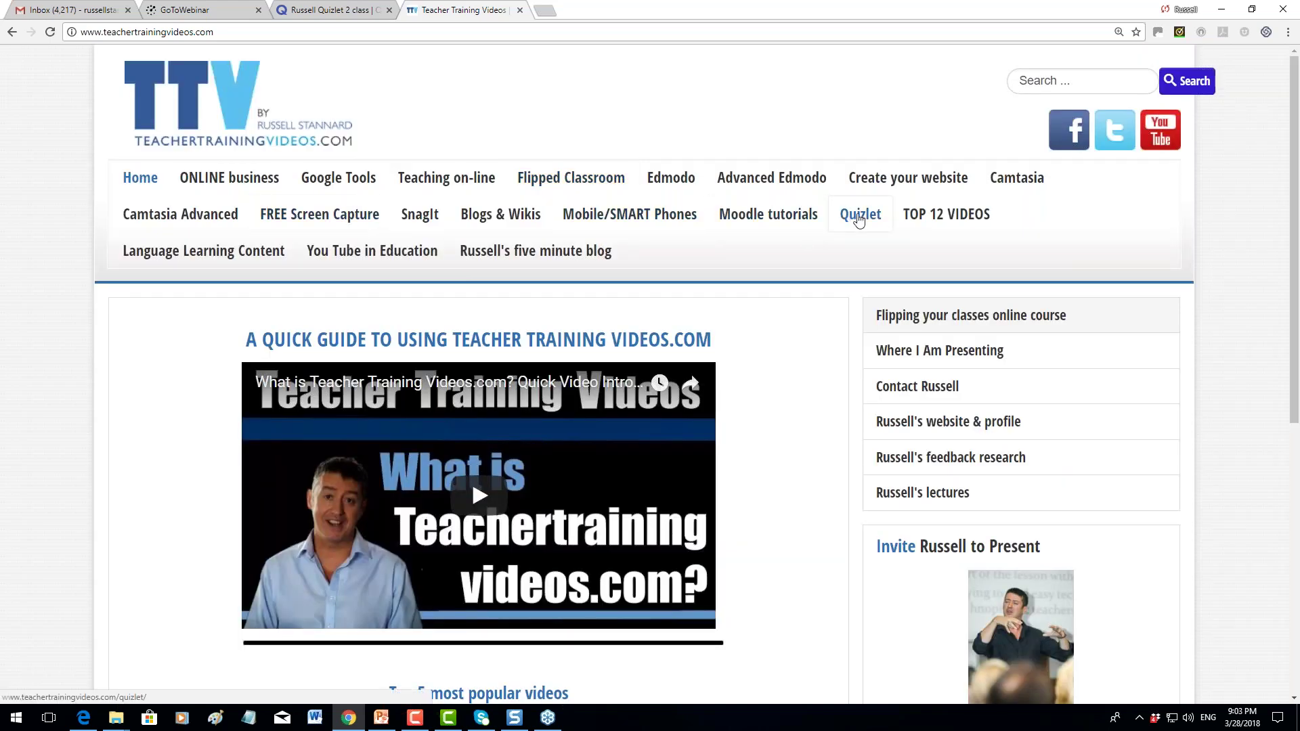
click(859, 220)
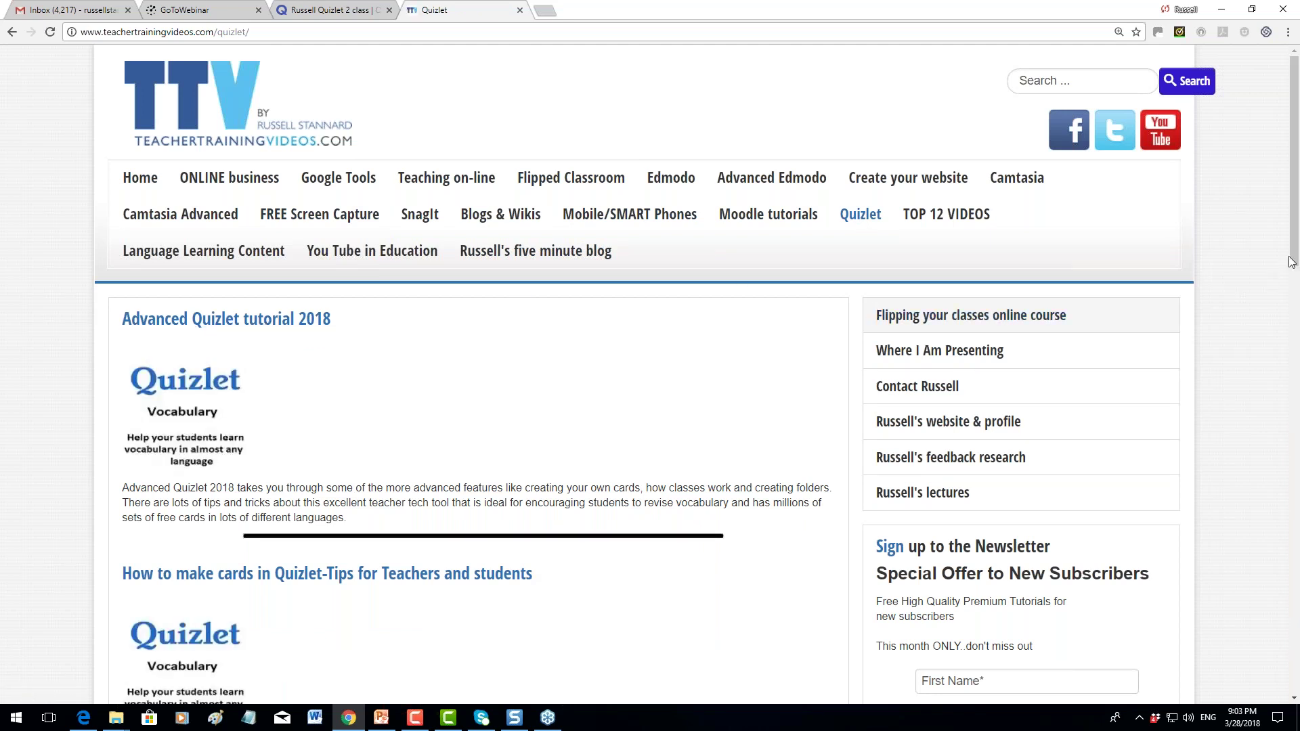
Look through the Quizlet tutorials, from the Advanced Quizlet tutorial 2018 to the Diagram Tool and useful tips entries, and return to the first one
scroll(415, 451, down, 2)
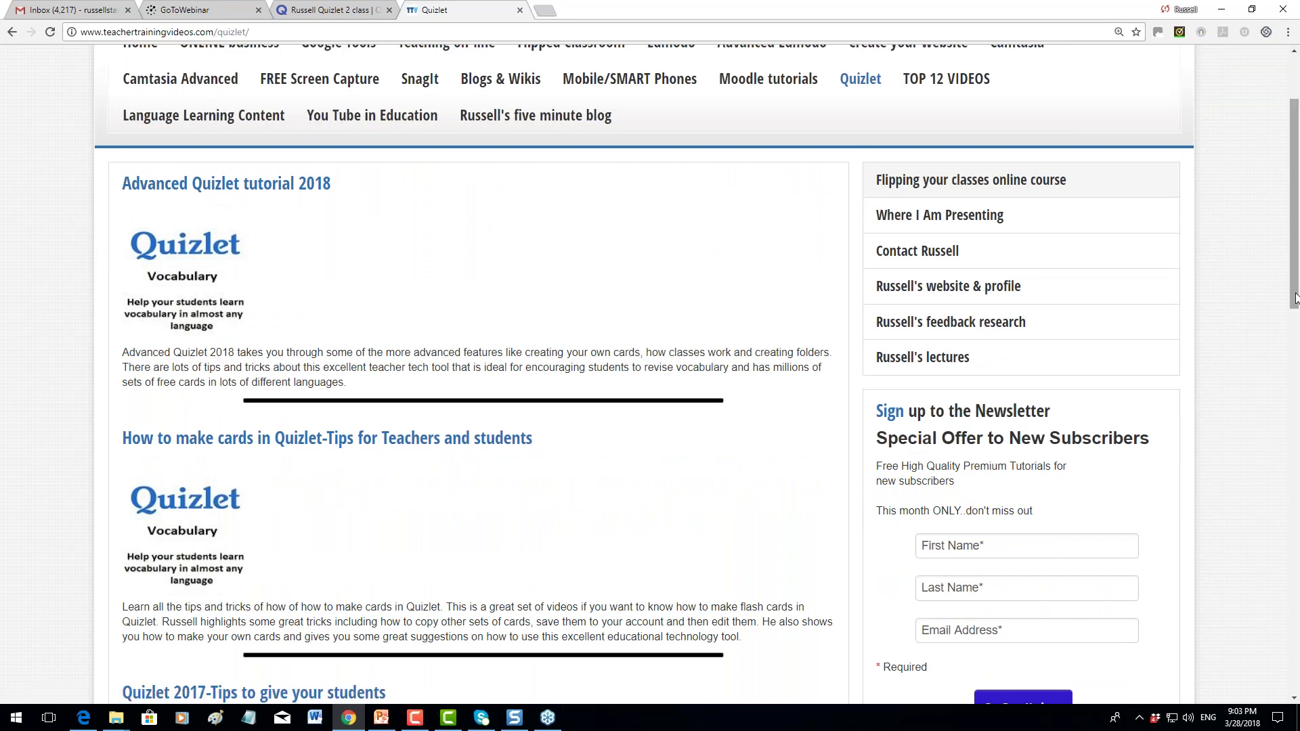
scroll(333, 367, down, 5)
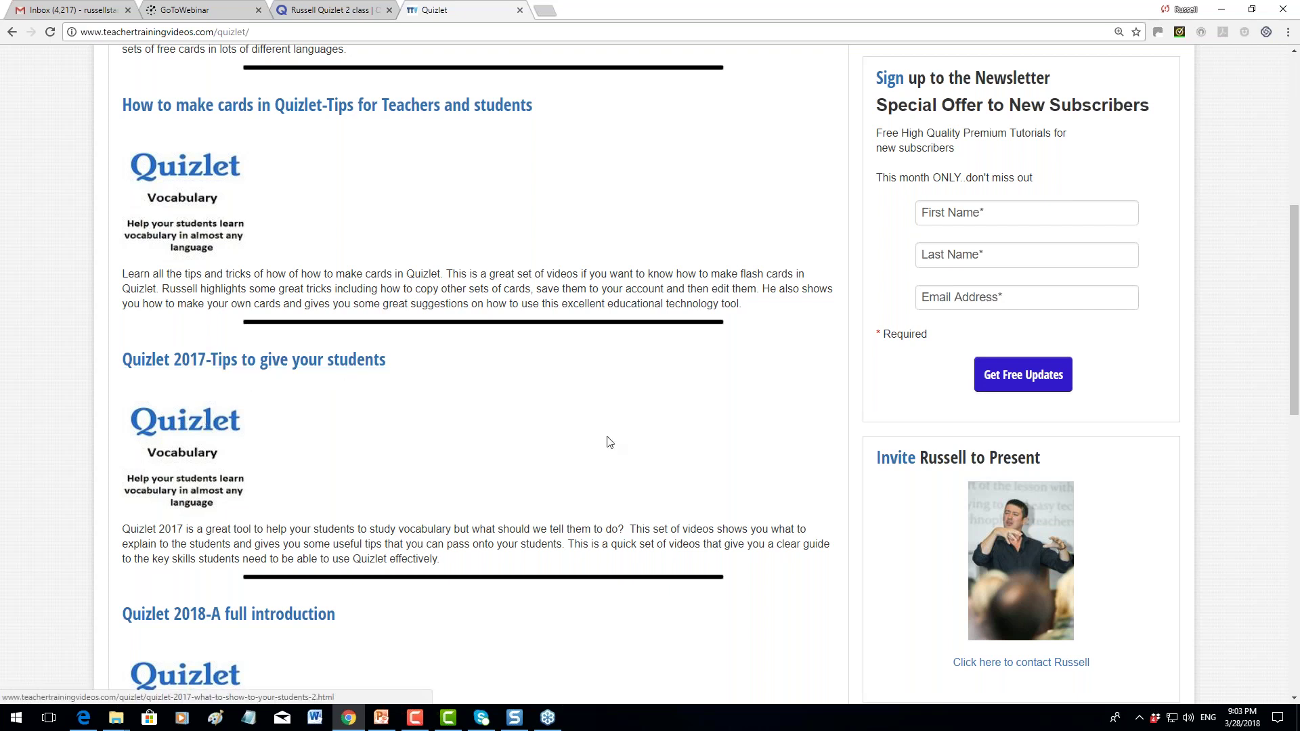
drag(1295, 407, 1297, 507)
scroll(543, 458, down, 1)
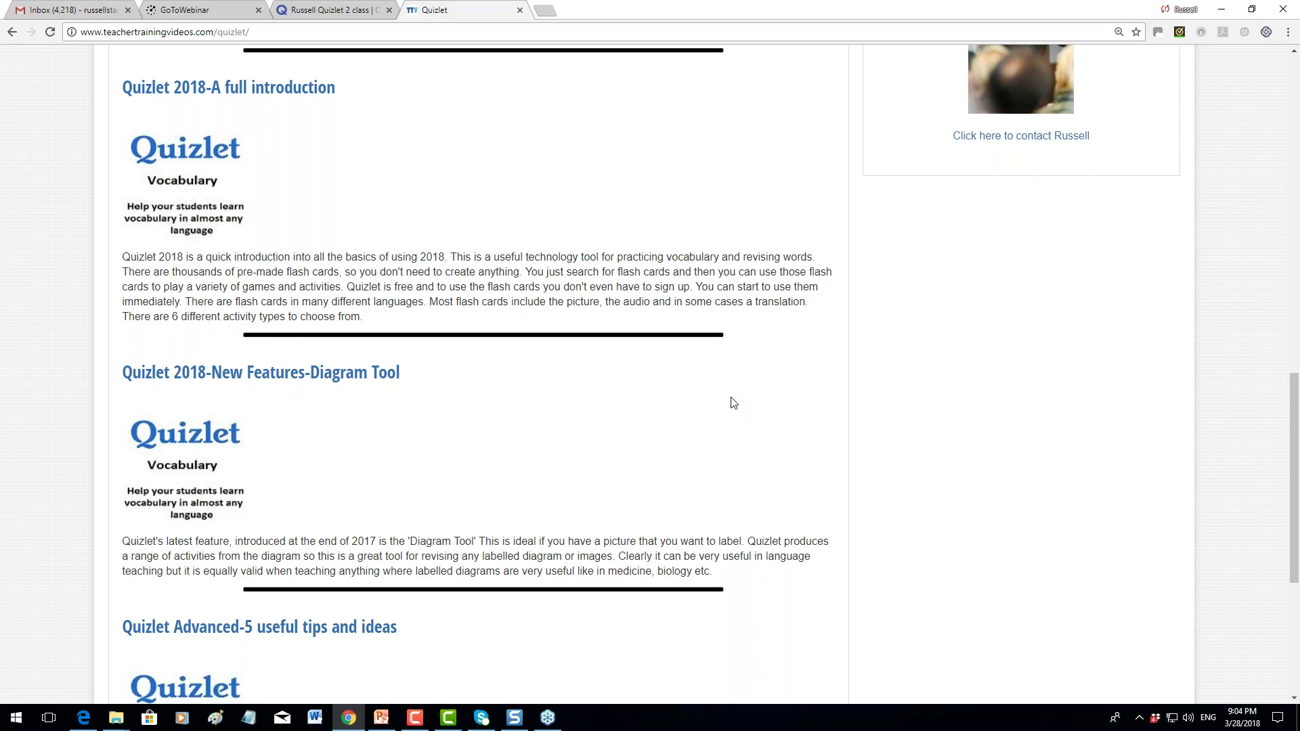
drag(1295, 431, 1272, 199)
scroll(1272, 199, up, 5)
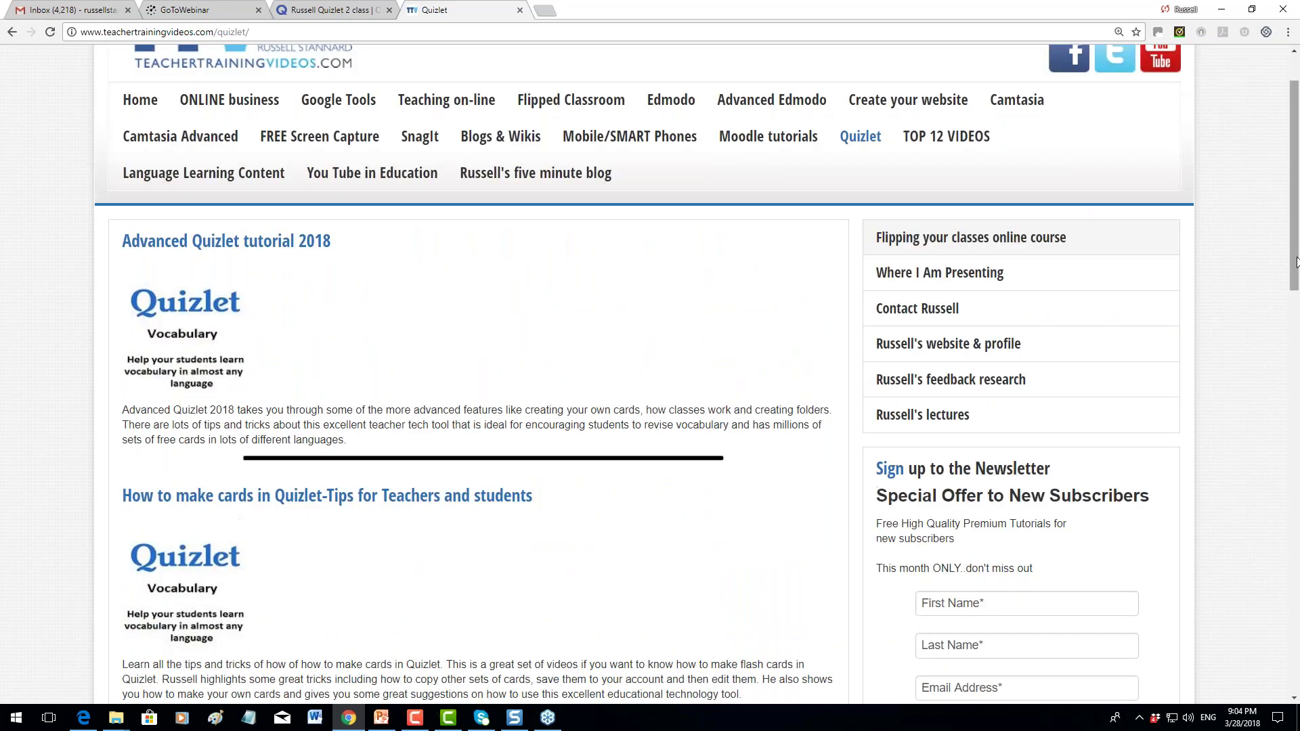